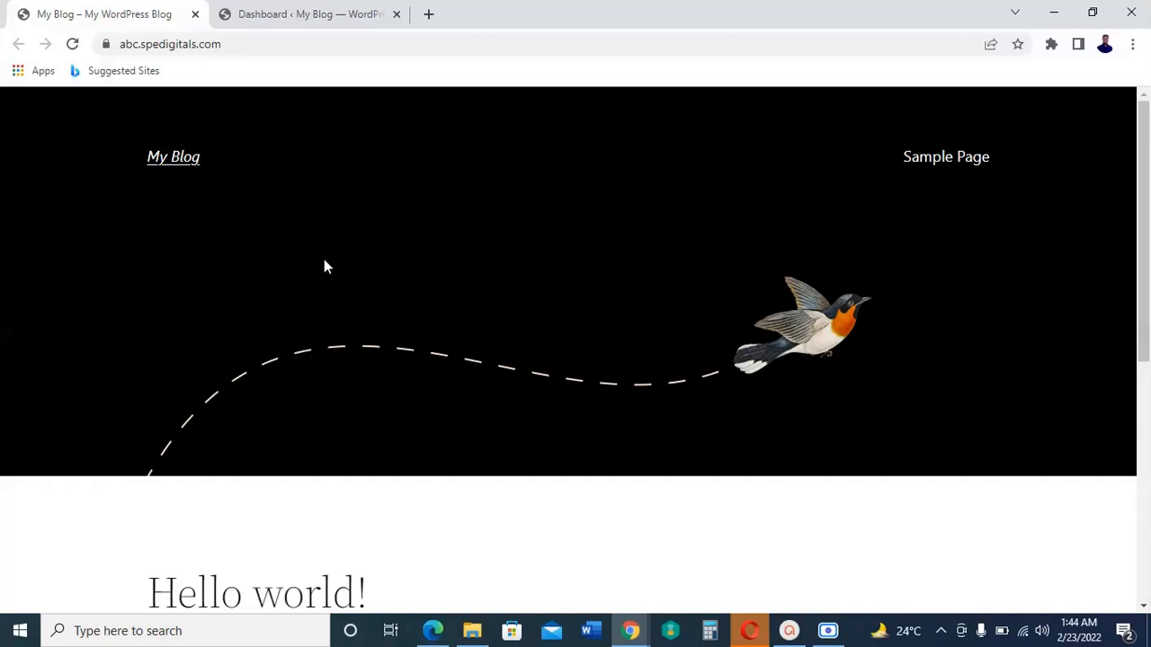
Step: Look over the WordPress dashboard and the blog's live front page, ending on the dashboard
left_click(307, 12)
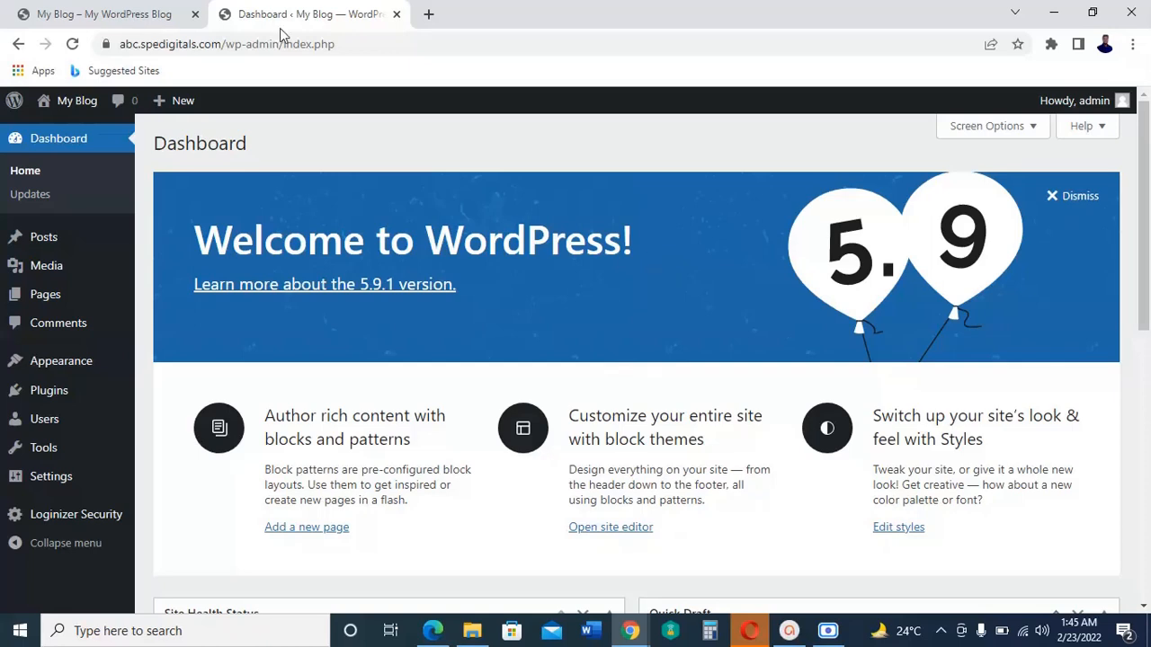
left_click(79, 12)
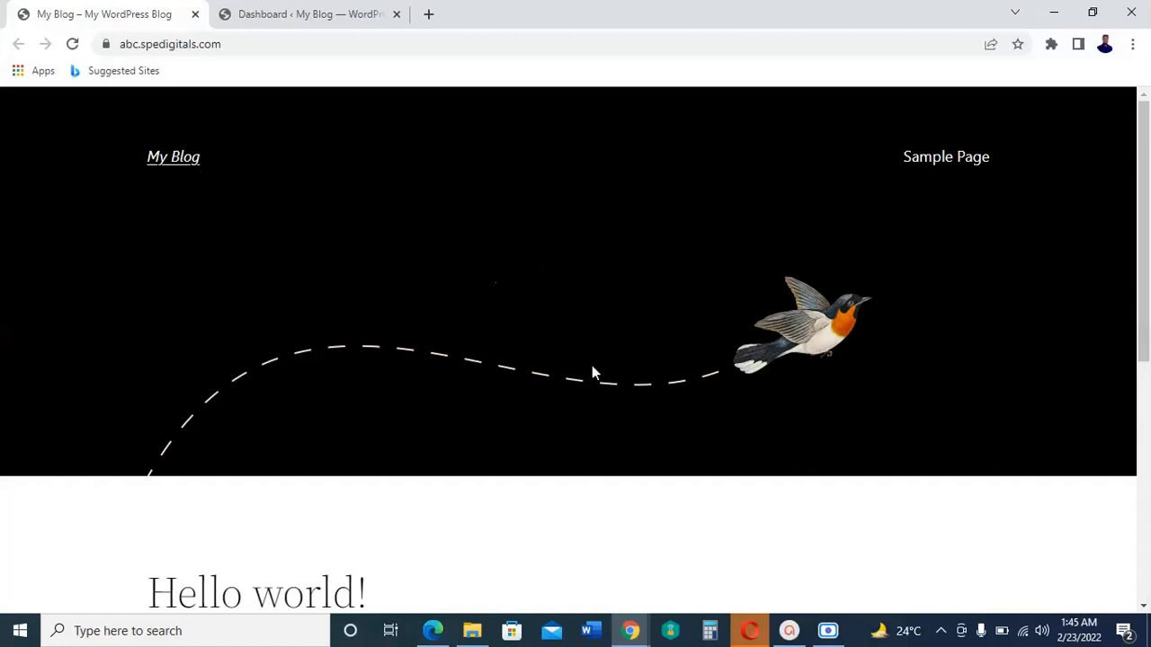
left_click(329, 11)
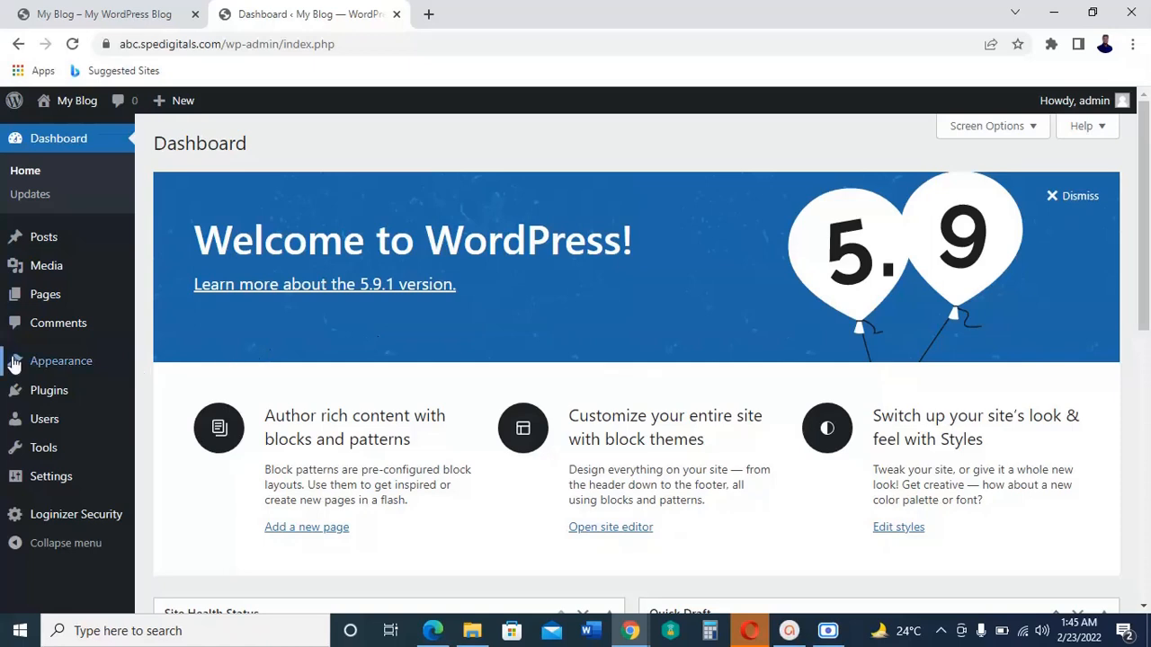
Step: Install the Astra theme from the WordPress theme directory and activate it
mouse_move(54, 364)
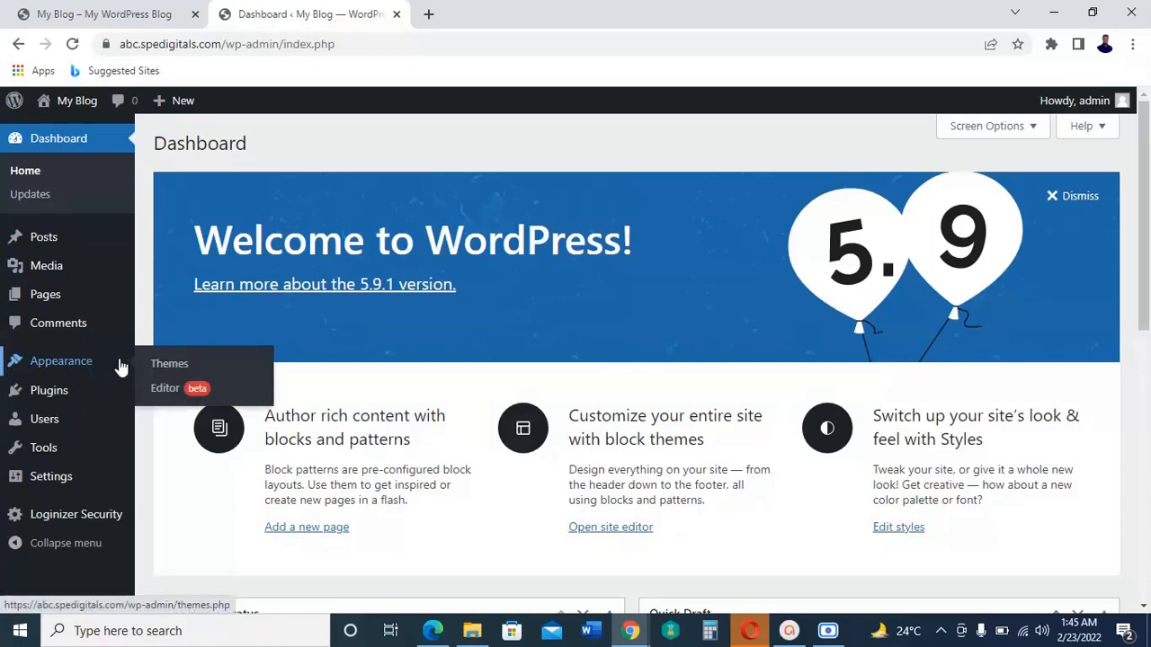
left_click(163, 371)
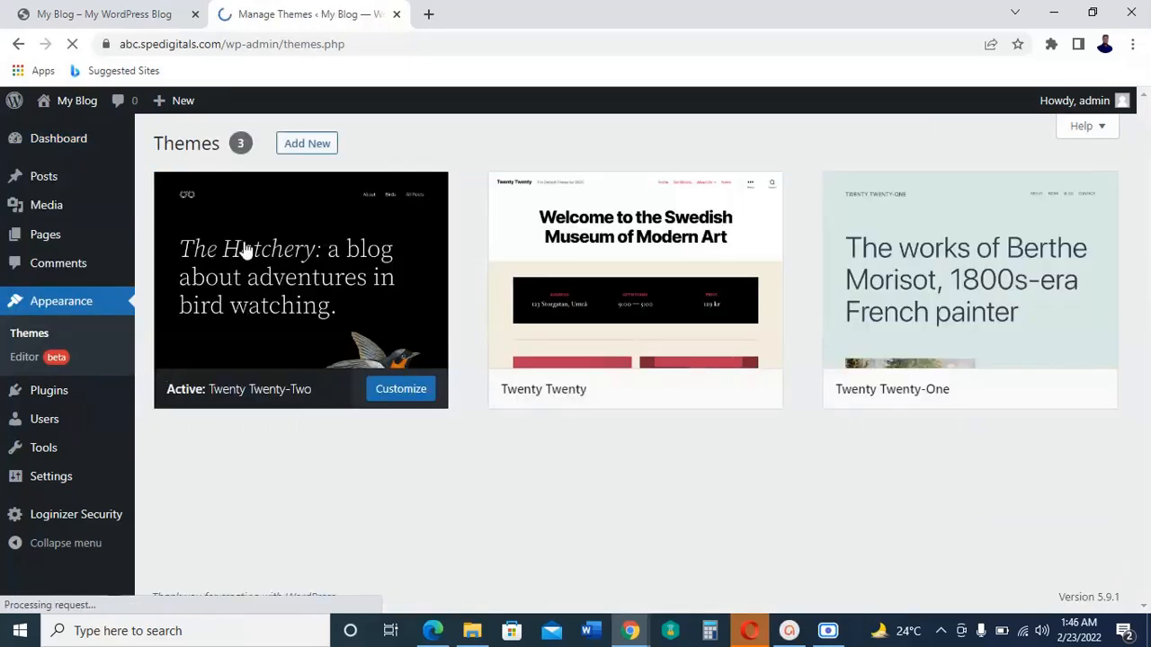
left_click(317, 149)
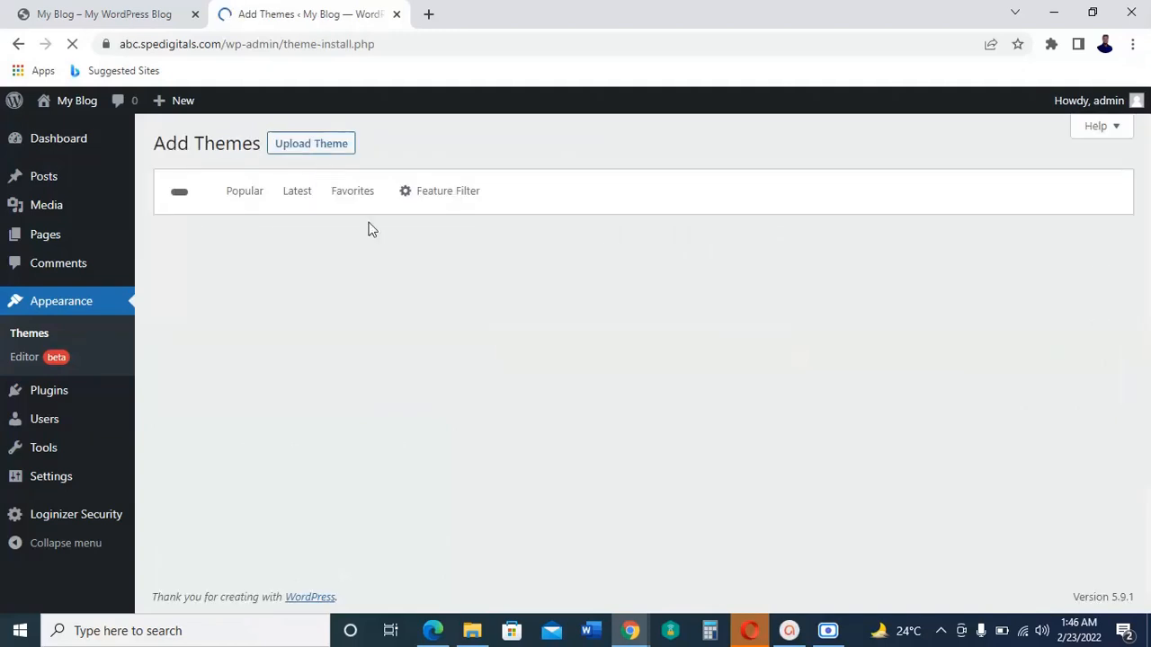
left_click(1038, 193)
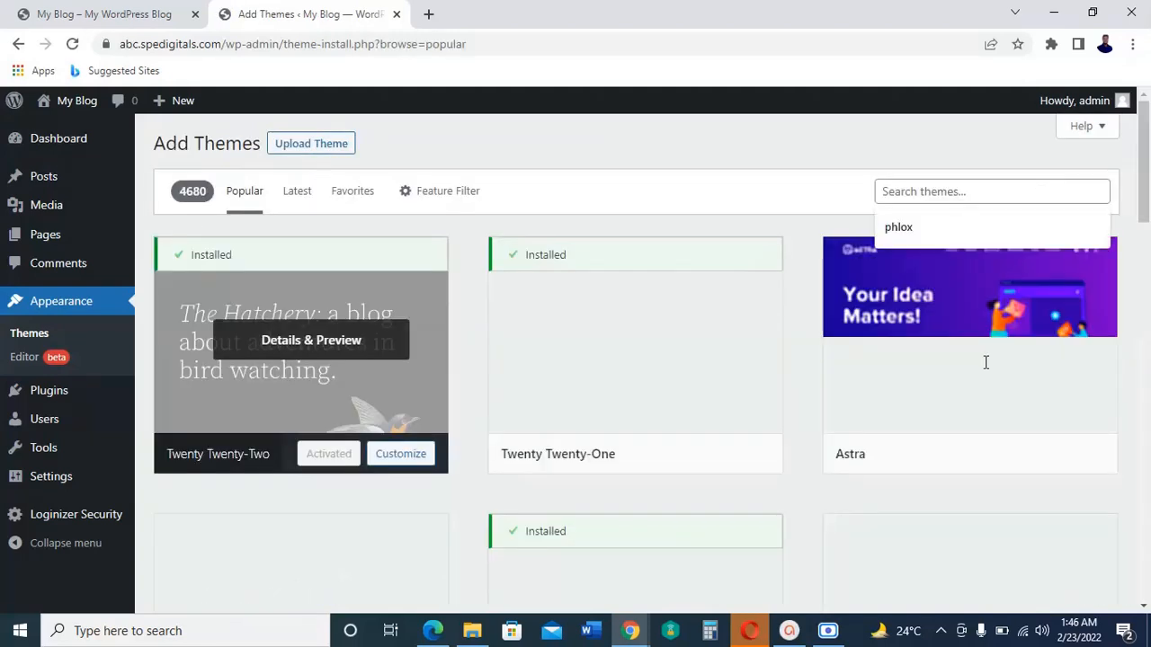
mouse_move(1028, 404)
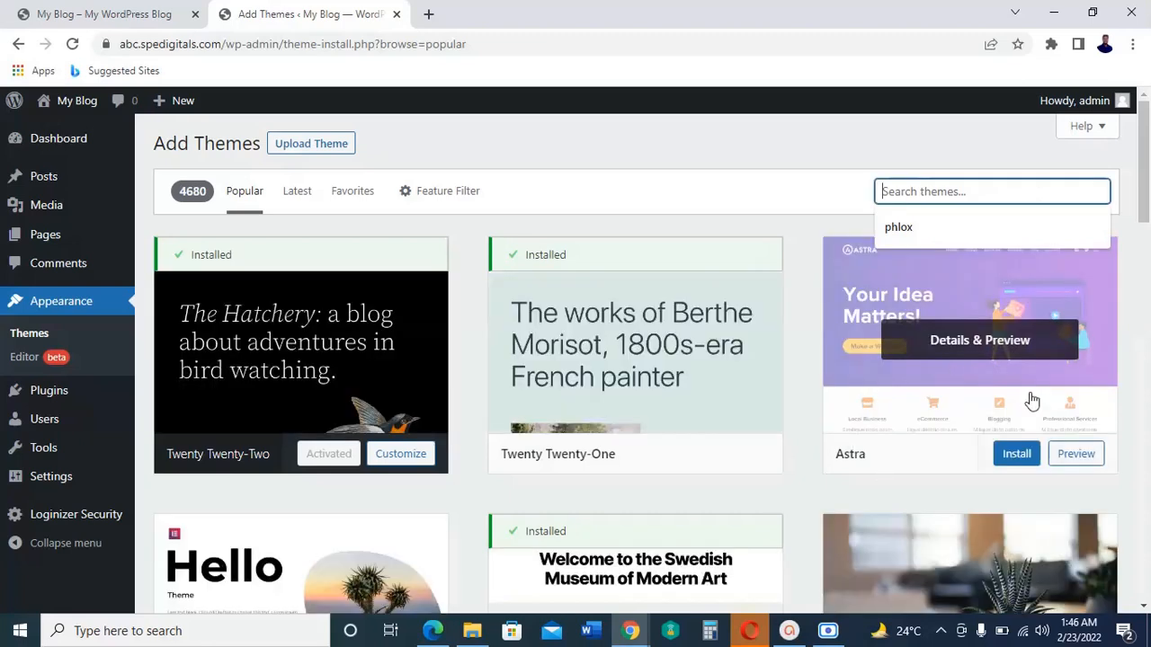
left_click(1017, 455)
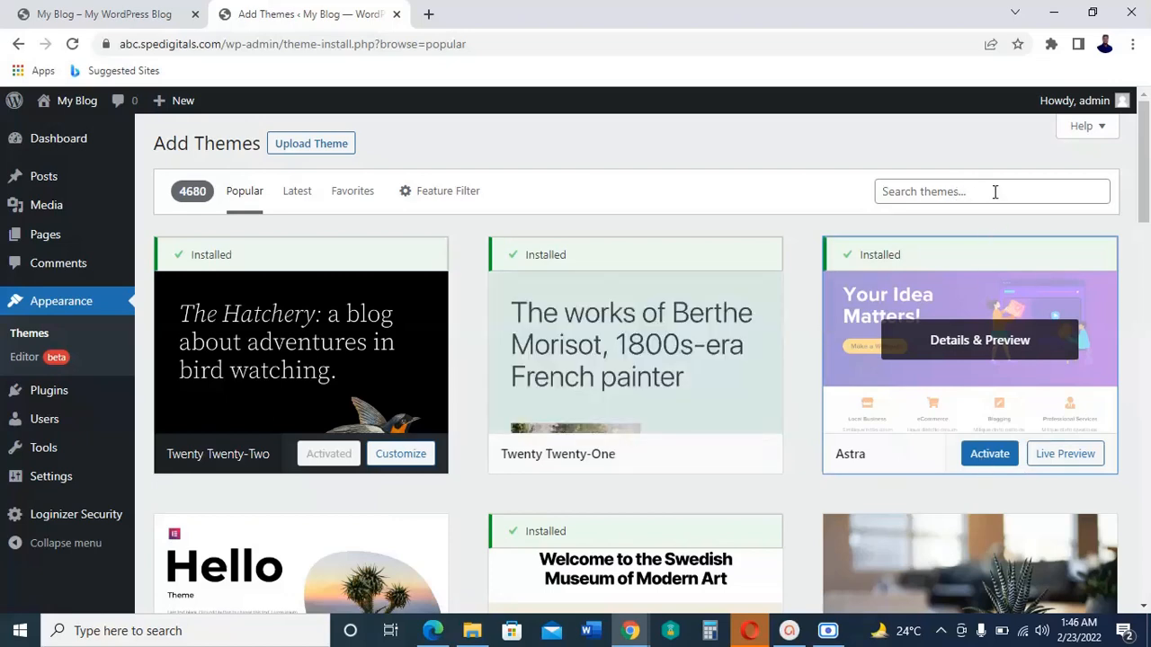
left_click(989, 454)
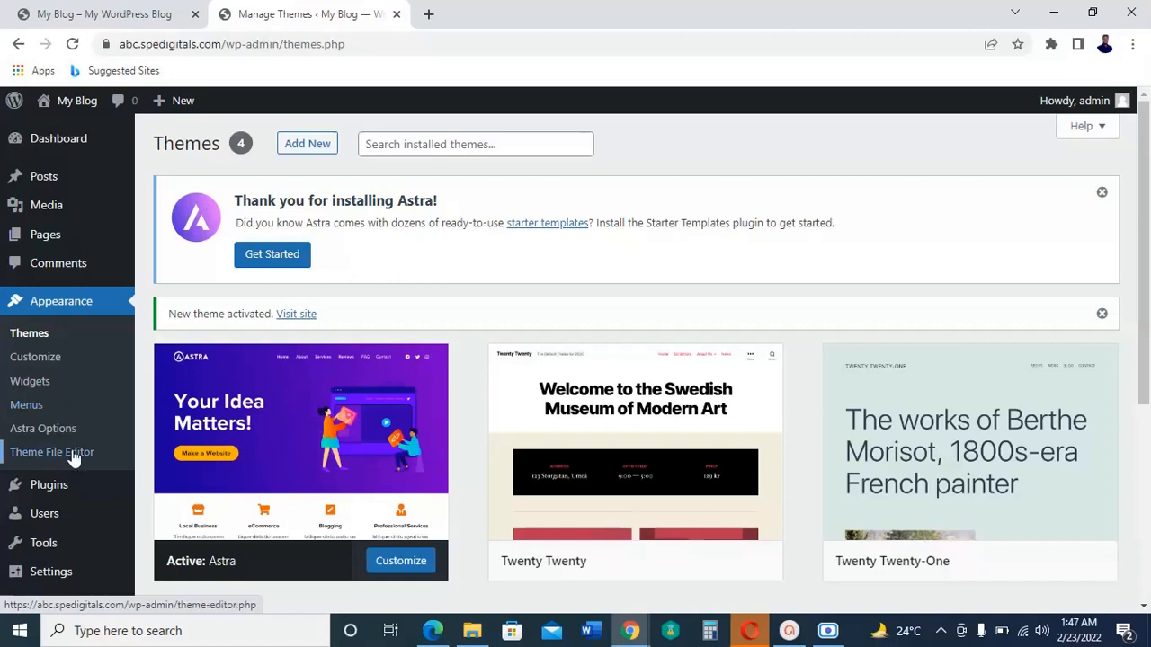
Step: Find the WooCommerce plugin by searching new plugins for "woocommerce" and install it
mouse_move(56, 497)
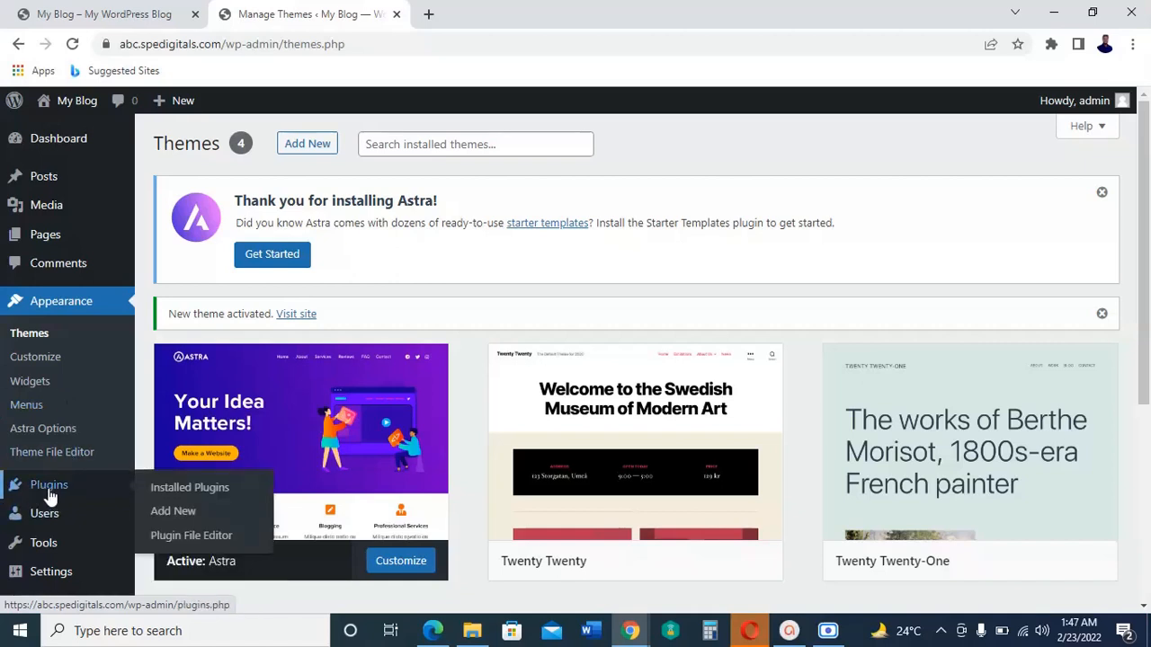
left_click(166, 510)
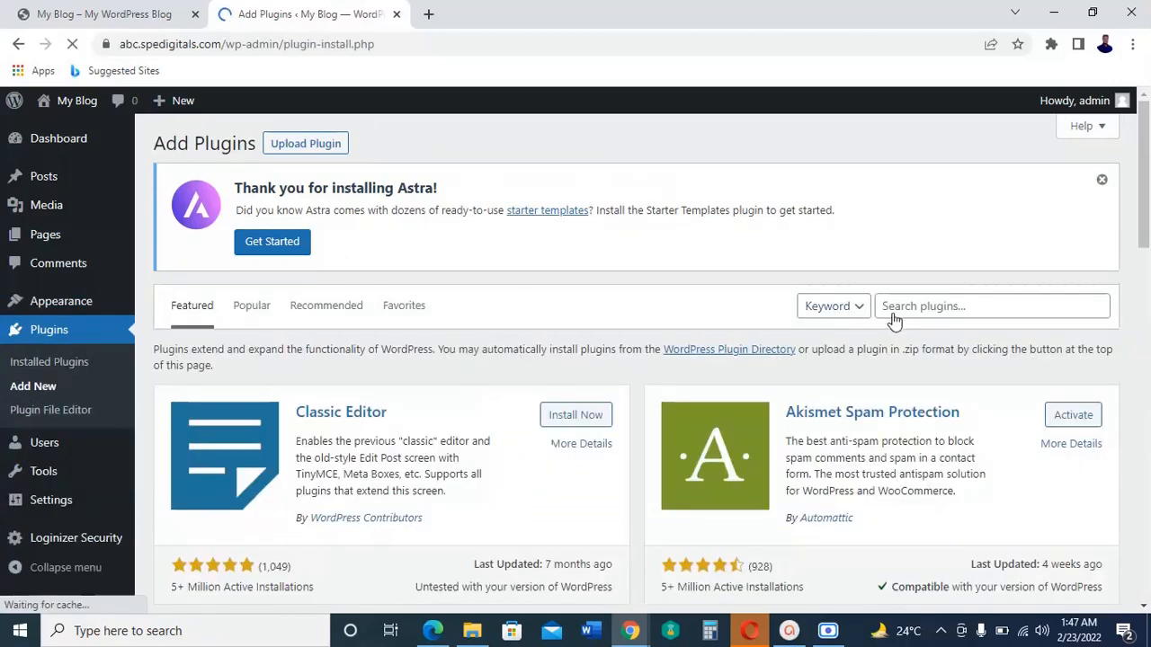
left_click(941, 306)
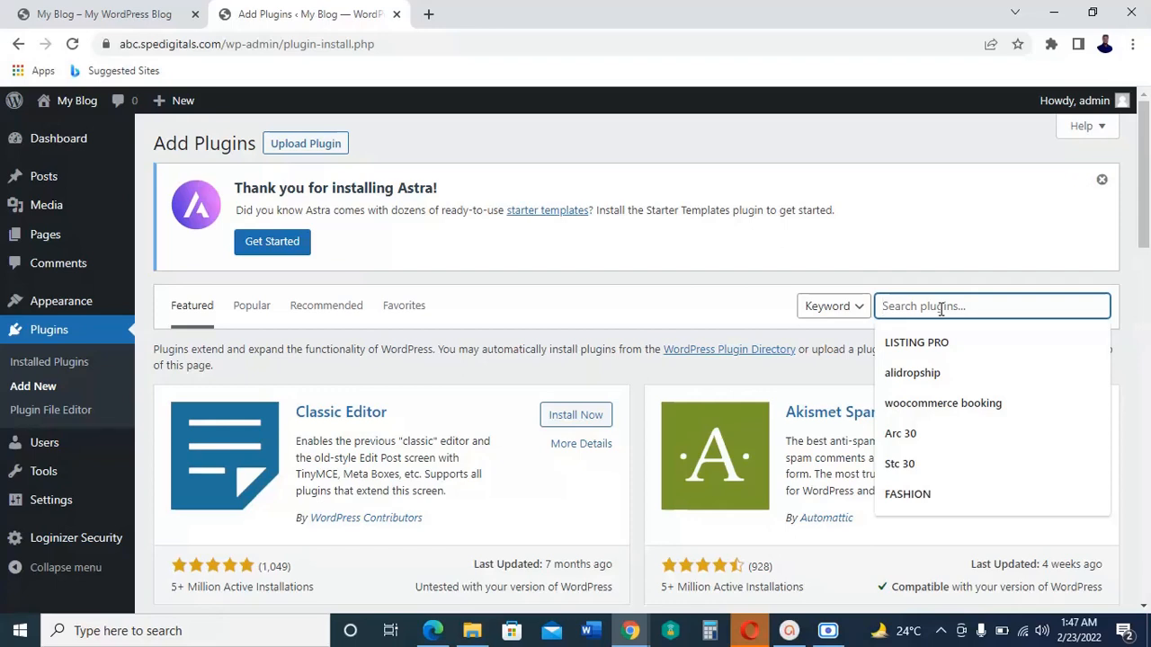
type("w")
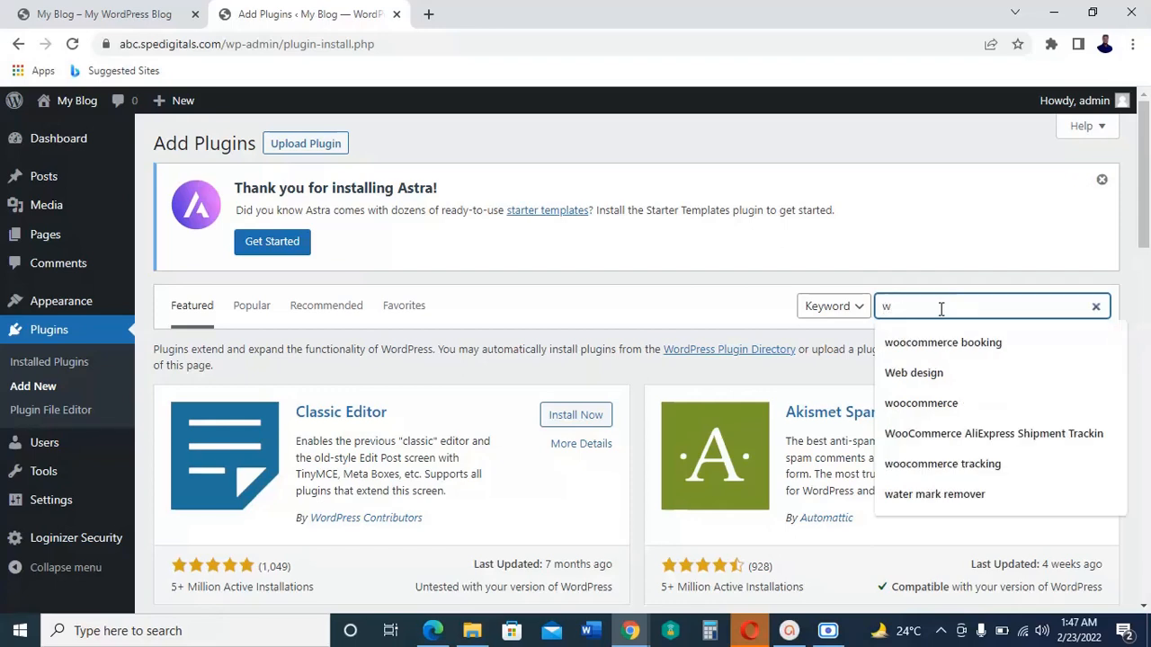
type("ooc")
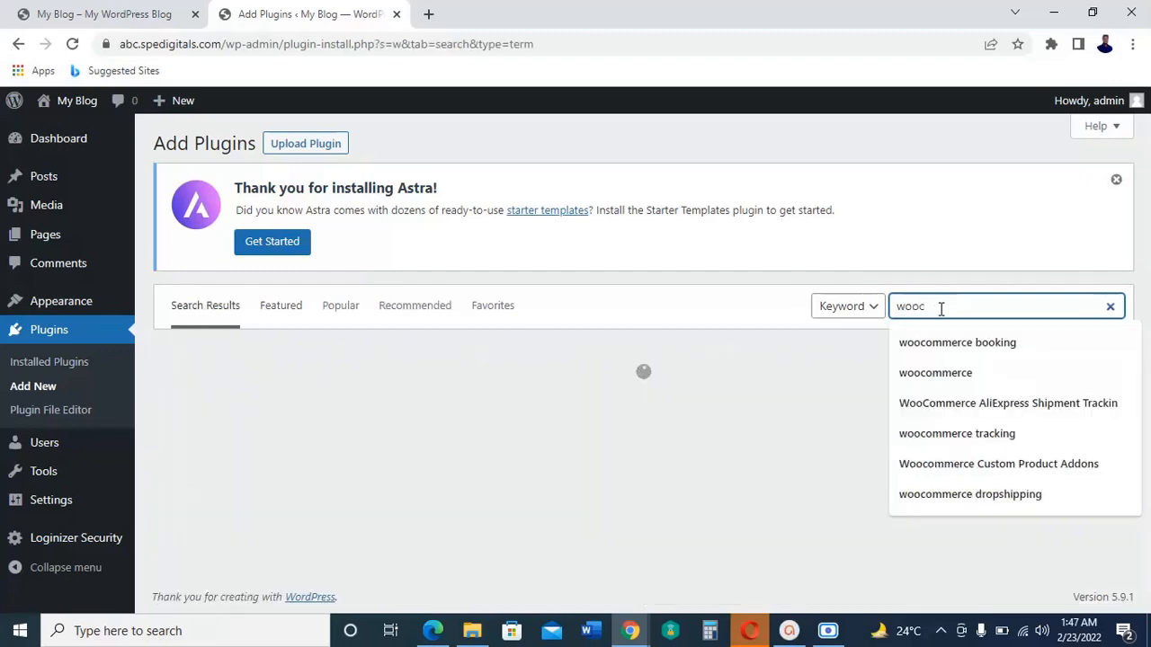
type("ommerce")
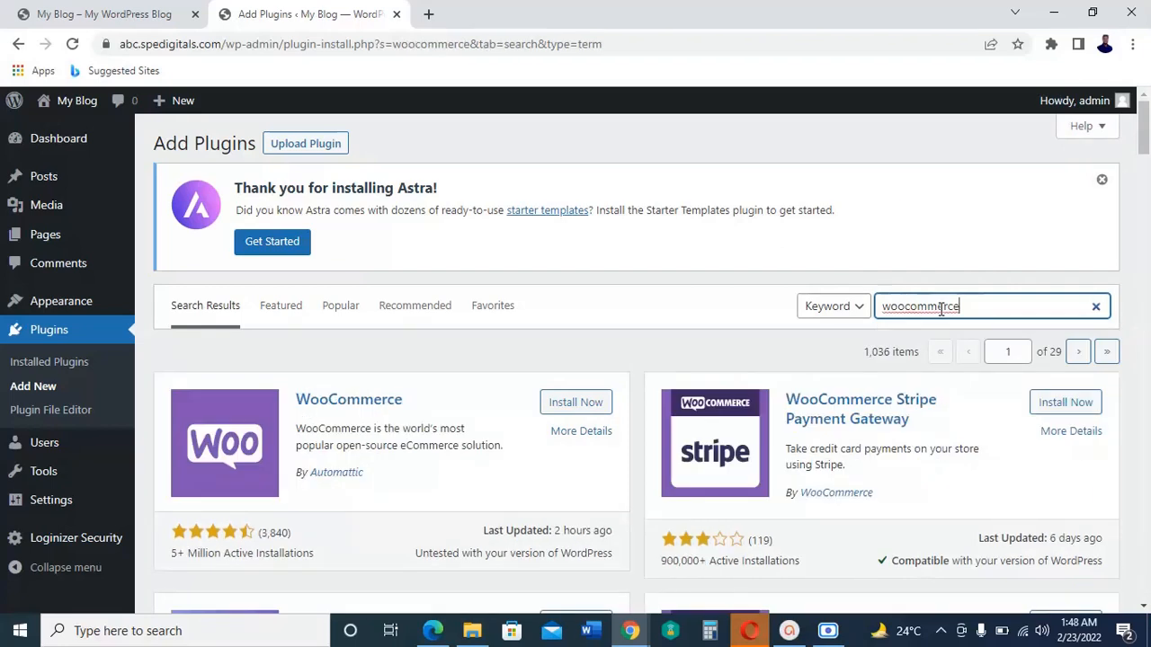
left_click(566, 404)
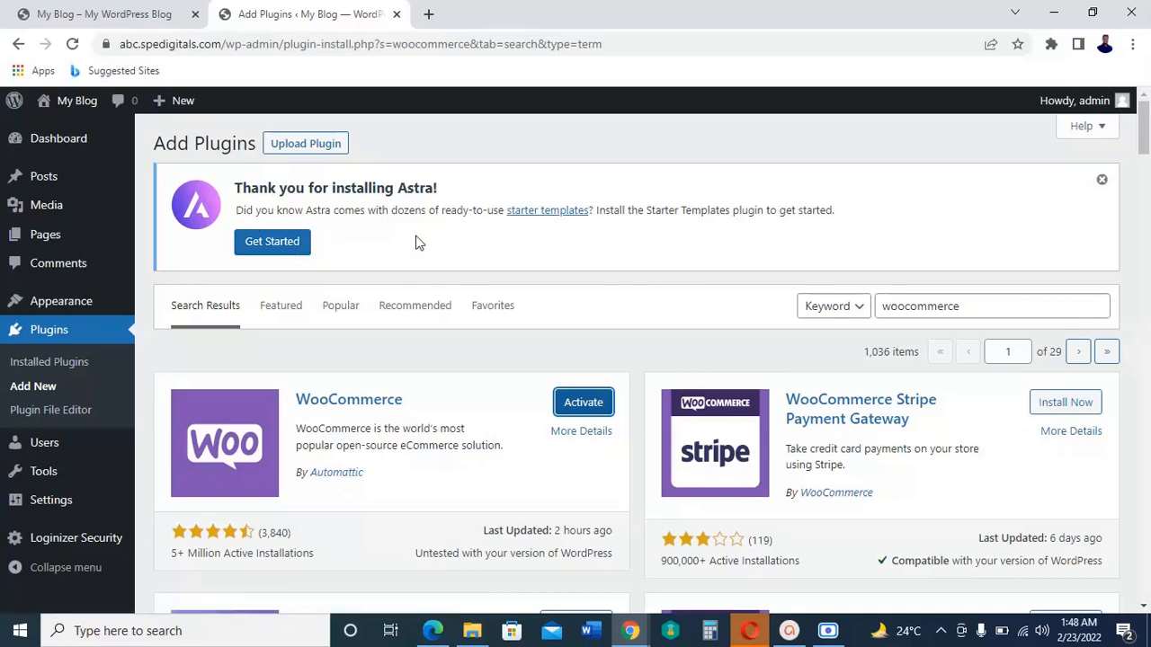
Step: Replace the plugin search term with "starter" to look for the Starter Templates plugin
left_click(984, 302)
left_click_drag(983, 302, 874, 298)
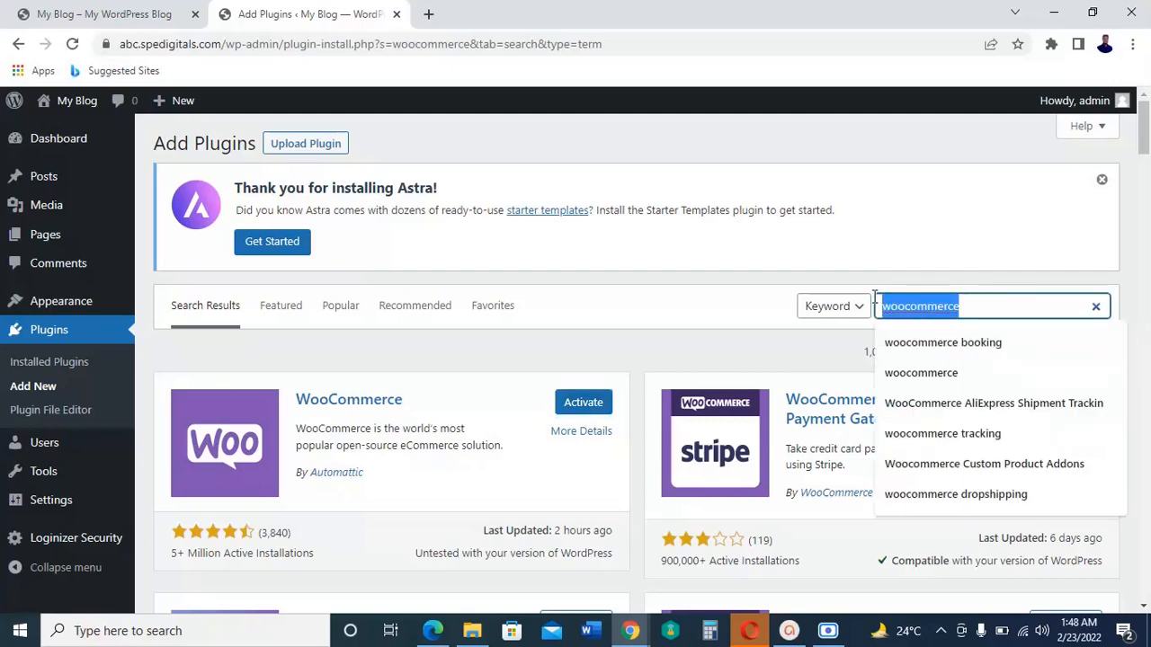
type("sta")
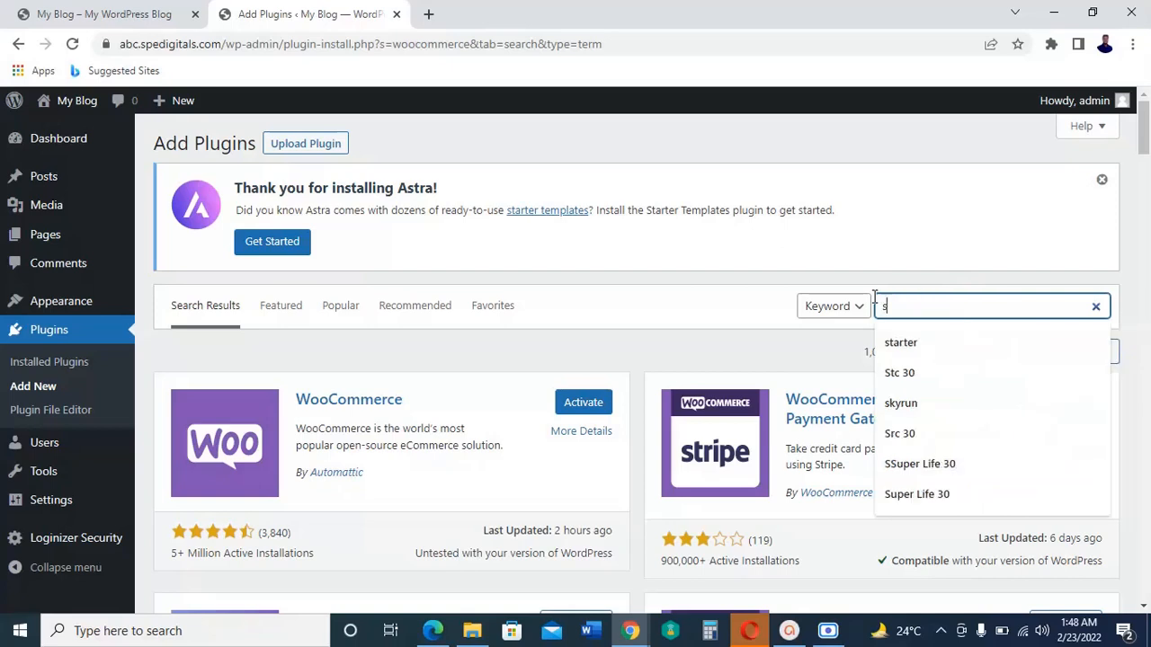
type("er")
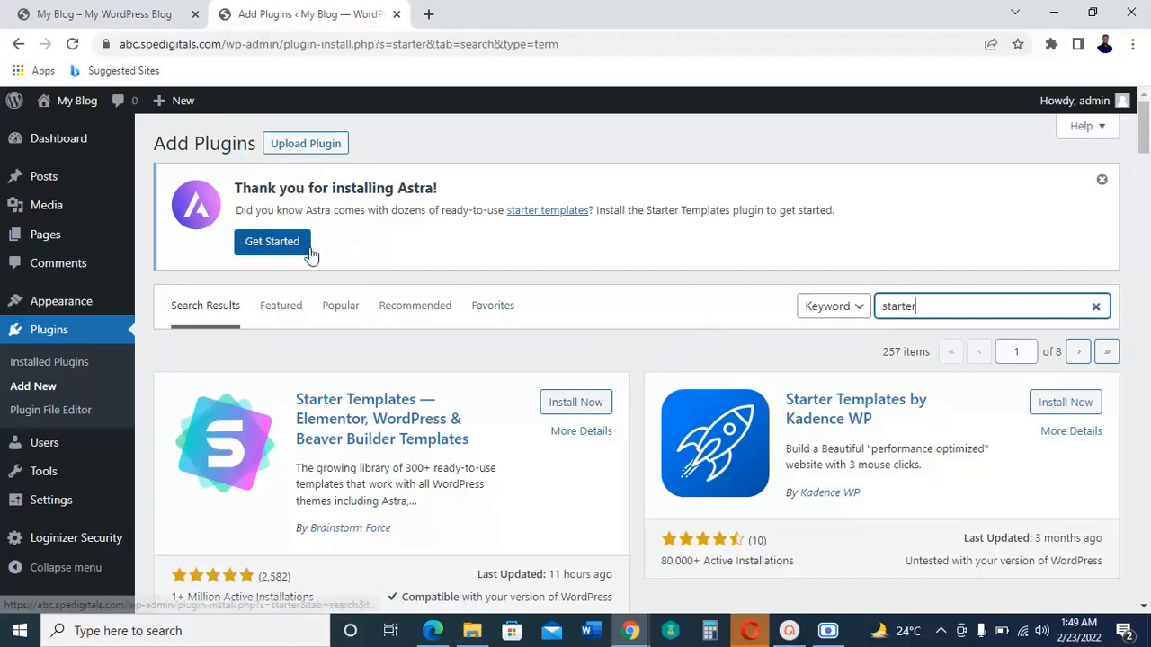
Step: Launch the Starter Templates setup from the Astra notice, start building the website and choose Elementor as the page builder
left_click(281, 243)
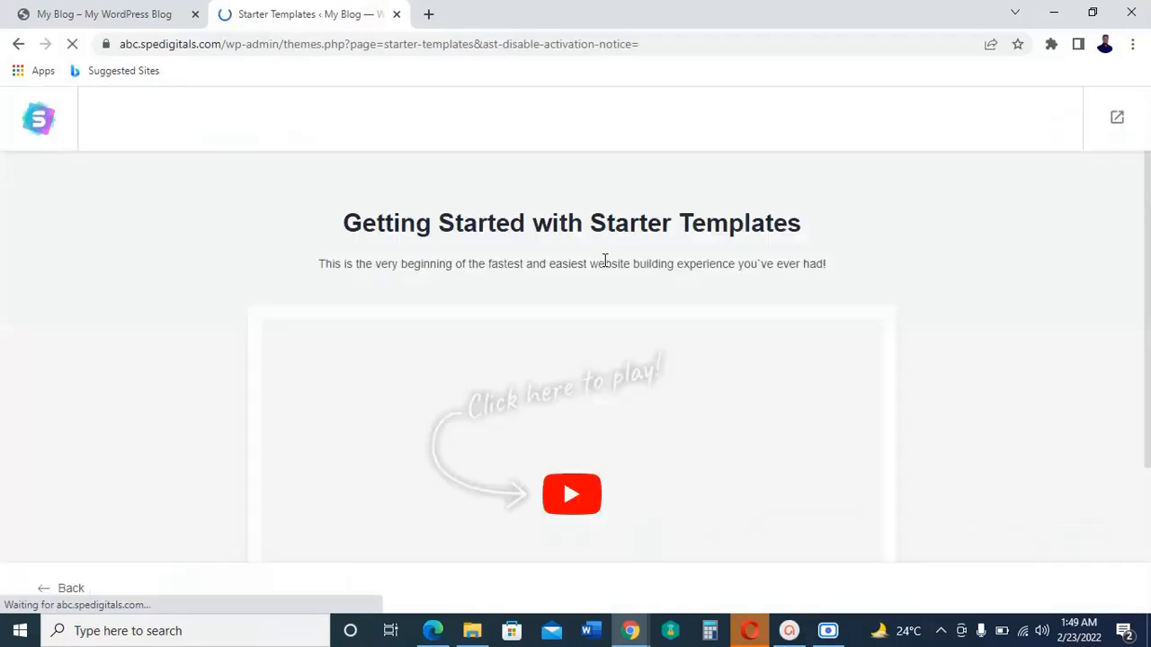
scroll(971, 342, "down", 2)
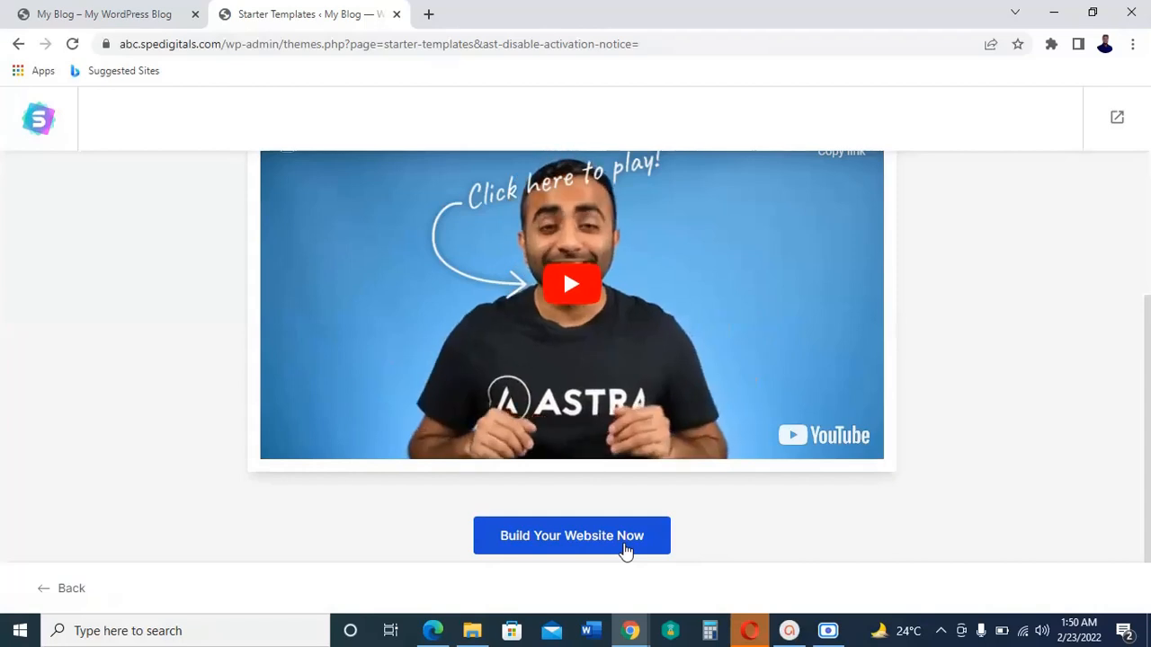
left_click(625, 546)
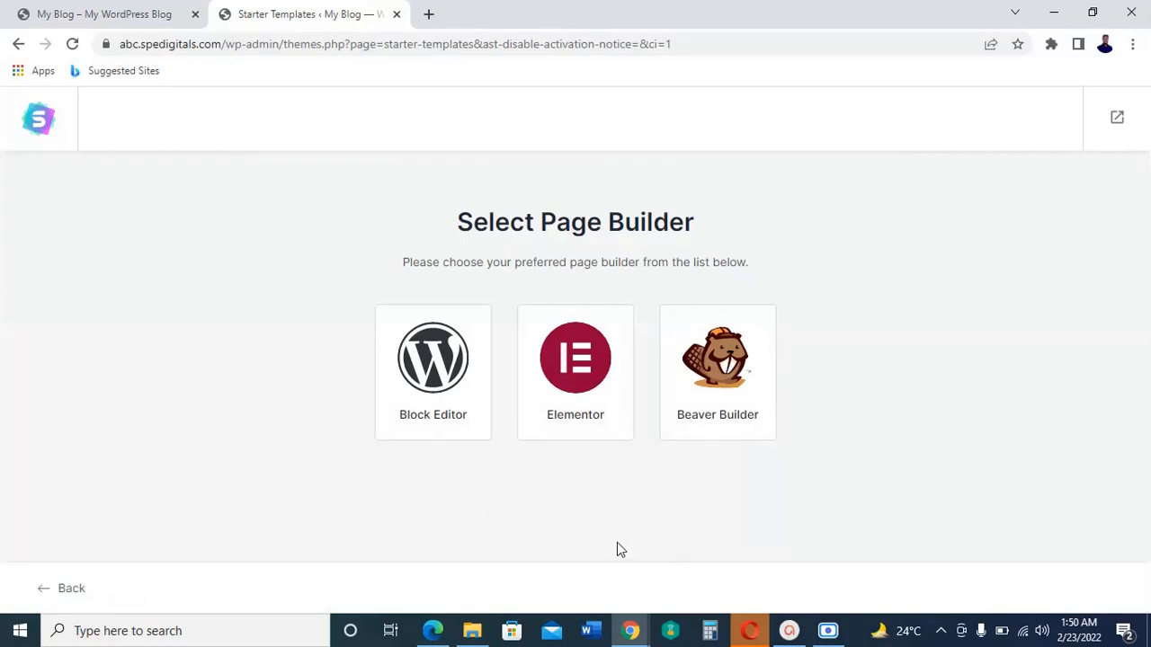
left_click(585, 395)
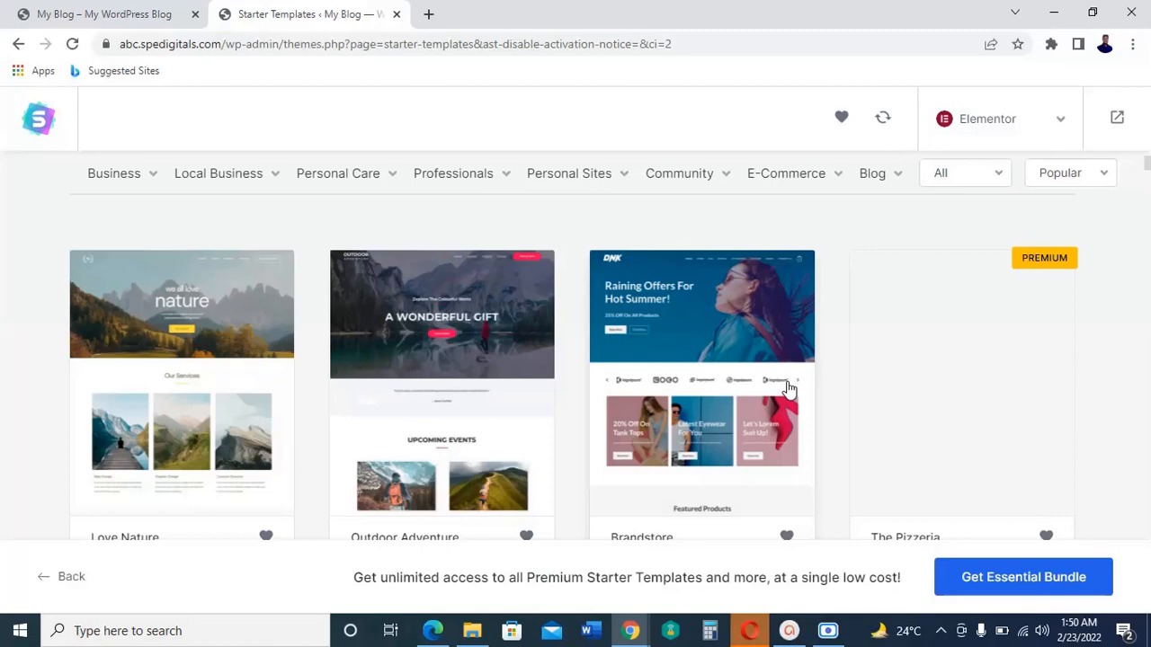
Step: Browse the Elementor starter templates, examining the available designs and which ones are marked as premium
scroll(788, 389, "down", 1)
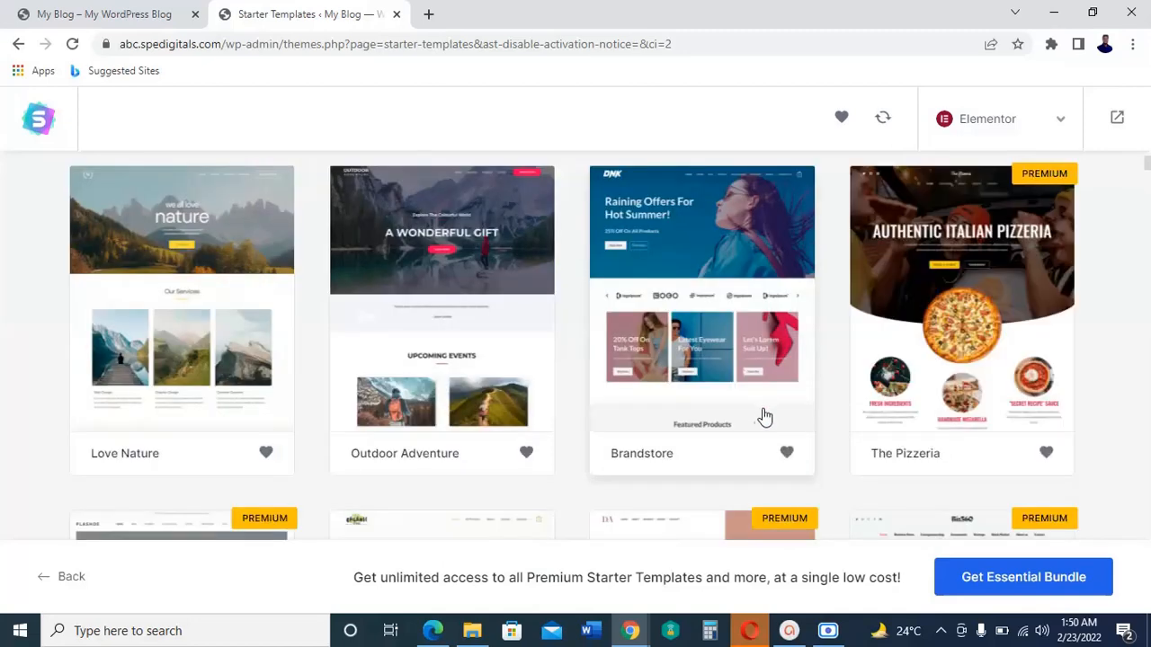
scroll(795, 378, "up", 1)
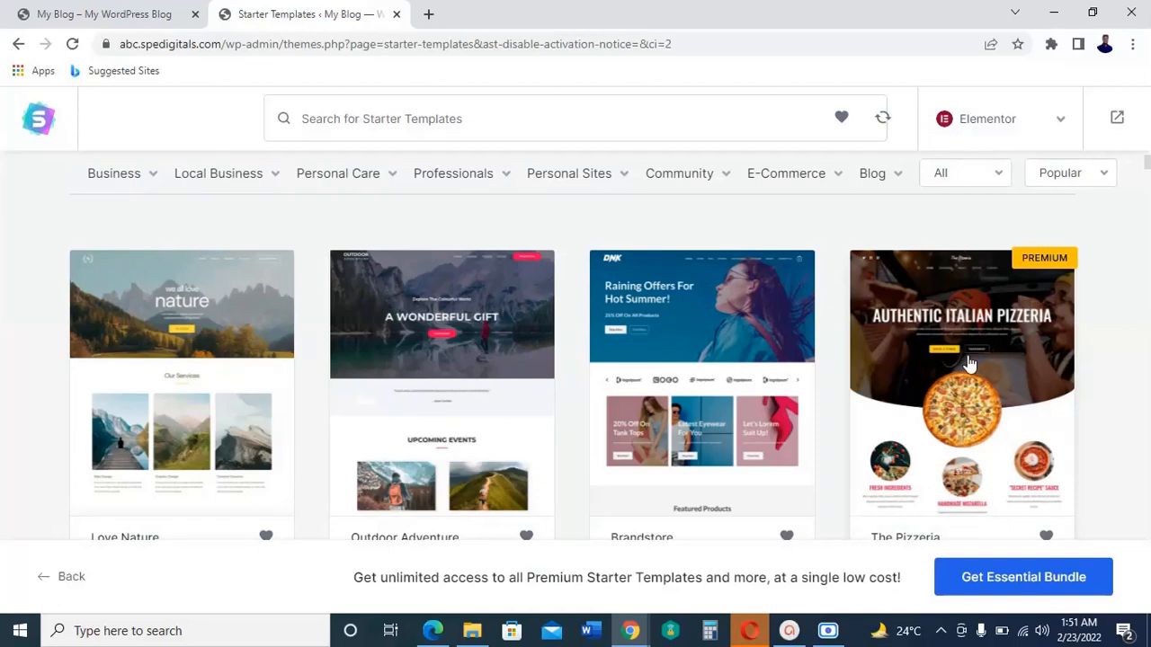
scroll(970, 363, "down", 1)
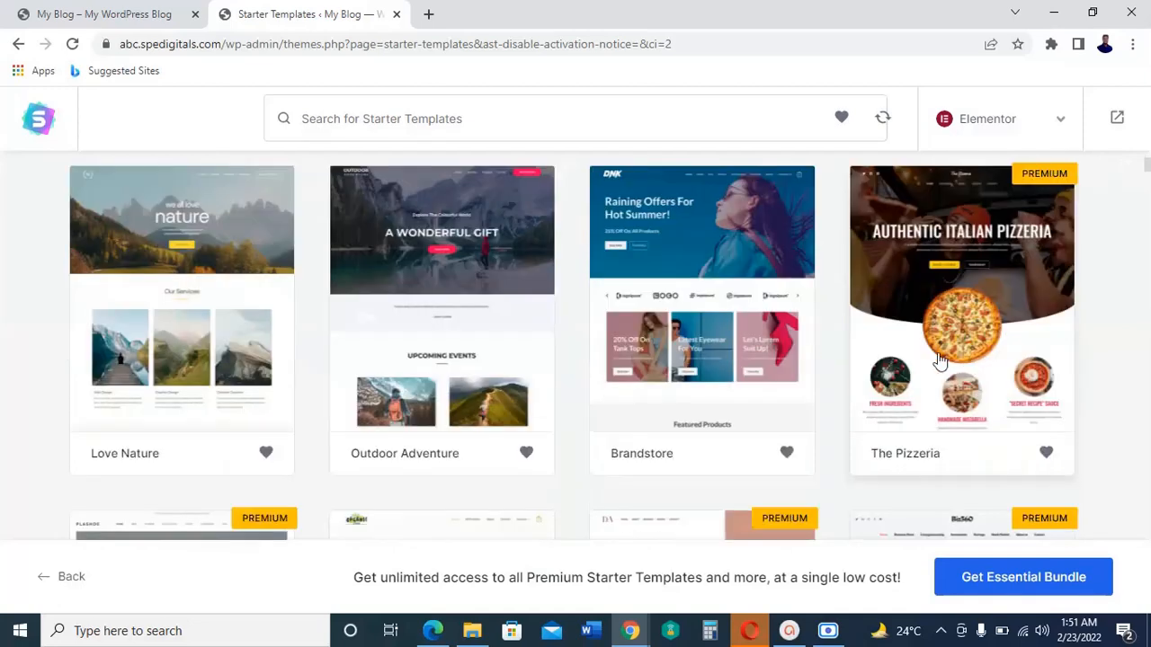
scroll(940, 362, "down", 1)
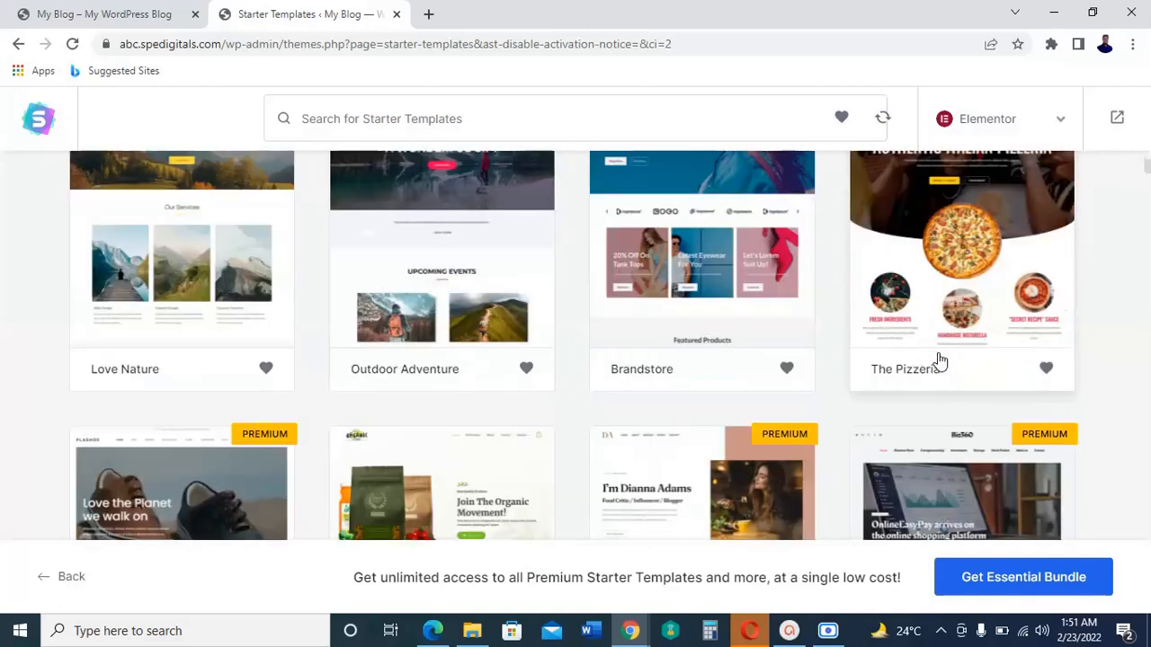
scroll(938, 360, "up", 2)
scroll(644, 429, "down", 3)
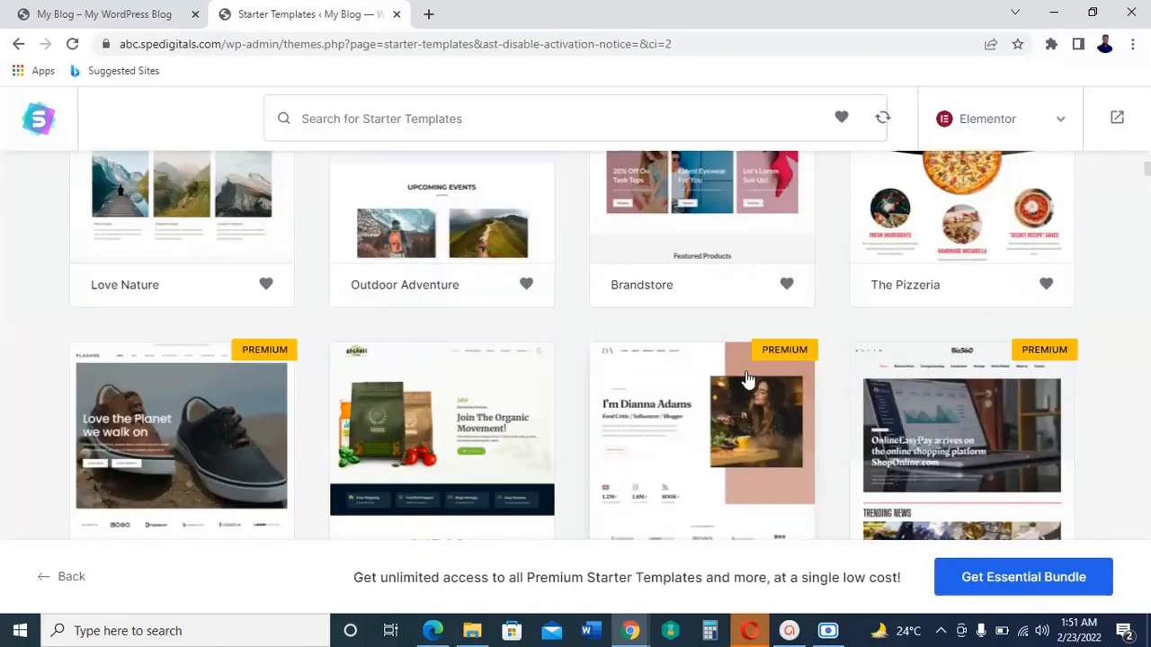
scroll(746, 380, "down", 1)
scroll(739, 384, "down", 1)
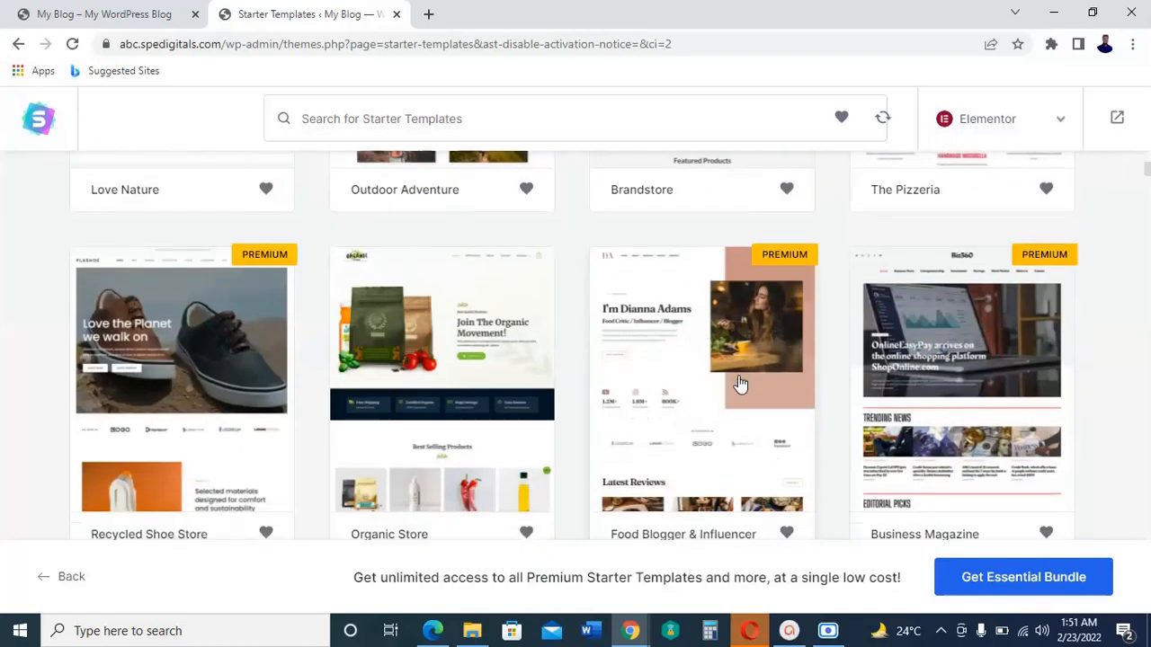
scroll(739, 384, "down", 2)
scroll(739, 384, "down", 1)
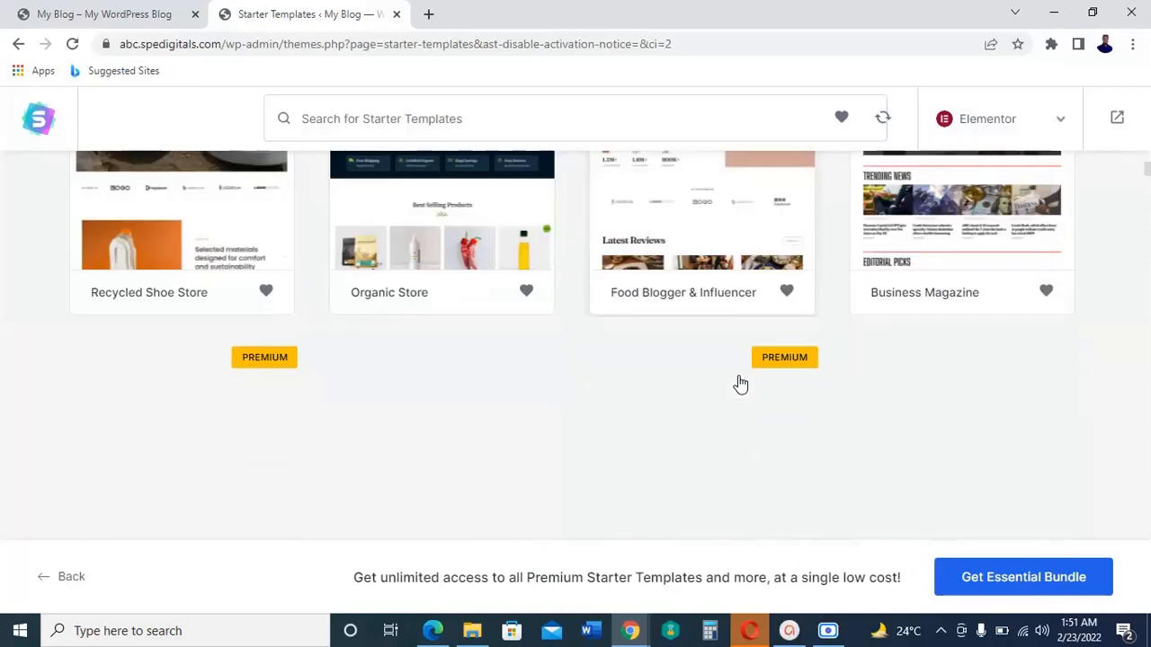
scroll(739, 384, "down", 5)
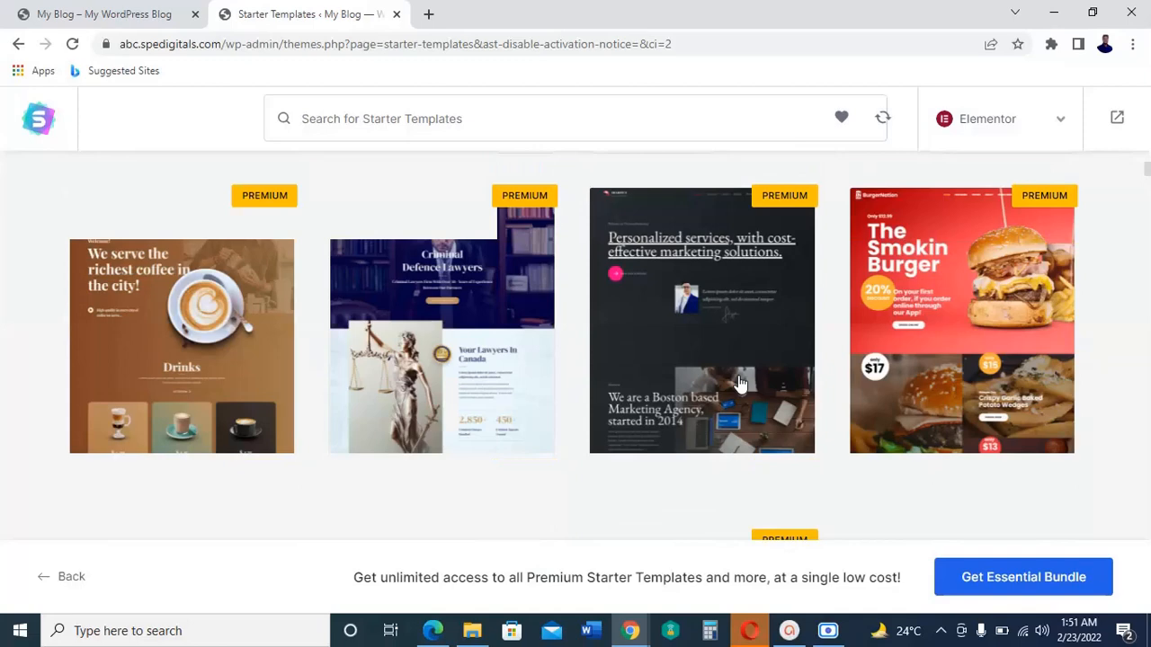
scroll(739, 384, "down", 5)
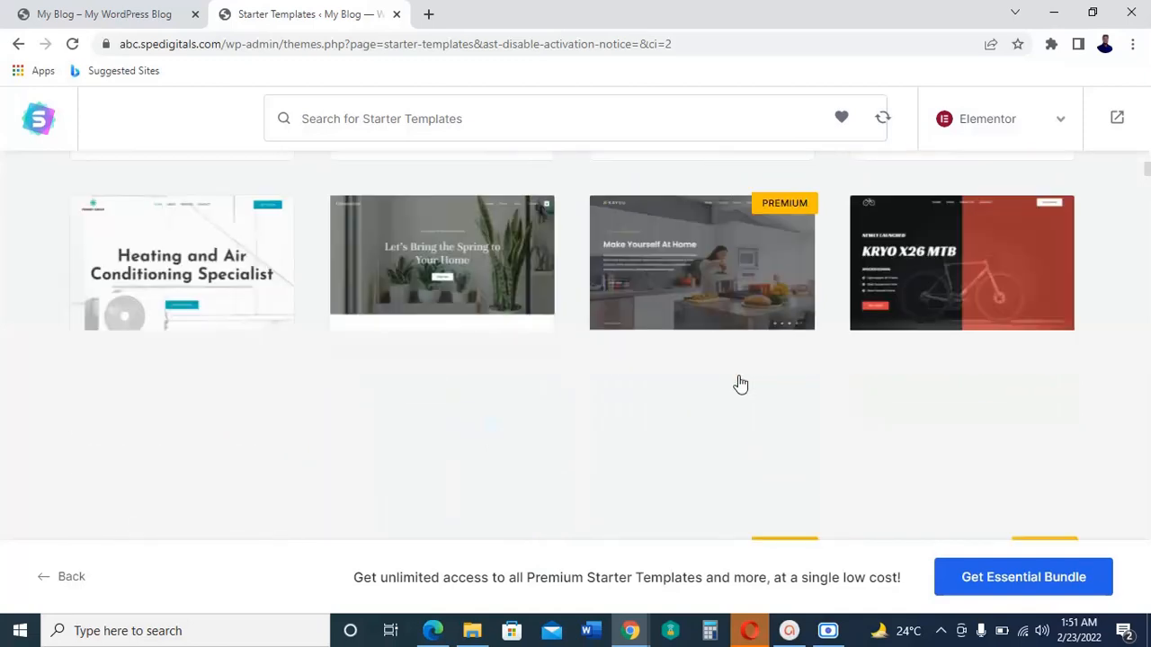
scroll(739, 384, "up", 3)
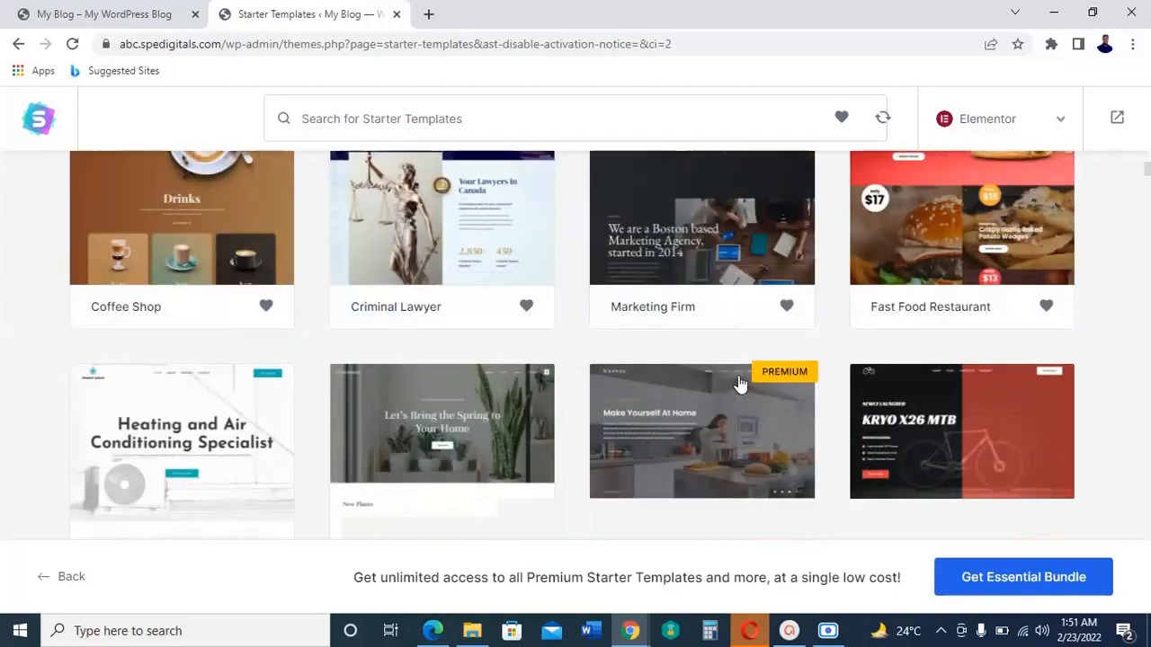
scroll(739, 384, "up", 2)
scroll(740, 384, "up", 7)
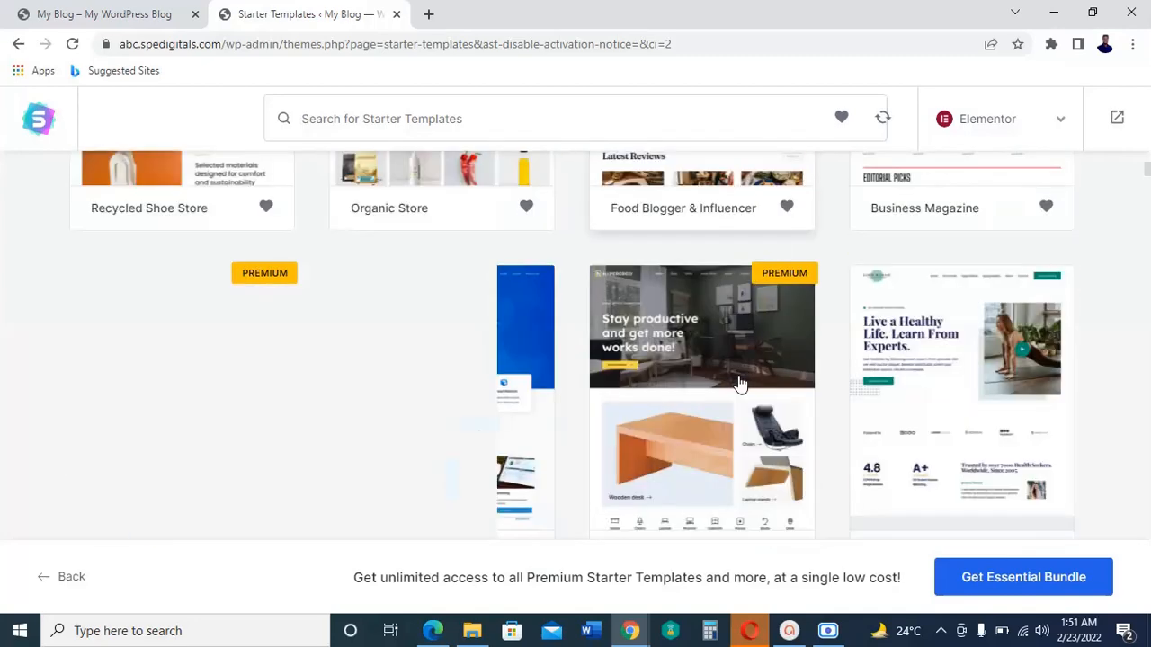
Step: Choose the Organic Store template, skip the logo upload, and continue with the default colors and the Merriweather / Open Sans fonts
scroll(739, 384, "down", 1)
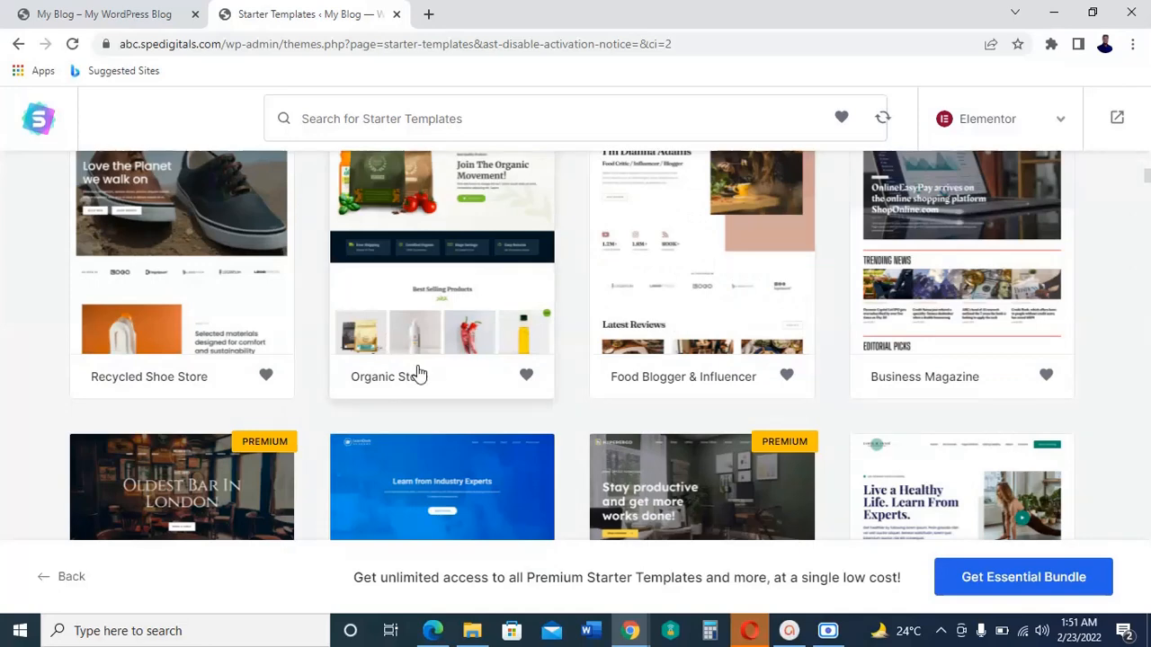
left_click(474, 310)
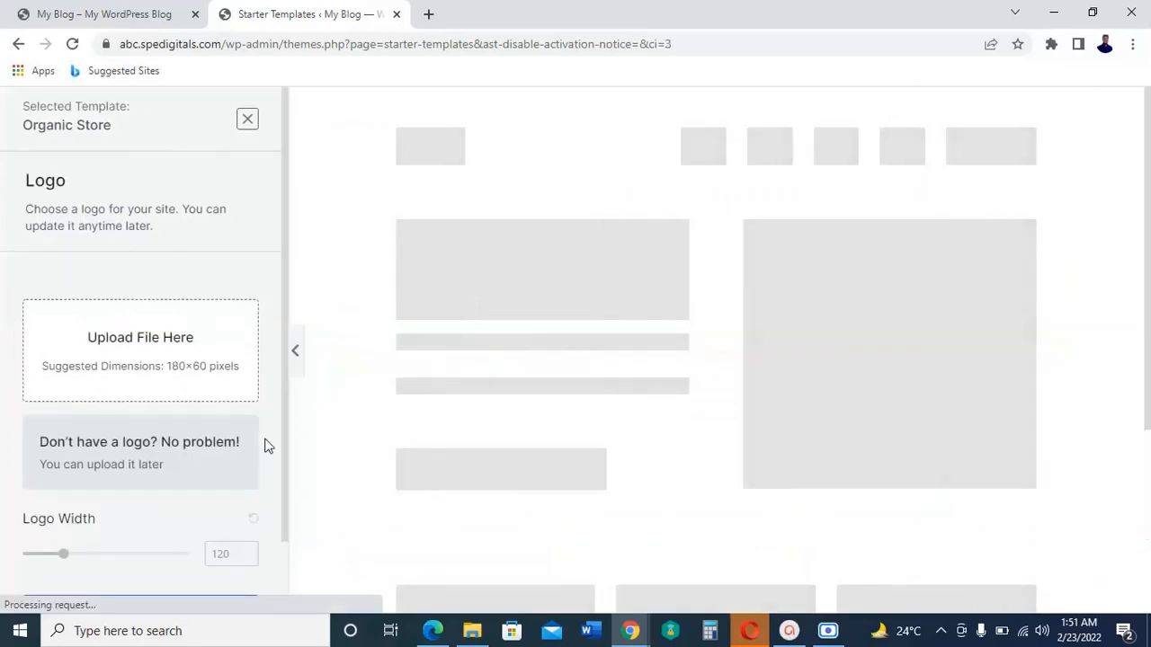
scroll(270, 445, "down", 1)
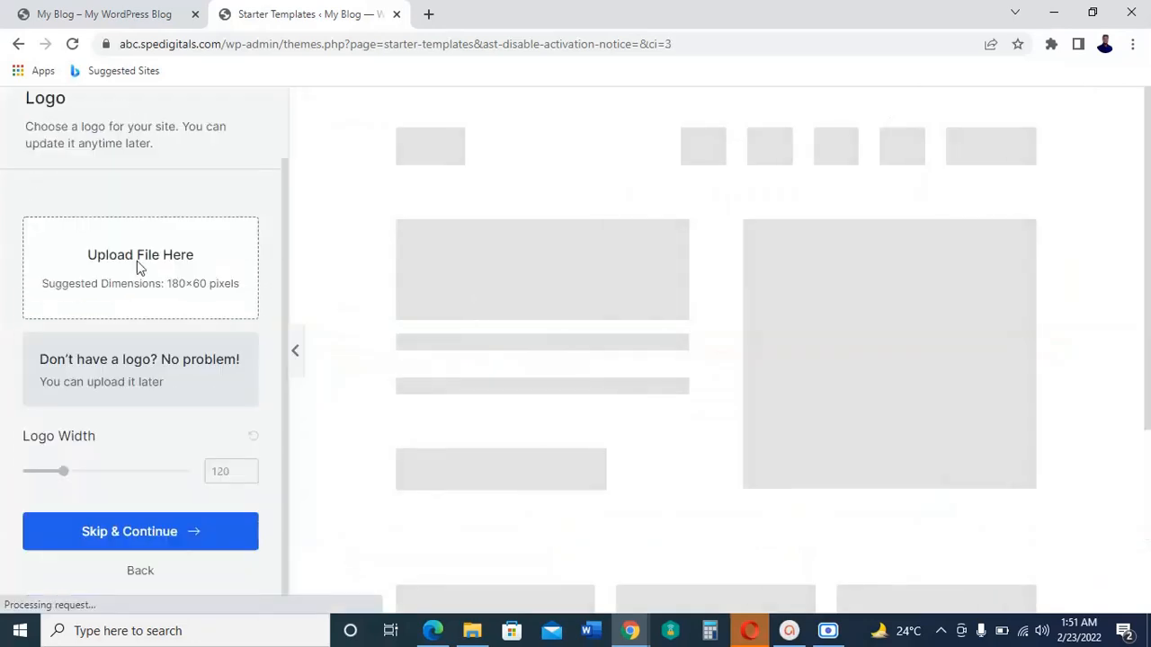
left_click(170, 535)
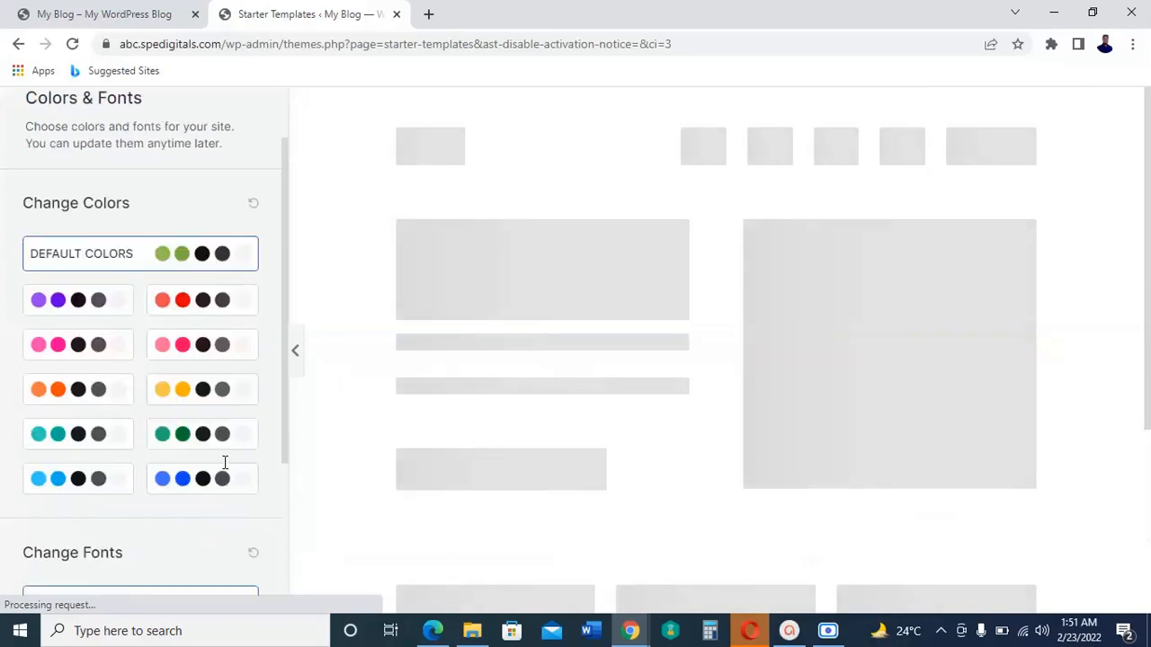
scroll(269, 468, "down", 3)
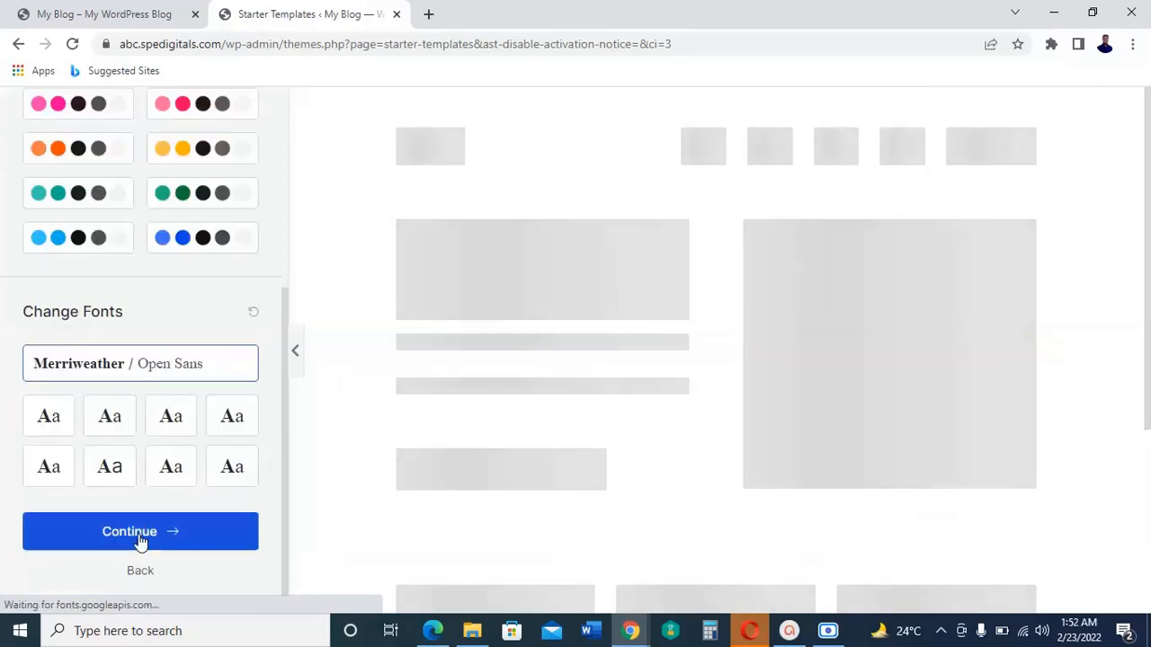
left_click(208, 540)
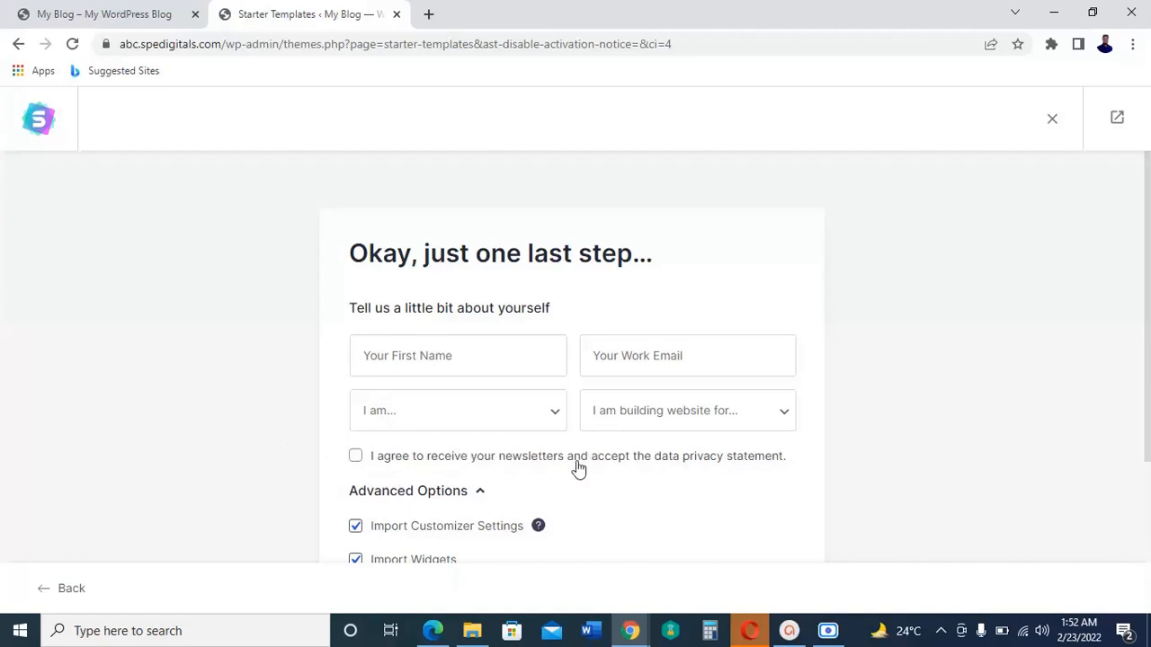
Step: Fill in the first name, leave all advanced import options enabled, and submit the form to build the website
left_click(481, 355)
left_click(407, 394)
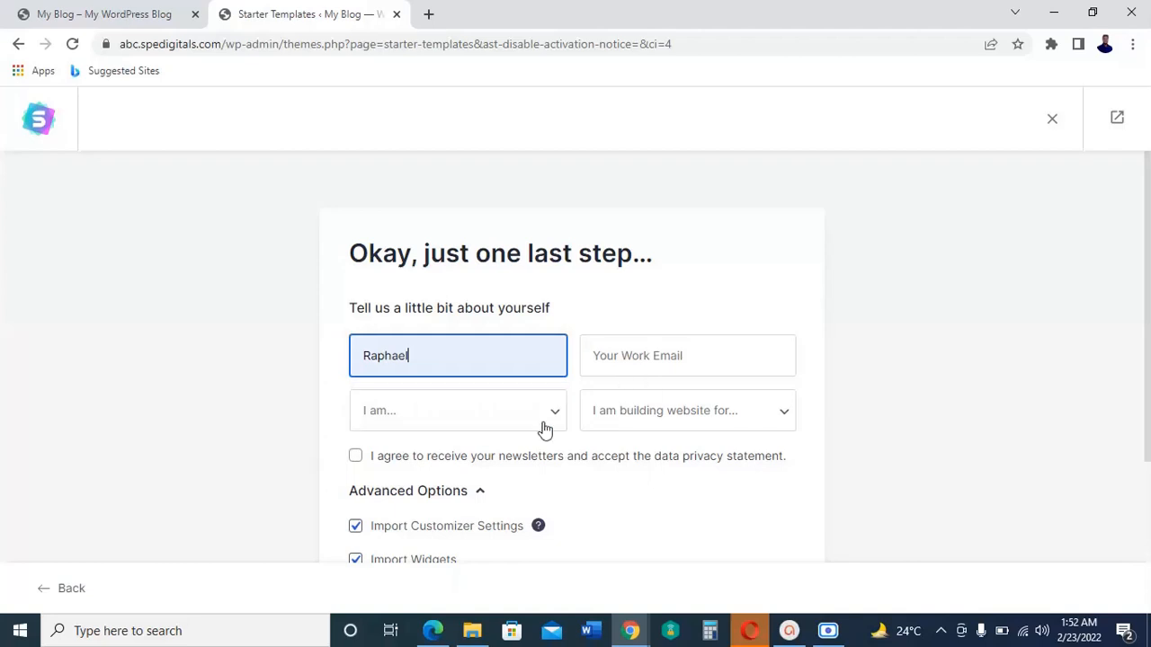
scroll(562, 463, "down", 3)
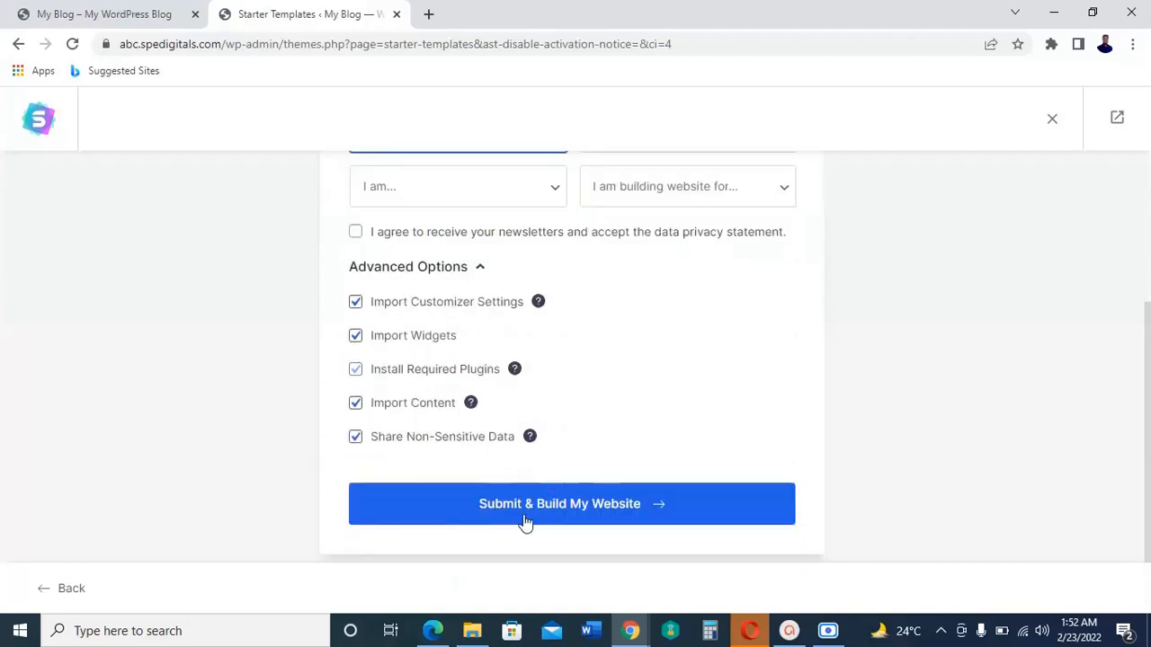
left_click(603, 510)
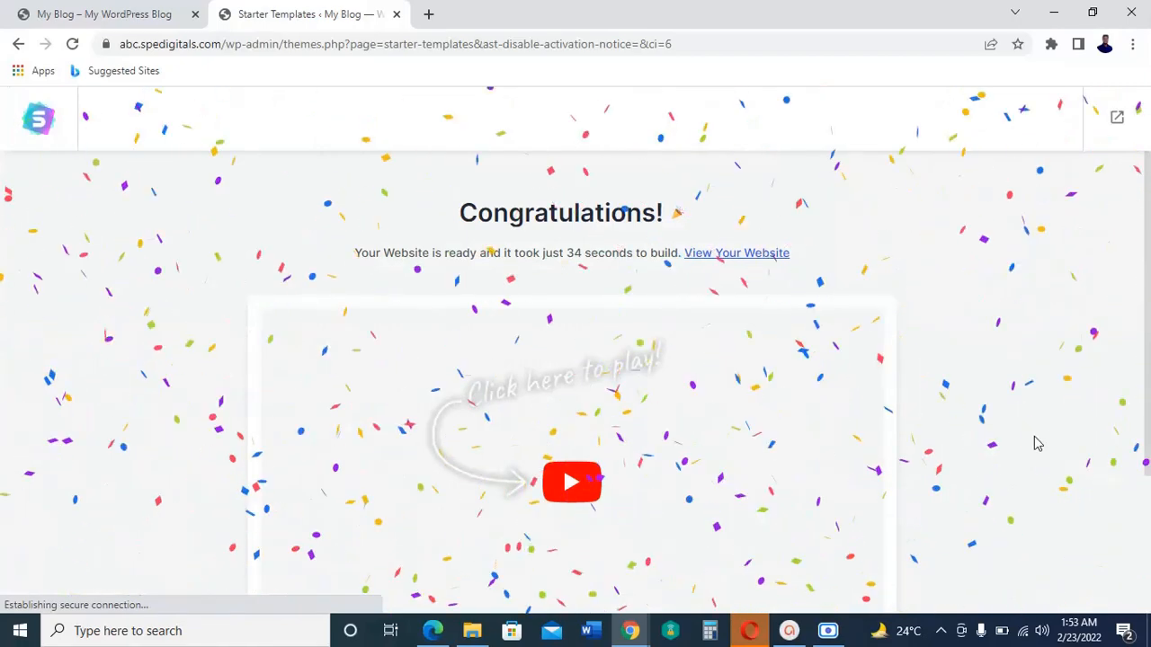
Step: Open the newly built website in a new browser tab and review the sections of its home page
scroll(1032, 442, "down", 1)
scroll(1033, 442, "down", 1)
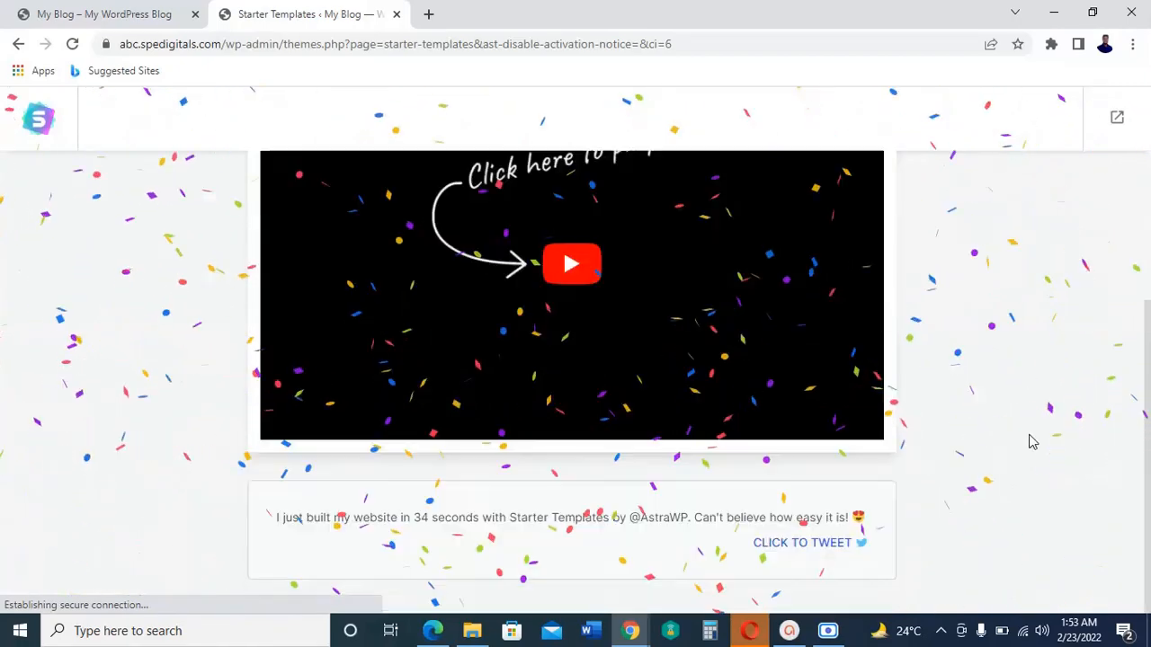
scroll(1032, 443, "up", 2)
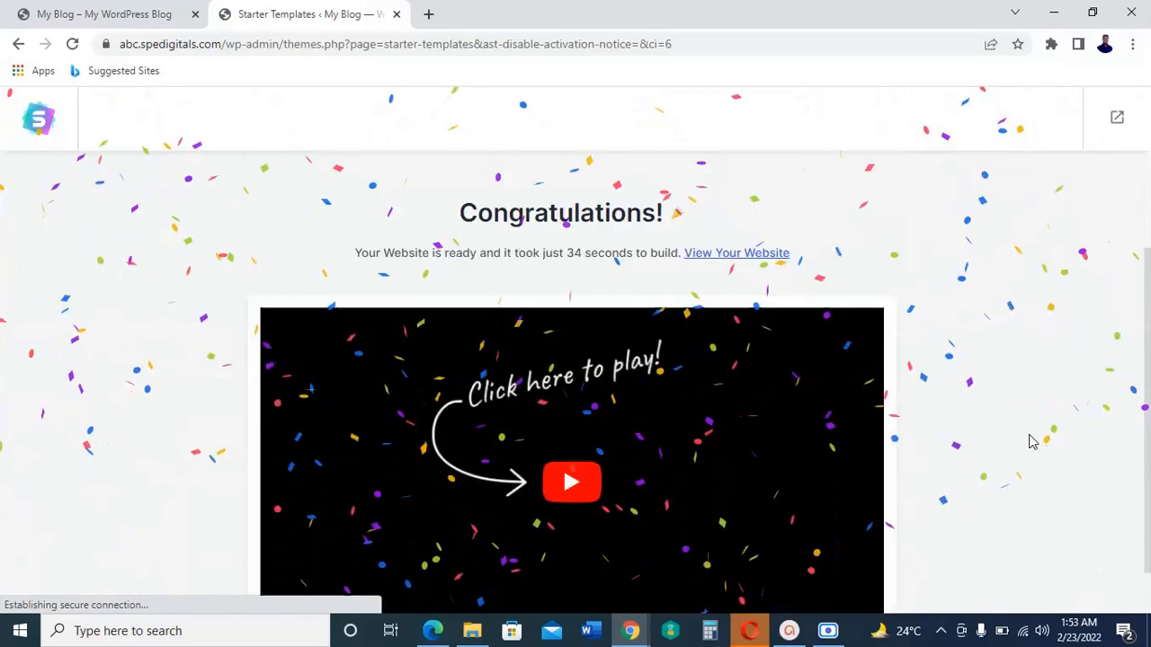
right_click(747, 262)
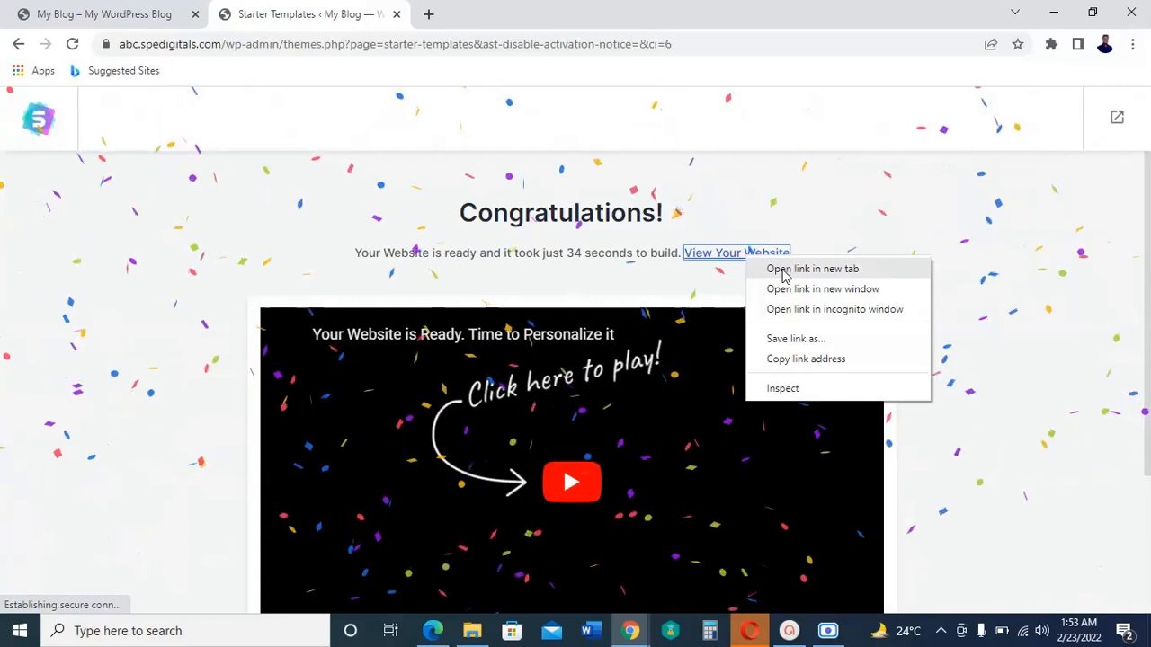
left_click(785, 275)
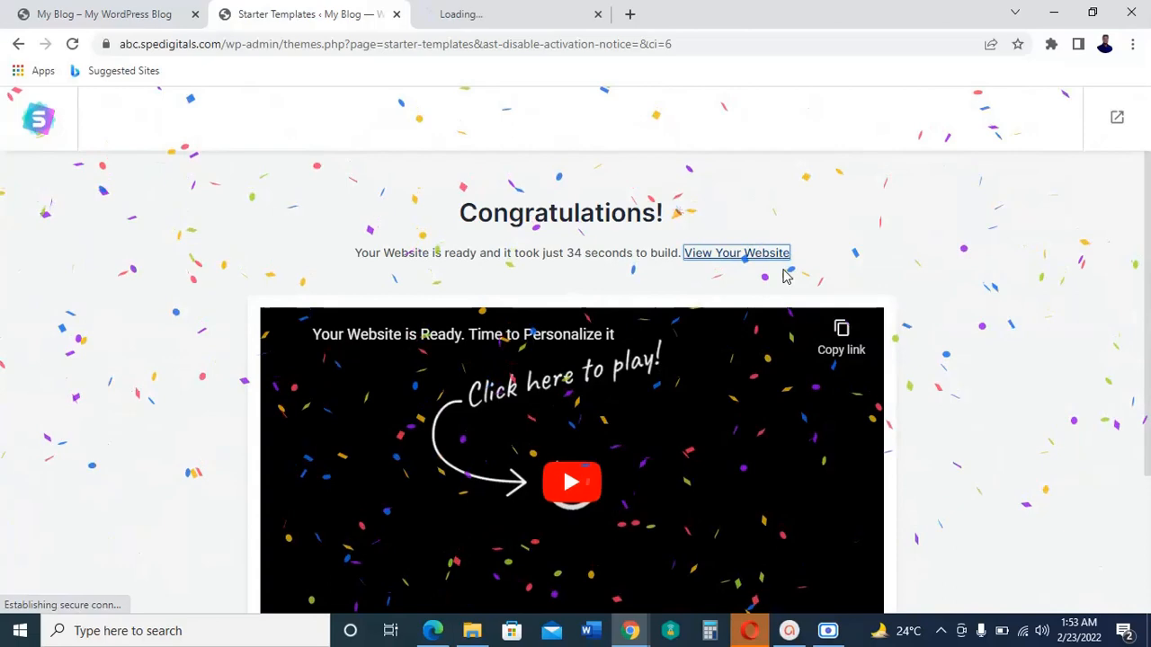
left_click(490, 14)
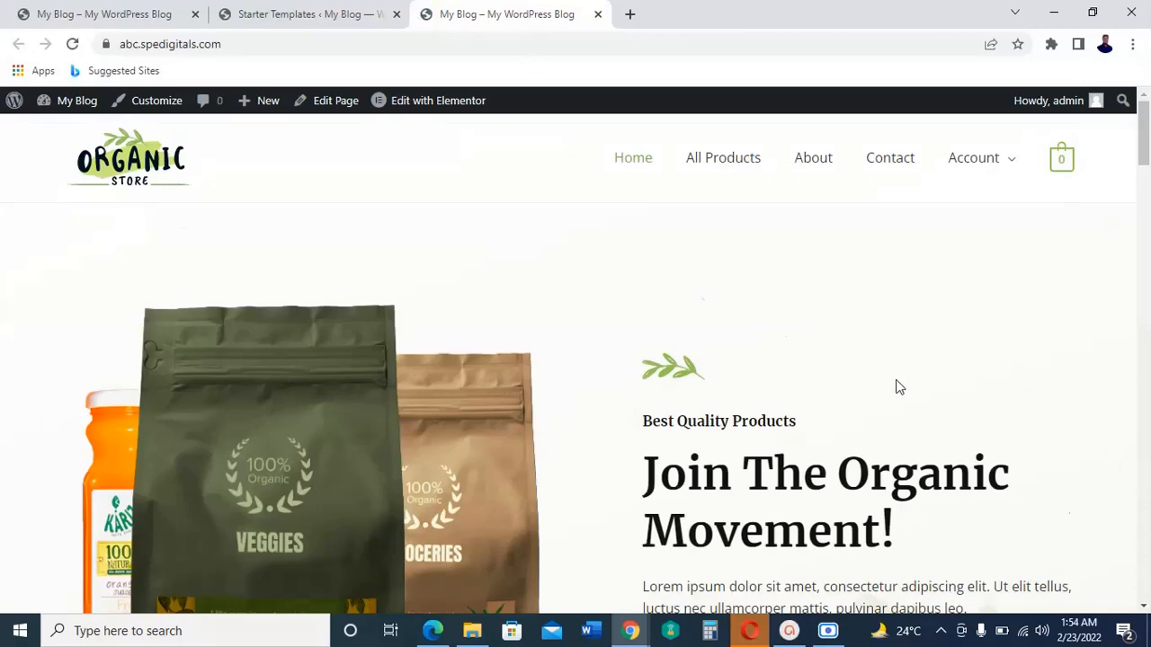
scroll(896, 387, "down", 5)
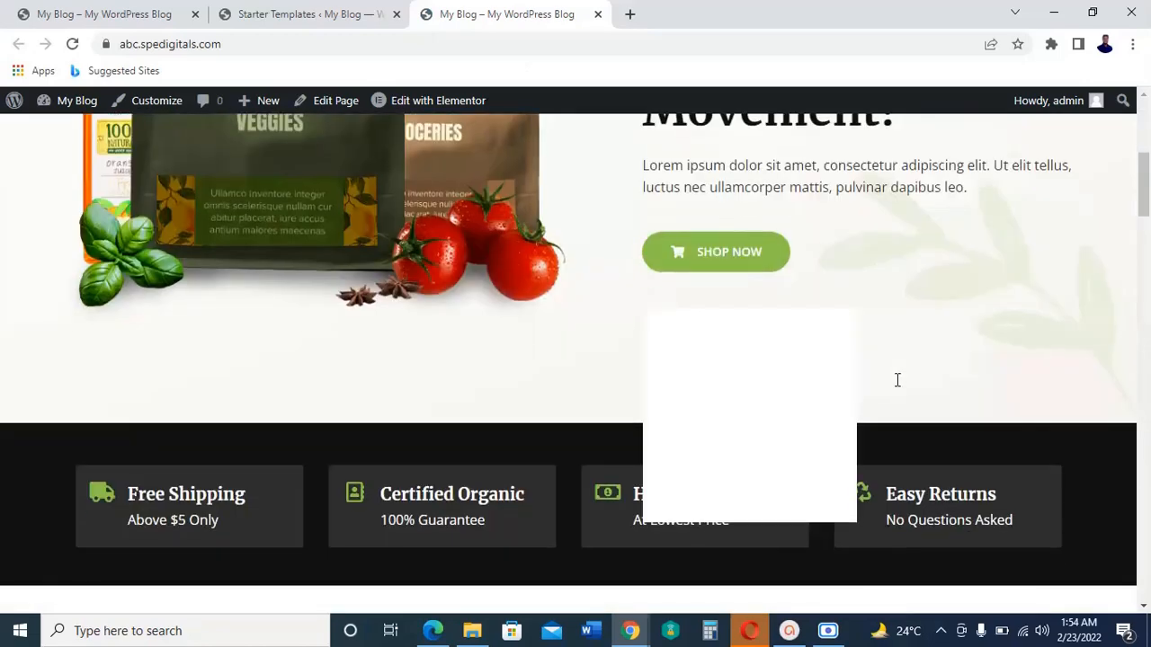
scroll(897, 379, "down", 5)
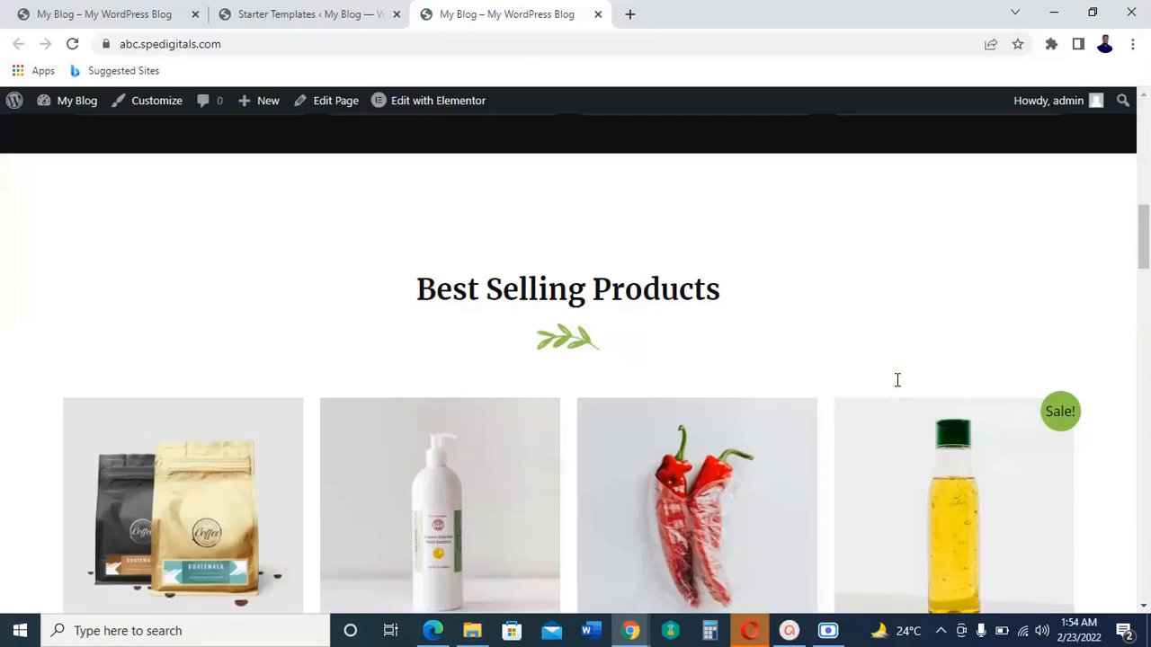
scroll(897, 379, "down", 8)
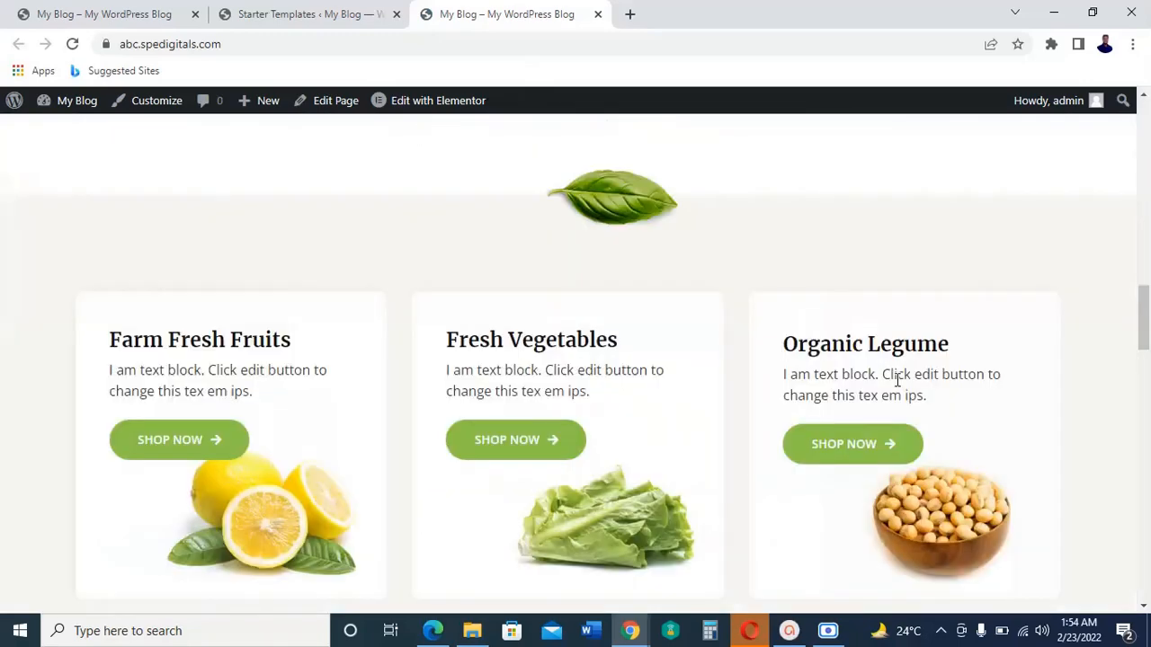
scroll(897, 379, "down", 7)
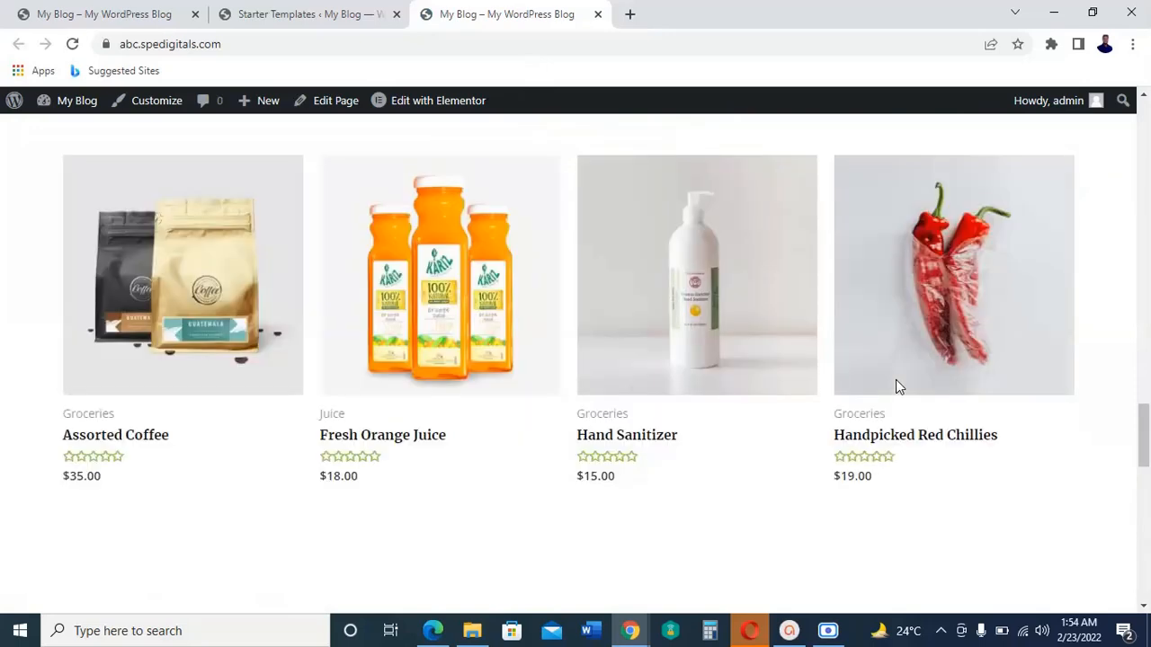
scroll(896, 380, "up", 15)
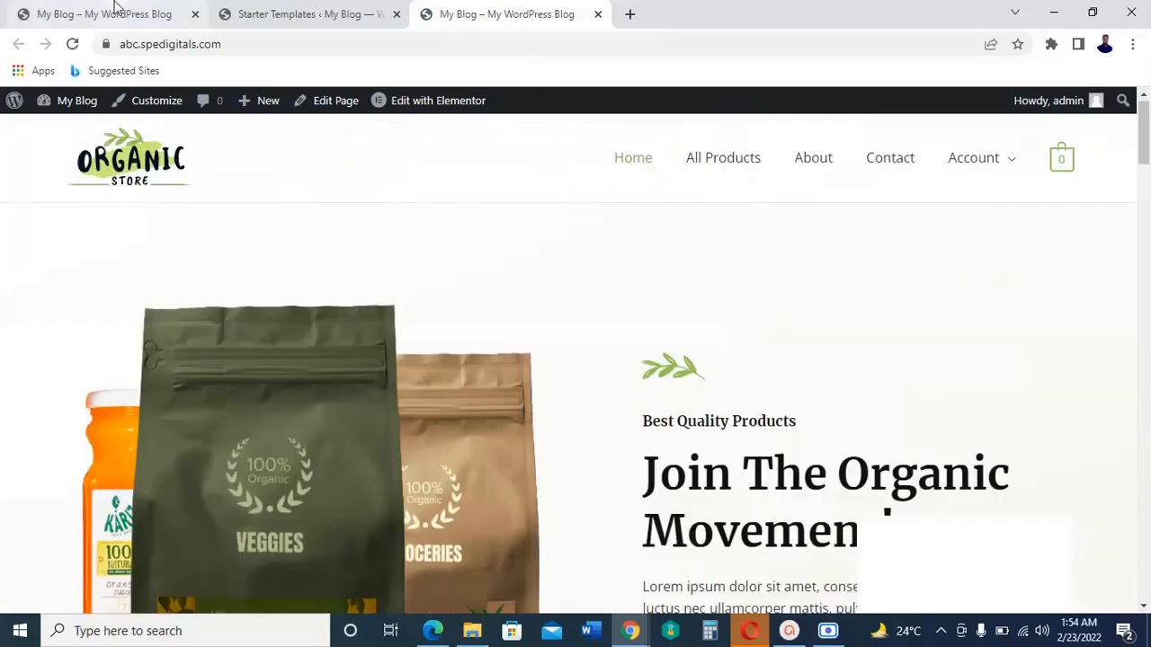
Step: Reload the original My Blog site tab to load the new Organic Store design and check its home page
left_click(115, 11)
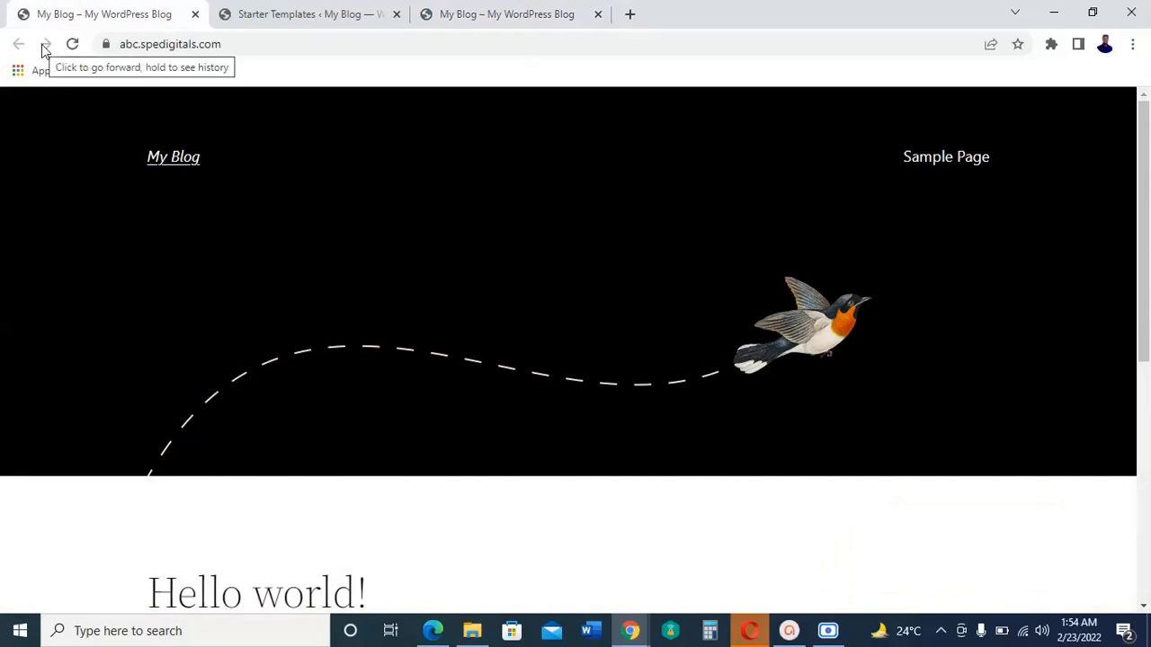
left_click(73, 44)
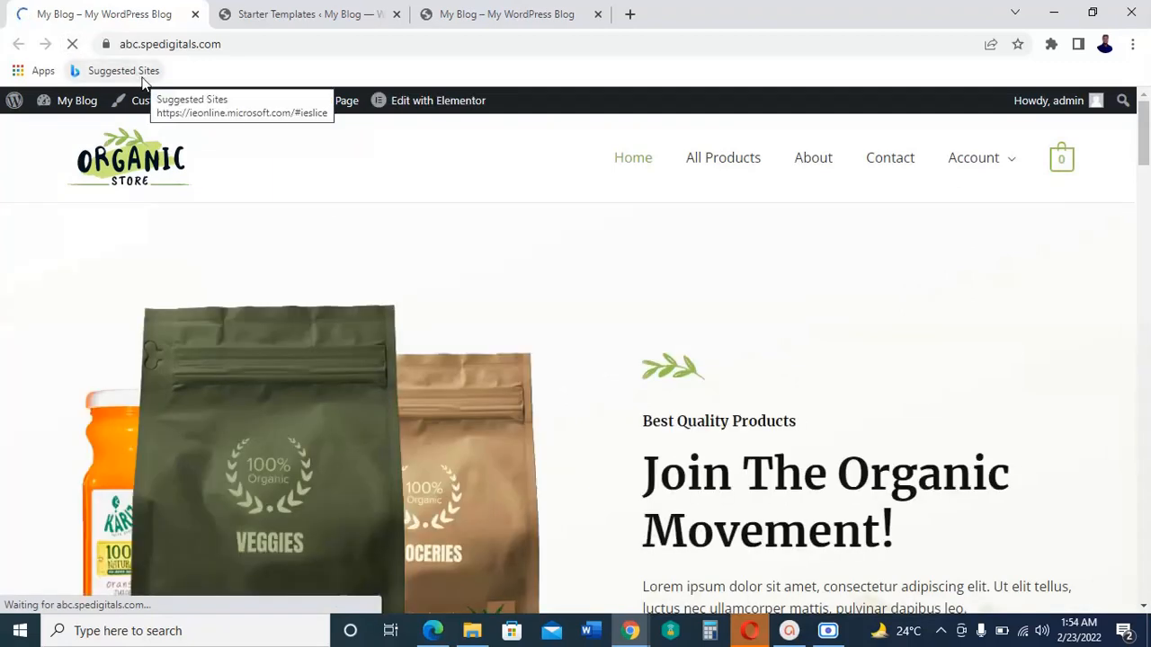
scroll(215, 153, "down", 1)
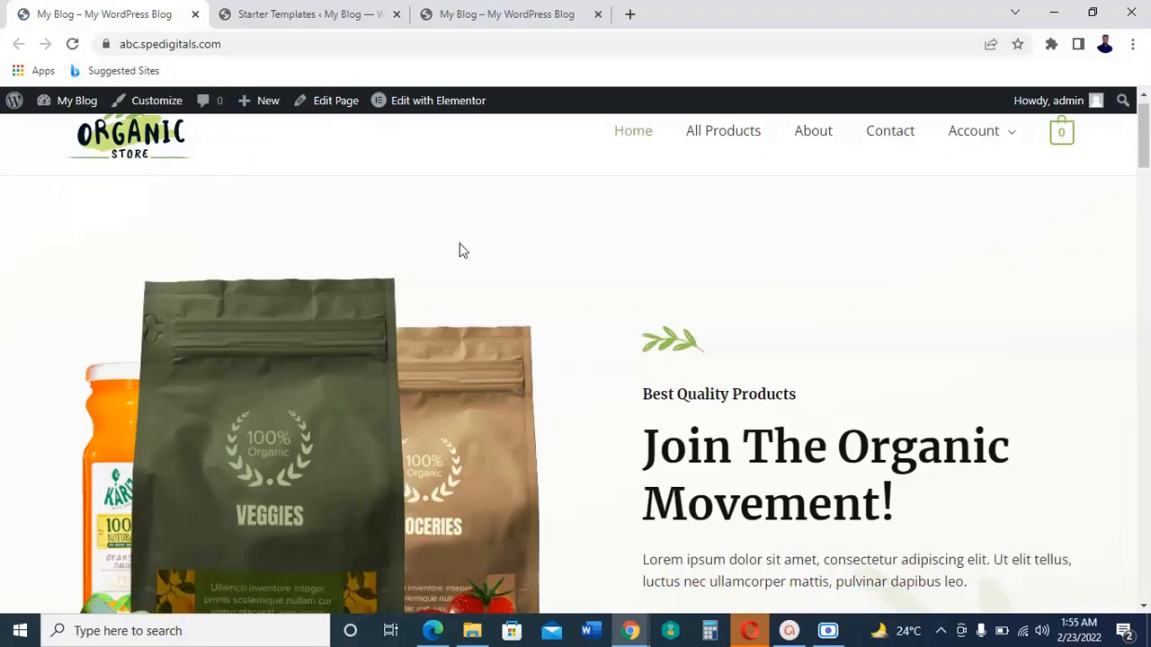
scroll(855, 350, "down", 3)
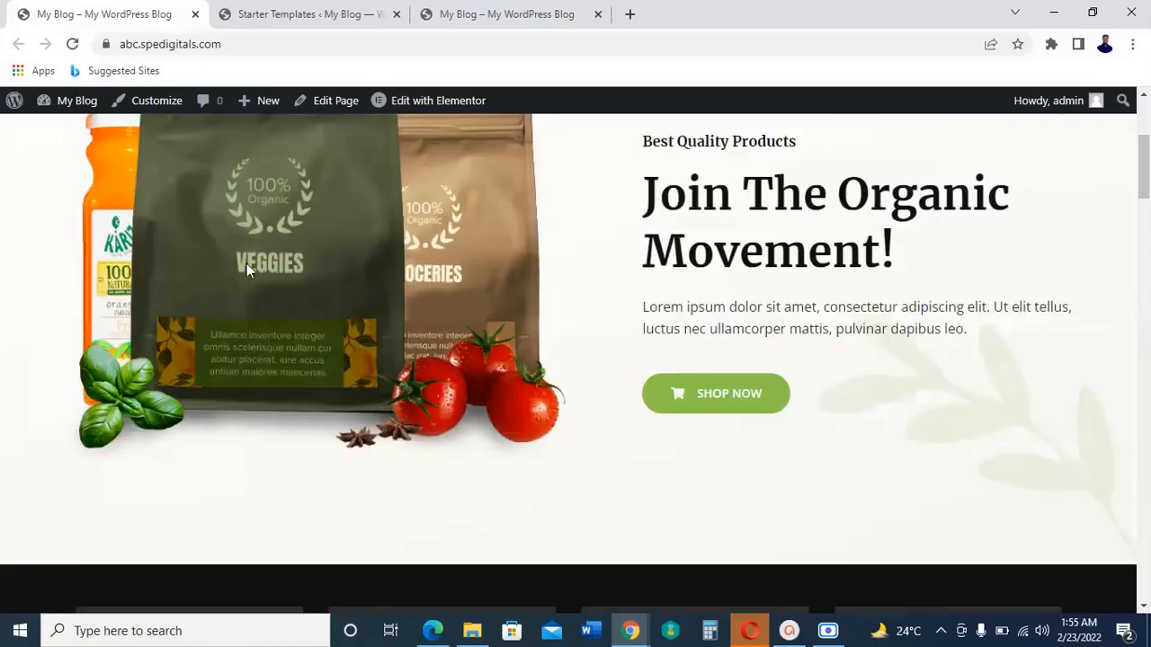
scroll(907, 376, "up", 3)
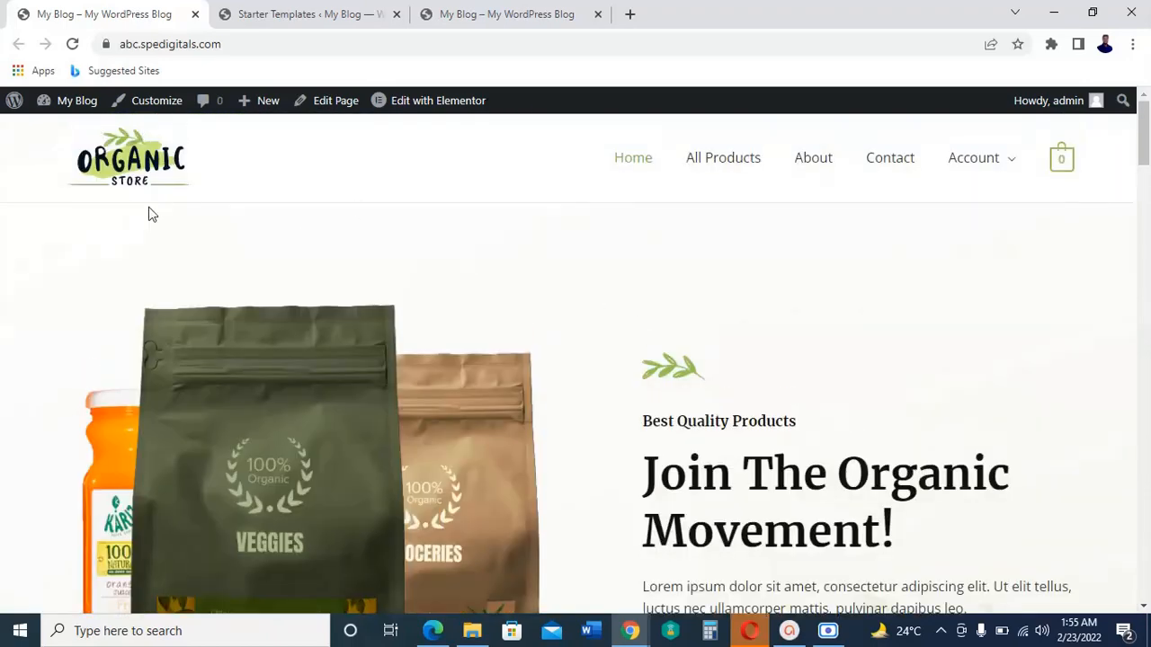
Step: Go from the live site to the WordPress dashboard and open the list of all pages
mouse_move(88, 110)
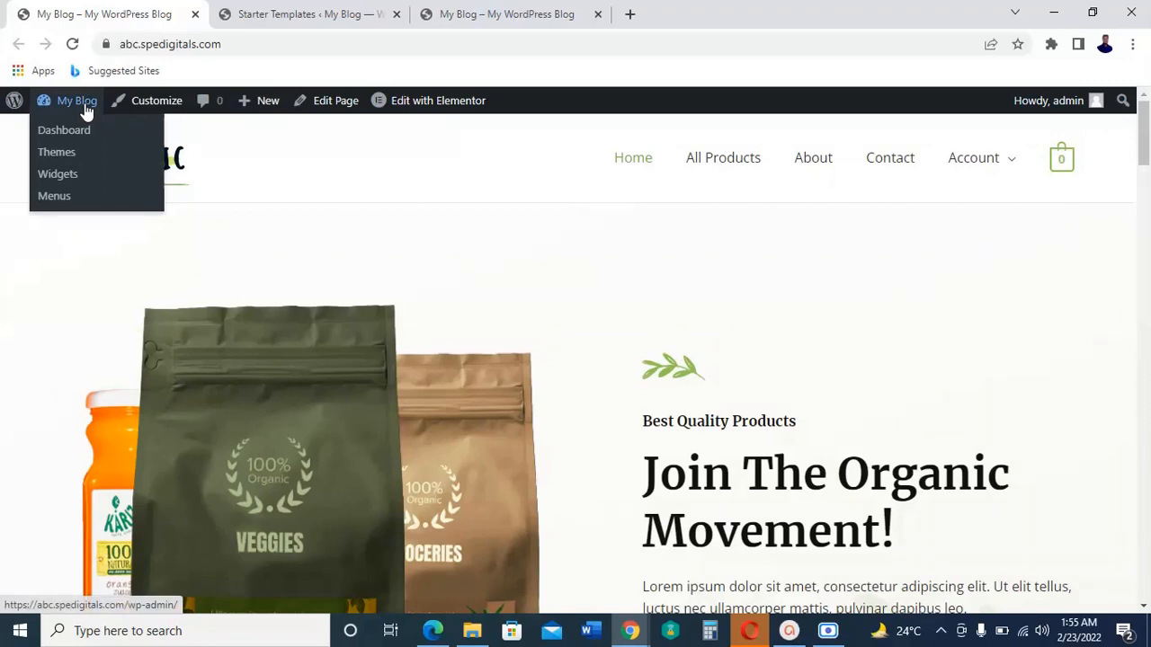
left_click(86, 133)
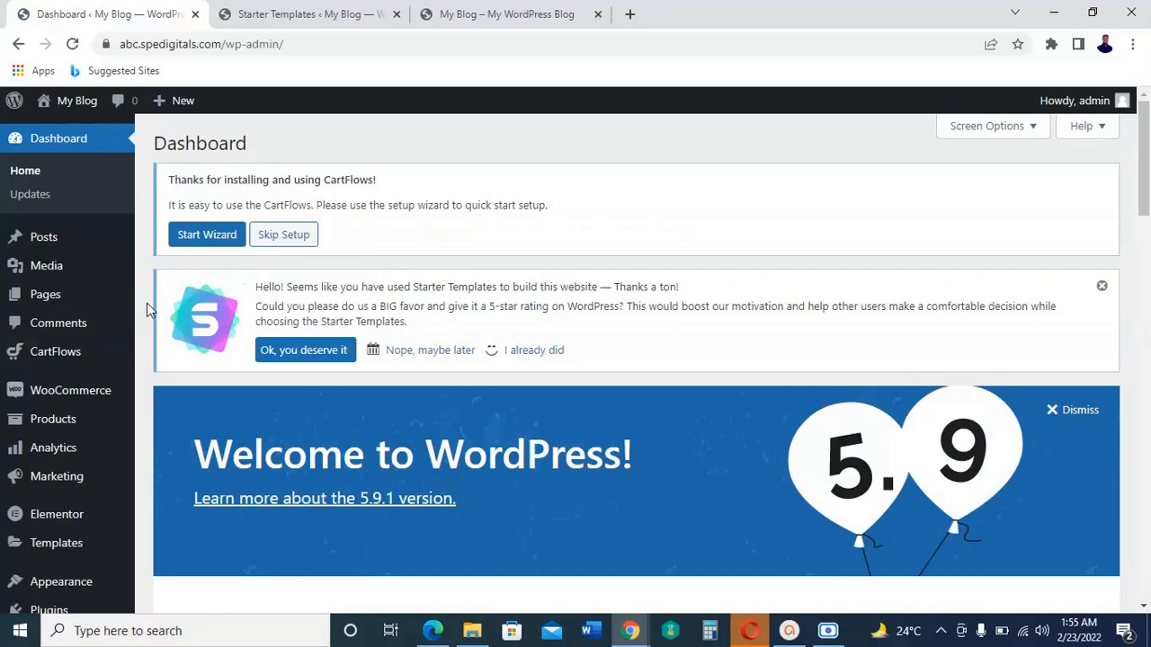
mouse_move(54, 301)
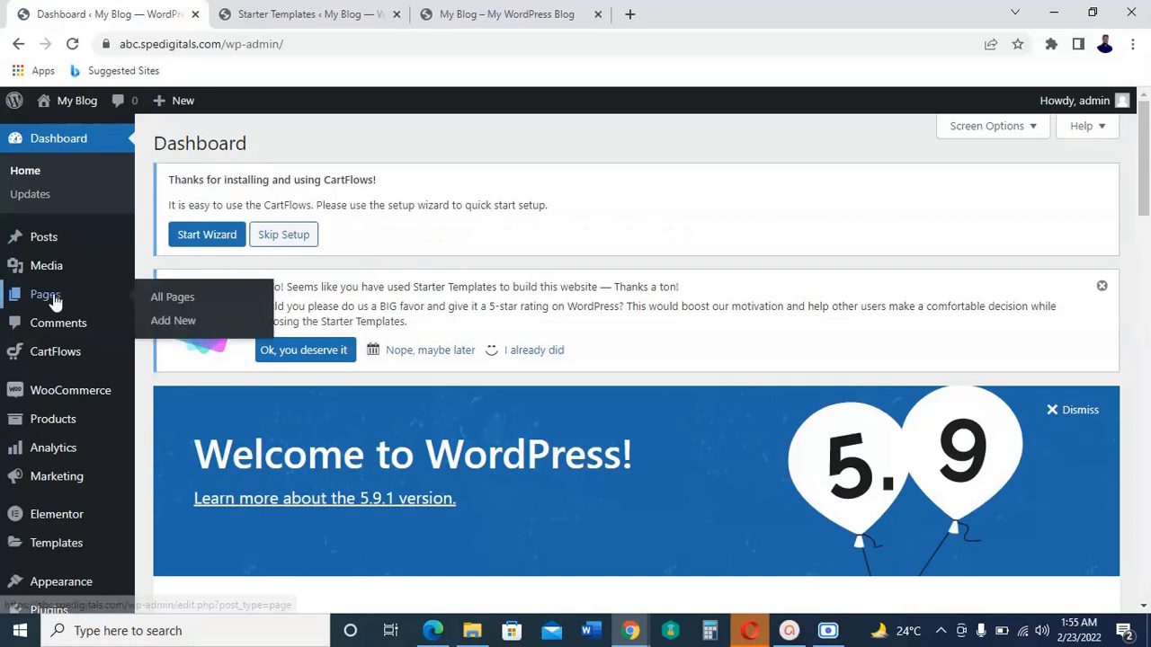
left_click(173, 298)
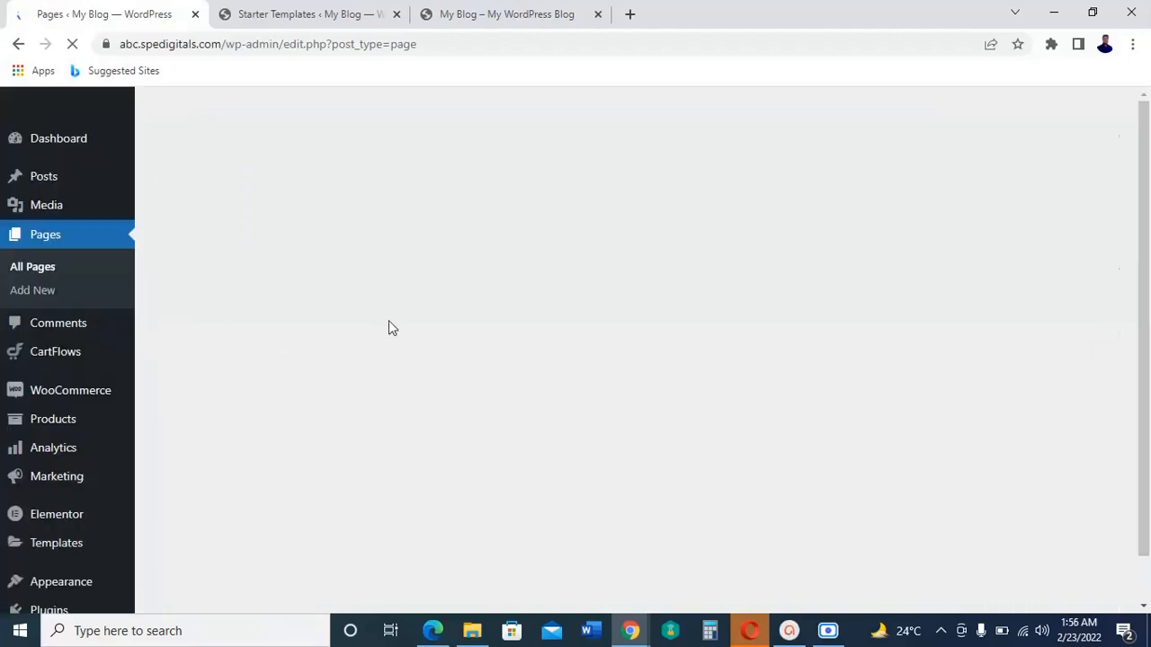
Step: Review the site's page list and move the unneeded Sample Page to the trash
scroll(528, 340, "down", 1)
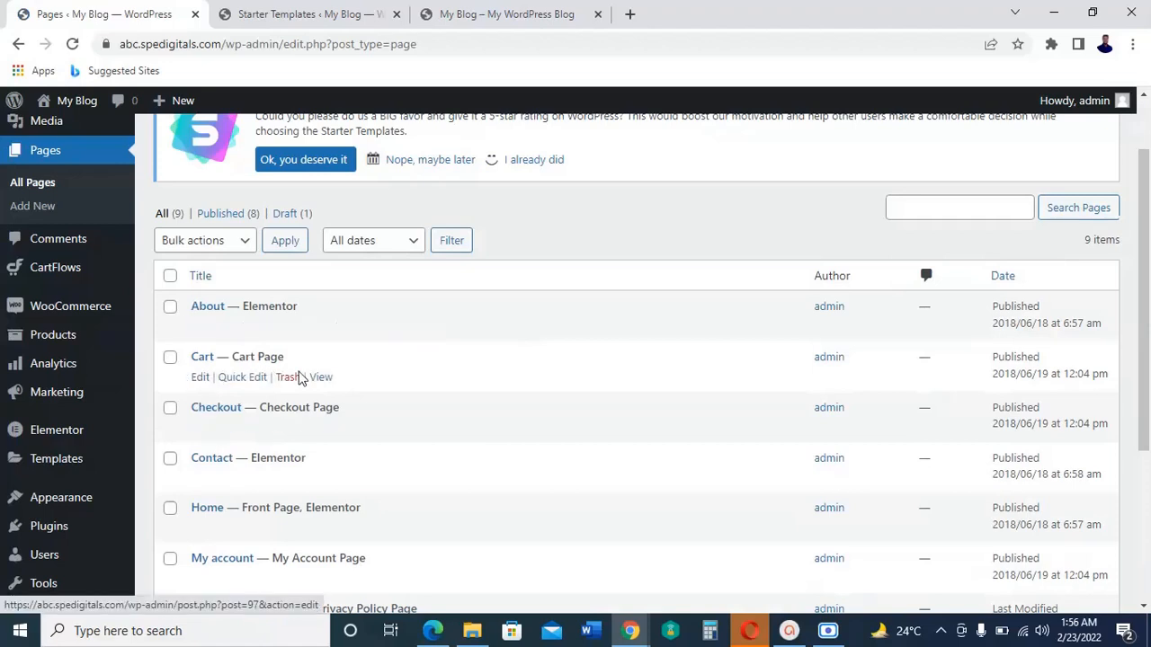
scroll(360, 405, "down", 2)
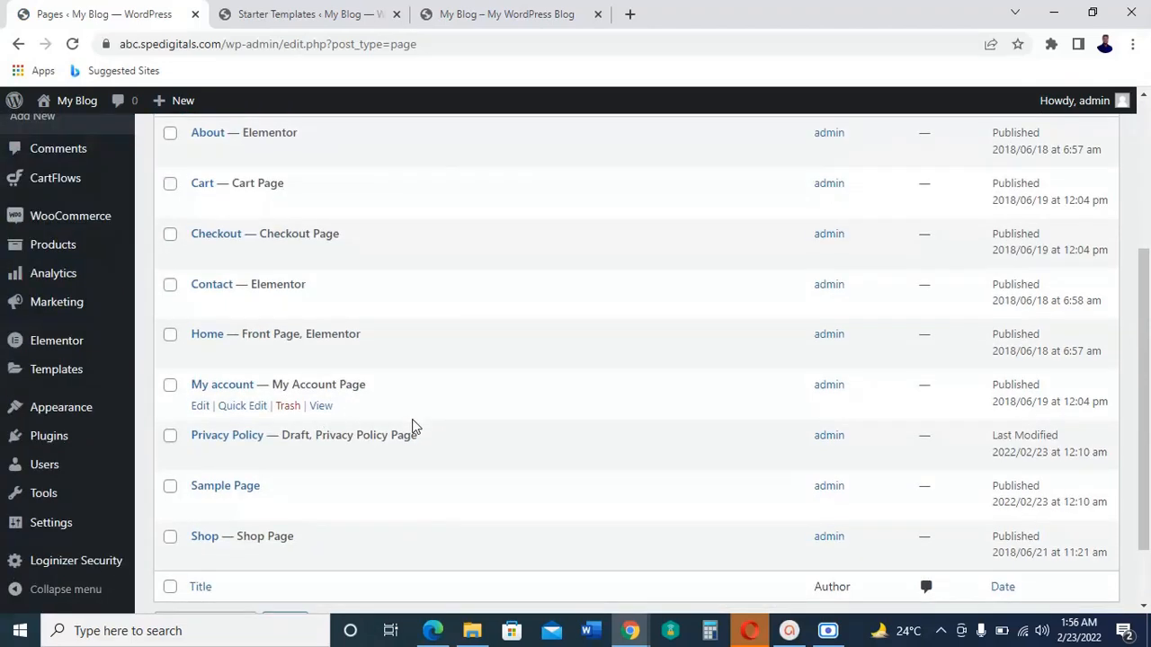
scroll(411, 428, "down", 1)
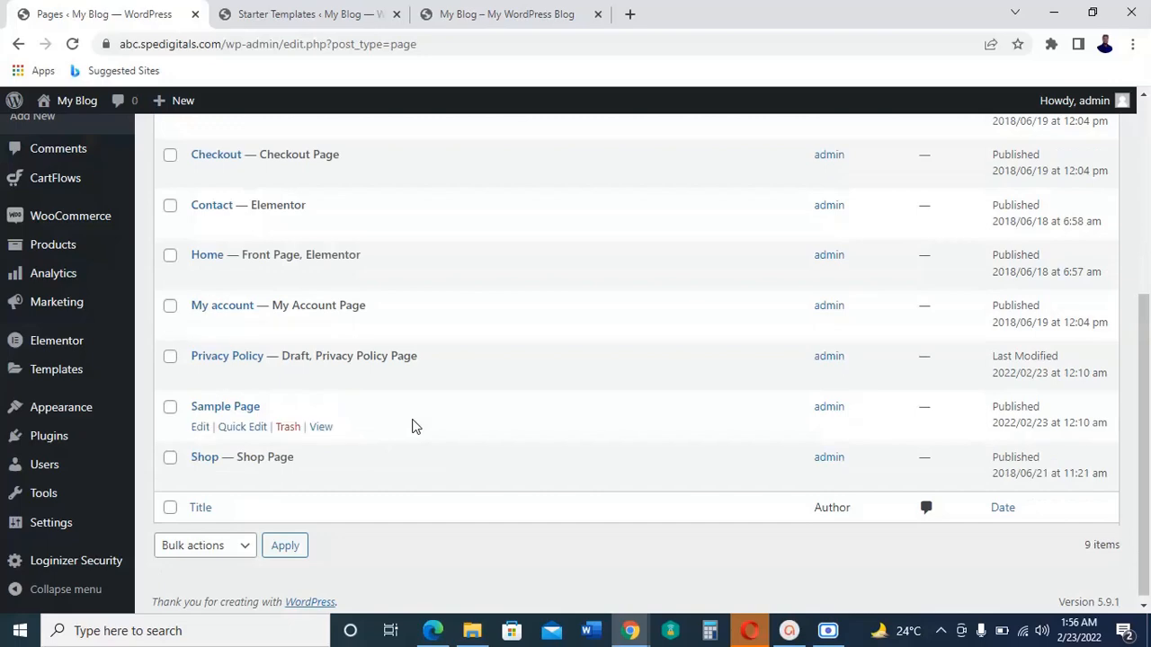
scroll(414, 423, "up", 2)
scroll(290, 377, "down", 1)
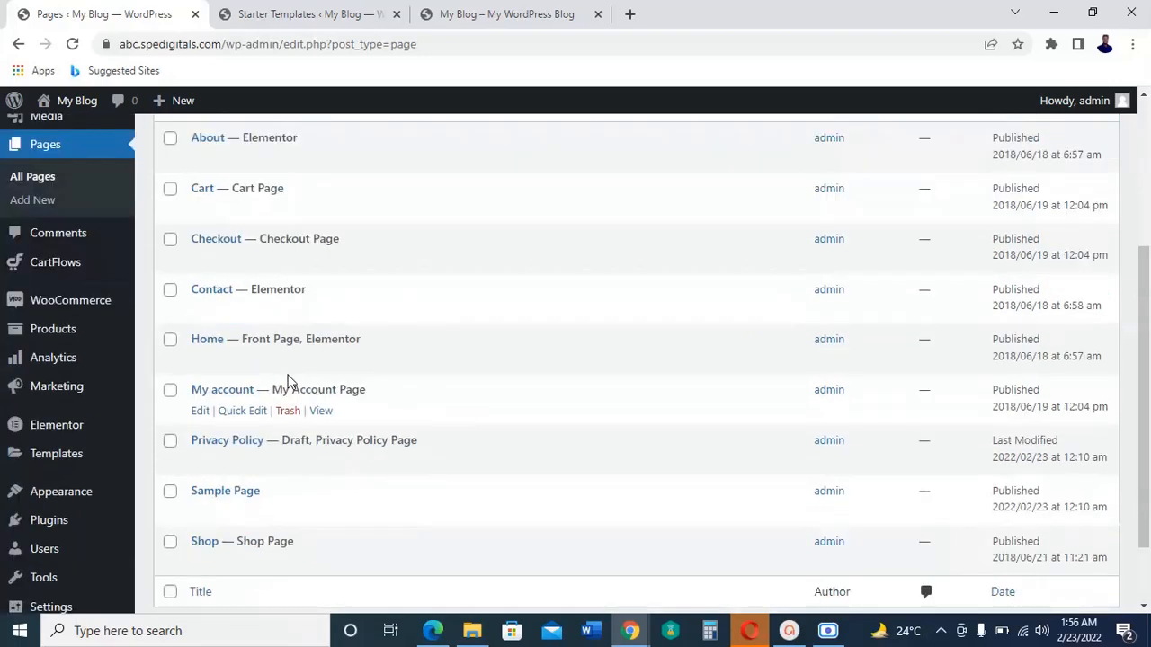
scroll(347, 386, "up", 1)
scroll(352, 386, "down", 1)
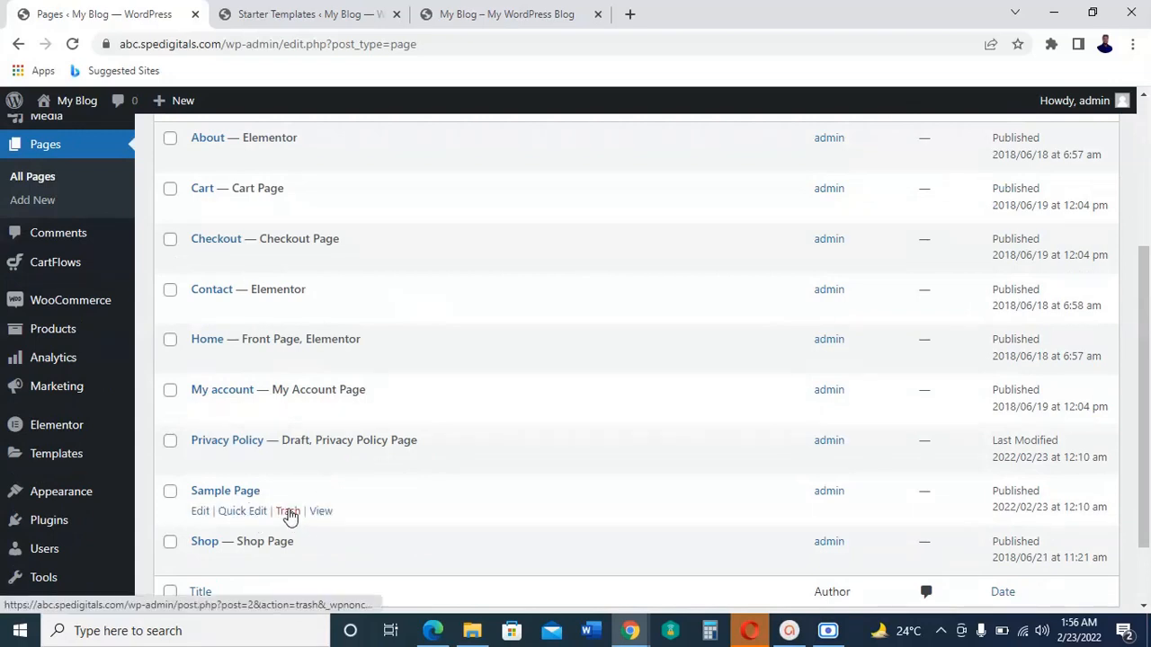
left_click(288, 512)
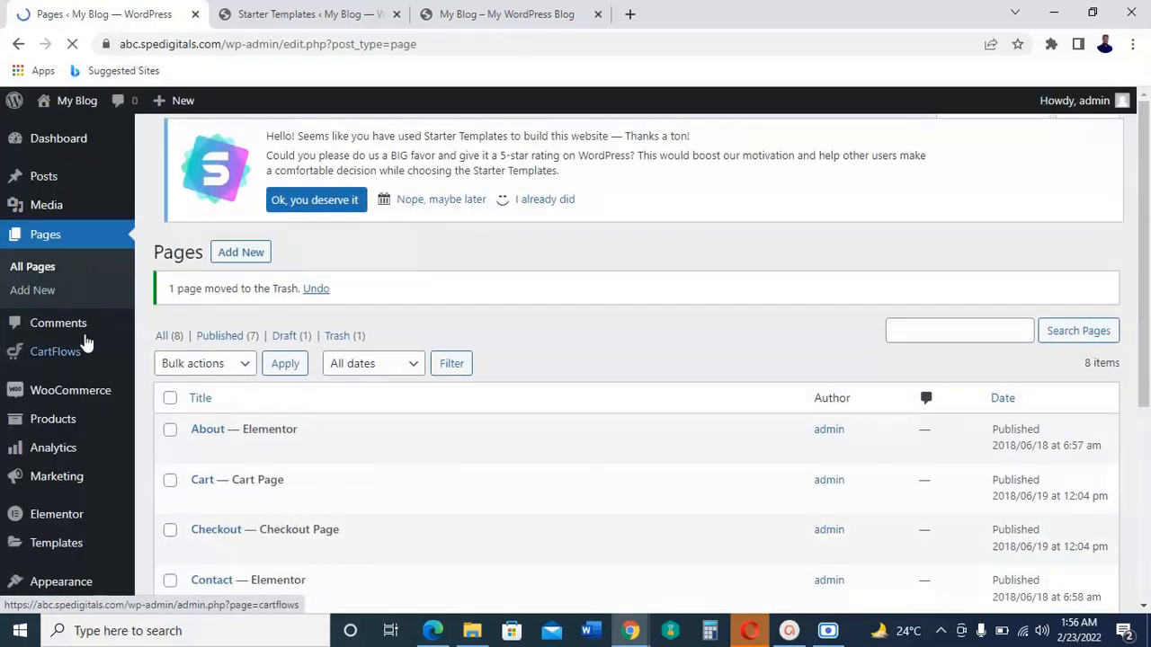
scroll(80, 346, "down", 1)
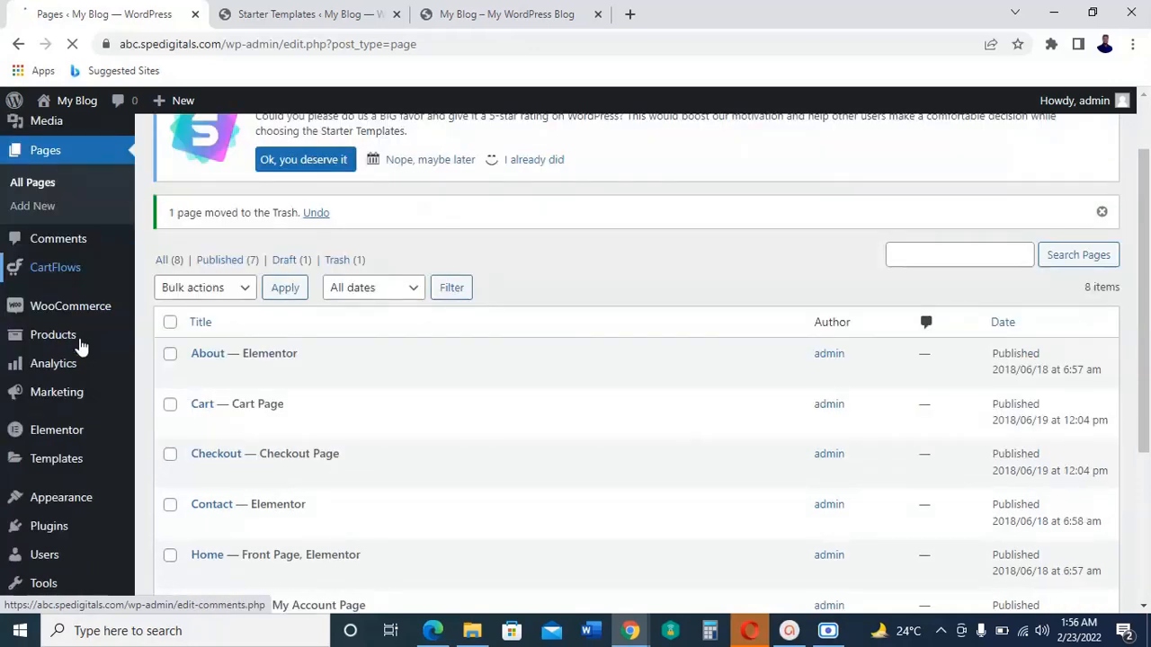
Step: Search the plugin directory for "essential", then install and activate Essential Addons for Elementor
scroll(89, 344, "down", 1)
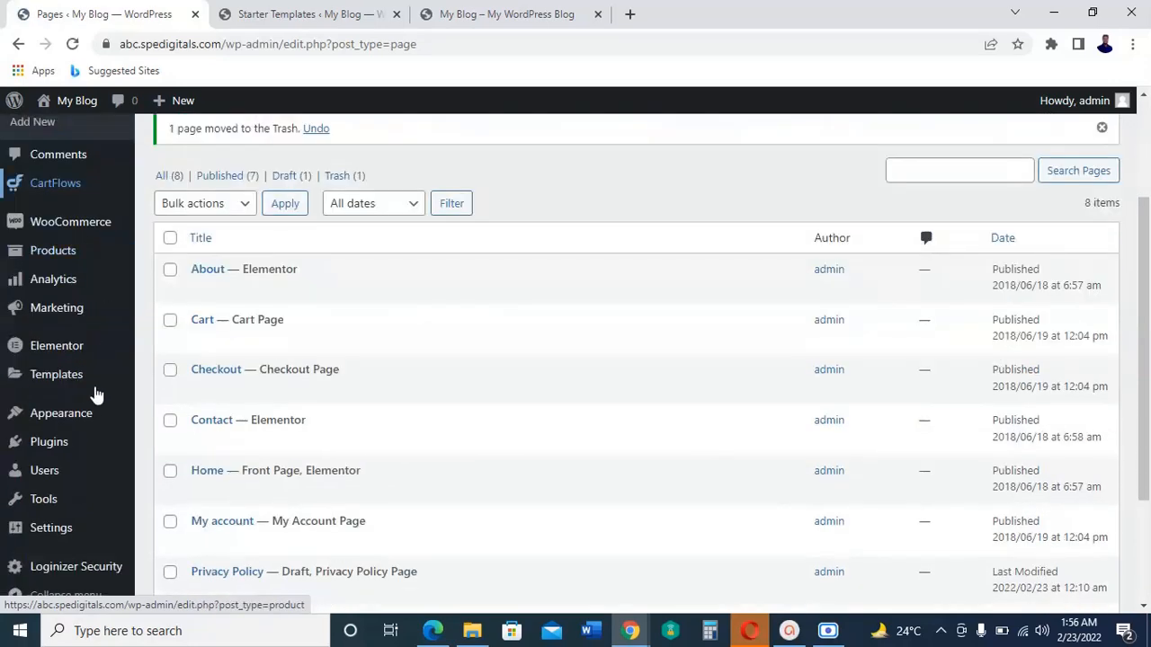
mouse_move(56, 456)
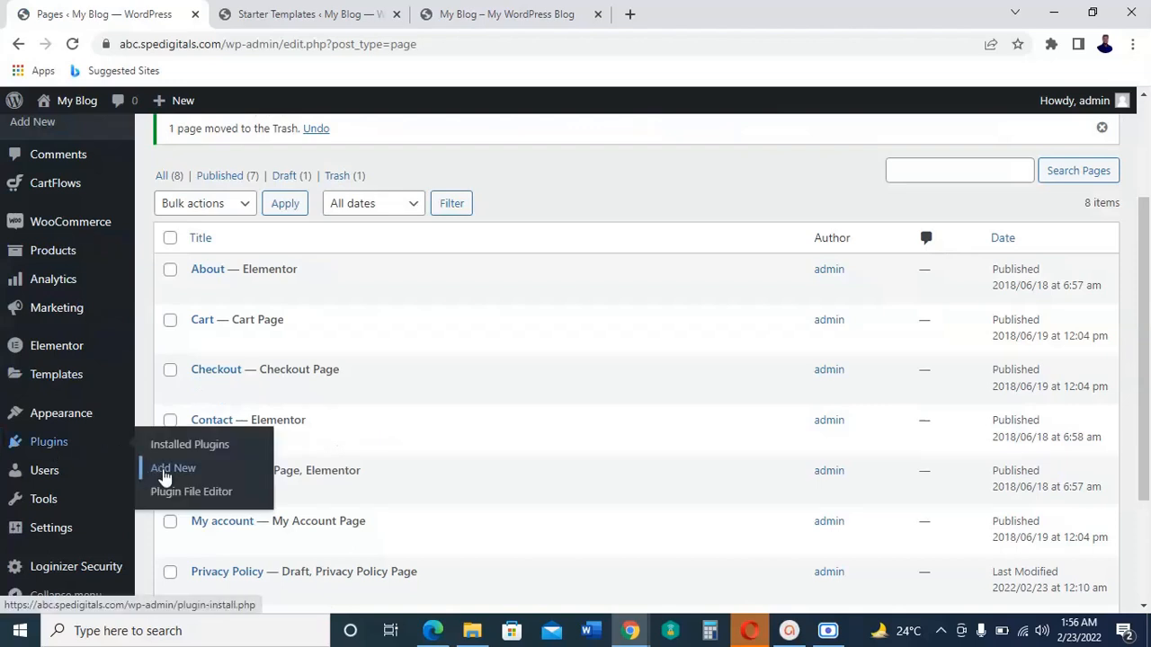
left_click(173, 470)
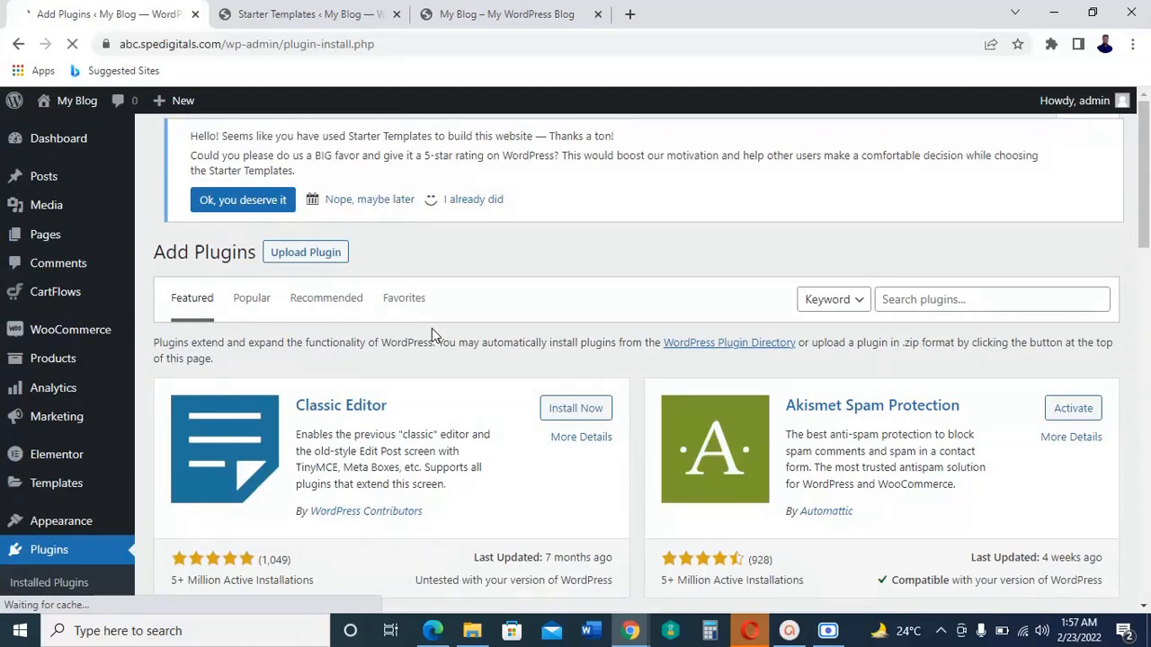
left_click(963, 307)
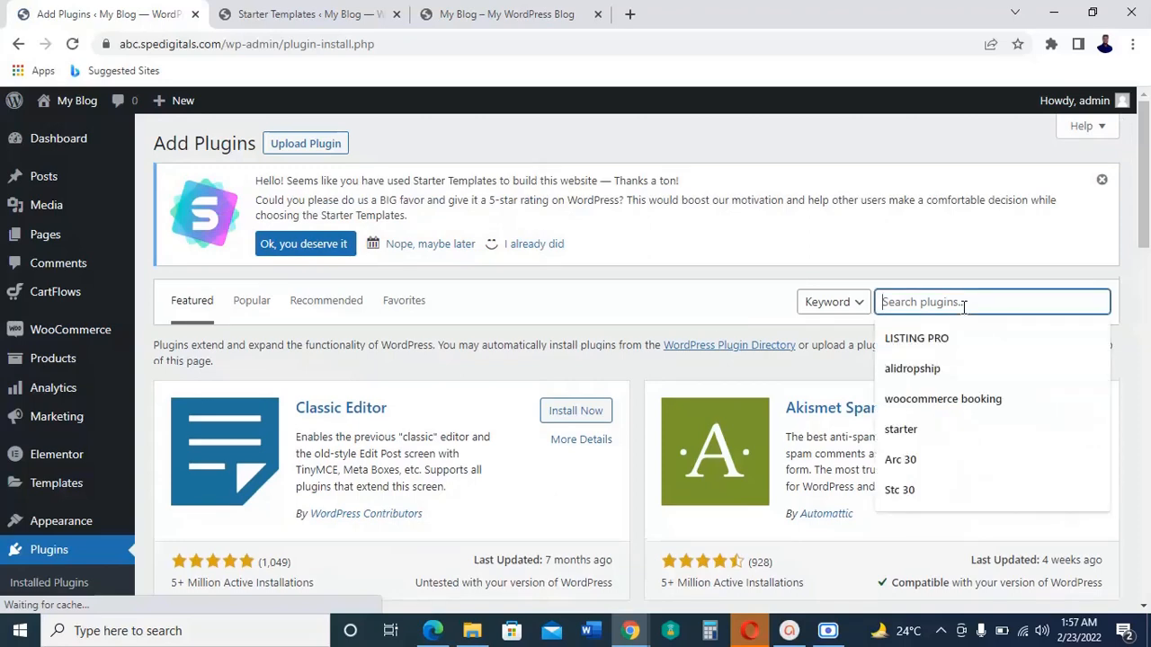
type("ess")
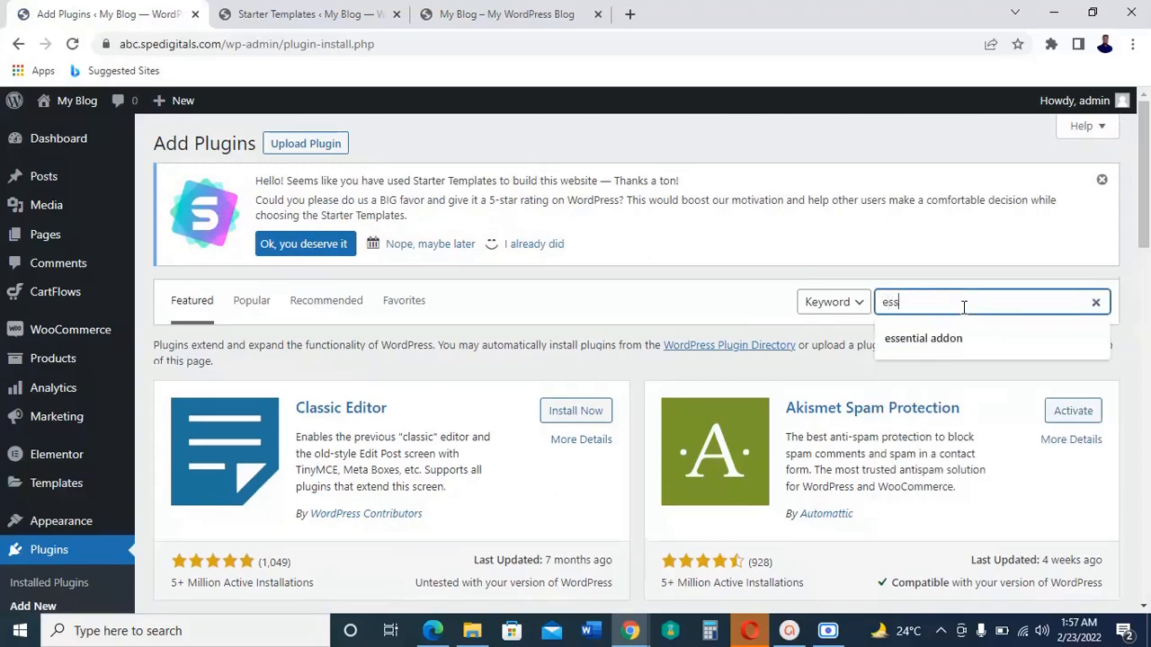
type("ential")
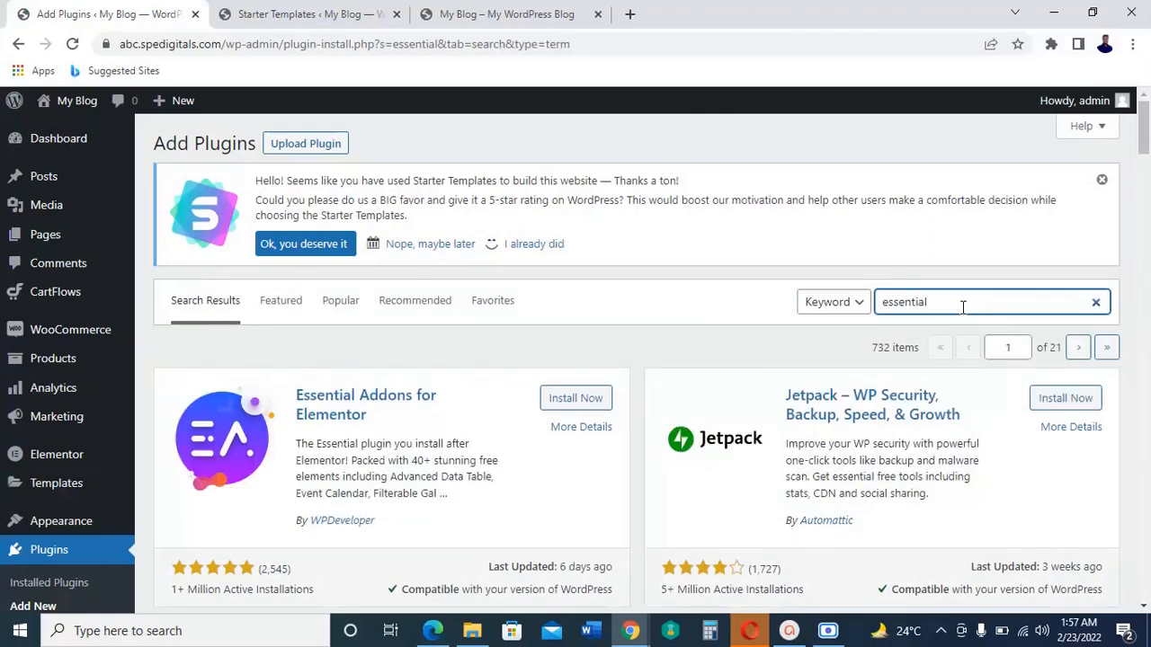
left_click(567, 406)
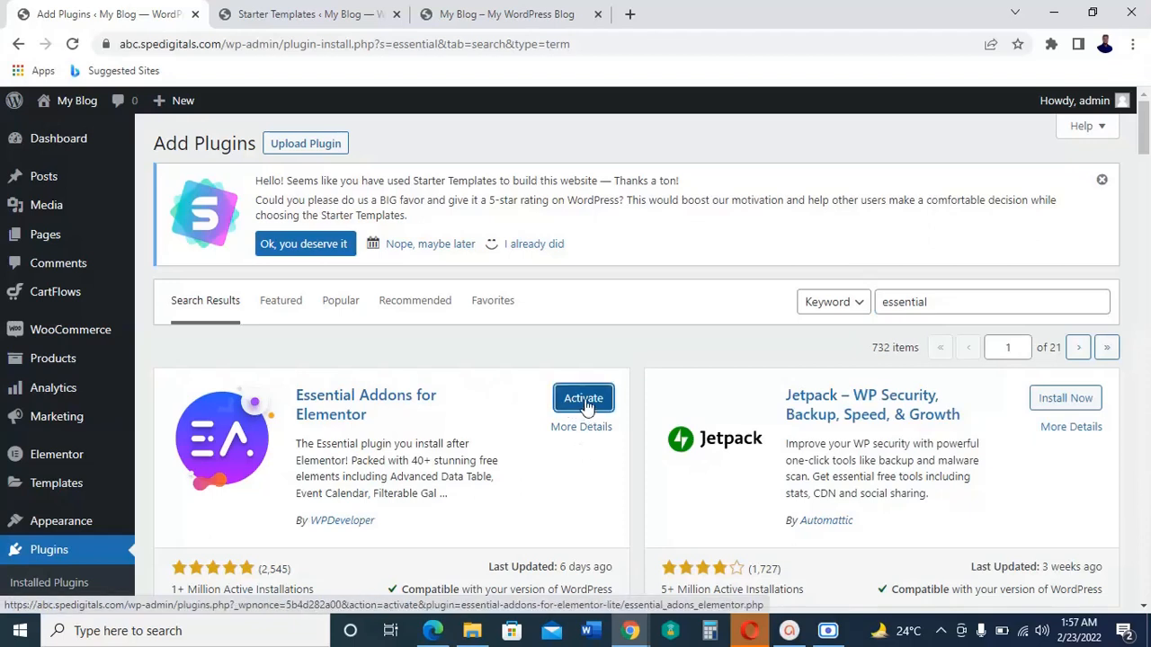
left_click(585, 404)
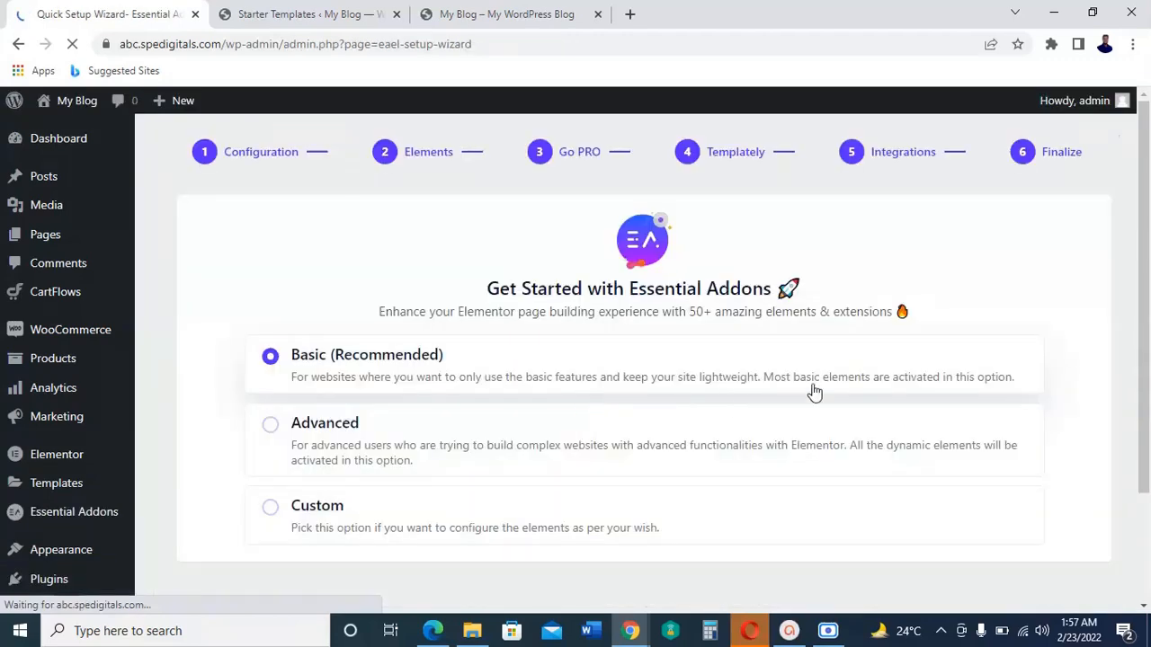
Step: Complete the Essential Addons setup wizard with the Basic configuration and default elements, skipping the optional installs and declining data collection
scroll(906, 401, "down", 2)
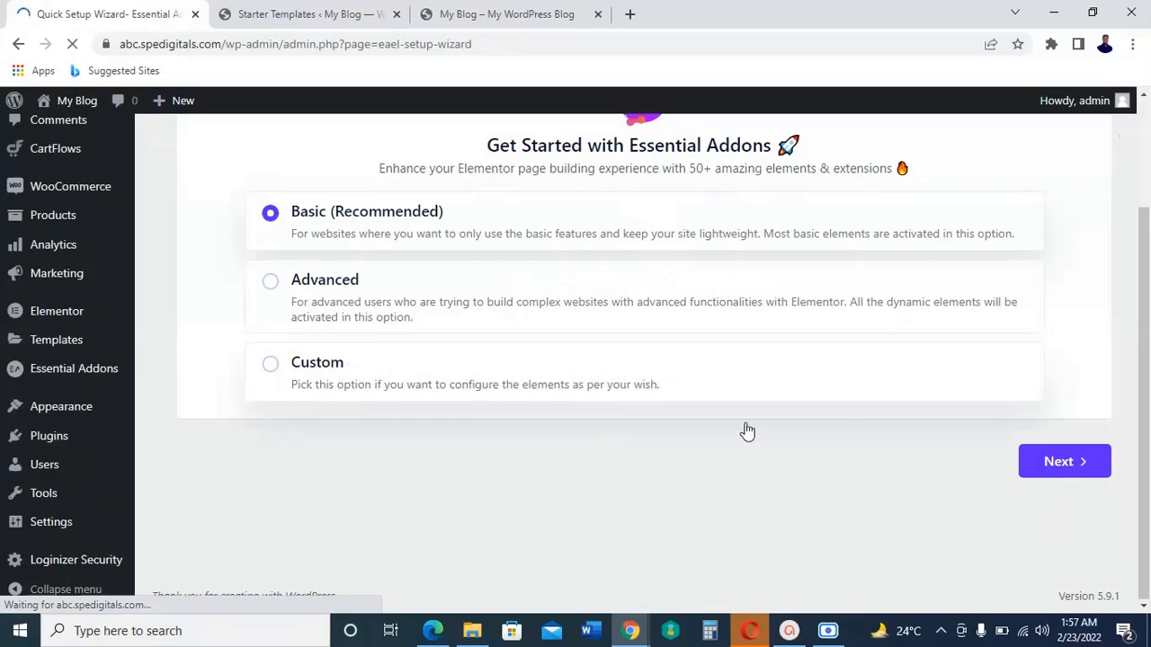
left_click(1070, 466)
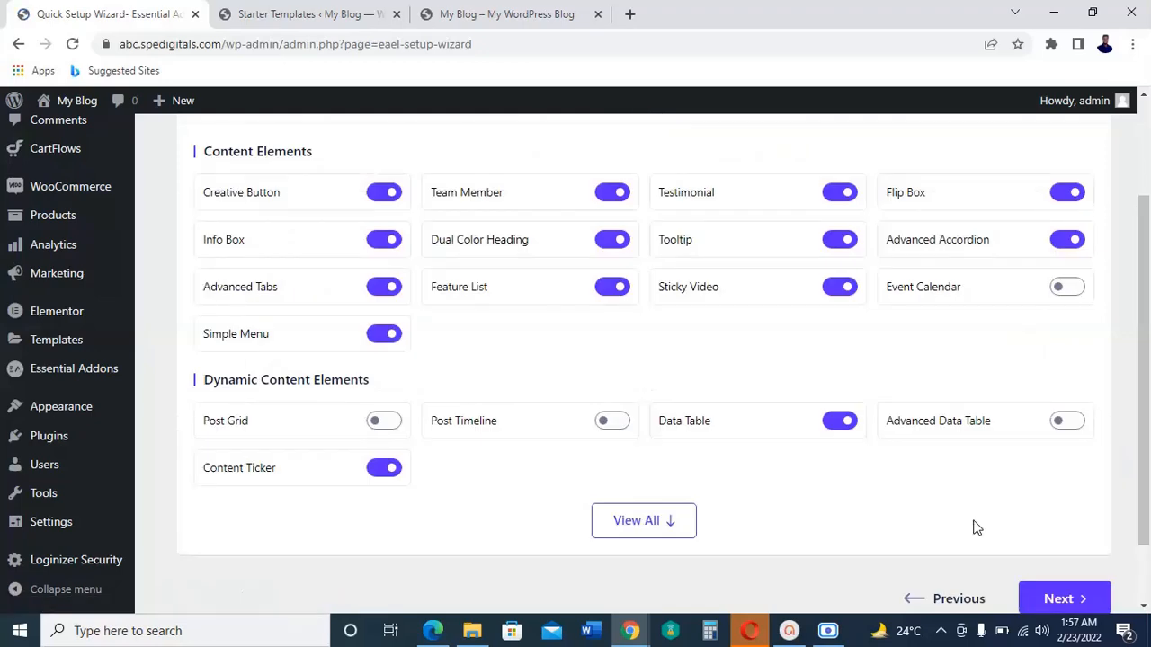
scroll(985, 526, "down", 1)
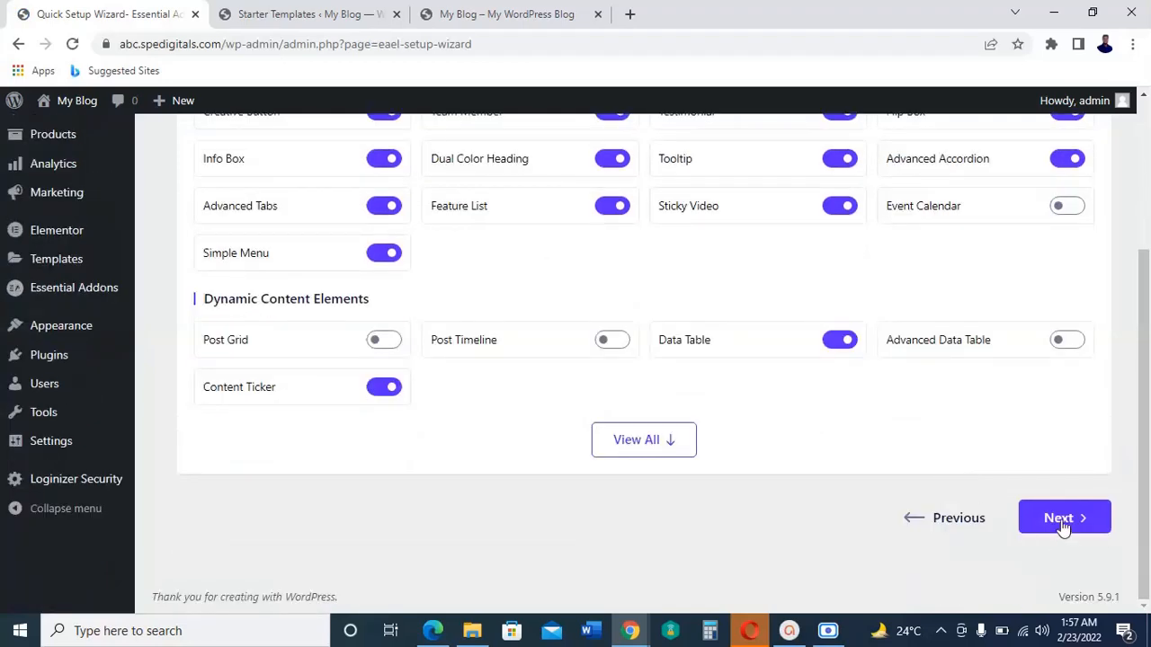
left_click(1062, 520)
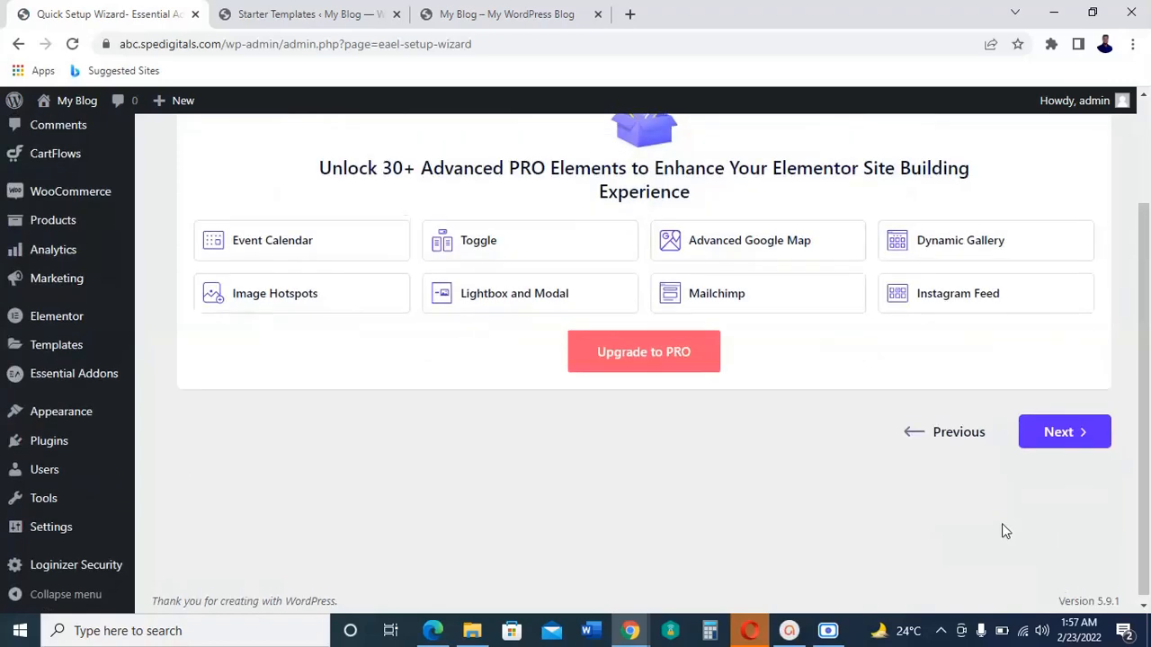
scroll(1034, 521, "up", 1)
left_click(1059, 513)
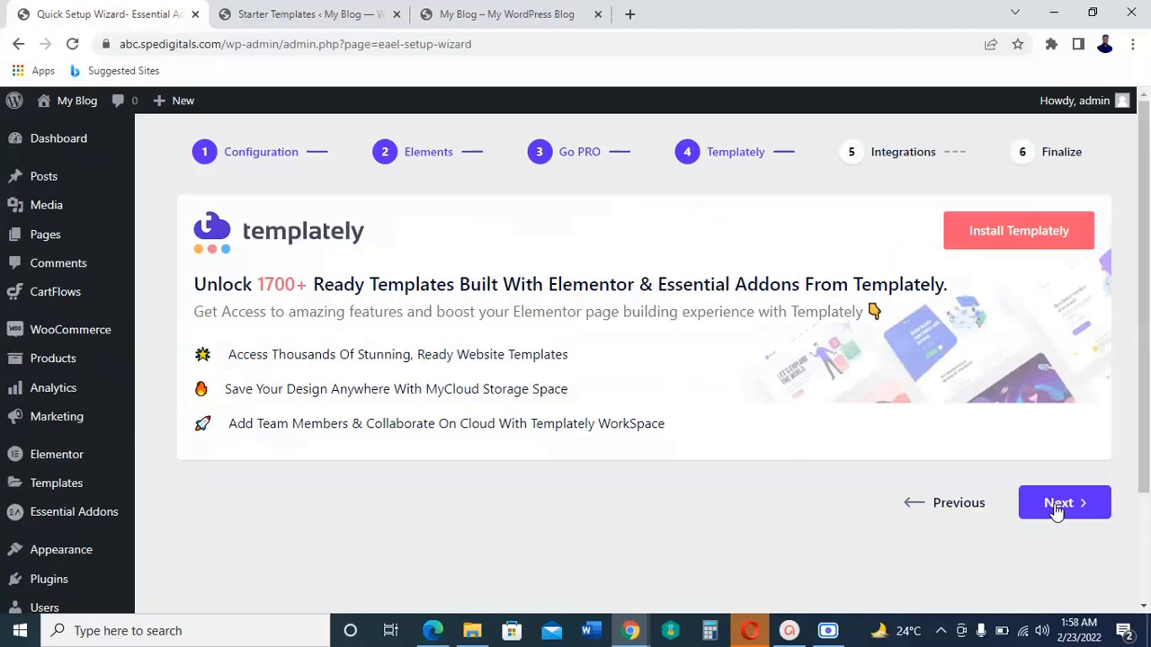
left_click(1056, 512)
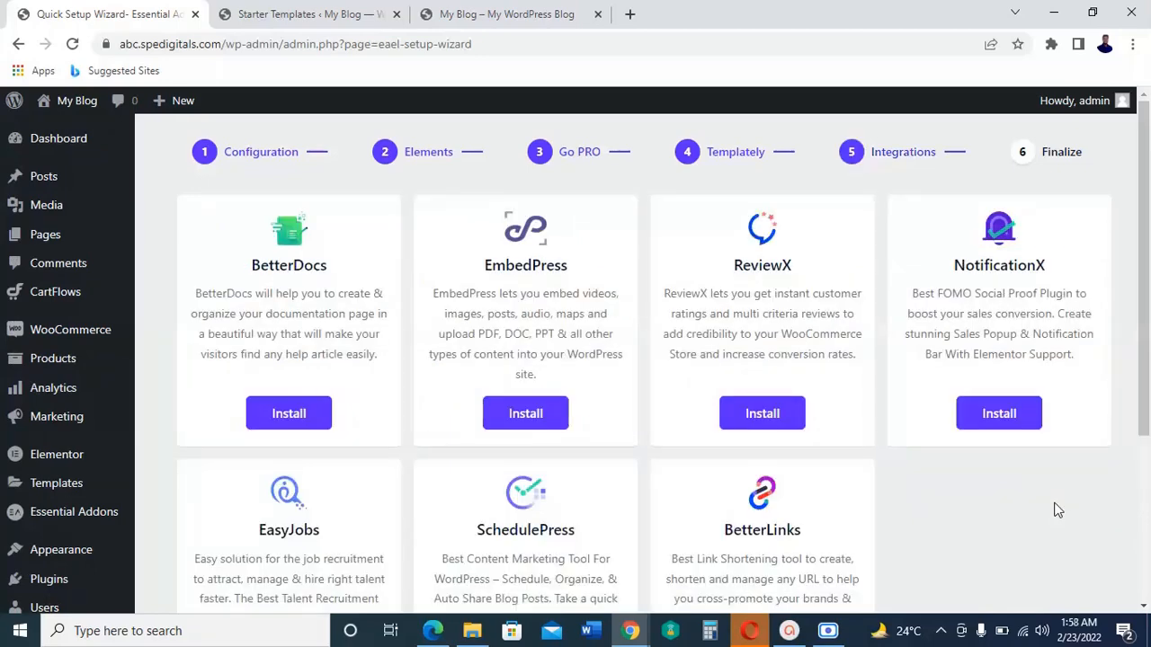
scroll(1058, 510, "down", 5)
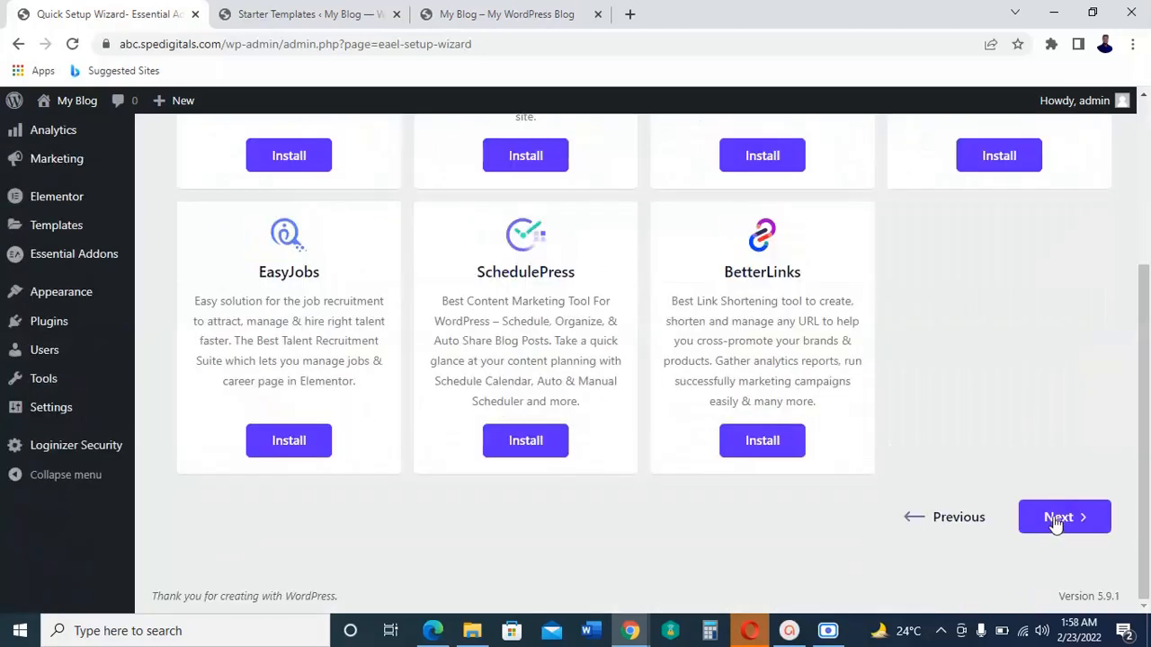
left_click(1056, 522)
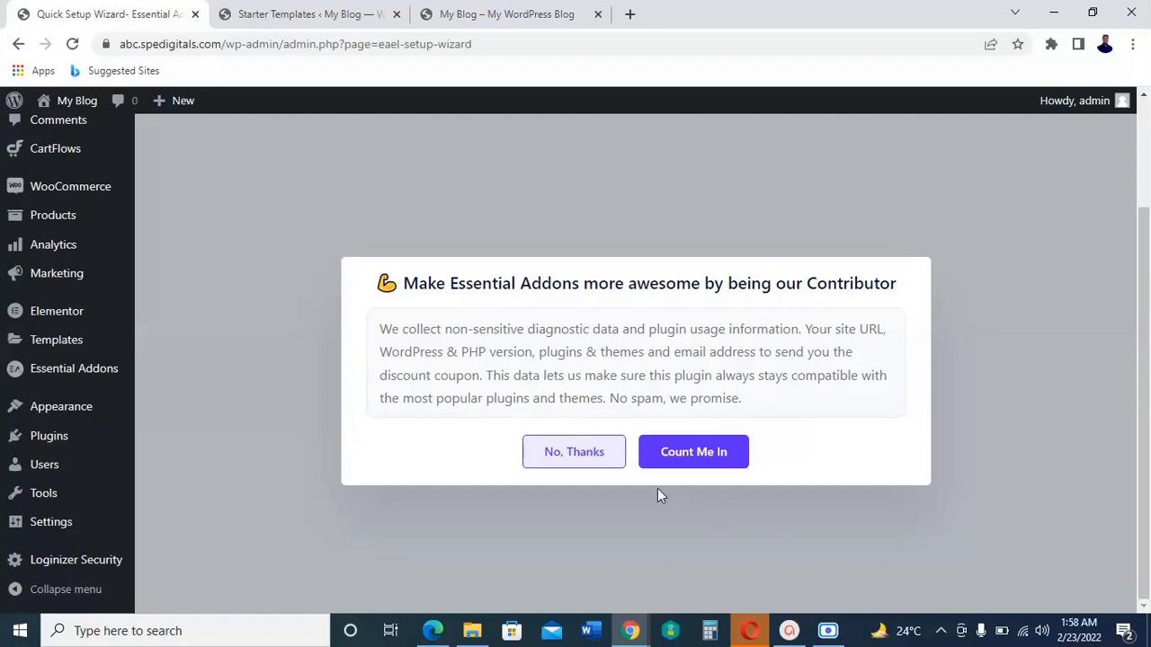
left_click(583, 460)
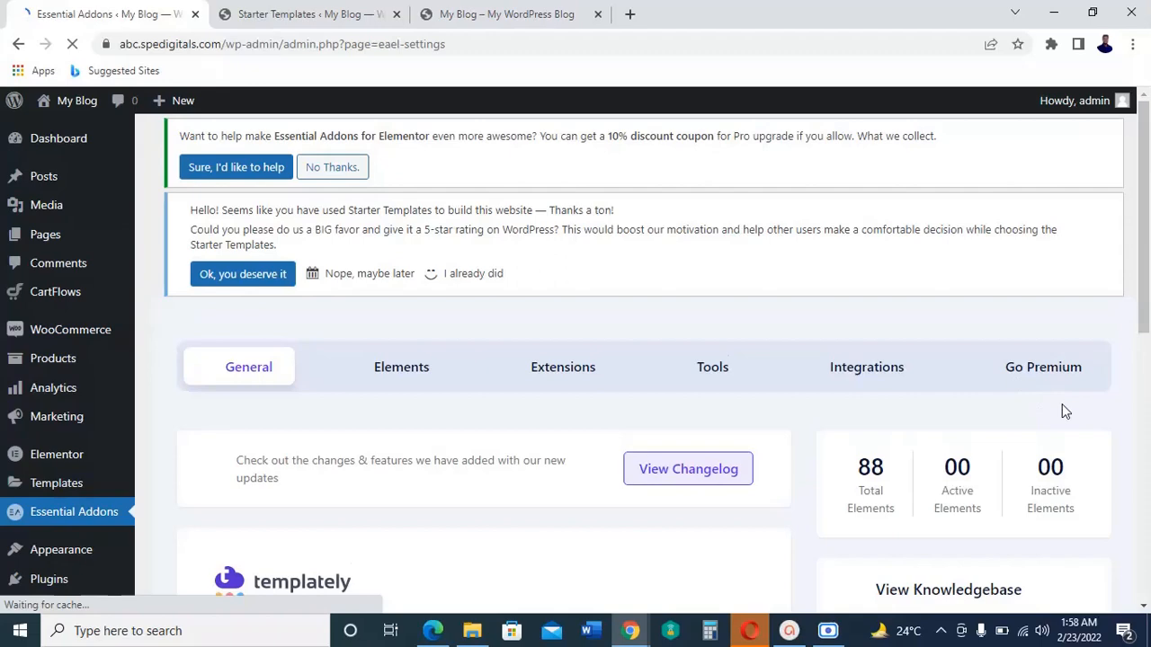
Step: Look over the Essential Addons general settings and review its element list through to the WooCommerce elements
scroll(1062, 404, "down", 5)
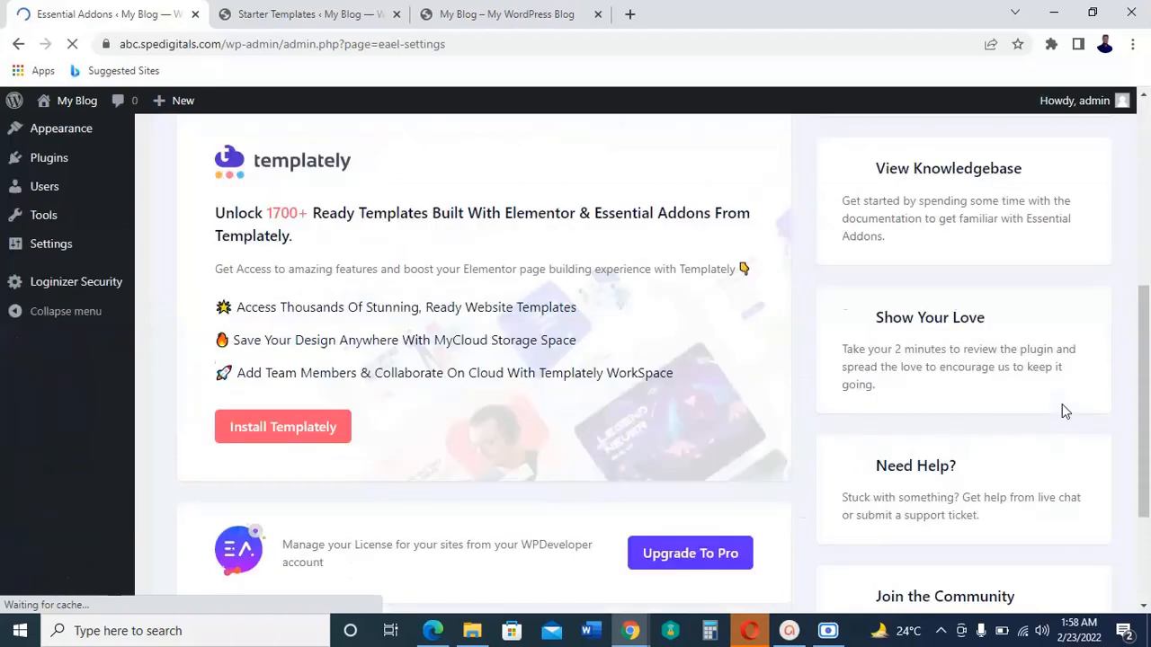
scroll(1064, 411, "down", 2)
scroll(1064, 412, "up", 7)
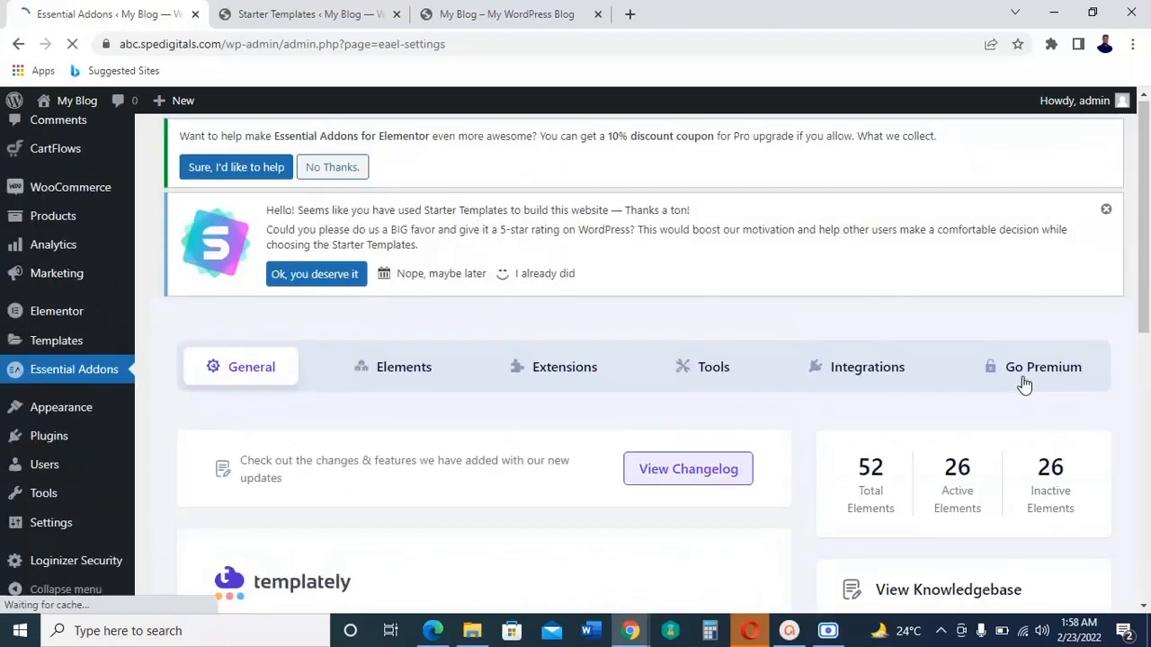
left_click(406, 368)
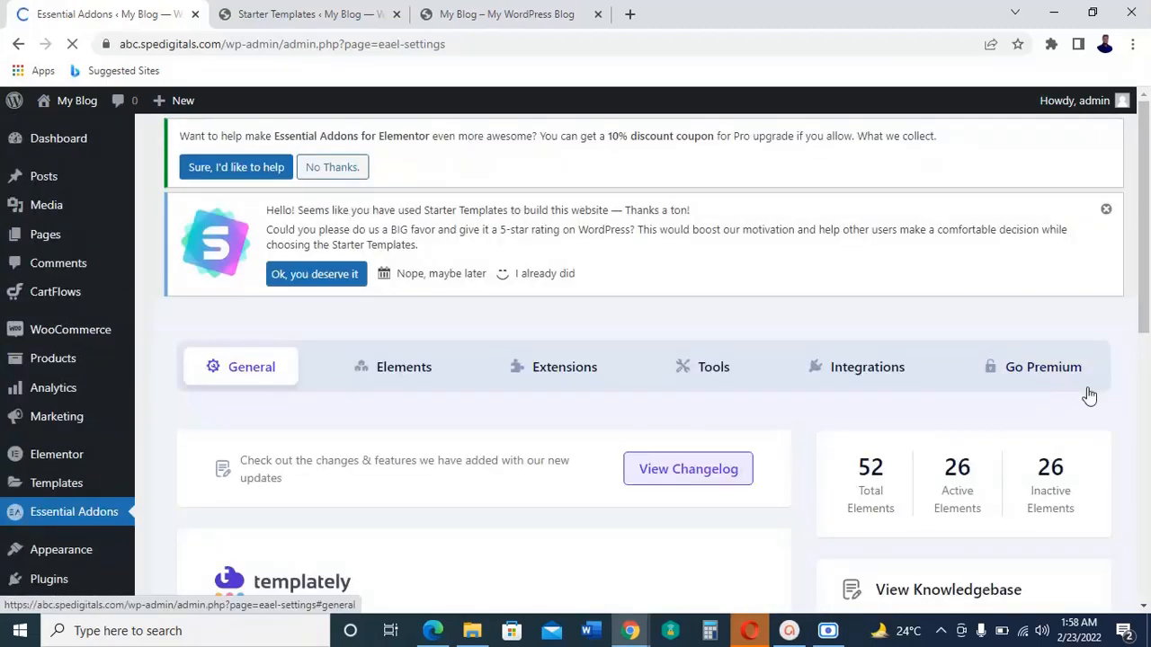
scroll(1088, 394, "down", 4)
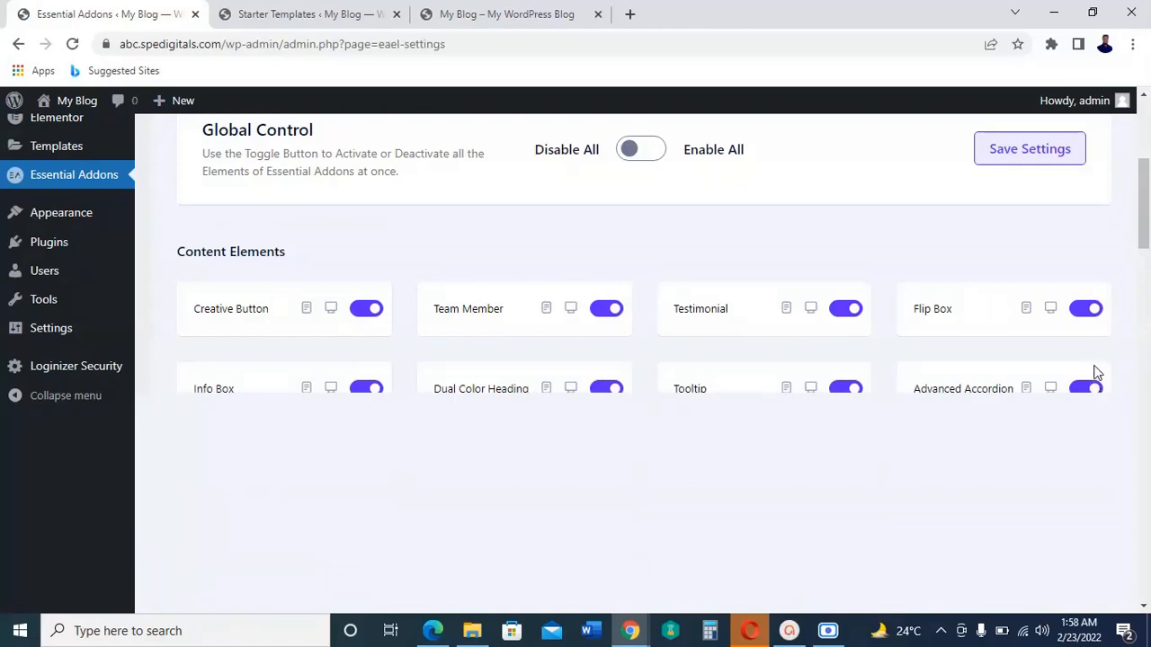
scroll(1095, 372, "down", 3)
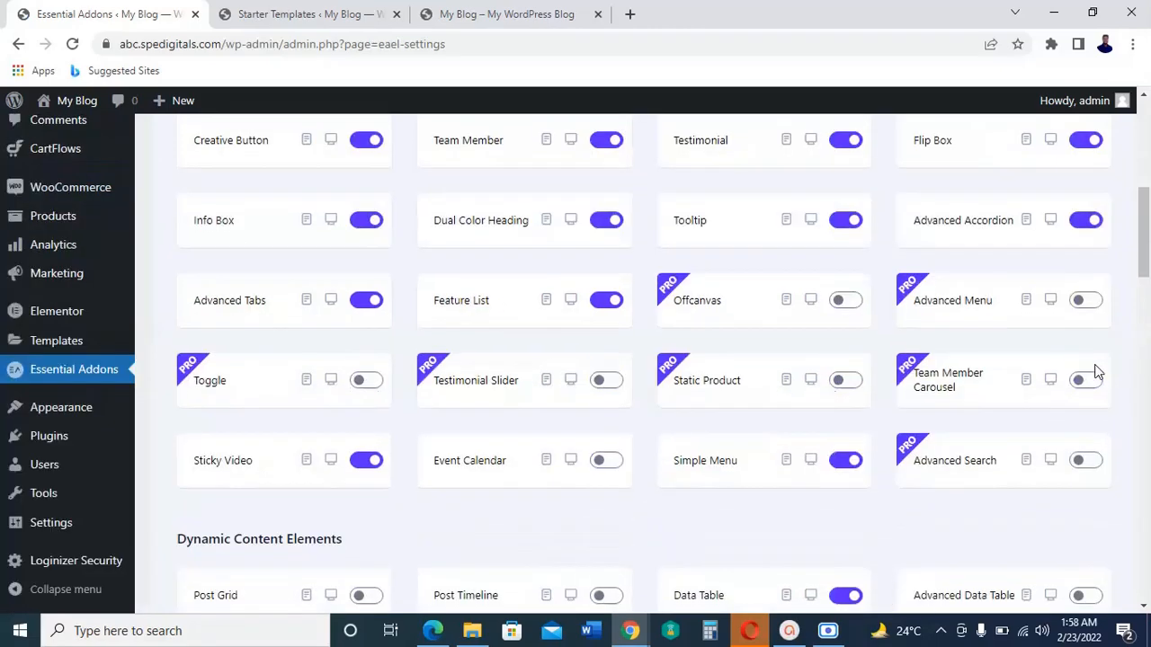
scroll(1095, 371, "down", 8)
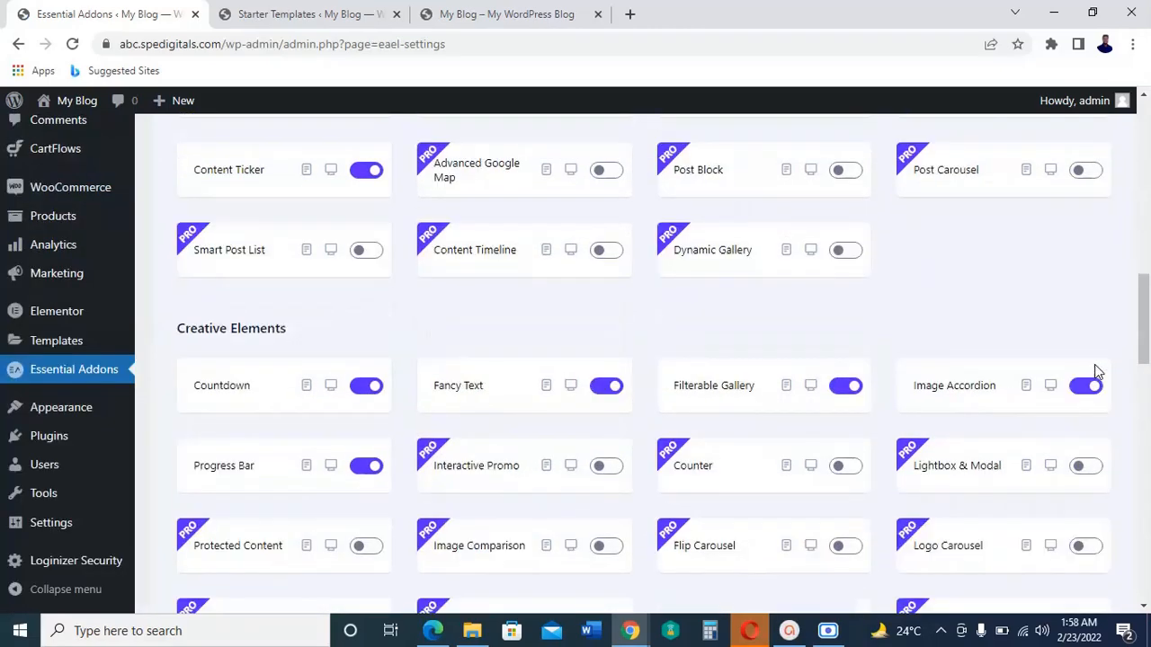
scroll(1095, 371, "down", 4)
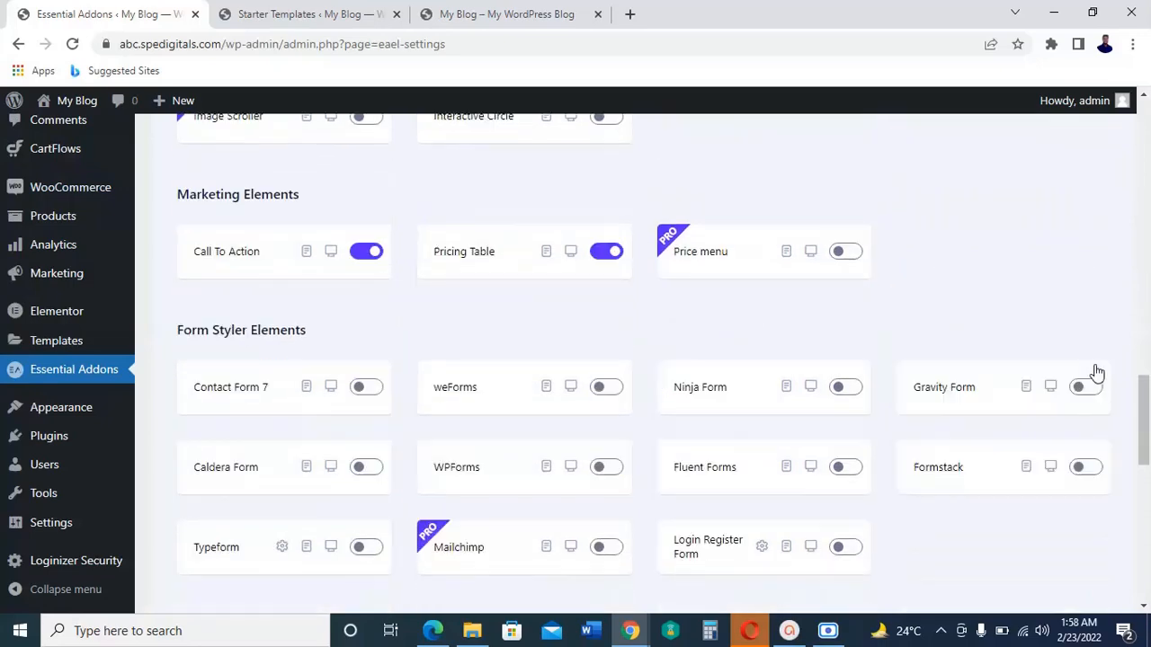
scroll(1095, 371, "down", 4)
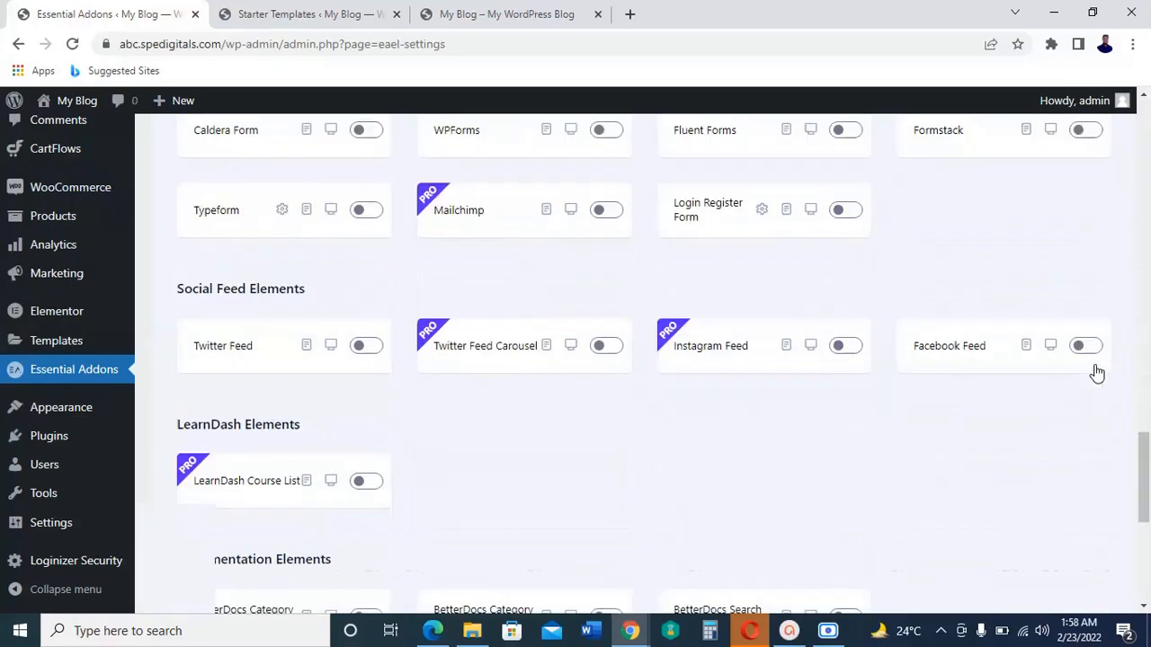
scroll(1097, 373, "down", 4)
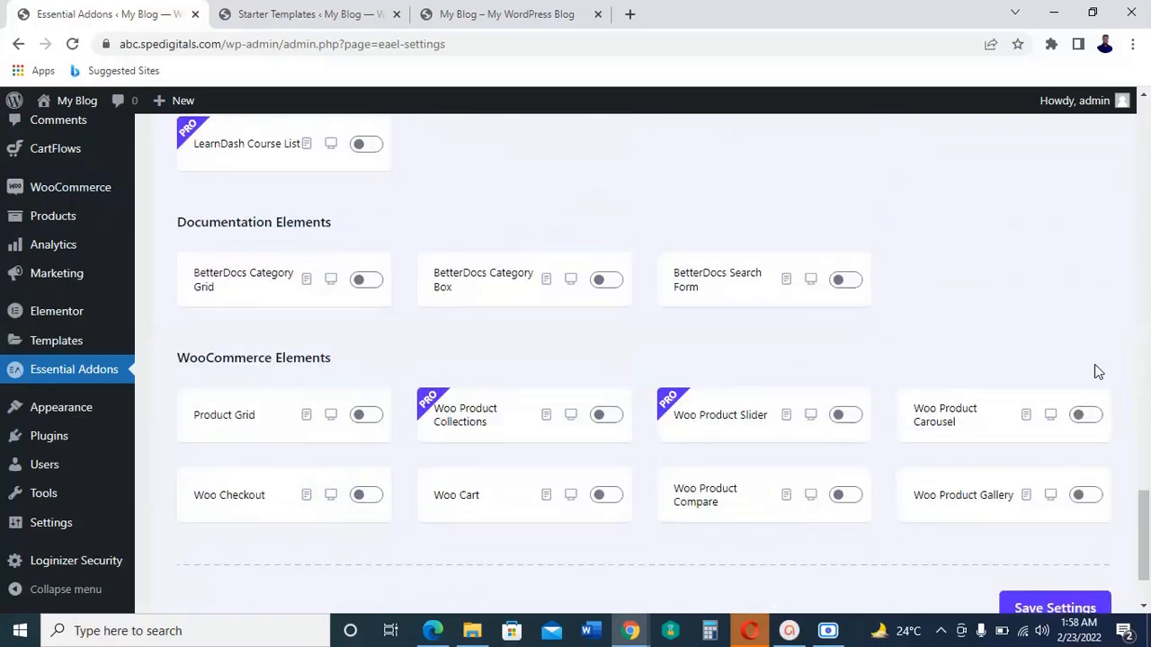
Step: Enable the Woo Product Carousel, Product Grid, Woo Product Gallery, Woo Checkout and Woo Cart elements, and save the settings
left_click(1085, 418)
left_click(365, 416)
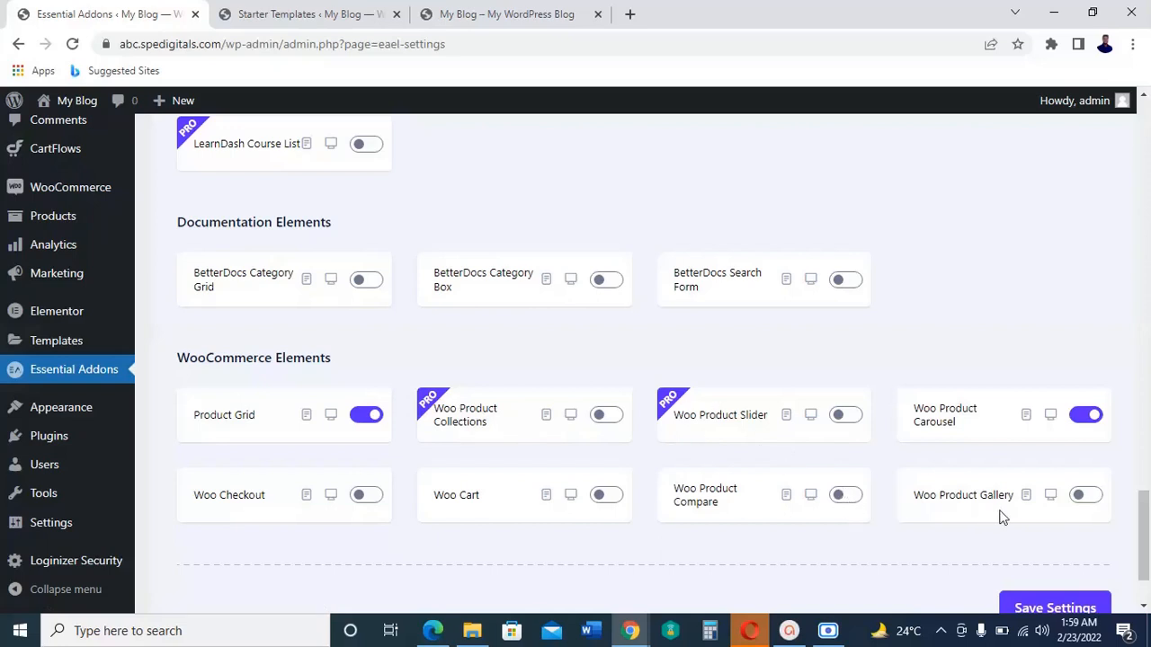
left_click(1085, 497)
left_click(366, 496)
left_click(606, 497)
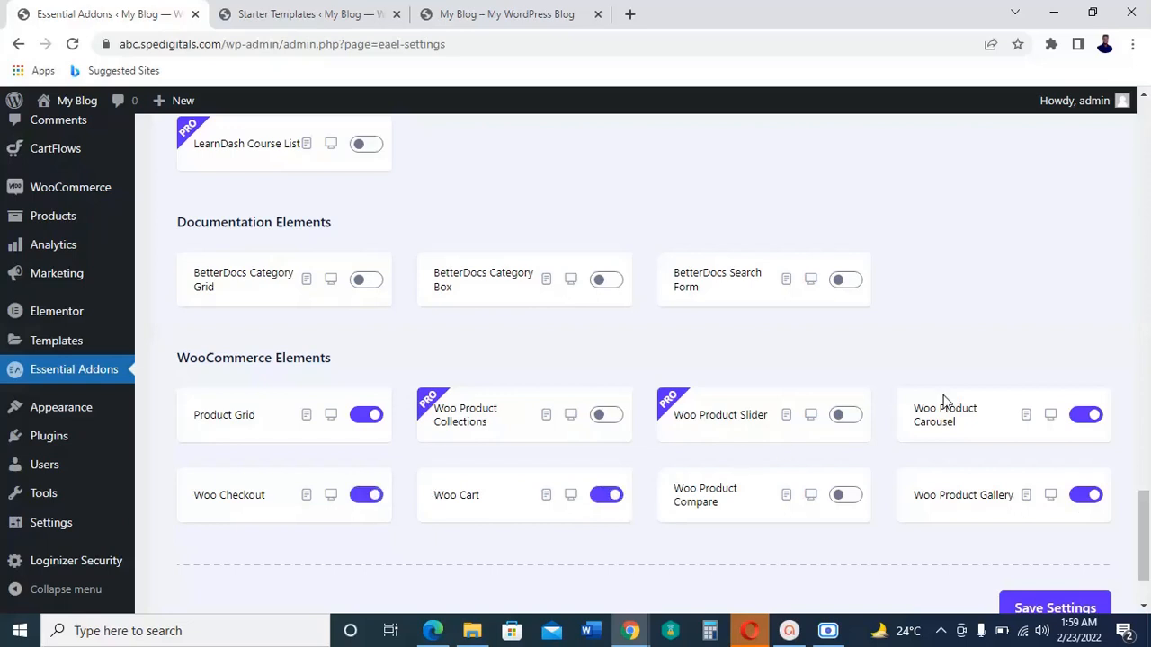
scroll(1068, 345, "down", 1)
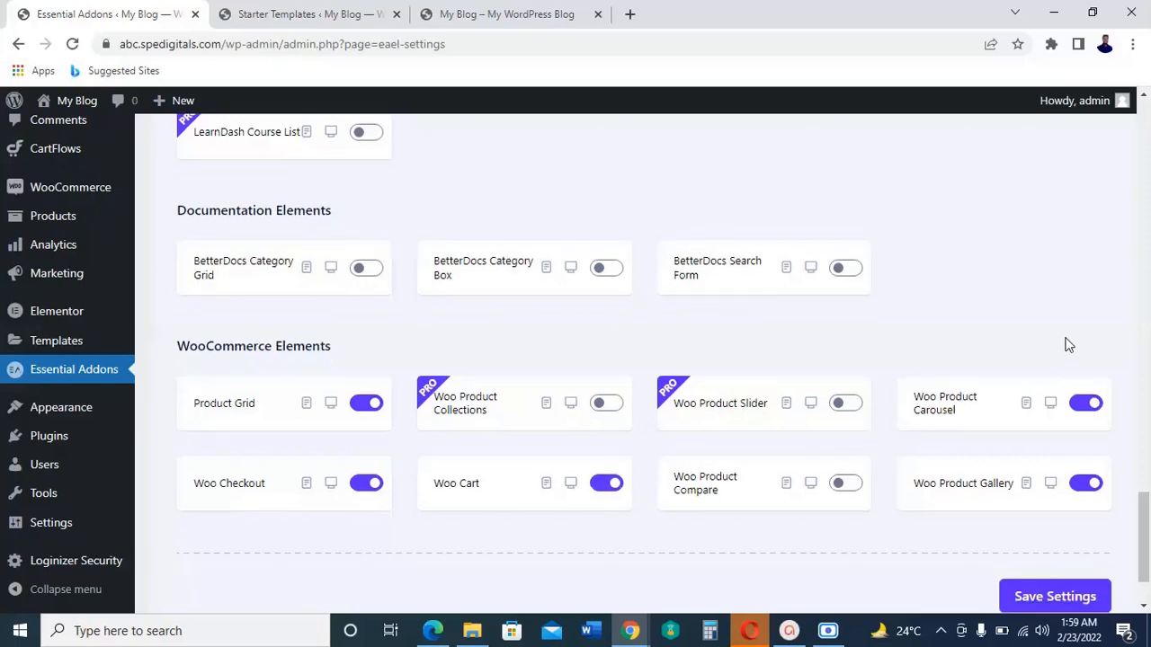
scroll(1069, 345, "up", 3)
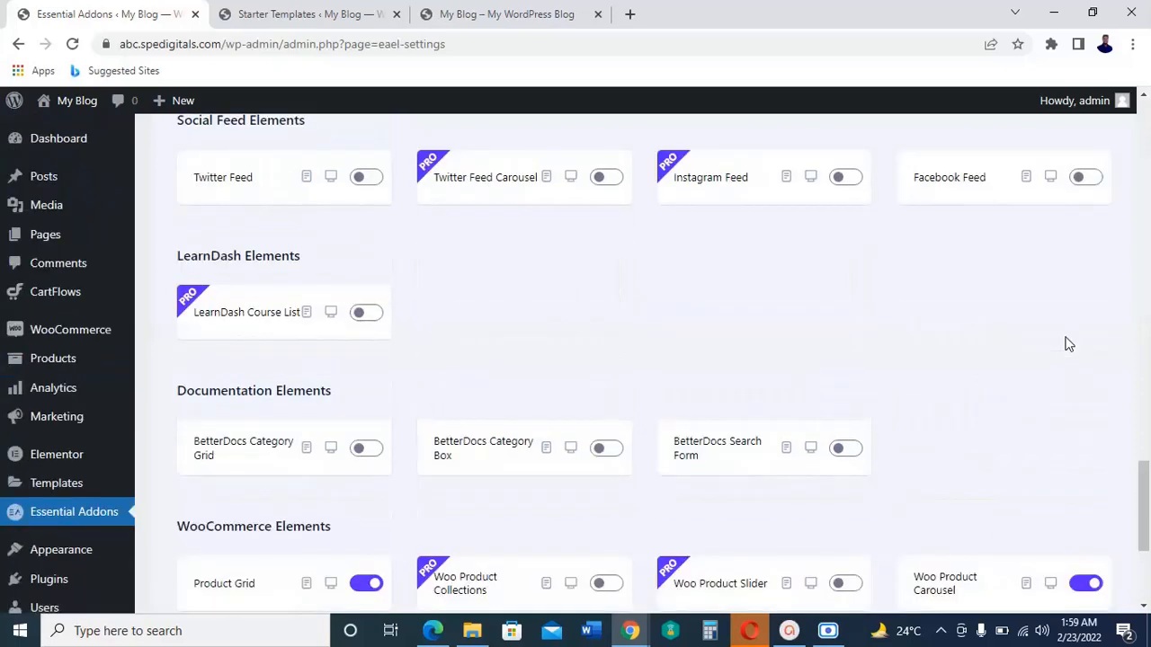
scroll(1067, 344, "up", 2)
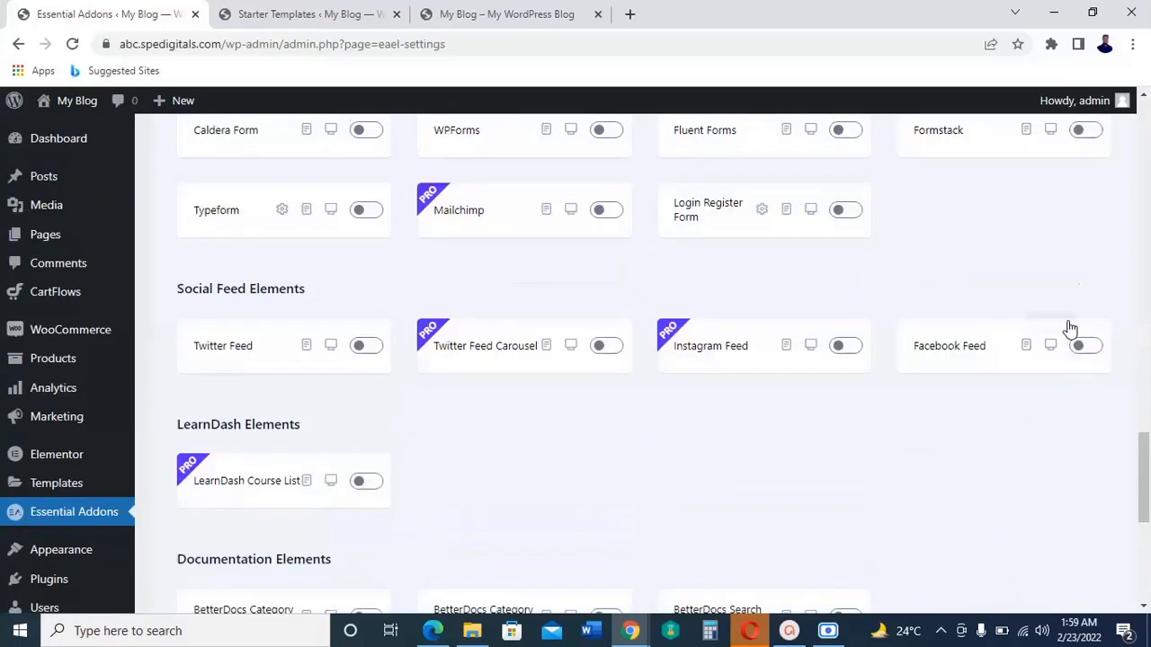
scroll(1070, 290, "up", 2)
scroll(989, 405, "down", 10)
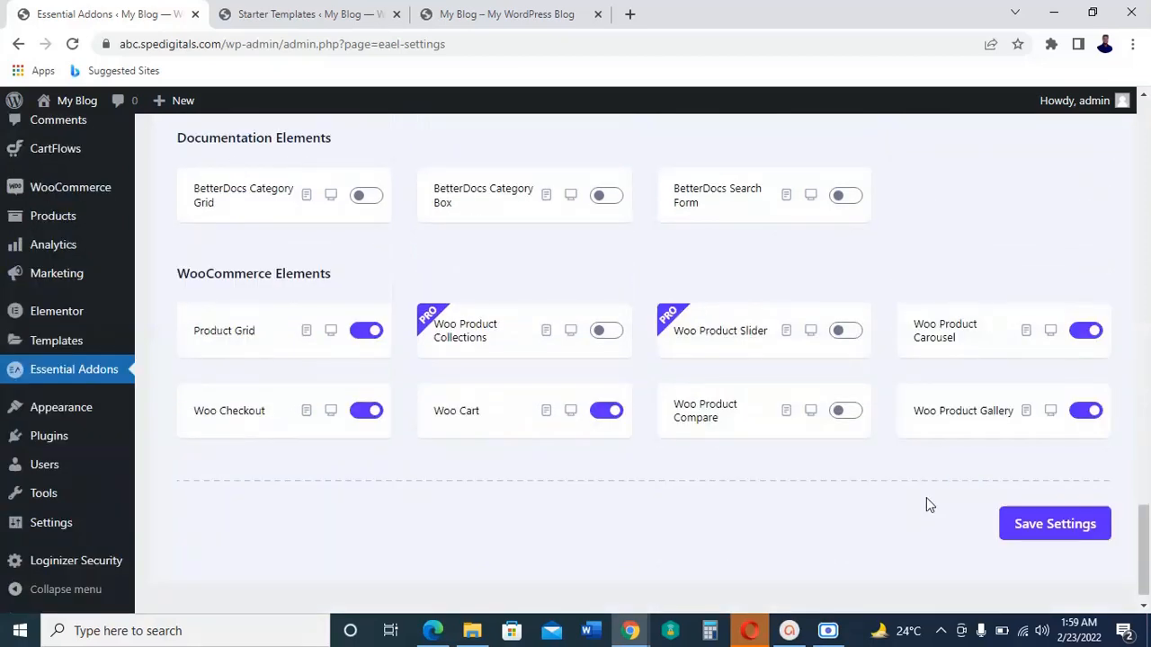
left_click(1048, 534)
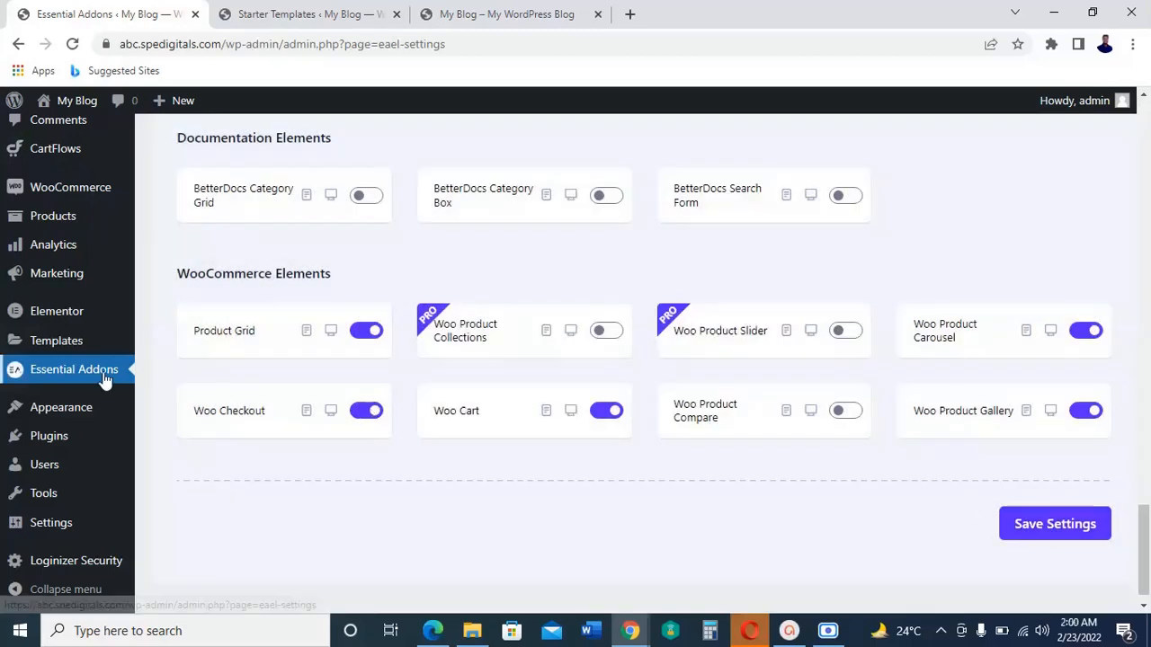
Step: Start the WooCommerce store setup and fill in the store's address and contact e-mail from the first saved address
scroll(71, 210, "up", 3)
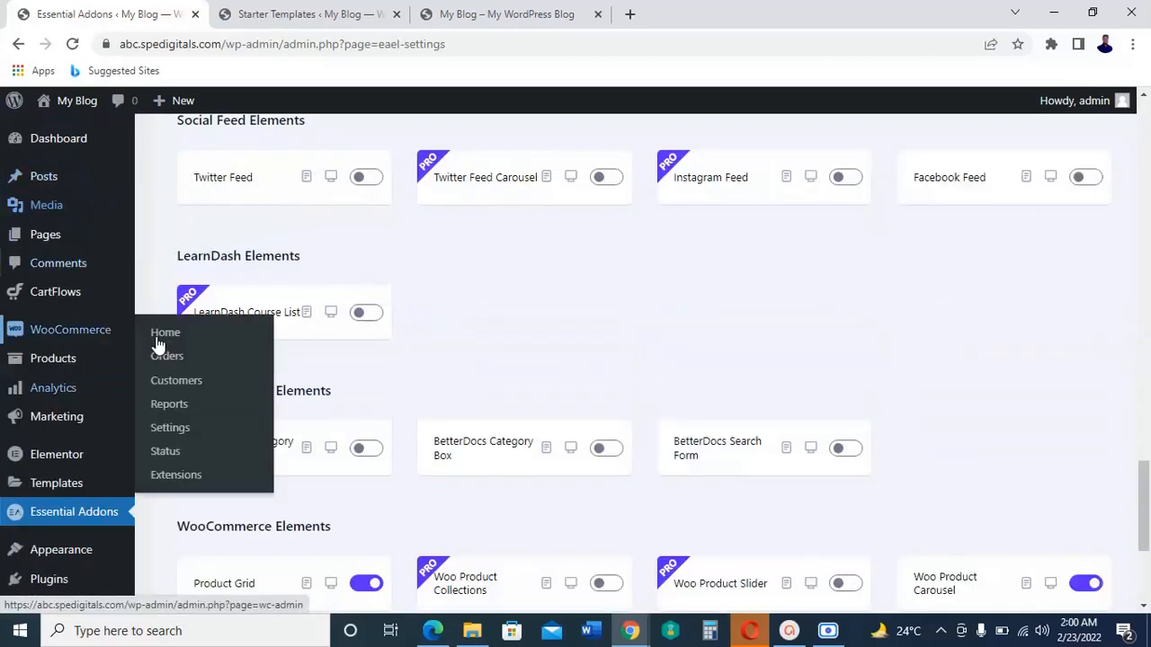
left_click(84, 337)
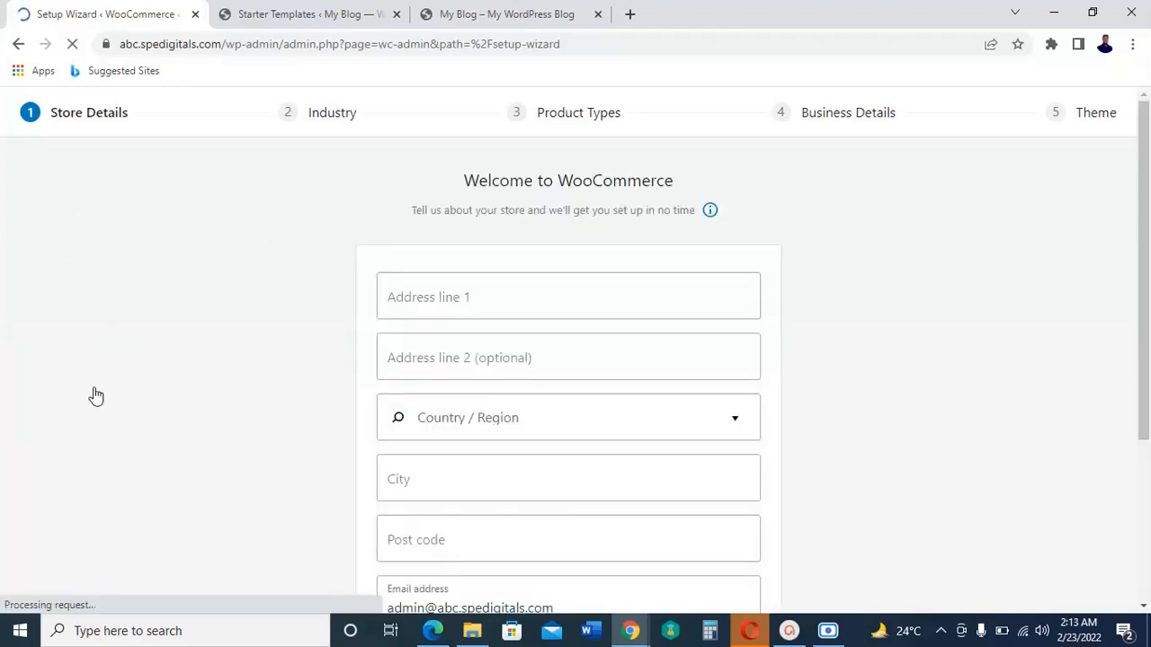
left_click(648, 303)
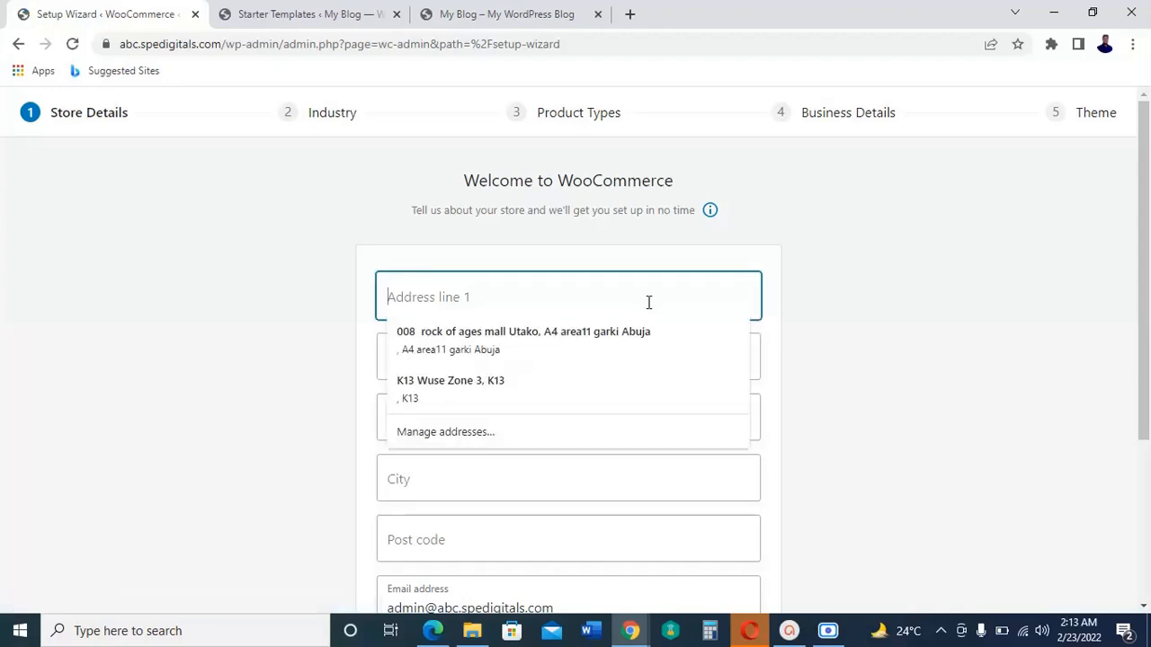
left_click(620, 338)
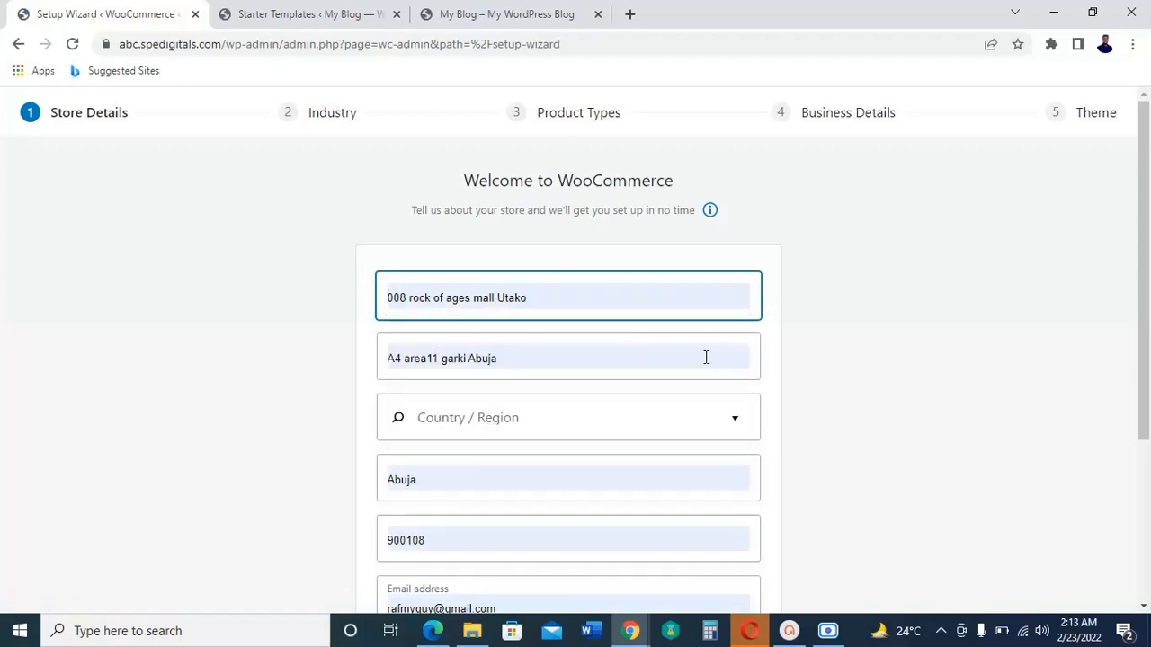
Step: Set the store's country and region to Nigeria — Abuja
scroll(894, 357, "down", 2)
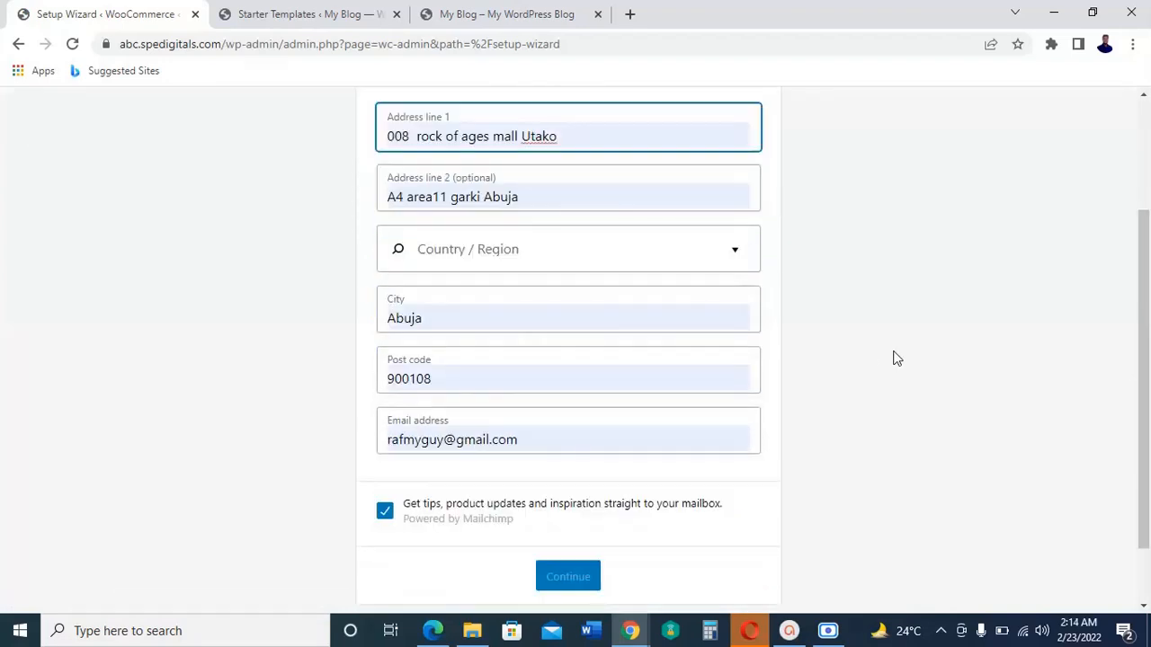
left_click(732, 258)
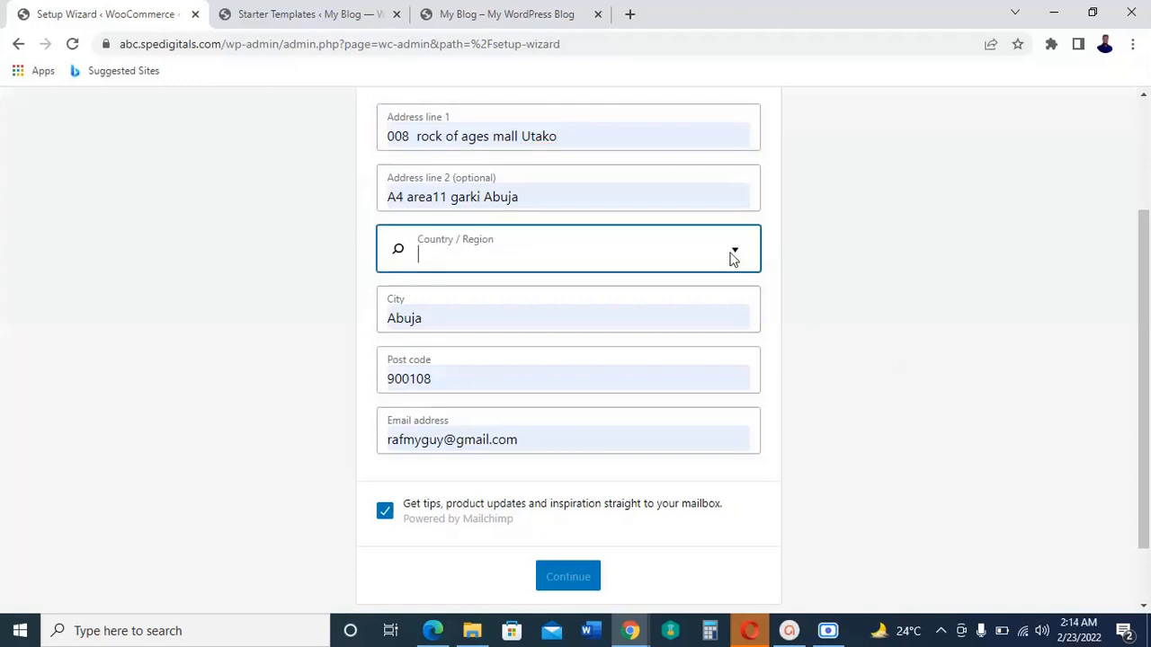
left_click(733, 258)
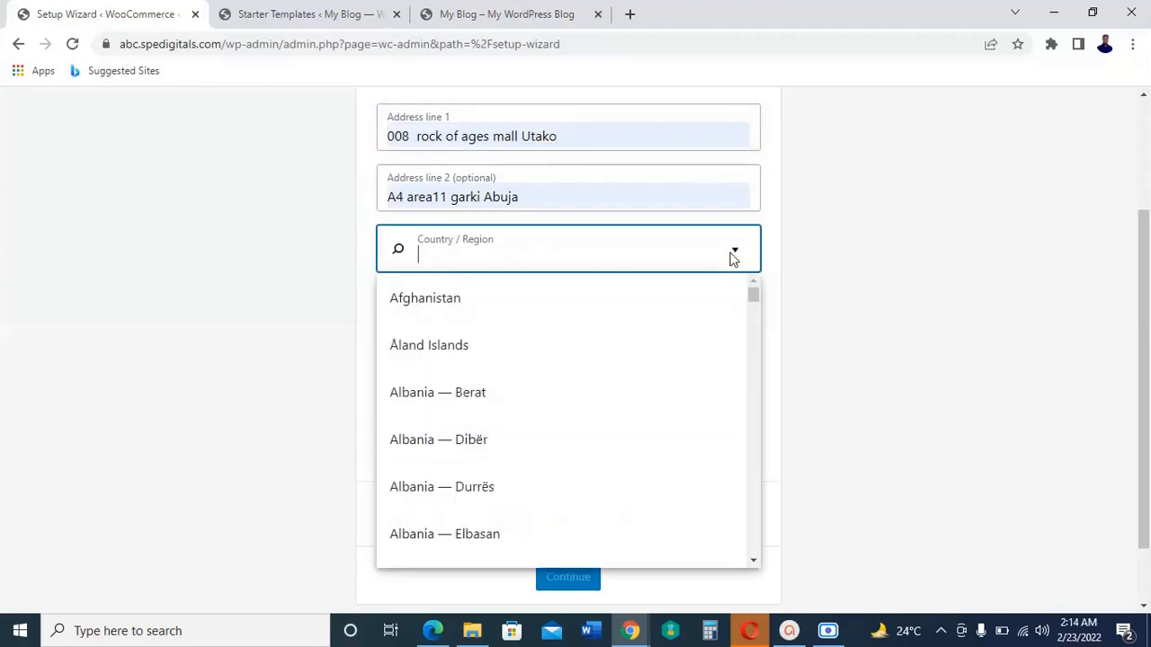
type("niger")
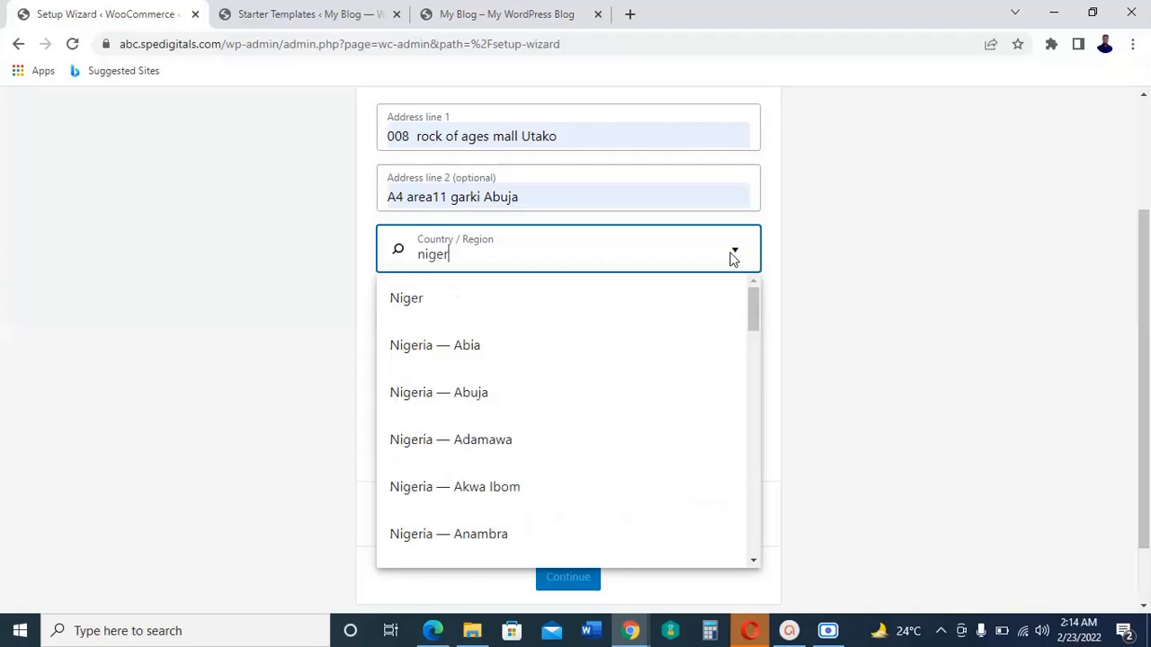
type("i")
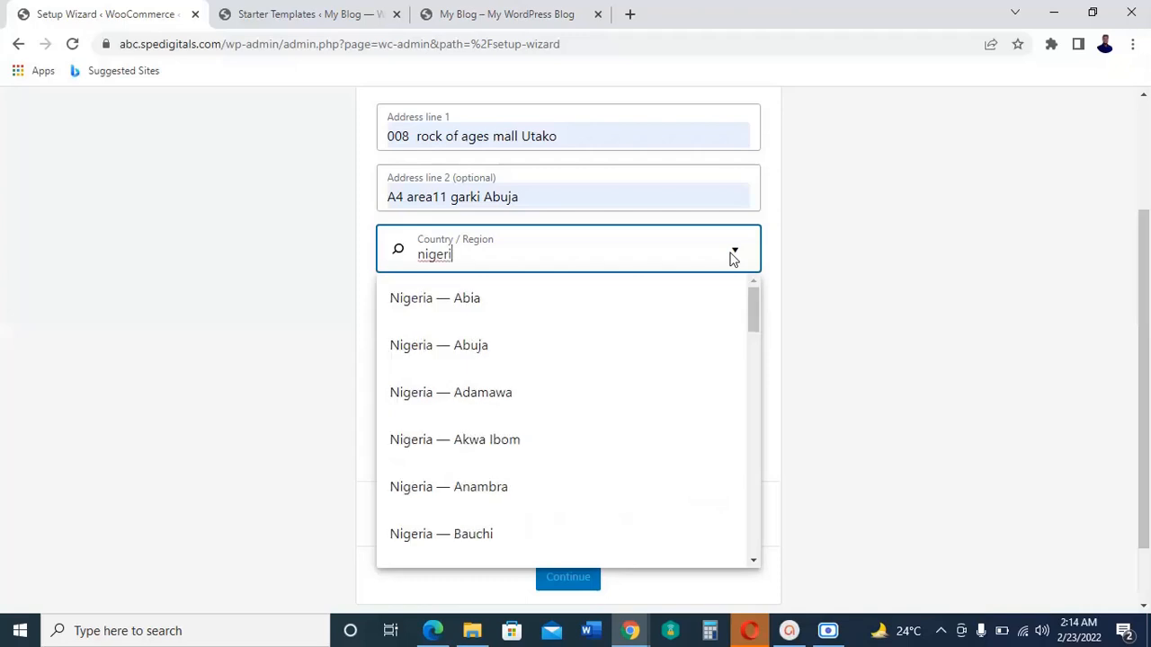
left_click(453, 349)
Step: Opt out of the mailbox tips and product updates, submit the store details, and decline usage tracking
scroll(888, 364, "down", 1)
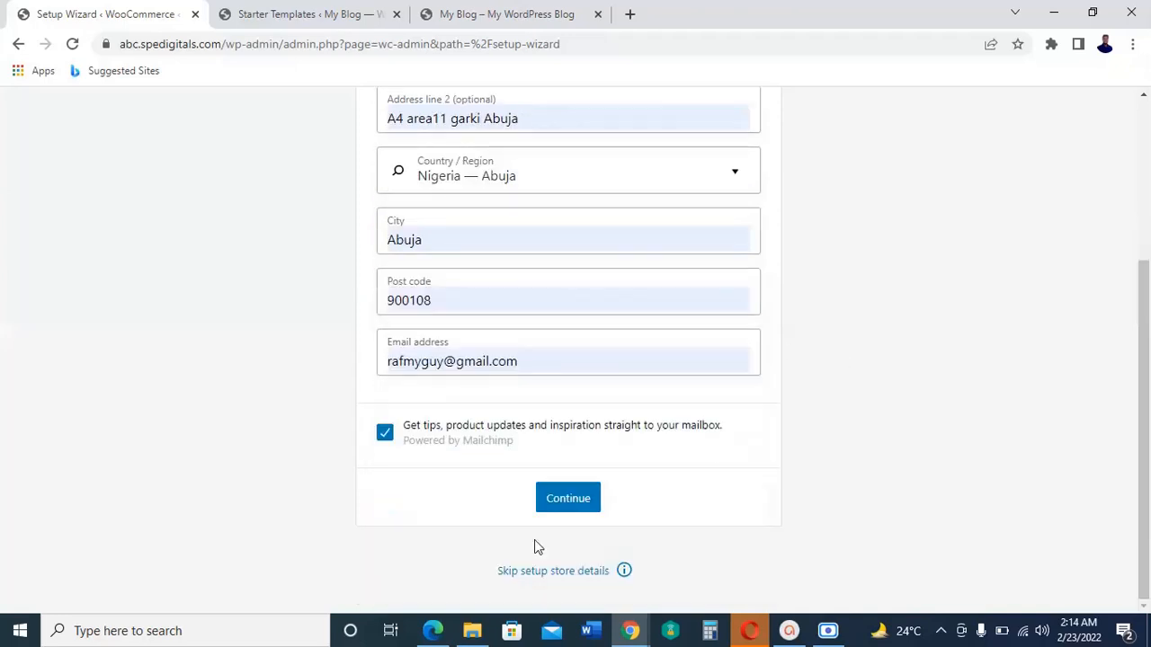
left_click(388, 432)
left_click(575, 501)
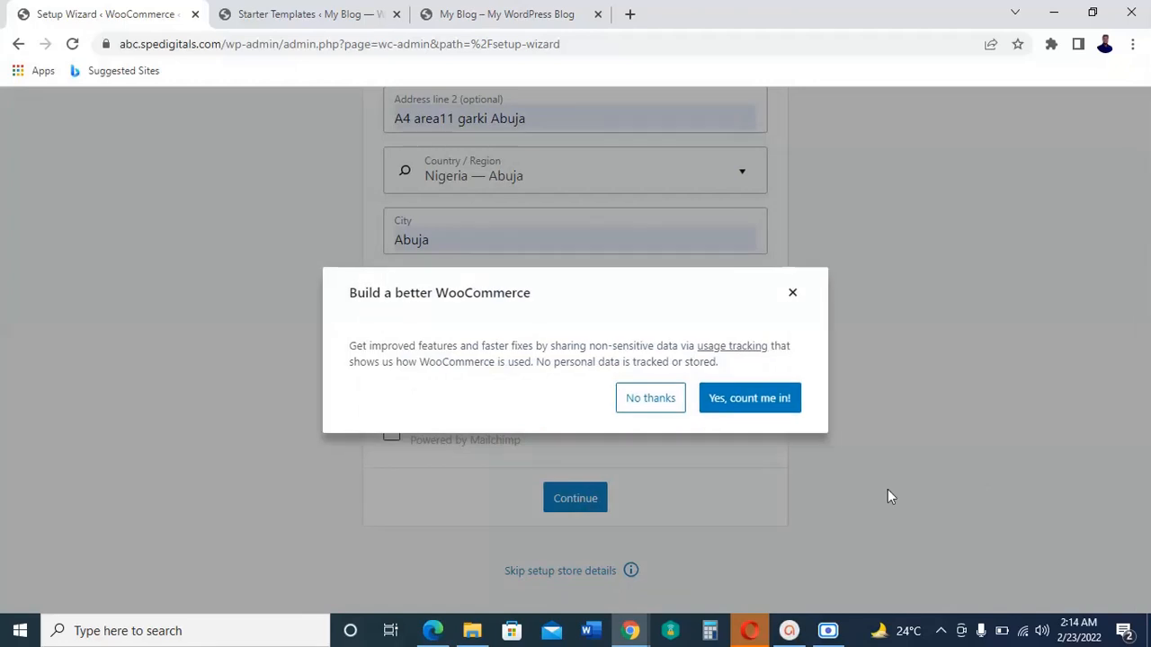
left_click(651, 416)
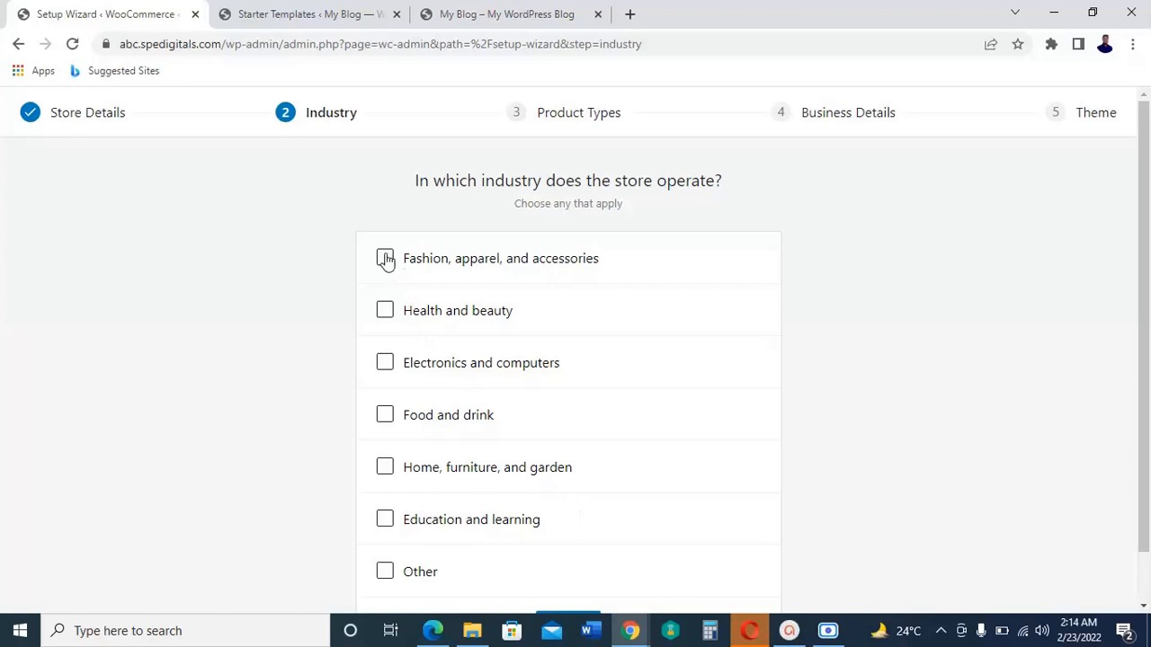
Step: Choose the industries Fashion, apparel, and accessories, Health and beauty, and Electronics and computers, and keep Physical products as the product type
left_click(385, 259)
left_click(385, 311)
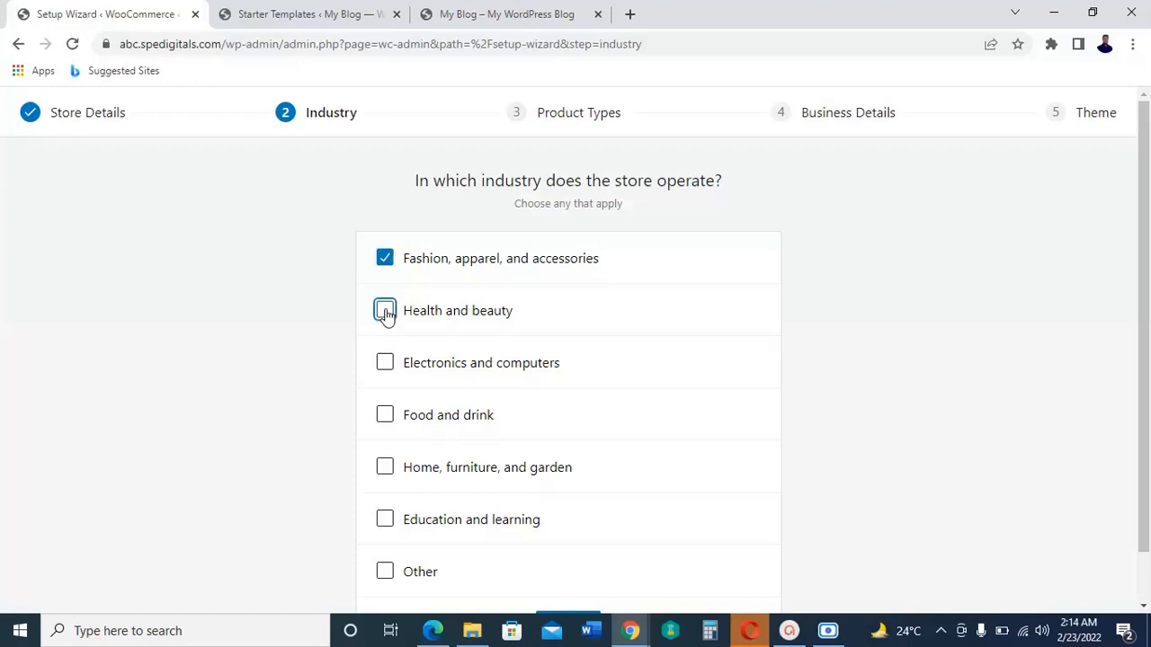
left_click(385, 362)
scroll(700, 435, "down", 1)
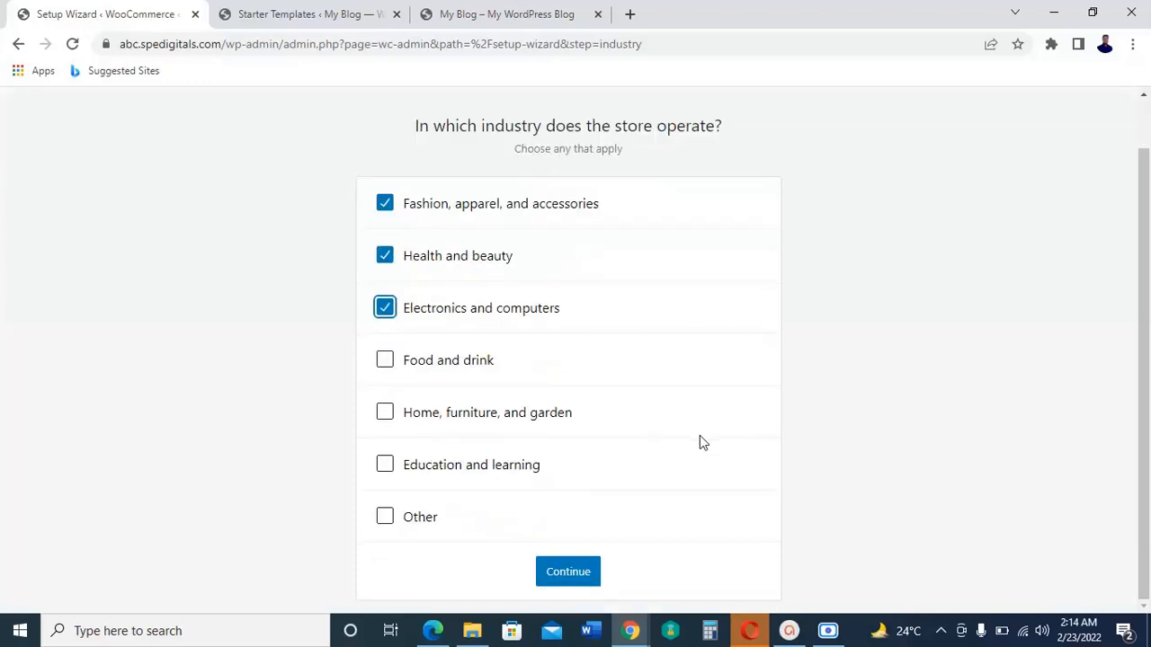
left_click(581, 583)
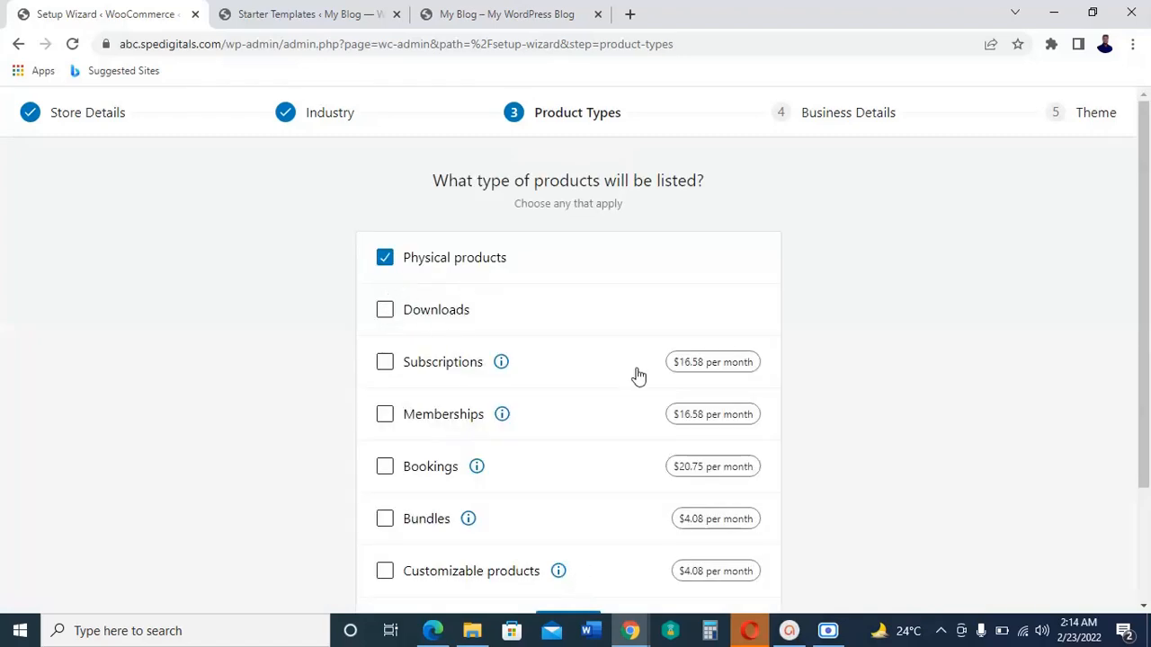
scroll(636, 378, "down", 2)
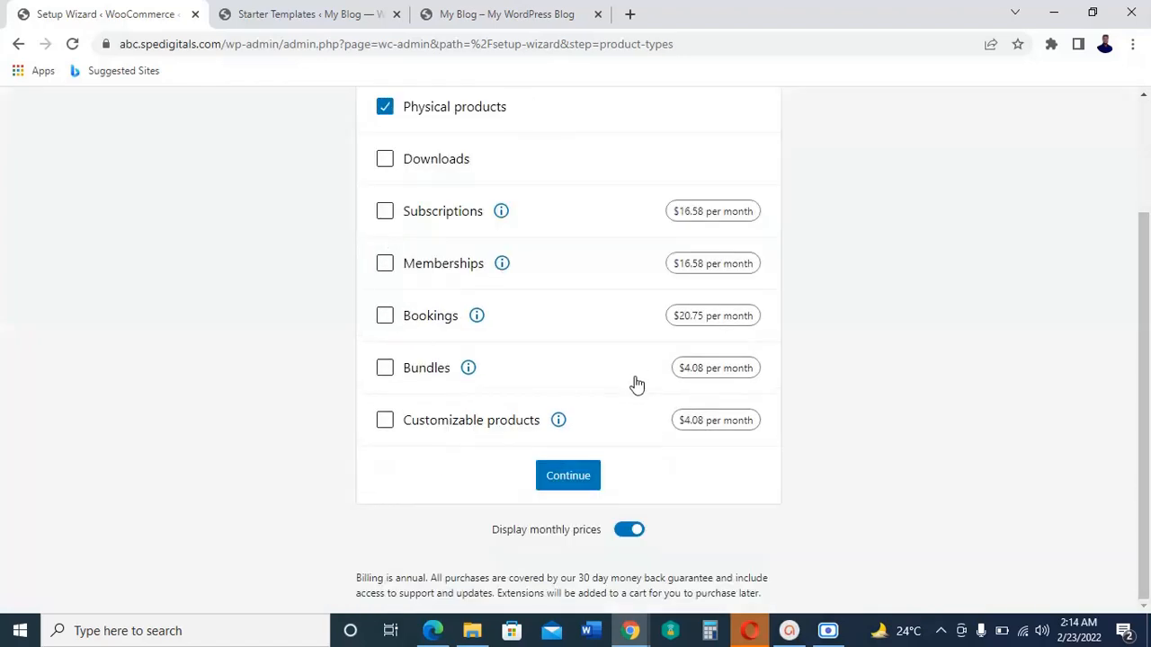
left_click(571, 481)
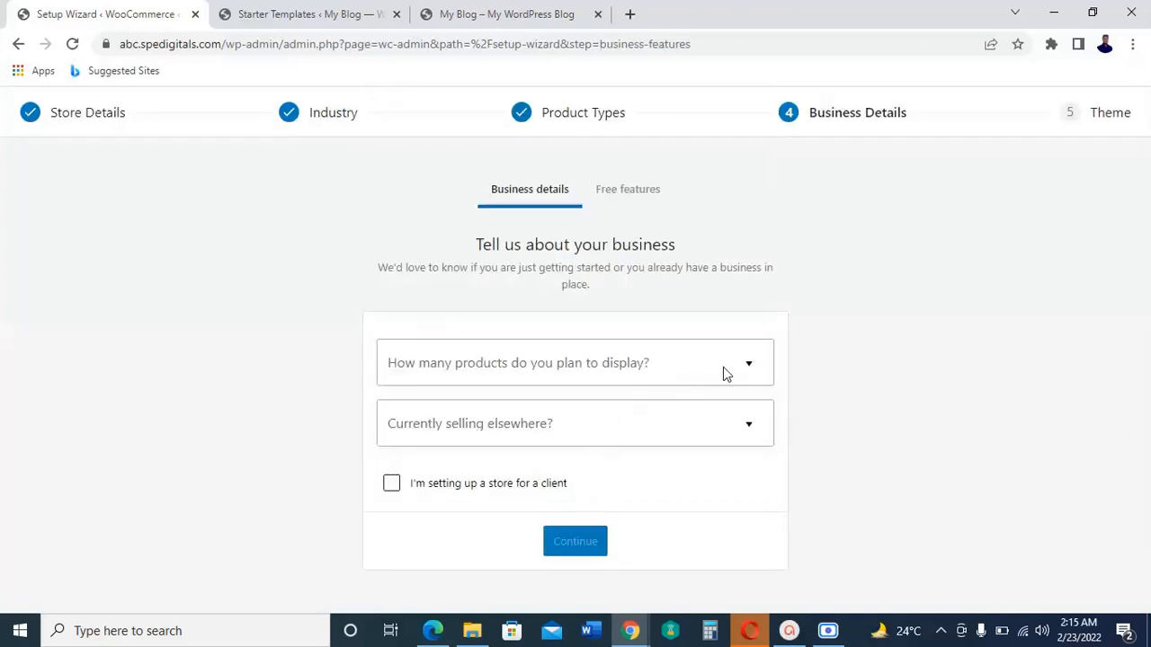
Step: Submit the business details with 11 - 100 products planned for display and No for currently selling elsewhere
left_click(747, 374)
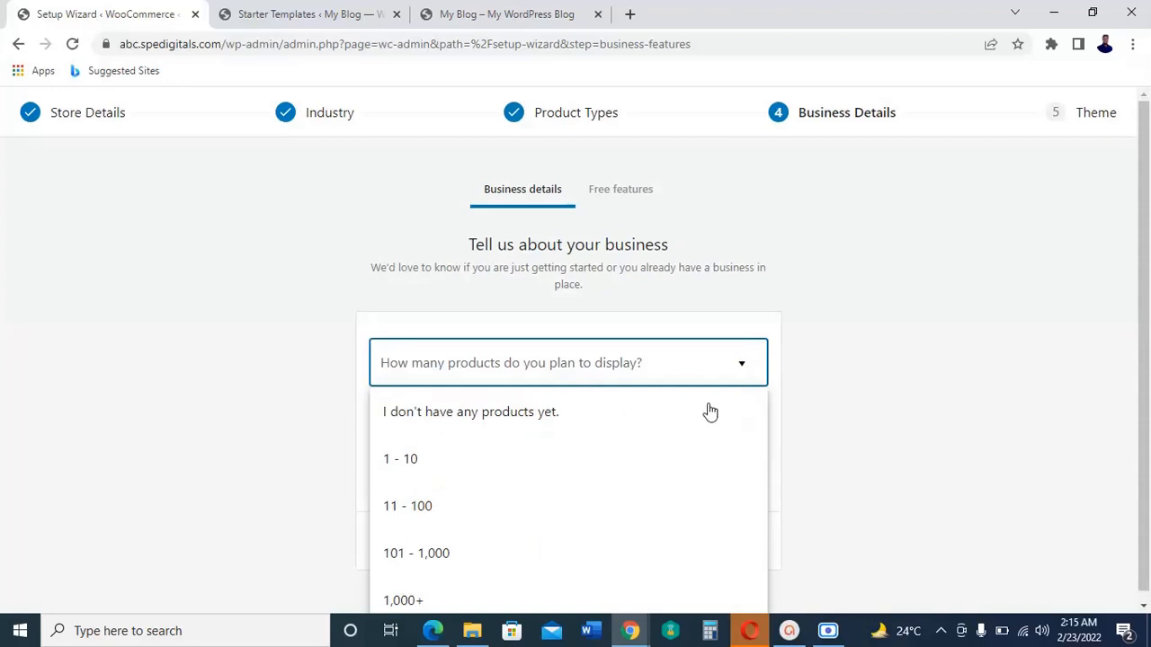
left_click(423, 509)
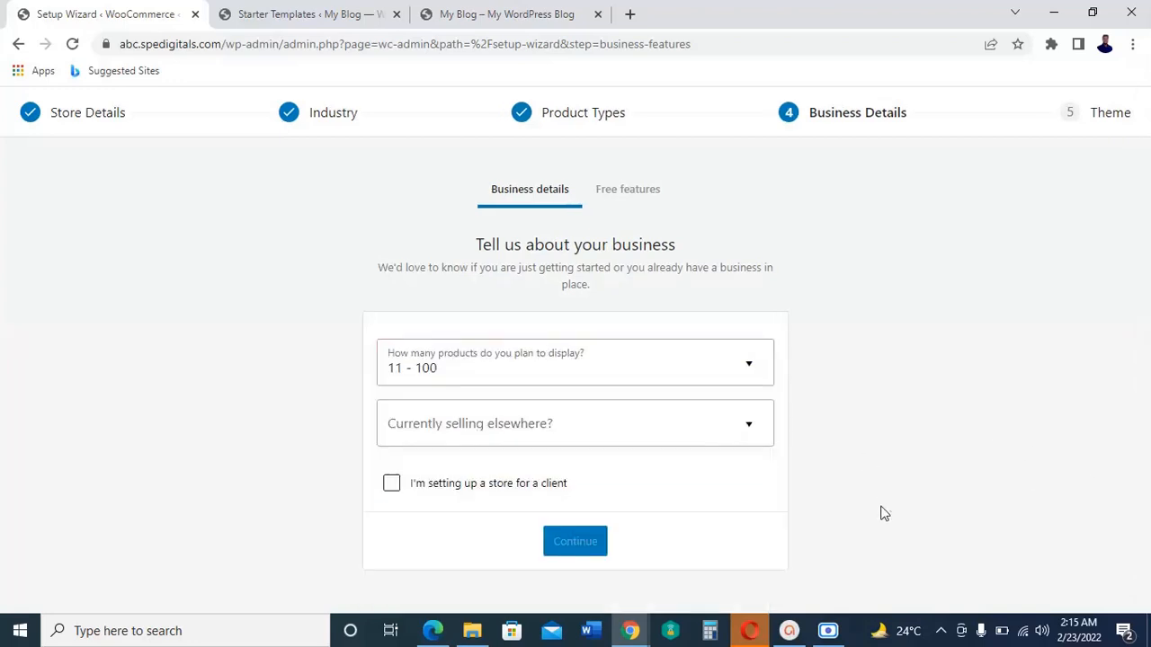
left_click(751, 428)
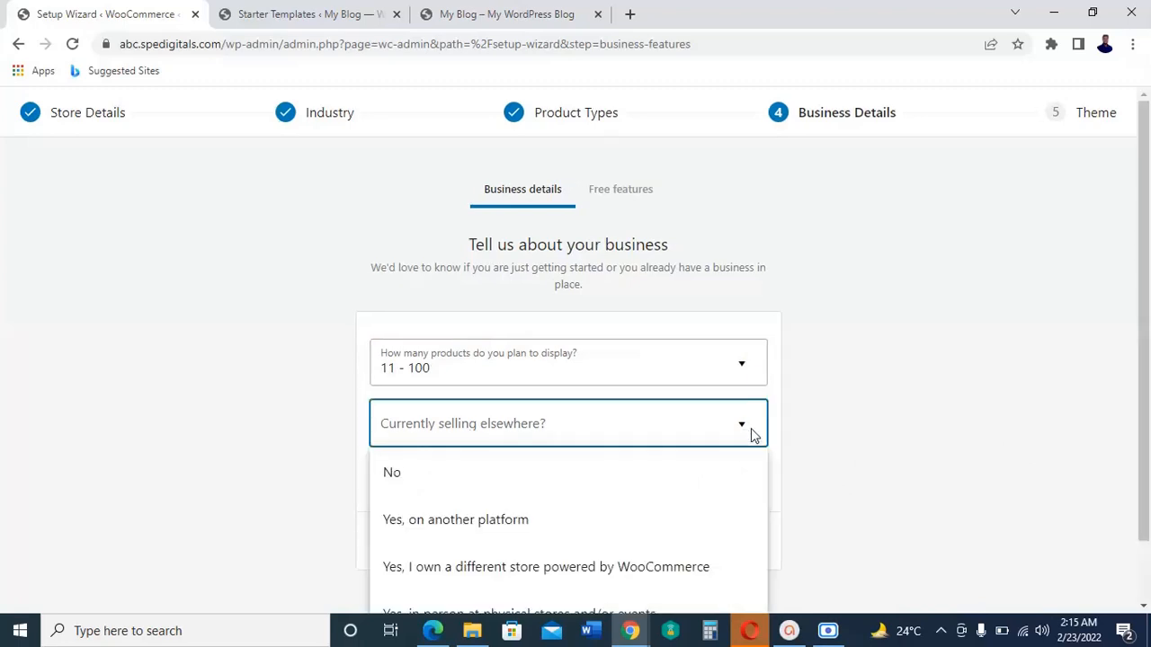
left_click(426, 475)
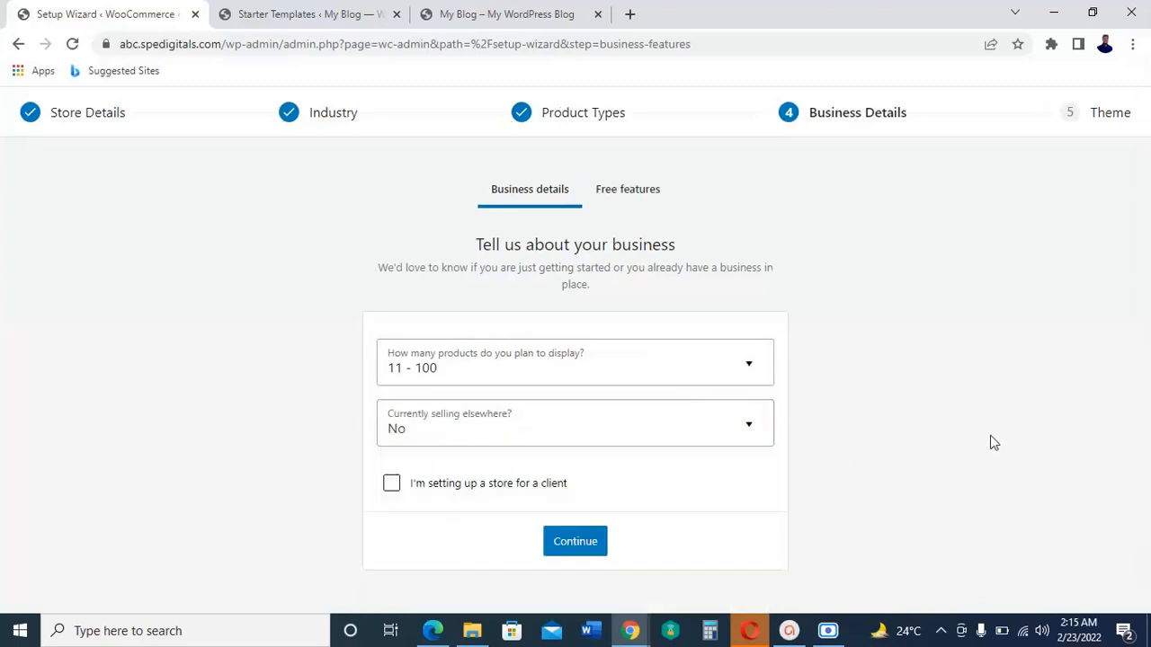
left_click(573, 546)
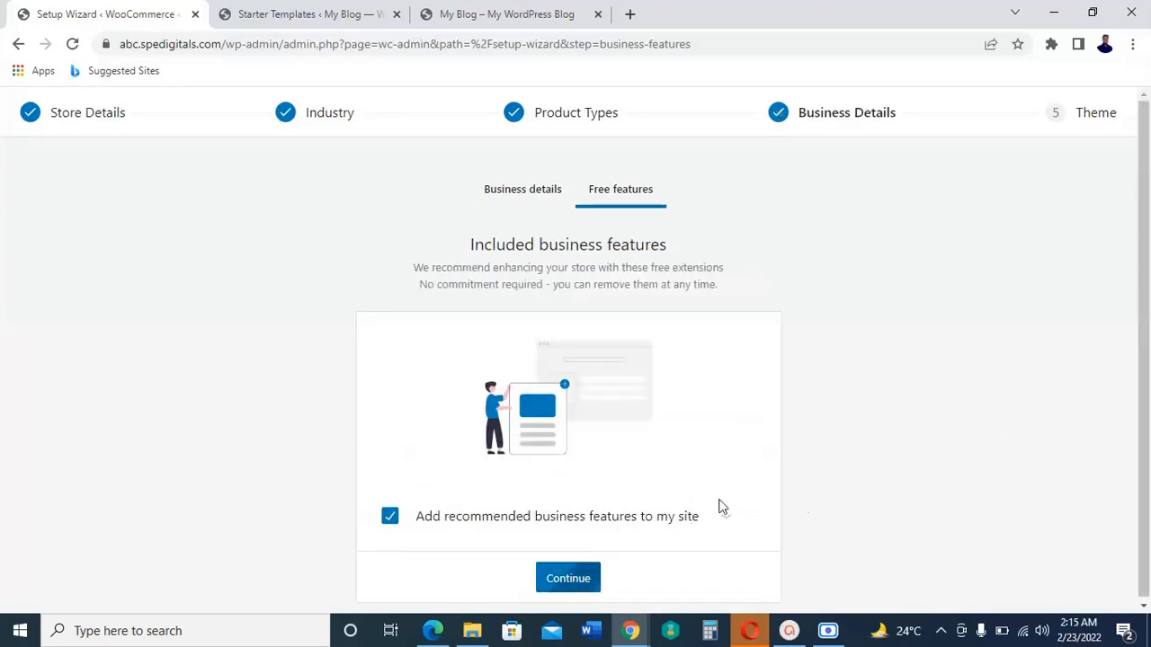
Step: Decline the recommended business features and finish the store setup with the active Astra theme
left_click(389, 518)
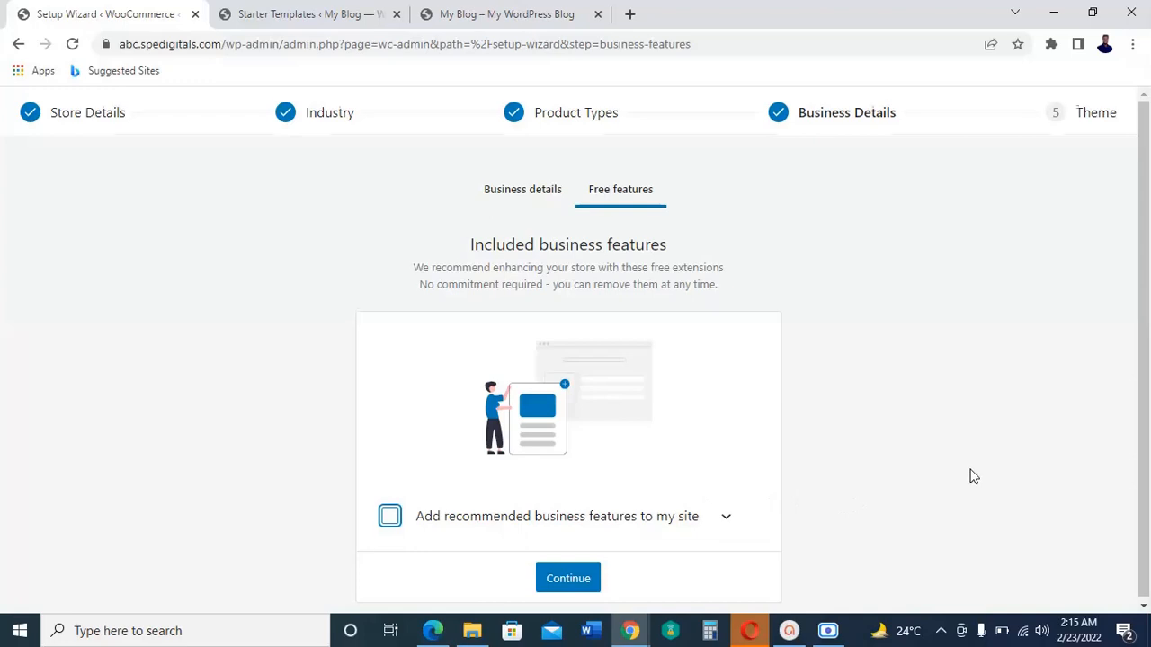
left_click(571, 578)
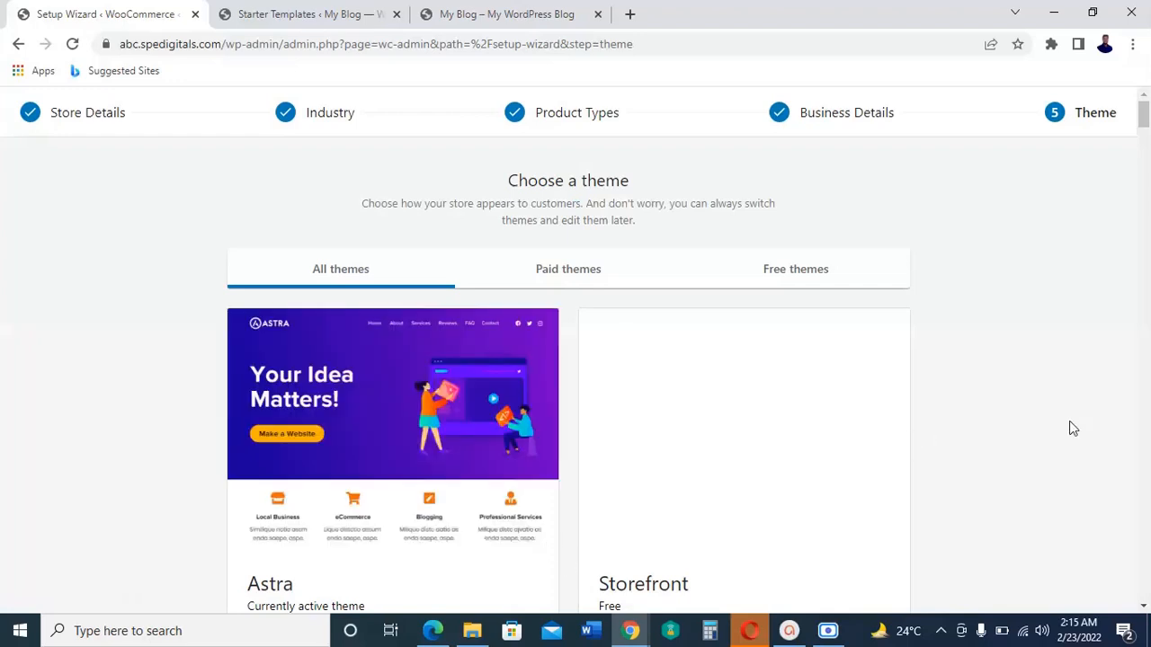
scroll(1071, 429, "down", 3)
scroll(1071, 429, "up", 1)
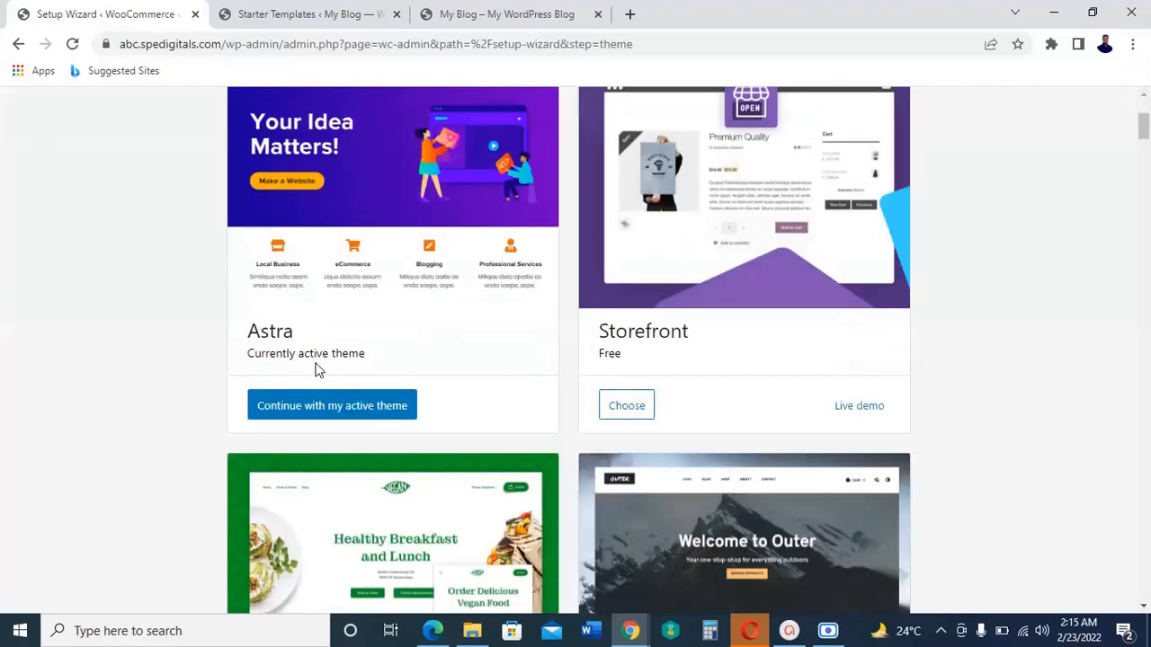
left_click(366, 410)
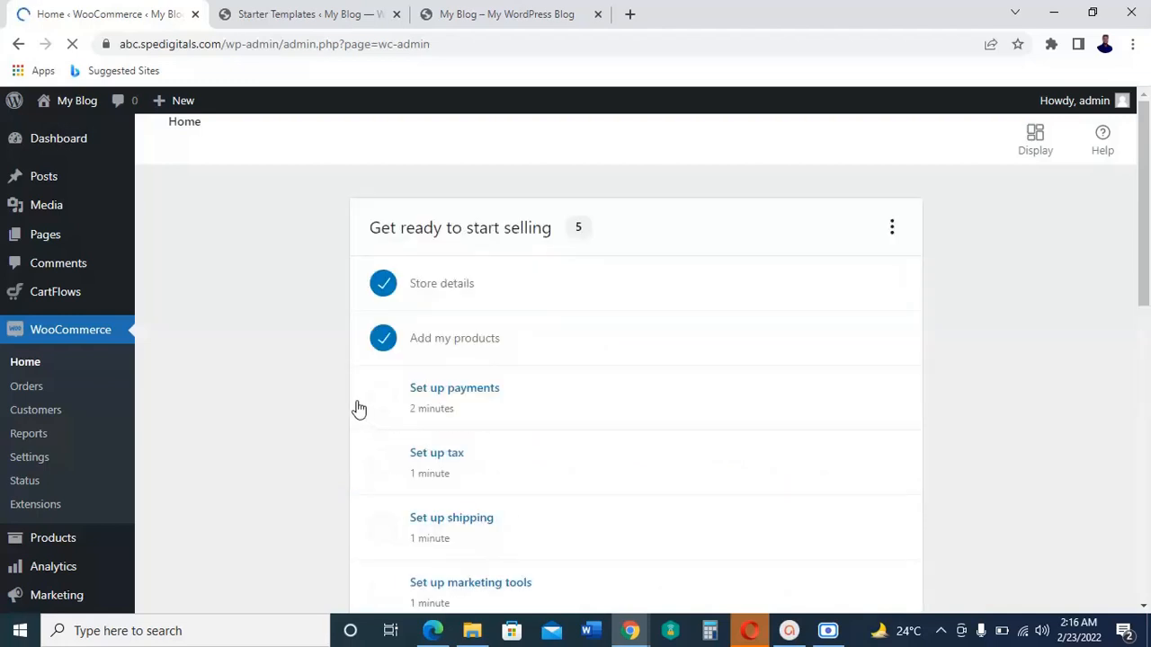
Step: Open the shipping setup task, dismiss the welcome message, and look over the store location and shipping cost options
scroll(377, 412, "down", 3)
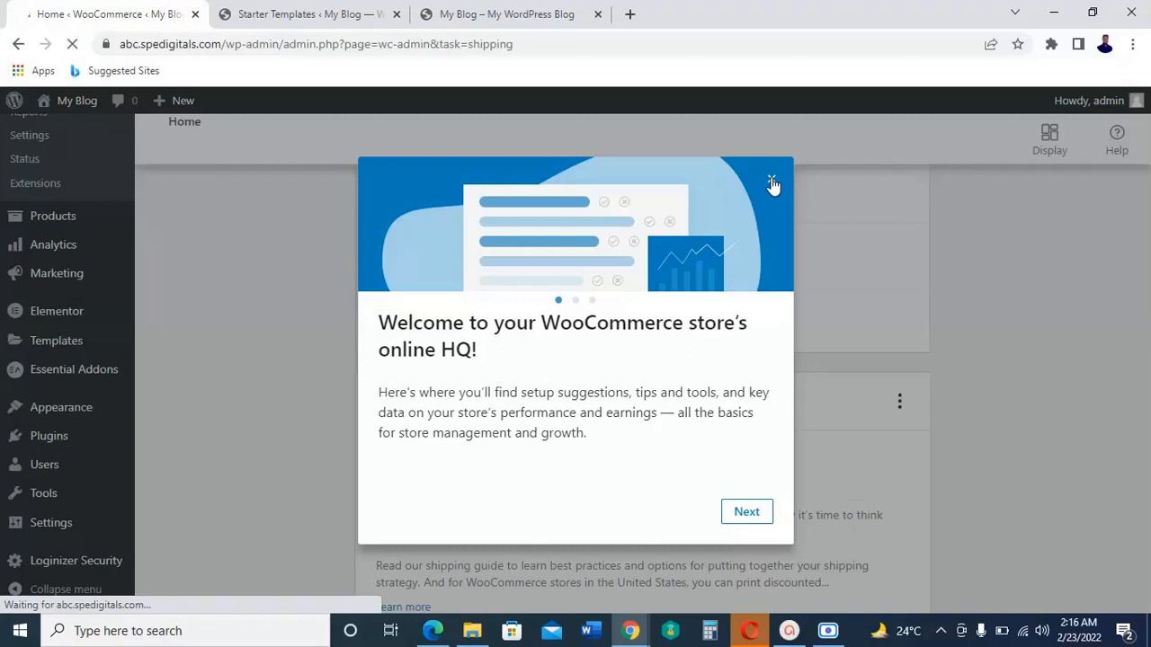
left_click(772, 182)
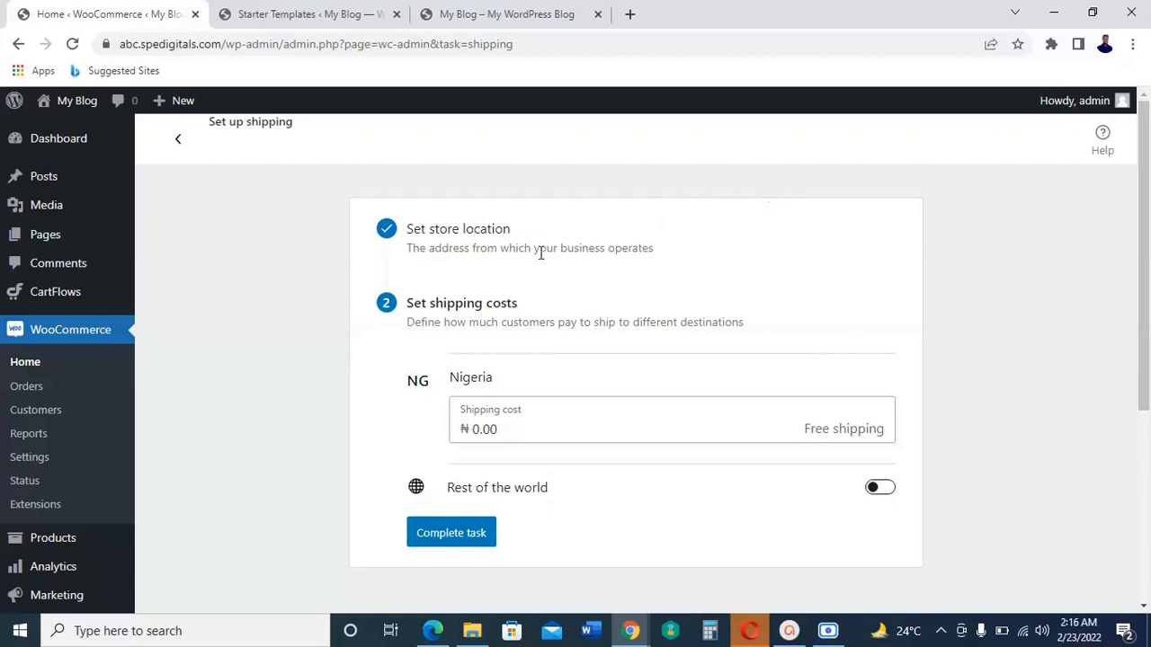
scroll(259, 427, "down", 2)
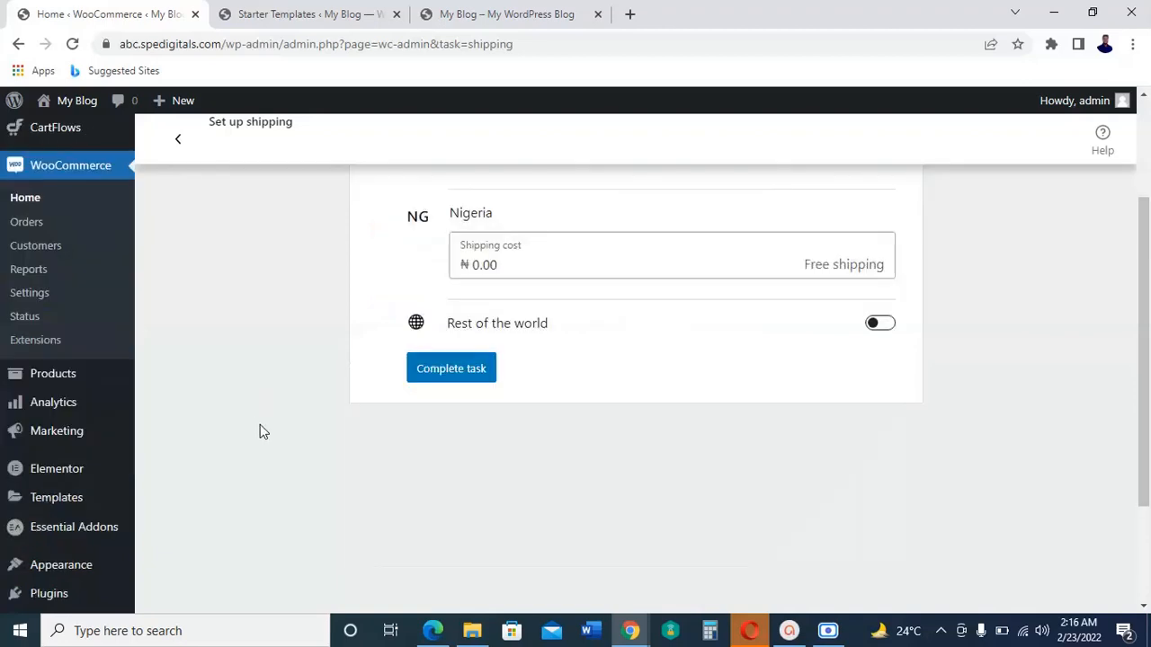
scroll(260, 426, "up", 2)
scroll(261, 426, "down", 1)
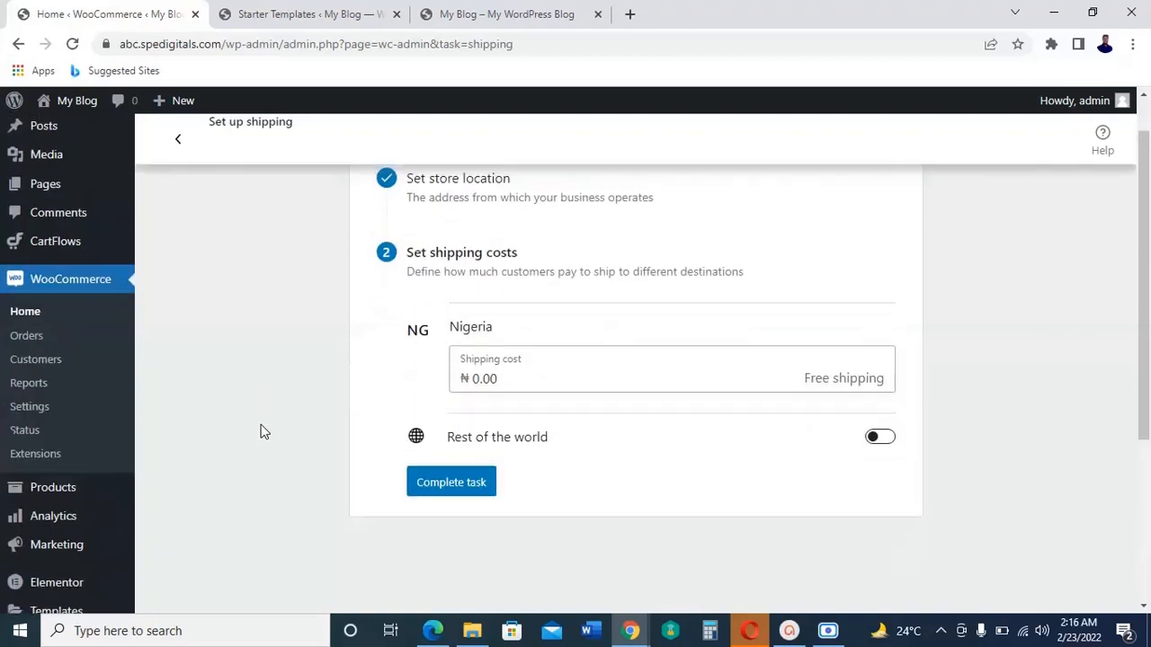
scroll(259, 432, "up", 1)
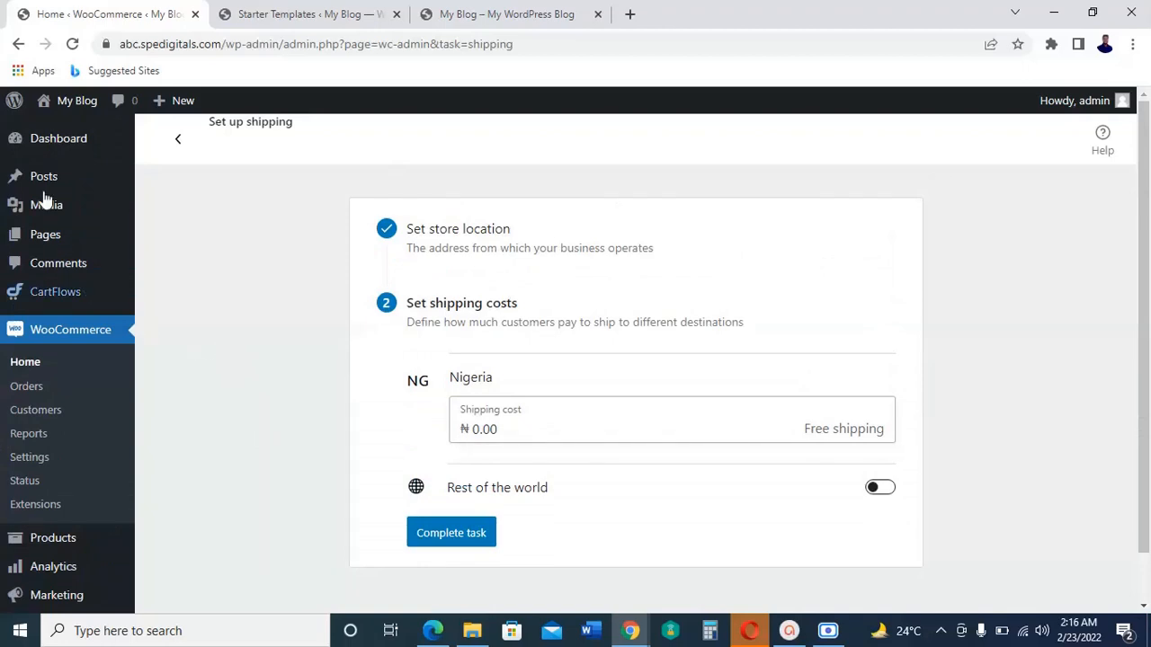
Step: Open the list of all site pages and look through it
mouse_move(52, 238)
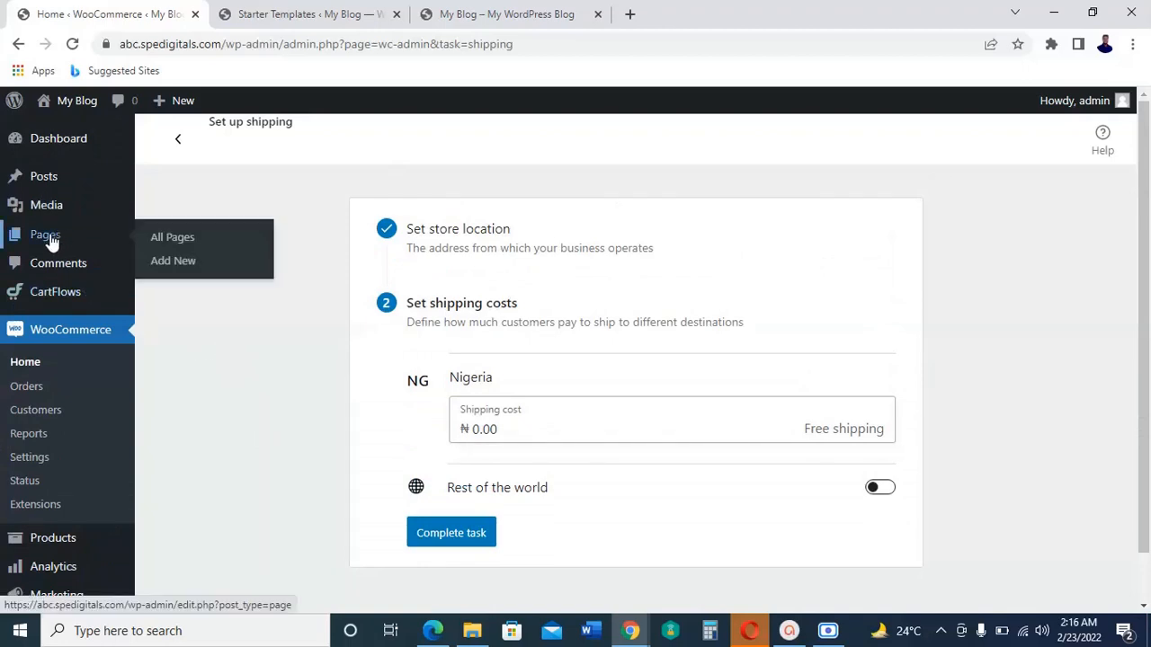
left_click(174, 239)
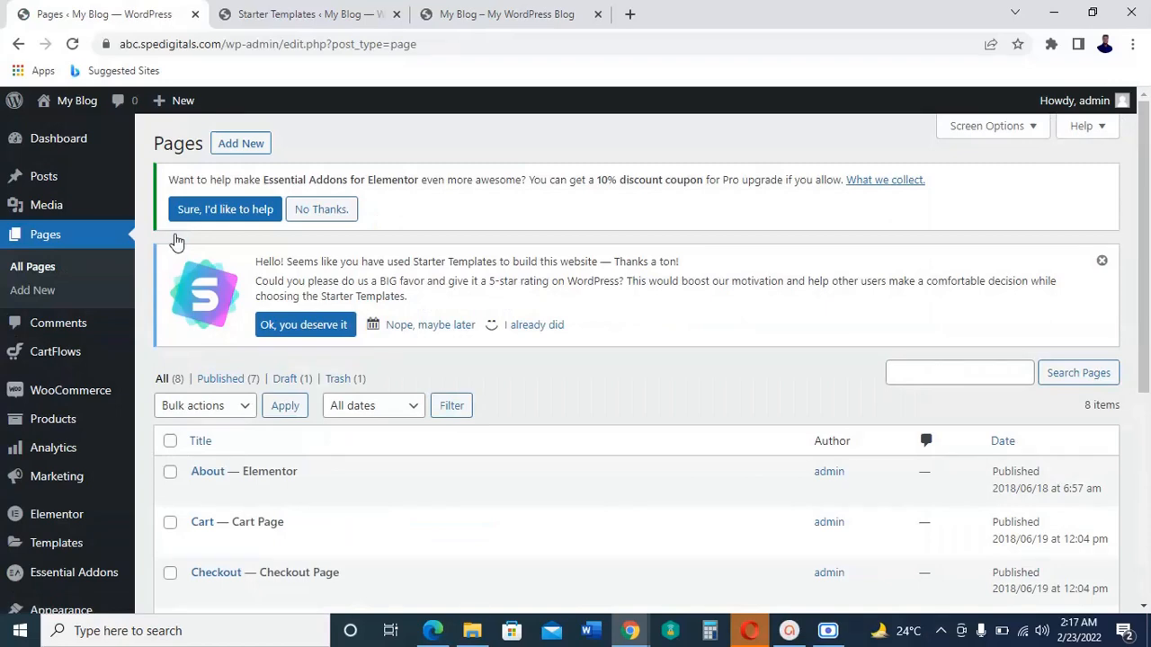
scroll(586, 438, "down", 1)
scroll(586, 438, "down", 3)
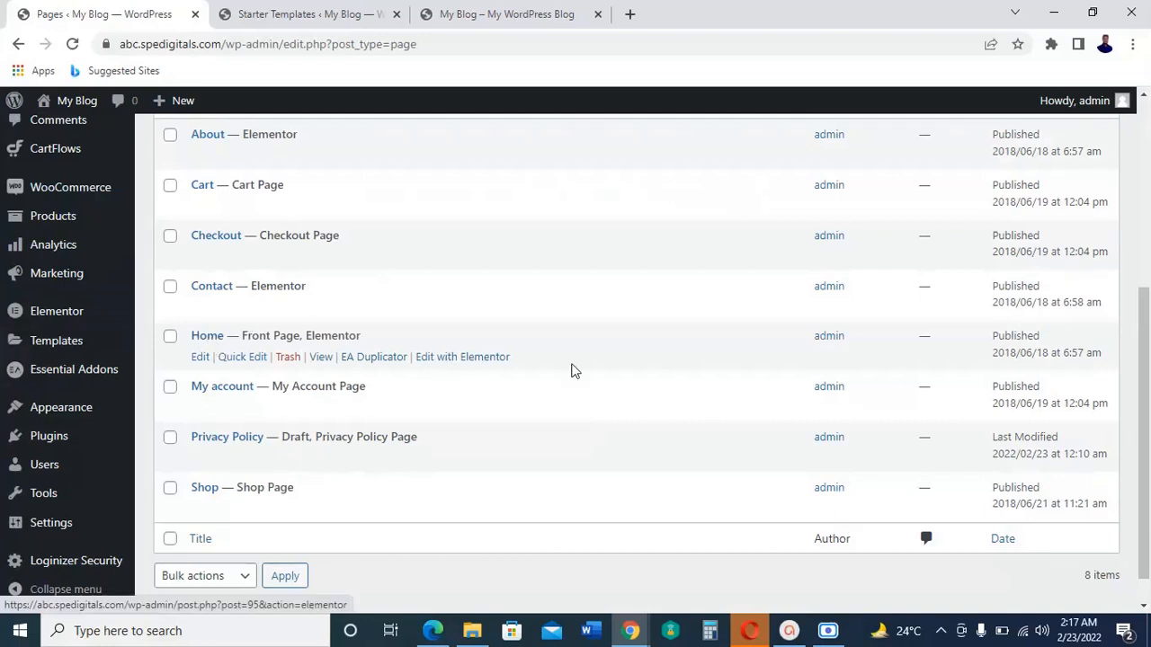
scroll(460, 370, "up", 4)
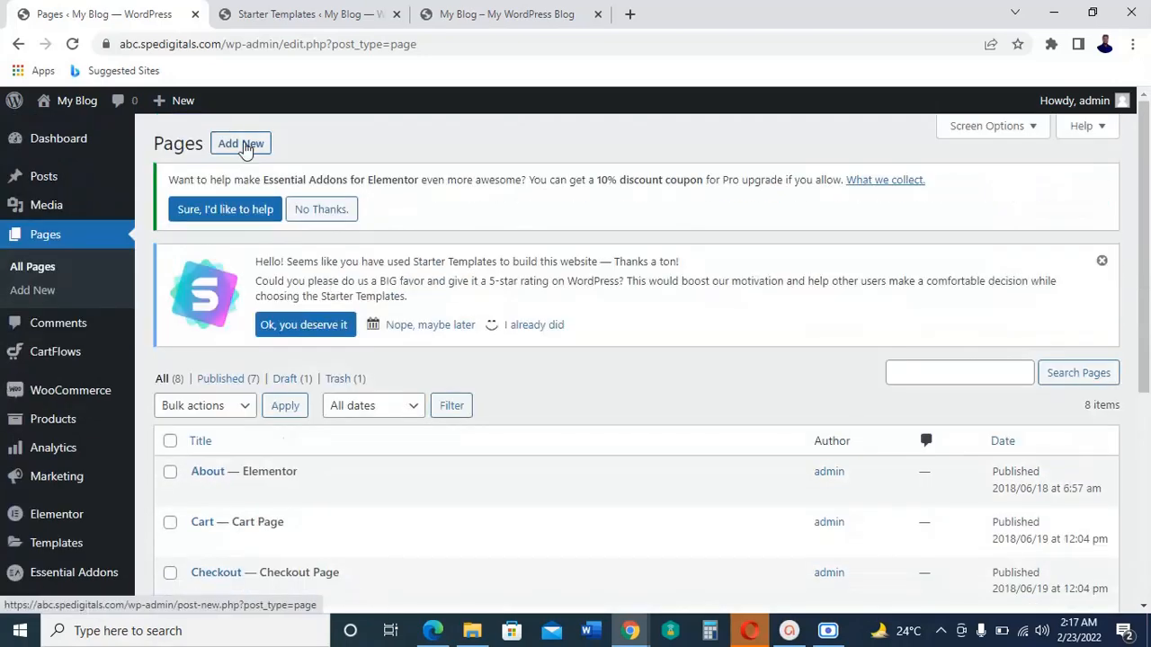
Step: Add a new page to the site and title it "Martket"
left_click(244, 146)
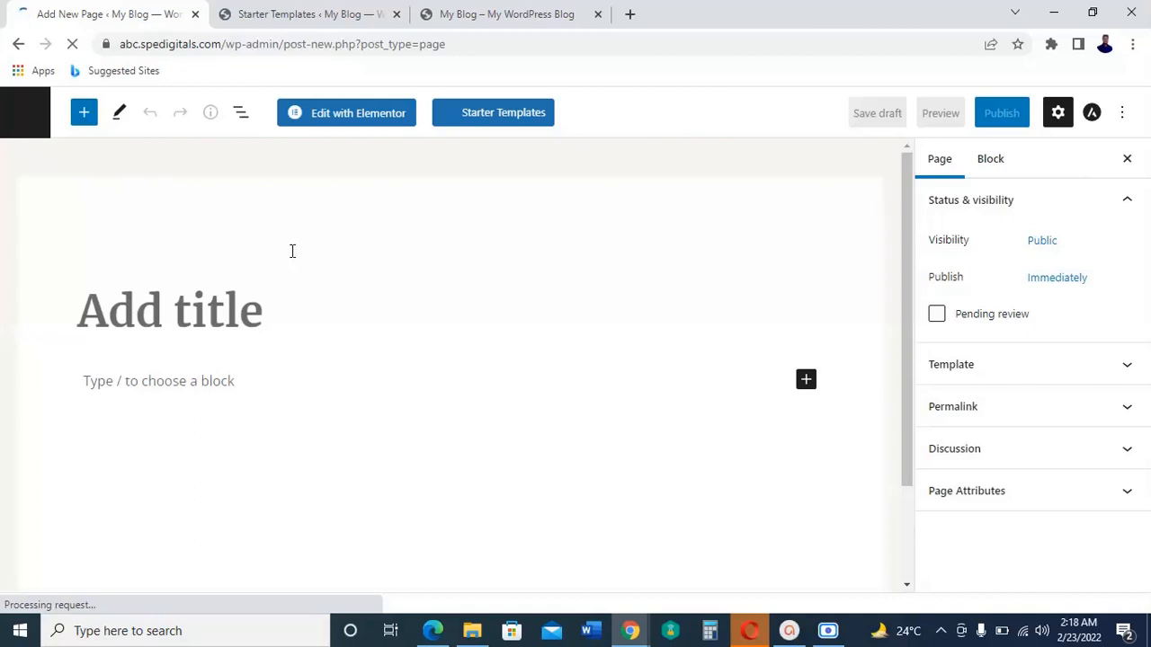
left_click(260, 311)
type("Mae")
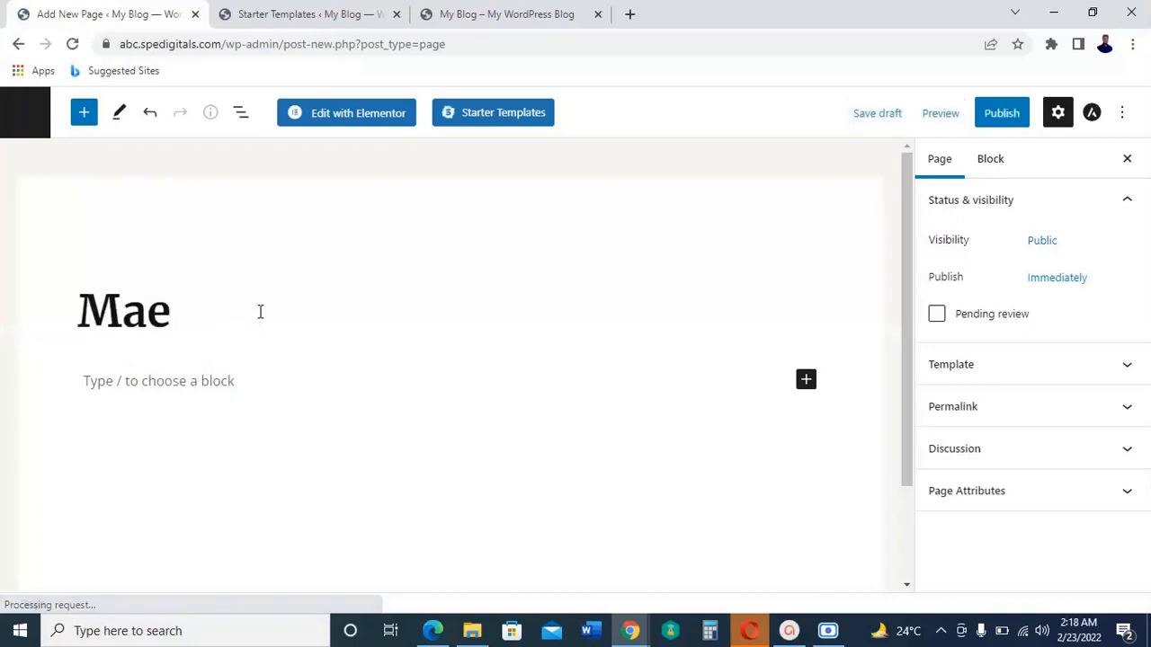
key("BackSpace")
type("rt")
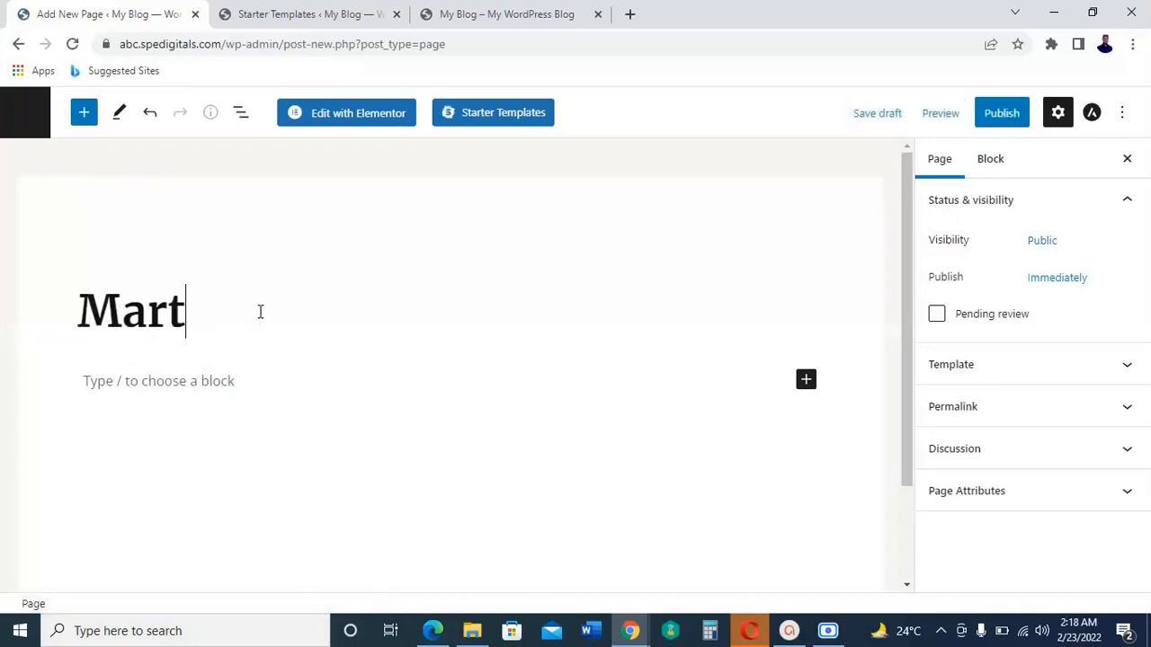
type("ket")
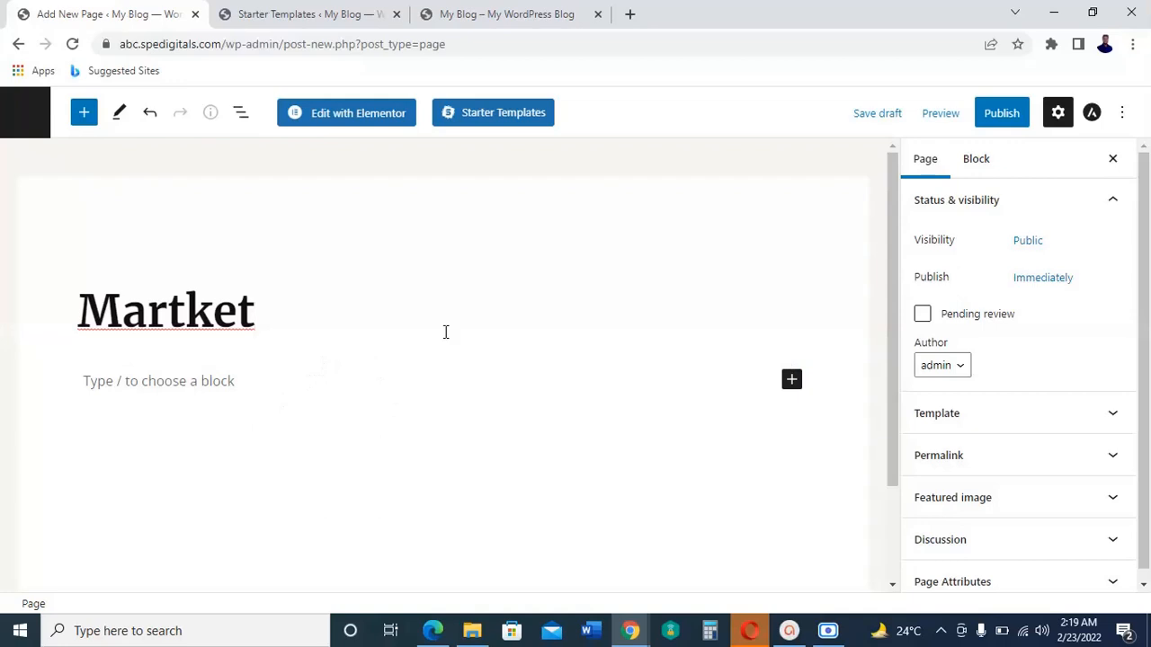
Step: Publish the Martket page with public visibility and immediate publishing
left_click(980, 124)
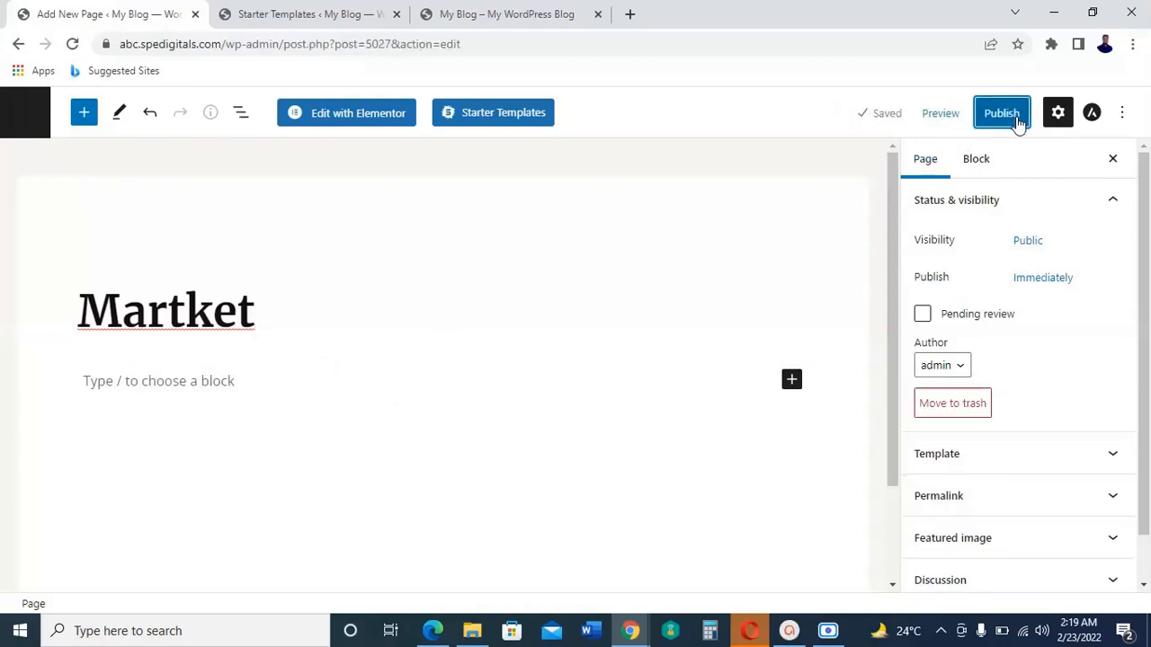
left_click(1010, 121)
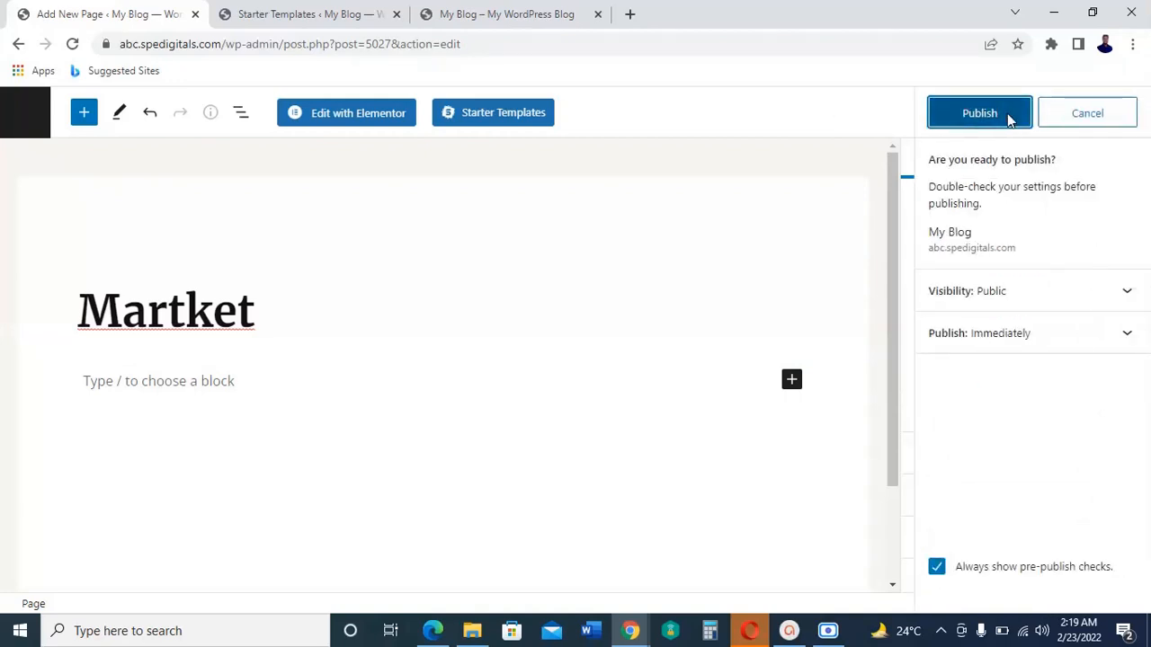
left_click(1010, 120)
Step: Return to the list of all pages and open the Home page for editing with Elementor
left_click(25, 112)
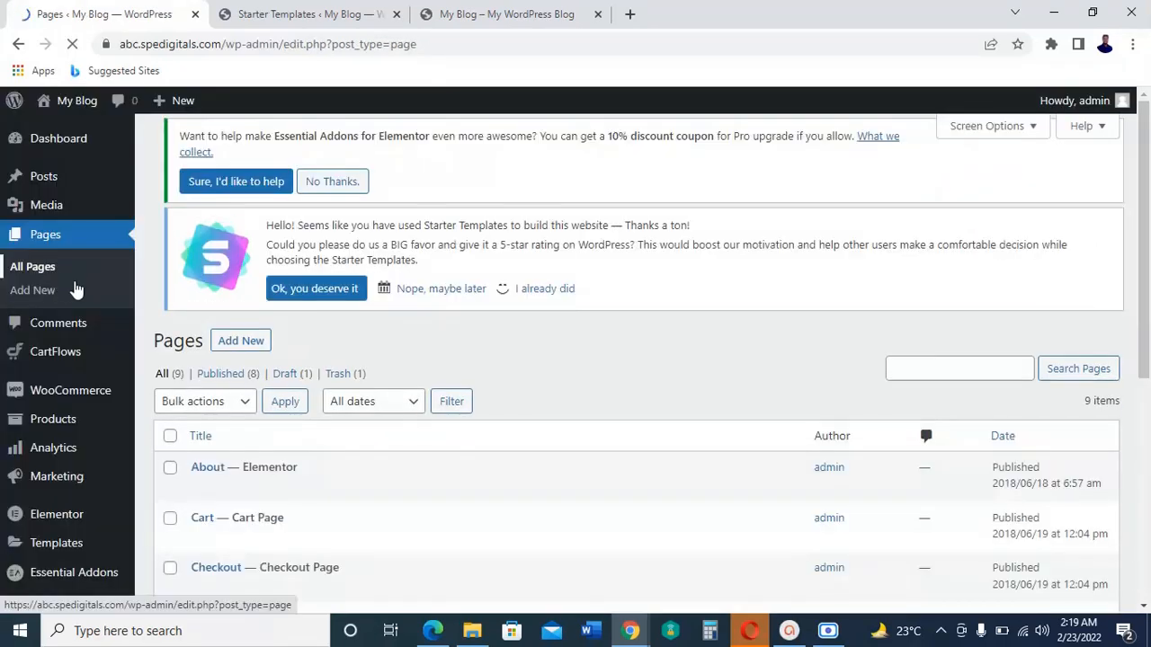
scroll(724, 464, "down", 3)
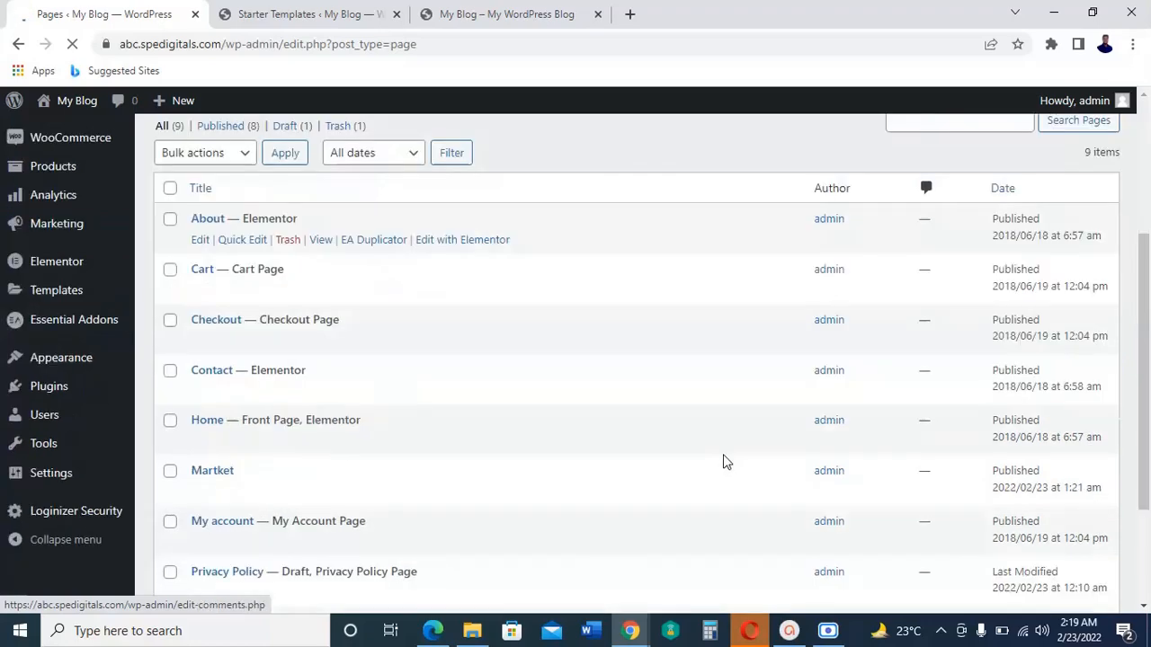
scroll(723, 459, "down", 1)
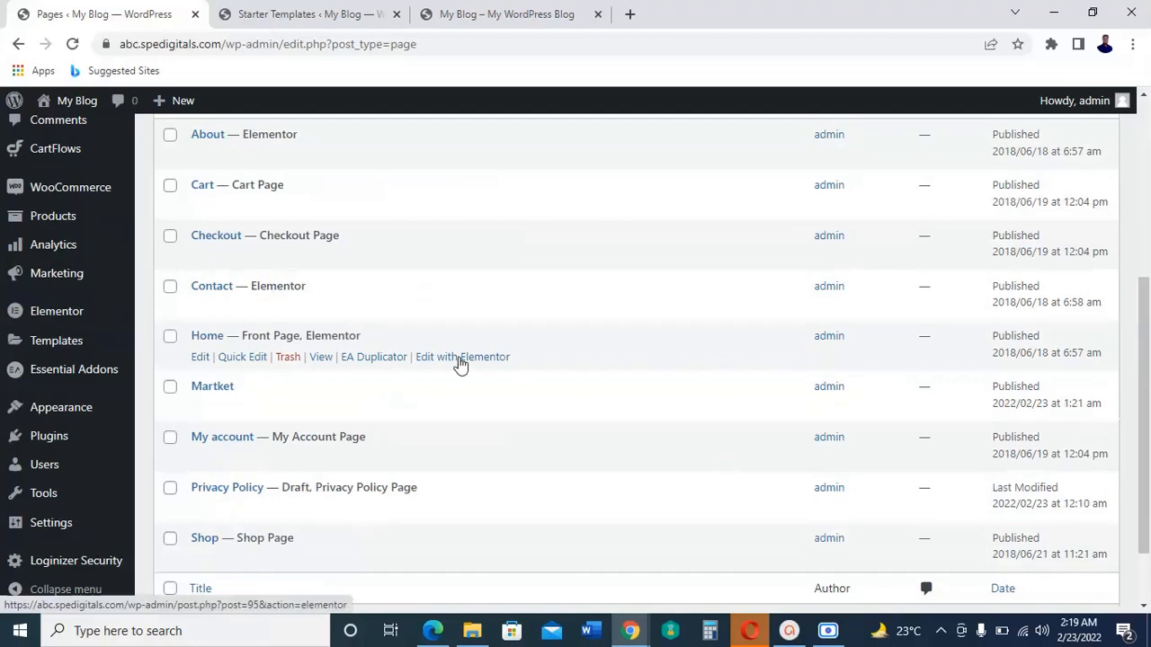
left_click(462, 359)
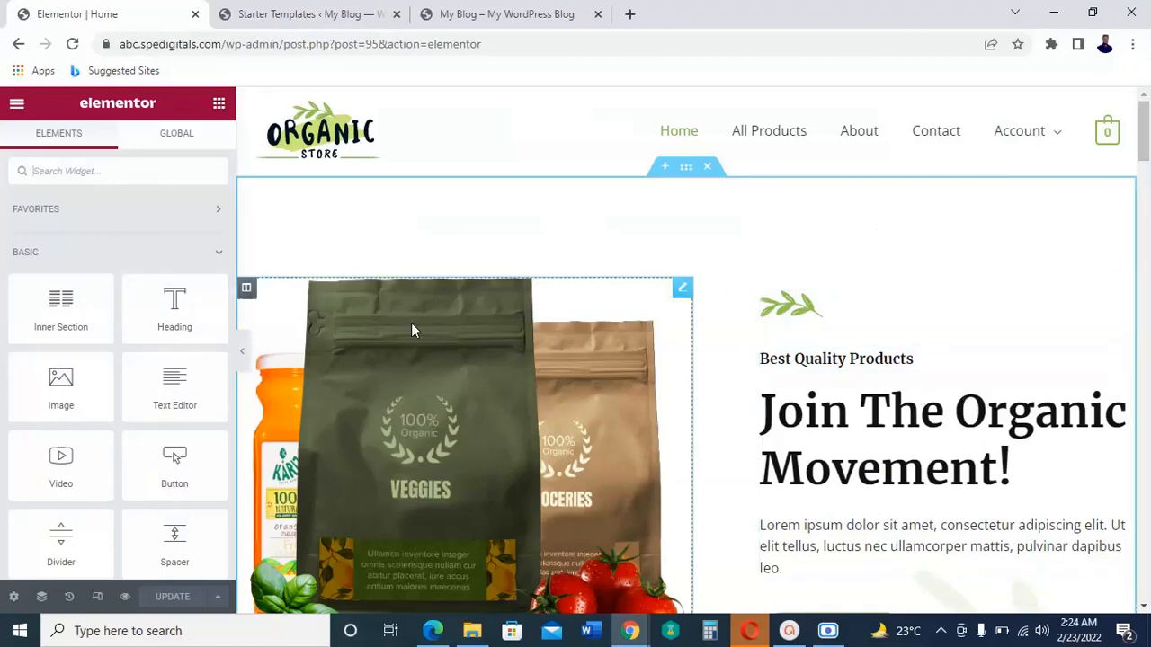
Step: Look over the live home page from the hero banner to the Best Selling Products section, and return to the Elementor editor
left_click(493, 11)
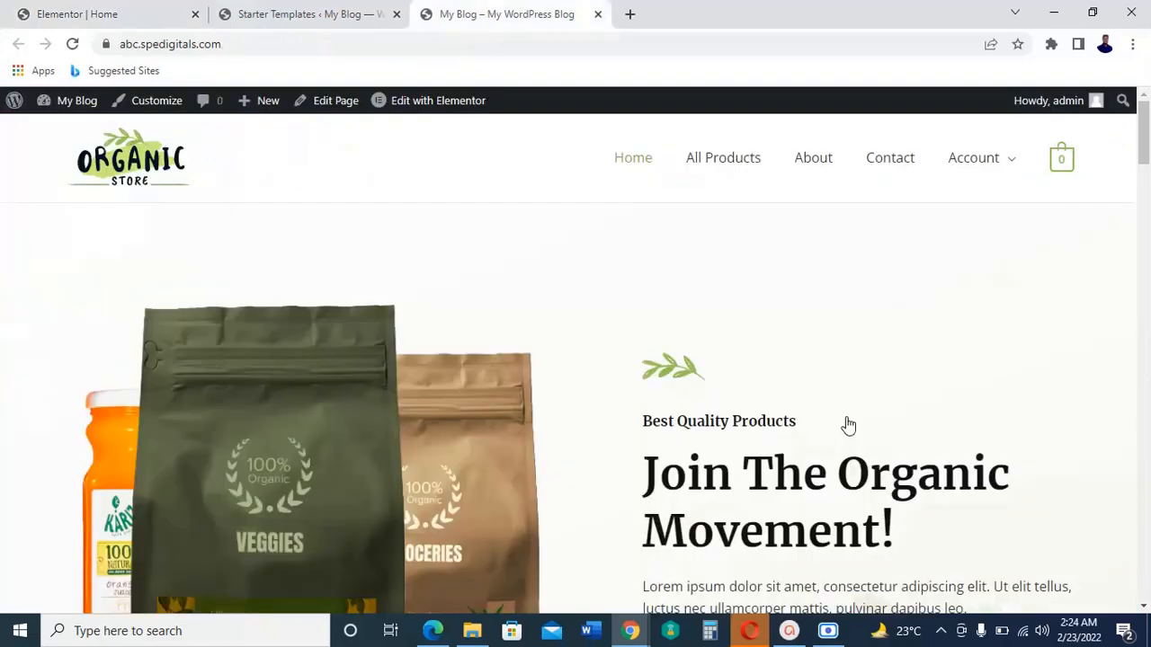
scroll(722, 416, "down", 8)
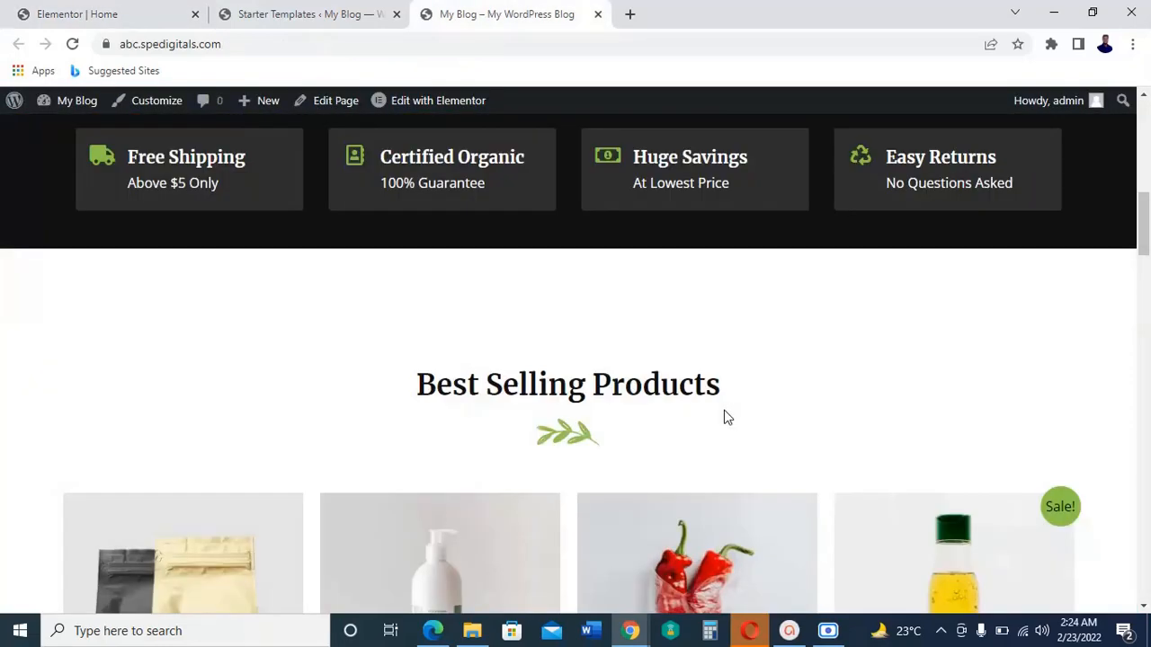
scroll(726, 417, "up", 5)
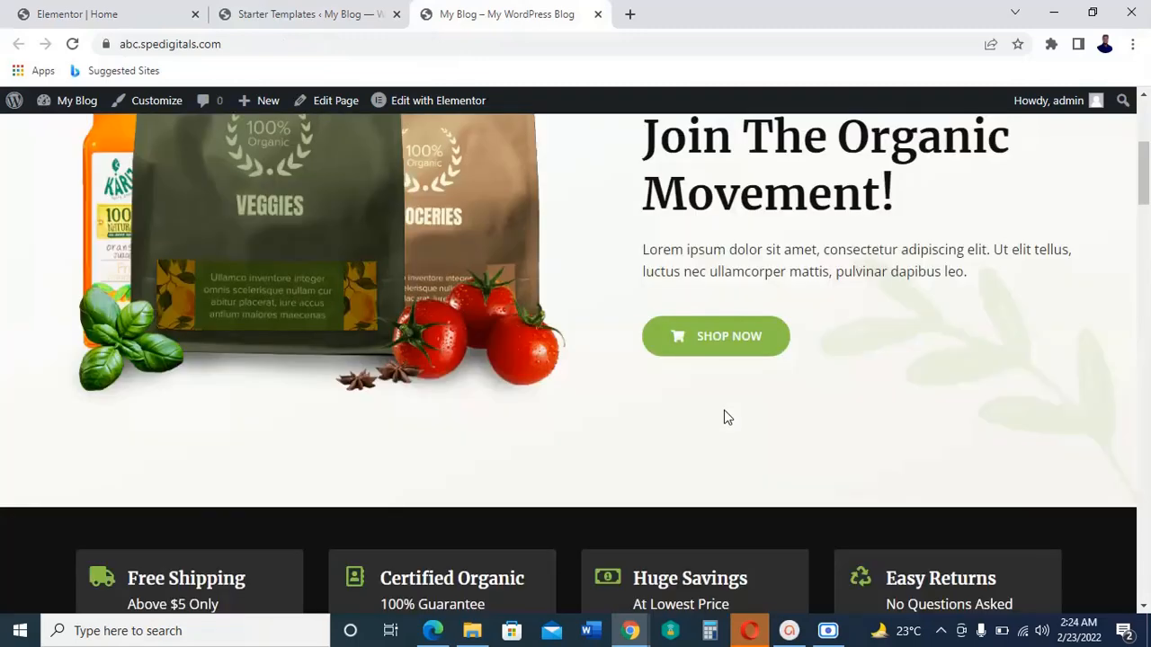
scroll(726, 417, "up", 4)
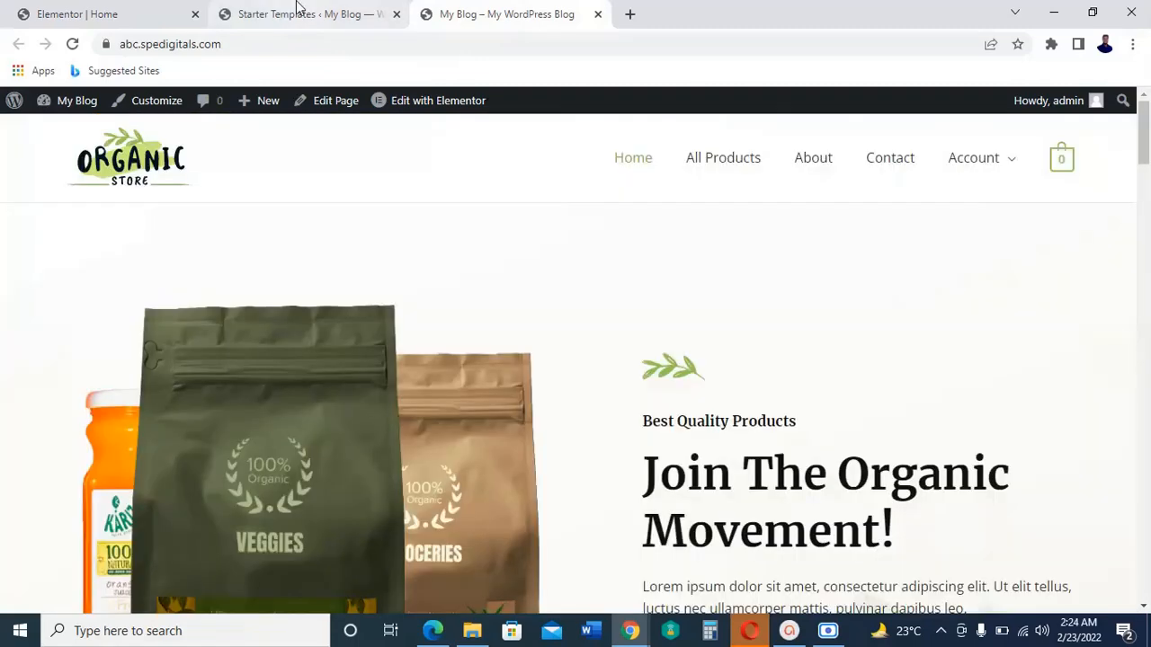
left_click(300, 7)
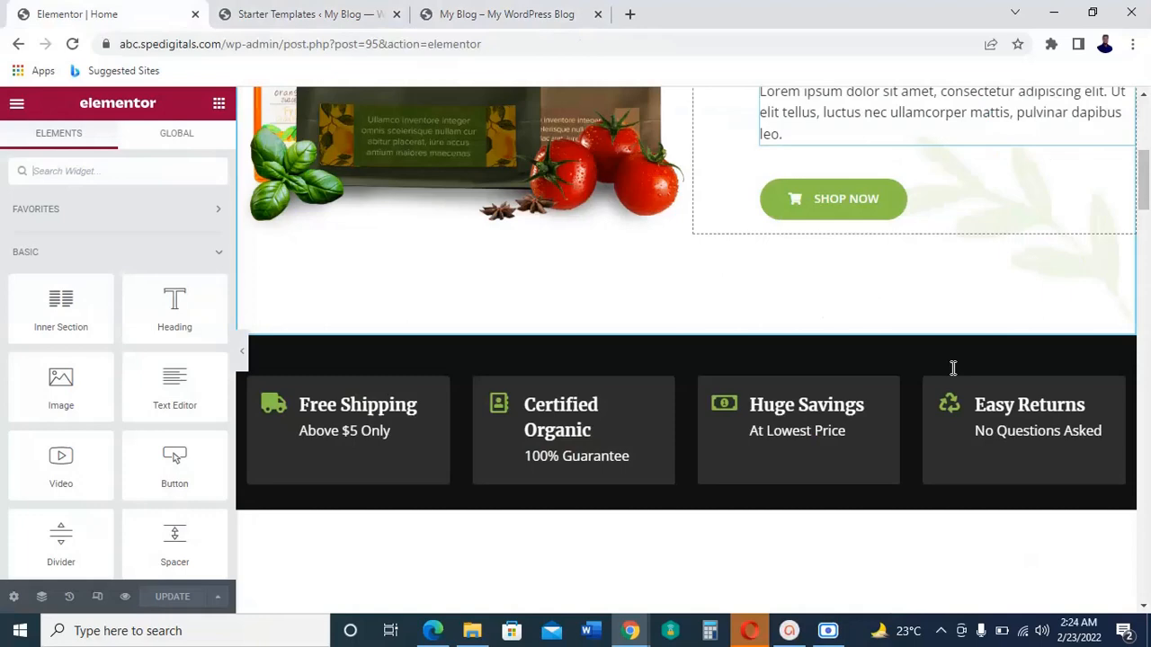
Step: Delete the dark features section with Free Shipping, Certified Organic, Huge Savings and Easy Returns from the Home page
scroll(953, 369, "down", 4)
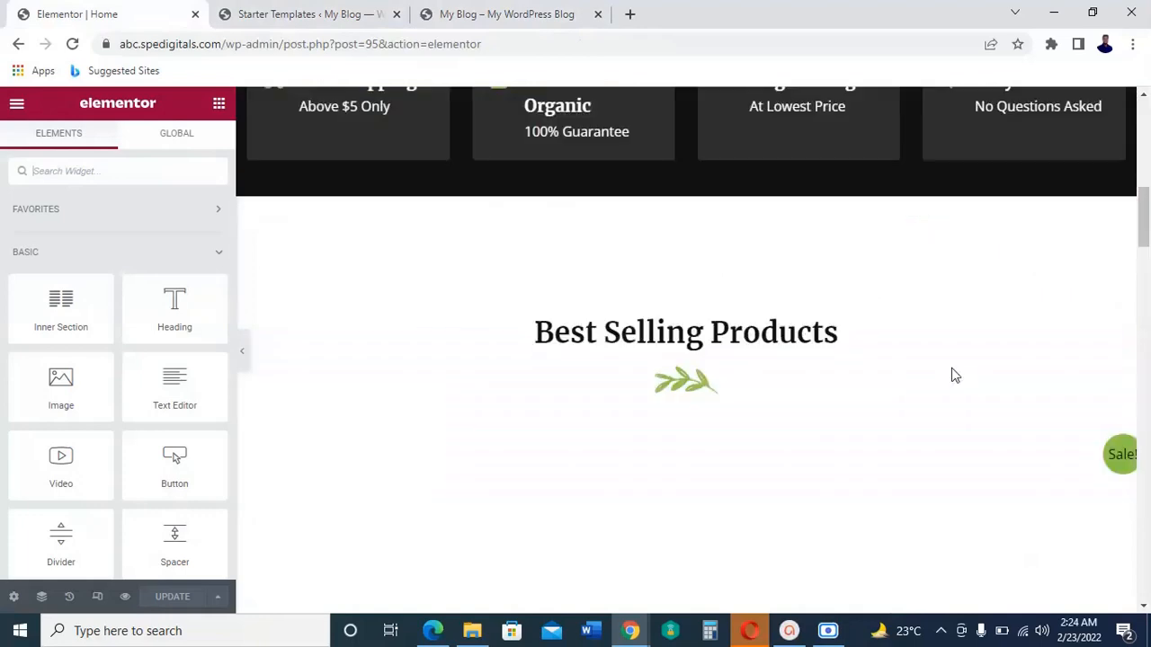
scroll(953, 374, "up", 3)
scroll(953, 375, "up", 2)
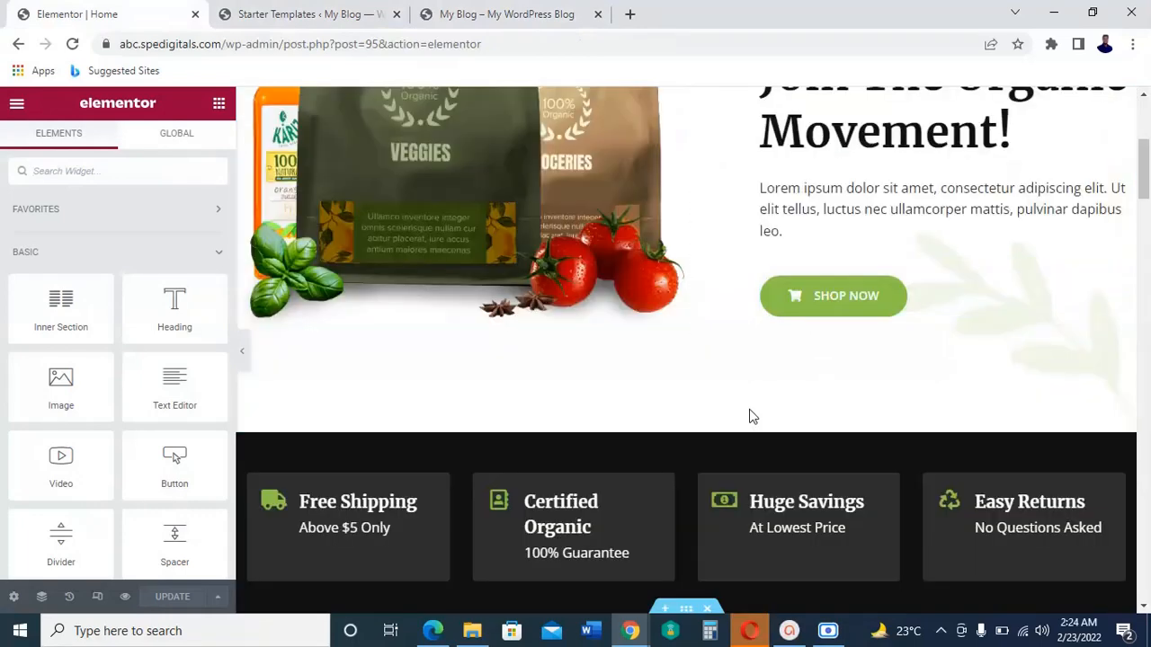
scroll(691, 464, "down", 1)
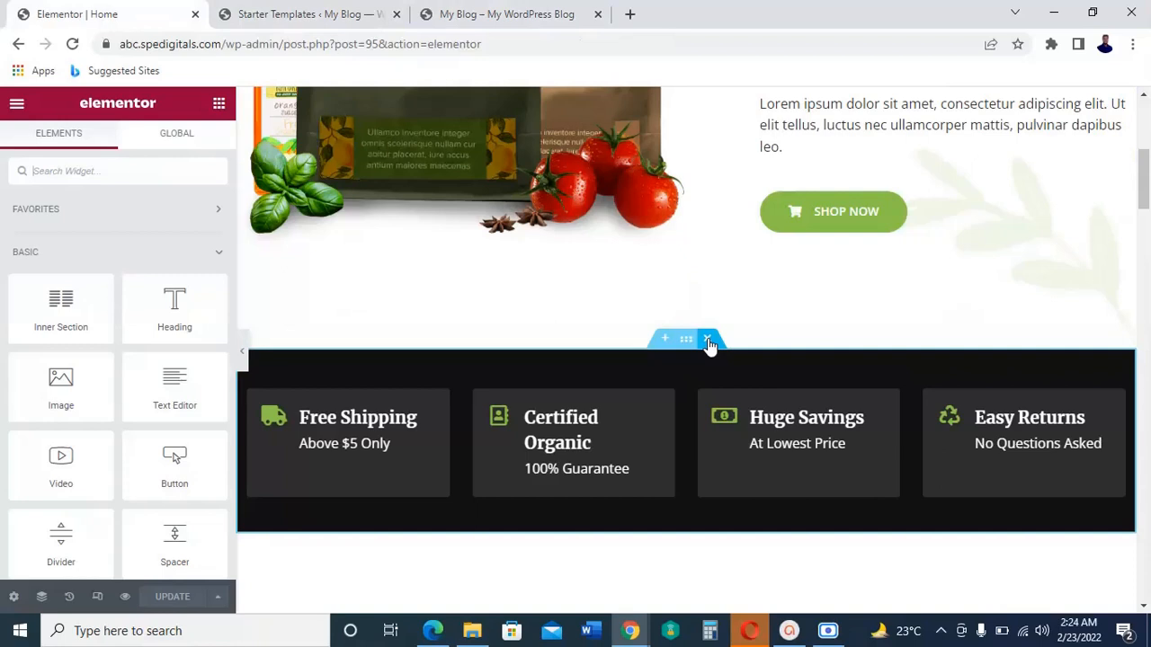
left_click(707, 340)
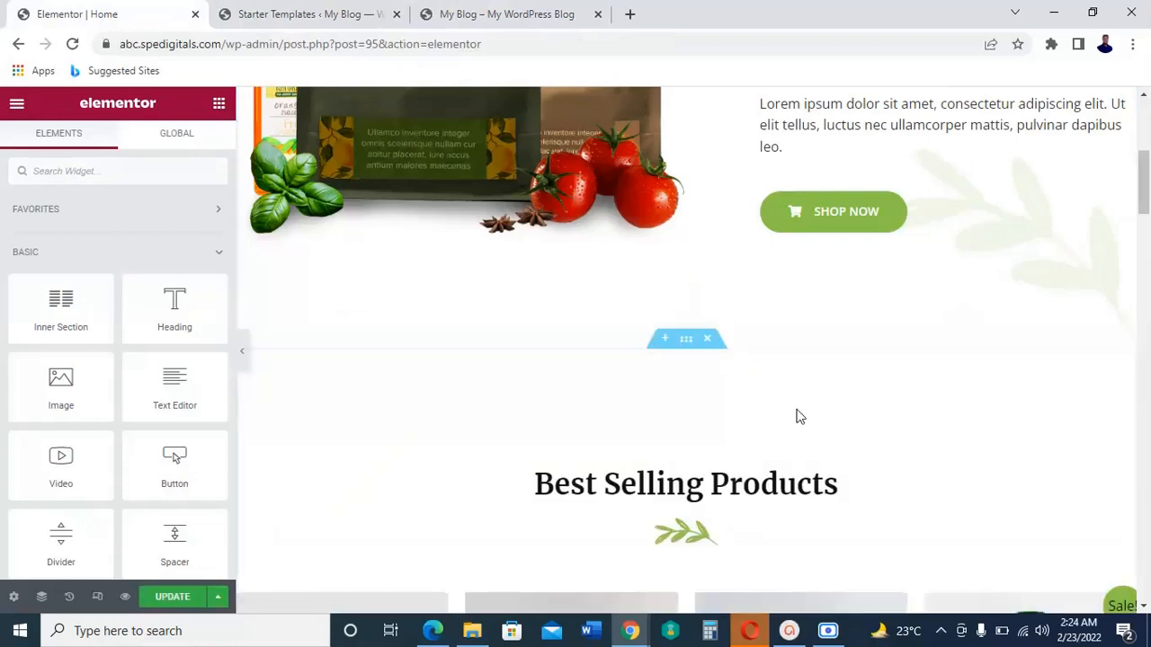
Step: Review the sections below the hero and delete the Best Selling Products section
scroll(743, 447, "down", 1)
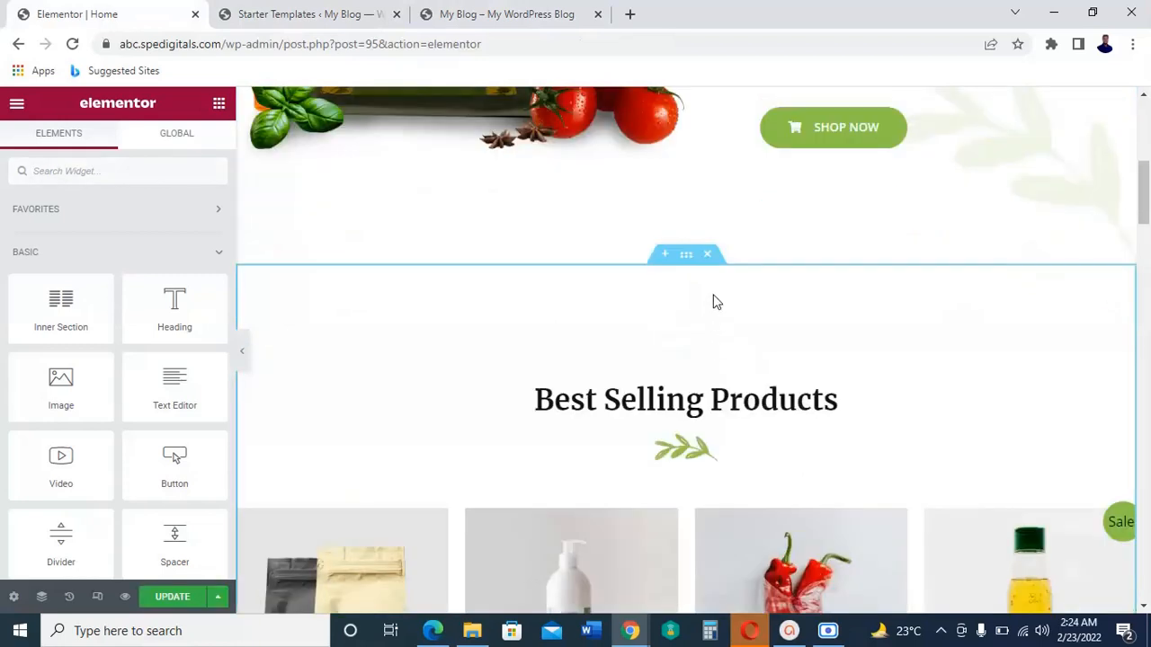
scroll(717, 303, "down", 9)
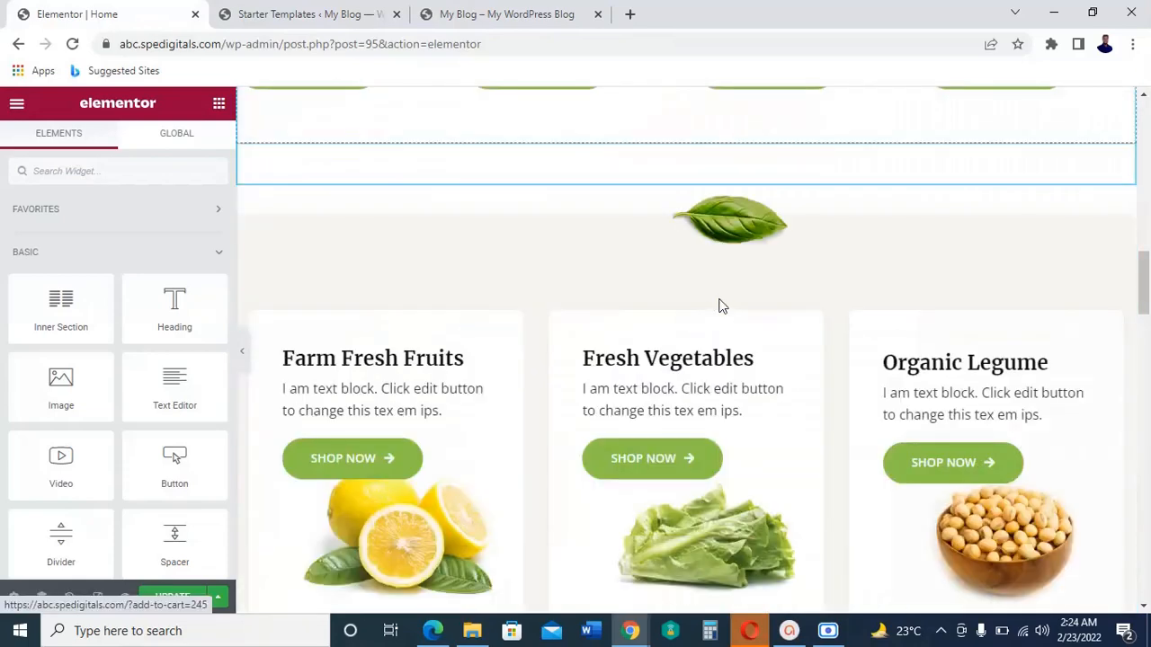
scroll(720, 306, "down", 2)
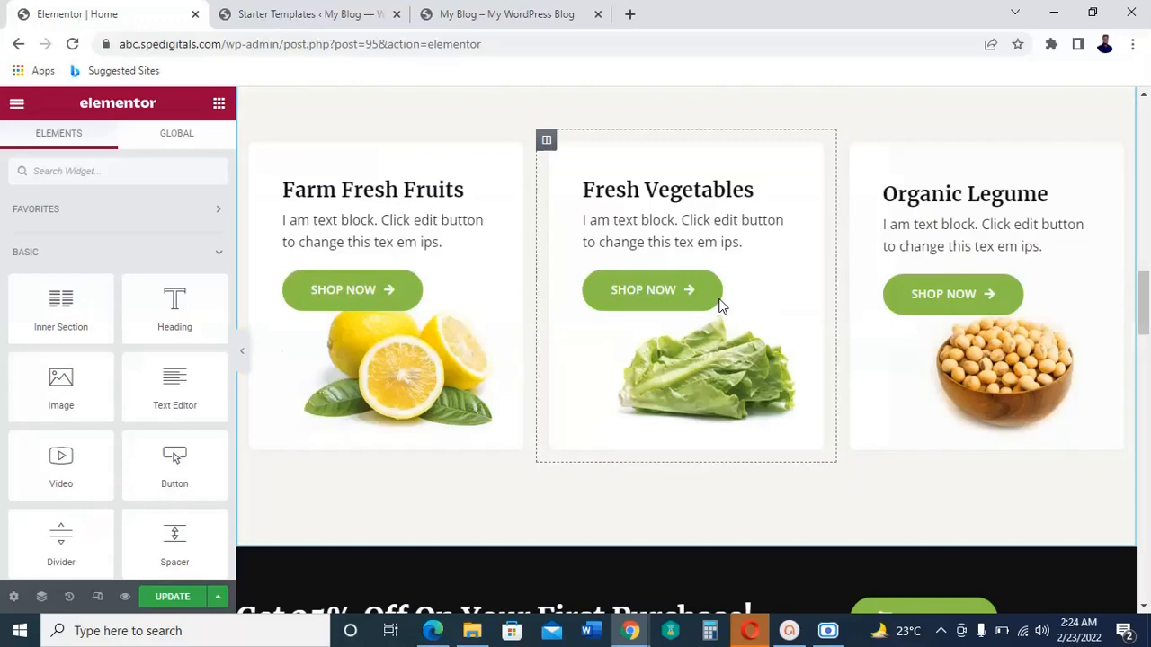
scroll(720, 305, "up", 10)
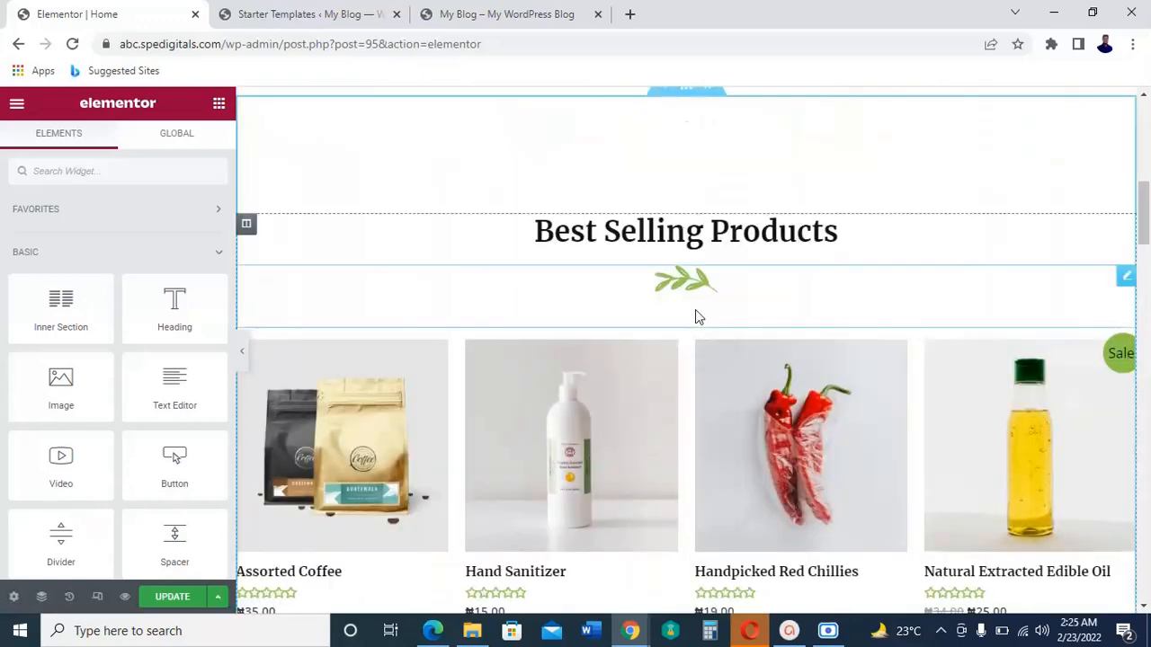
scroll(695, 309, "up", 2)
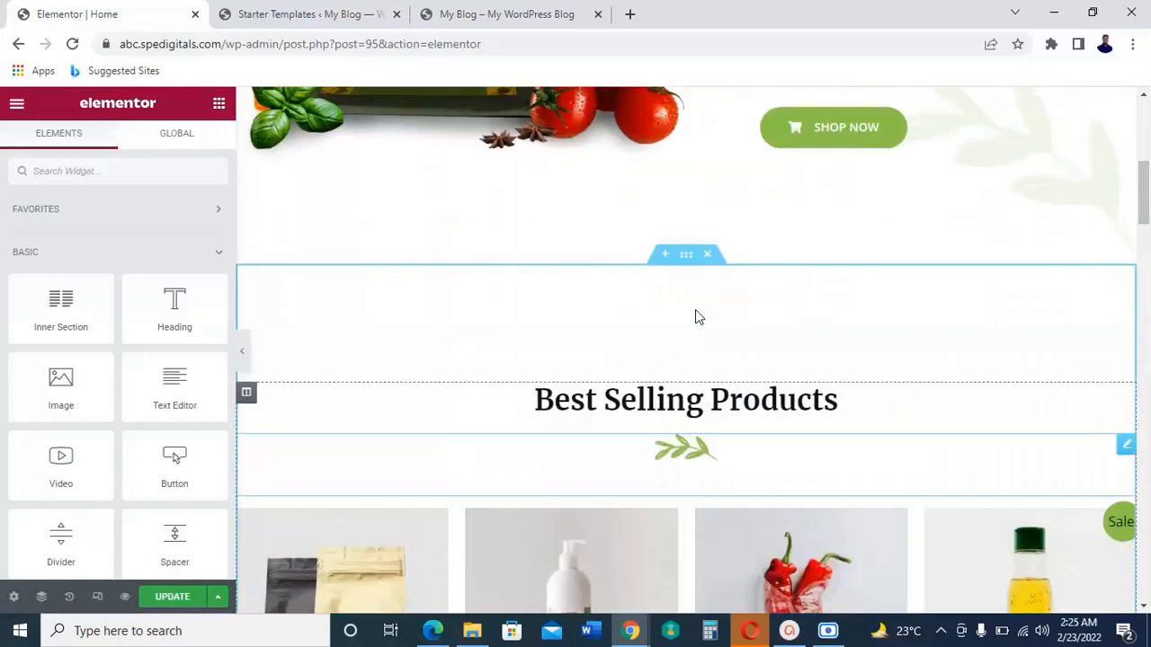
left_click(708, 257)
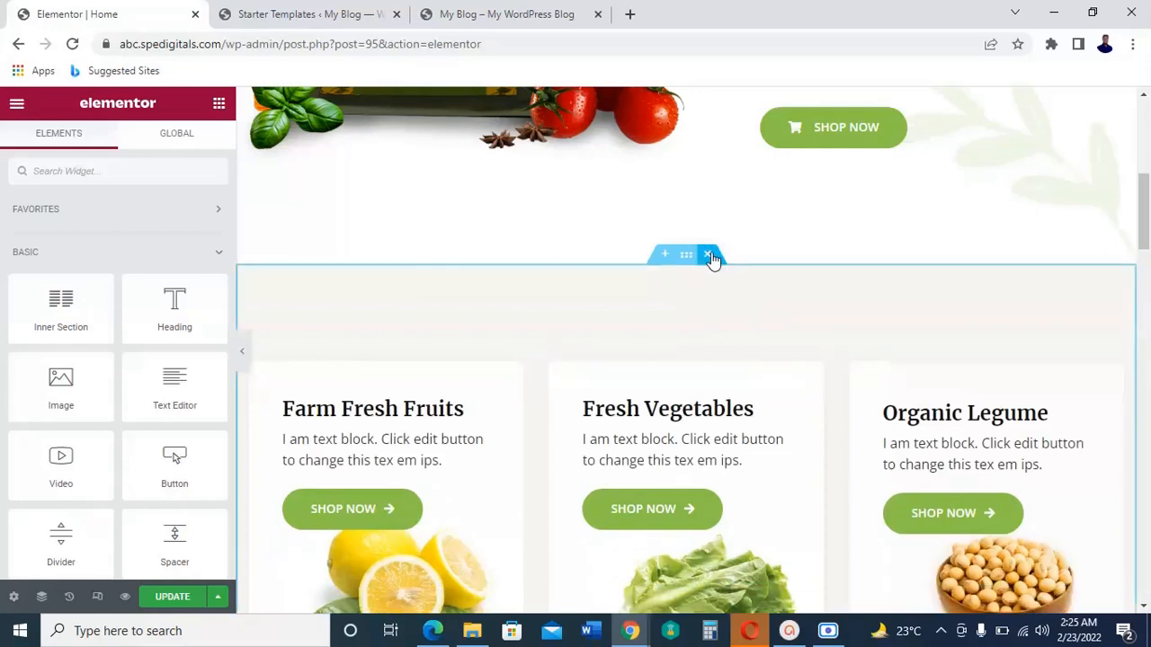
Step: Delete the product category cards, the "Get 25% Off On Your First Purchase!" banner and the "Try It For Free" strip
left_click(710, 256)
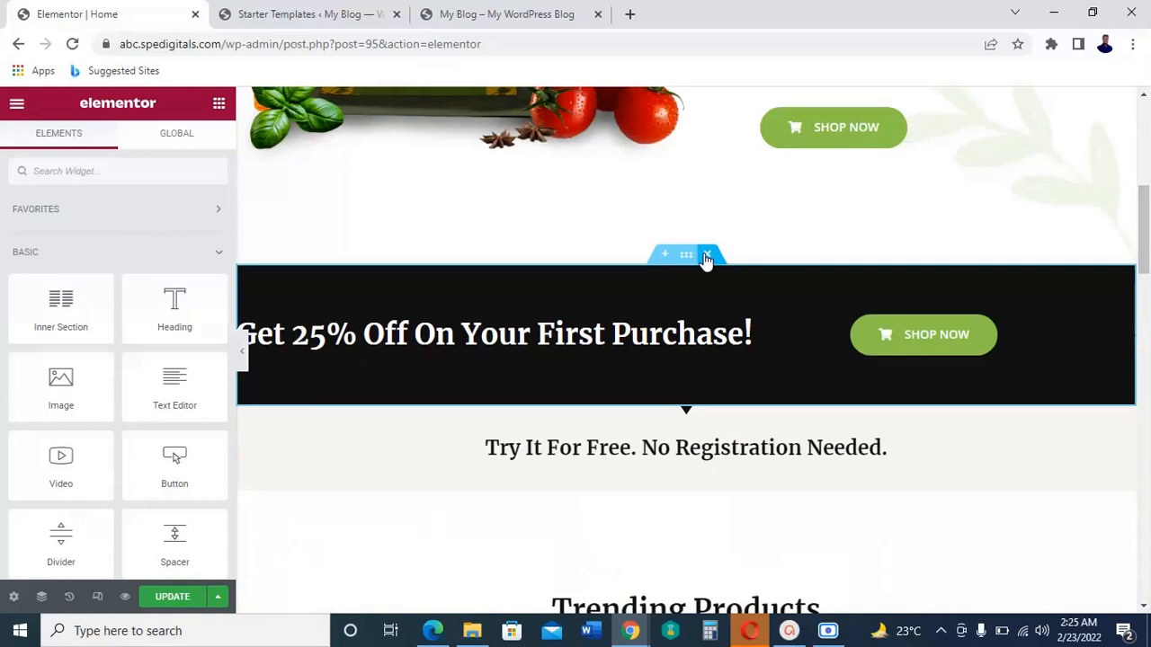
left_click(707, 256)
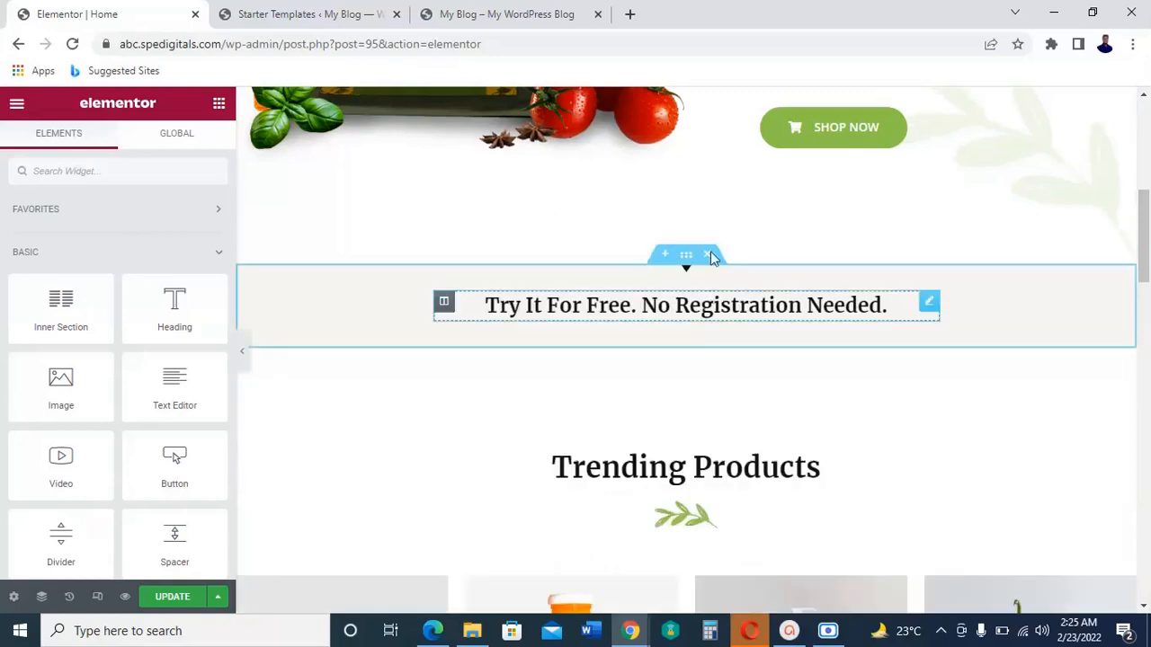
left_click(711, 258)
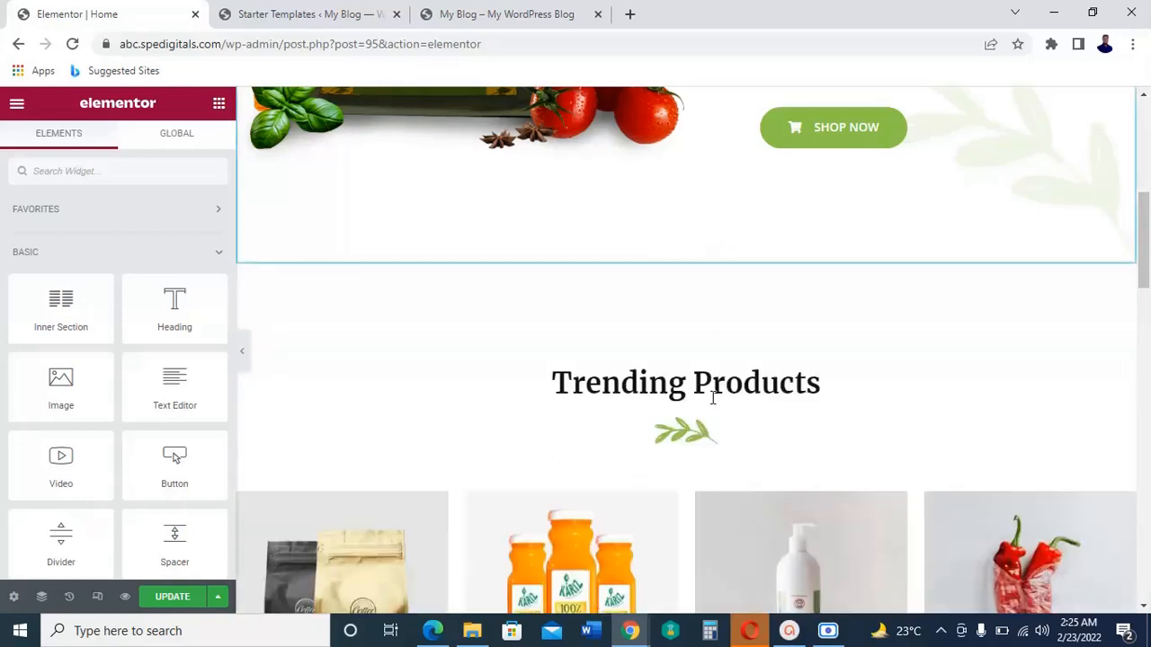
Step: Keep the Trending Products section and delete the Customers Reviews and Featured Brands sections below it
scroll(884, 421, "down", 4)
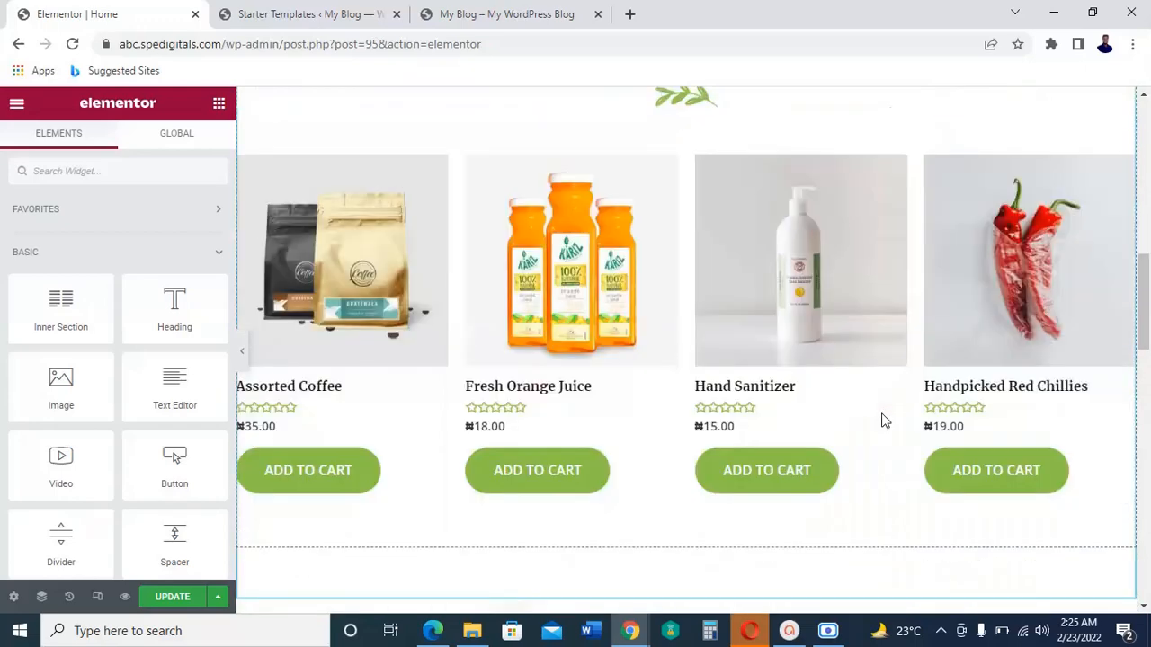
scroll(884, 419, "down", 1)
scroll(881, 419, "up", 4)
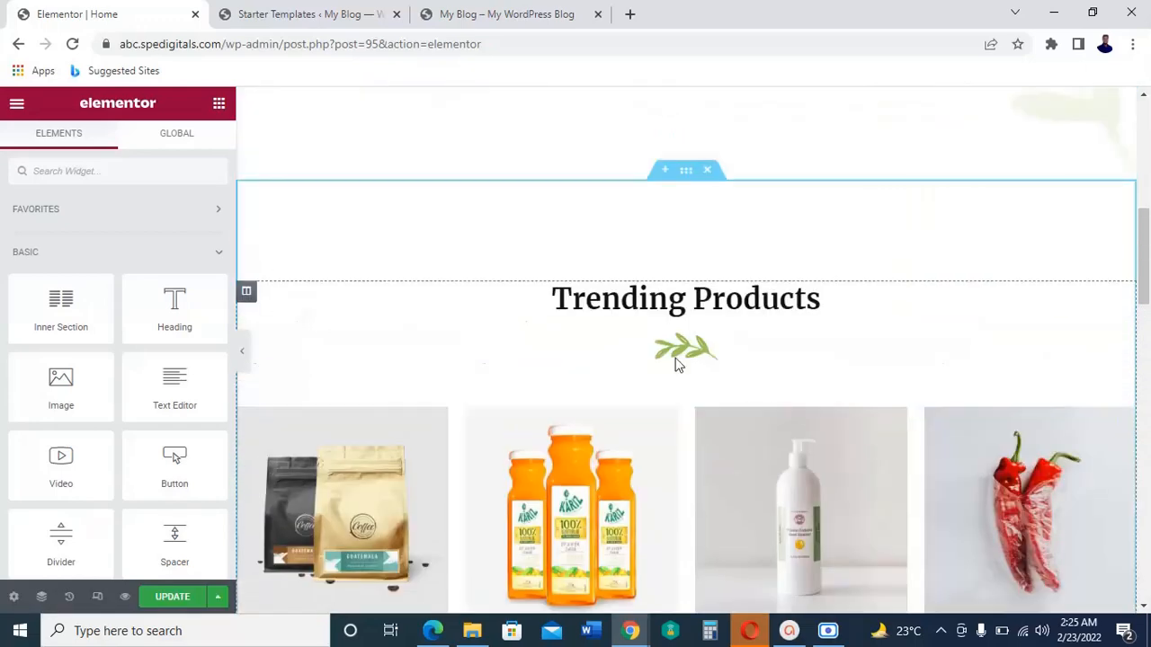
scroll(809, 441, "down", 1)
scroll(809, 441, "down", 5)
scroll(807, 439, "down", 3)
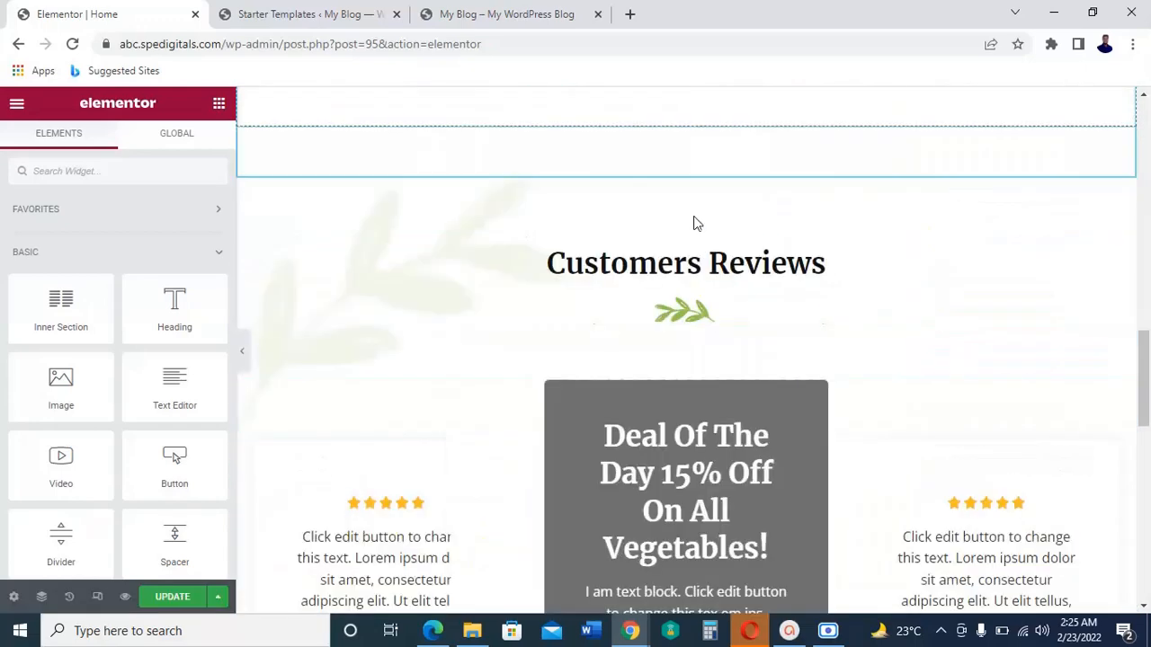
scroll(709, 207, "up", 2)
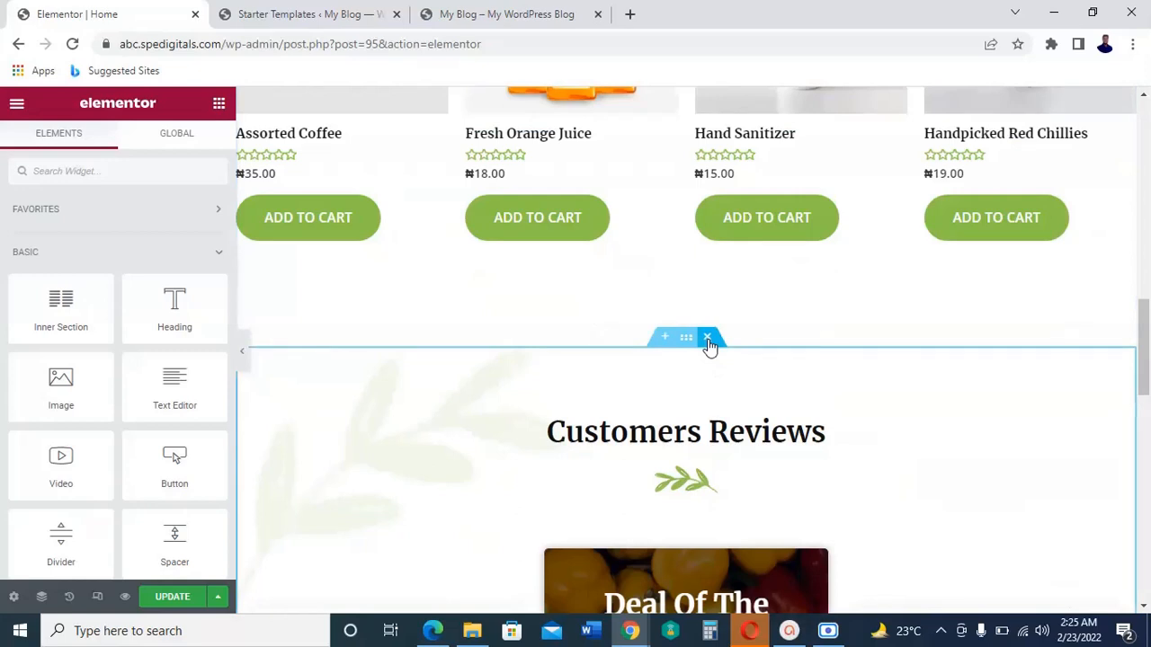
left_click(708, 339)
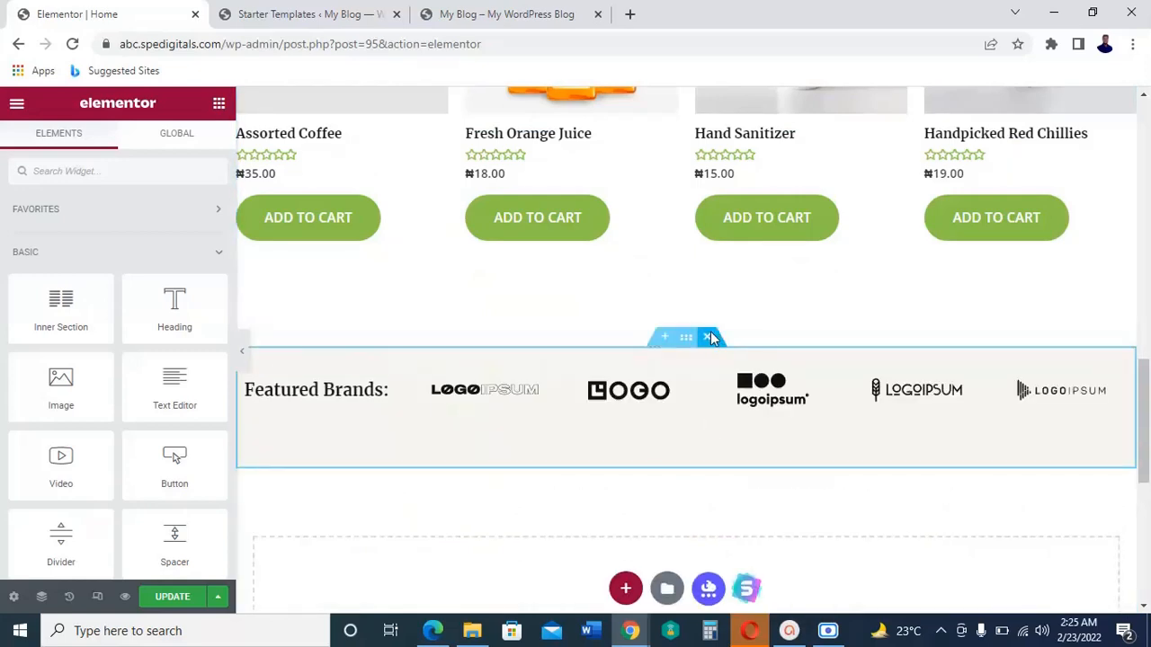
left_click(710, 338)
Step: Delete the "Join The Organic Movement!" hero section and add a new empty section above Trending Products
scroll(753, 369, "up", 5)
scroll(753, 369, "up", 10)
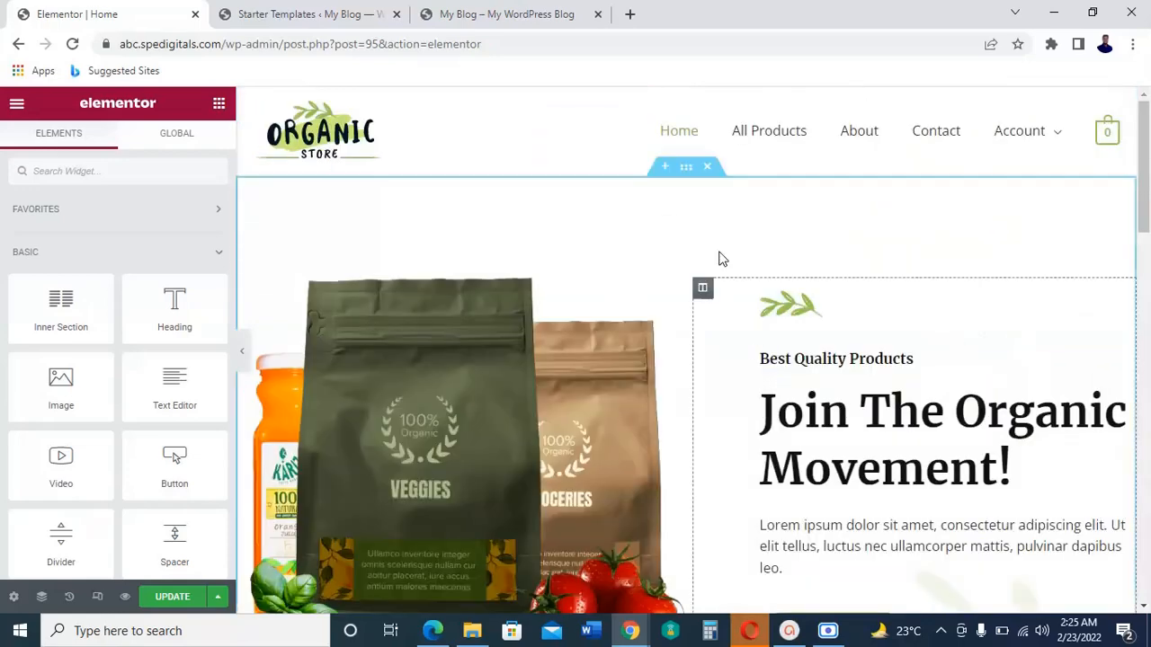
left_click(709, 168)
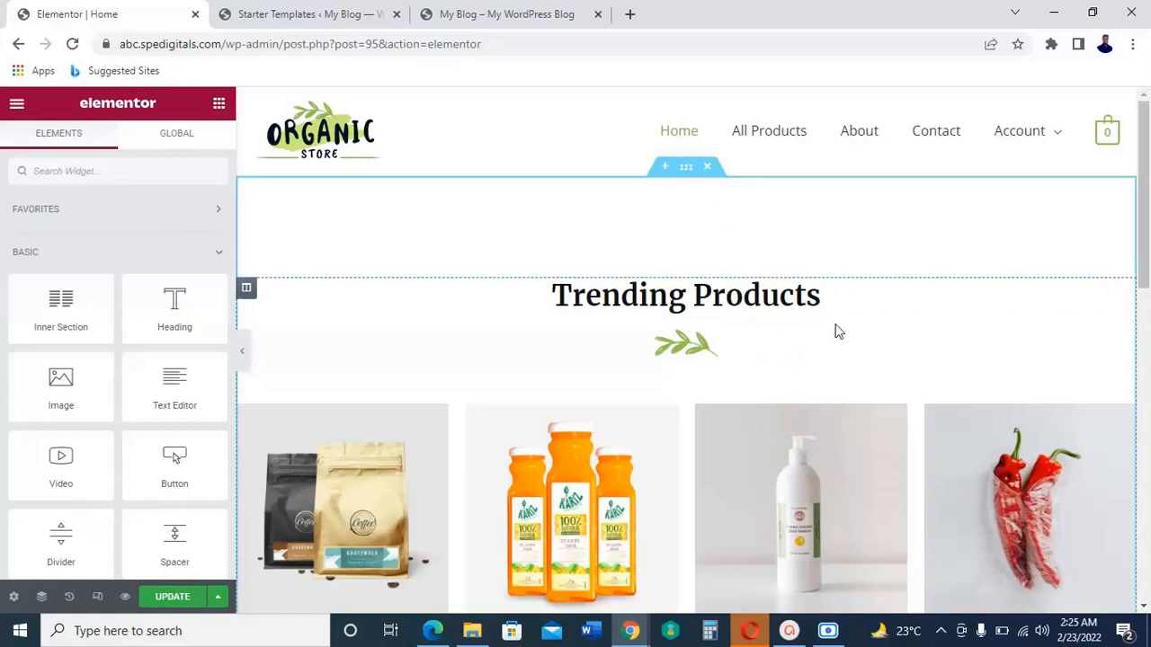
left_click(665, 171)
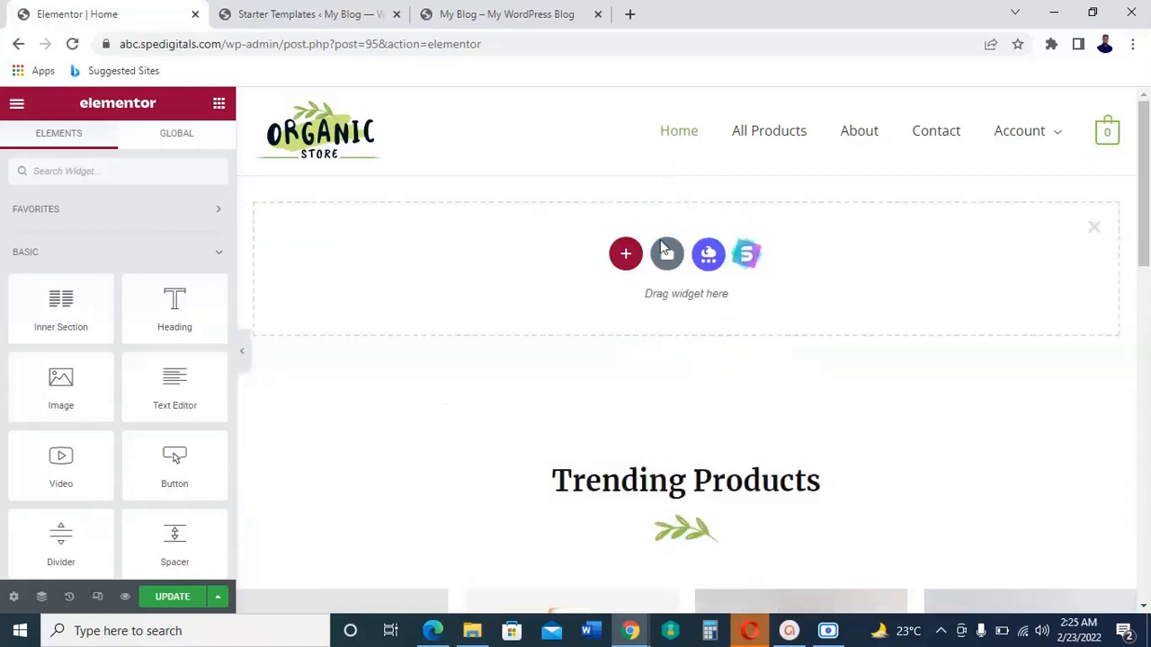
Step: Create a single-column section above Trending Products and insert the Product Grid widget into it
left_click(626, 254)
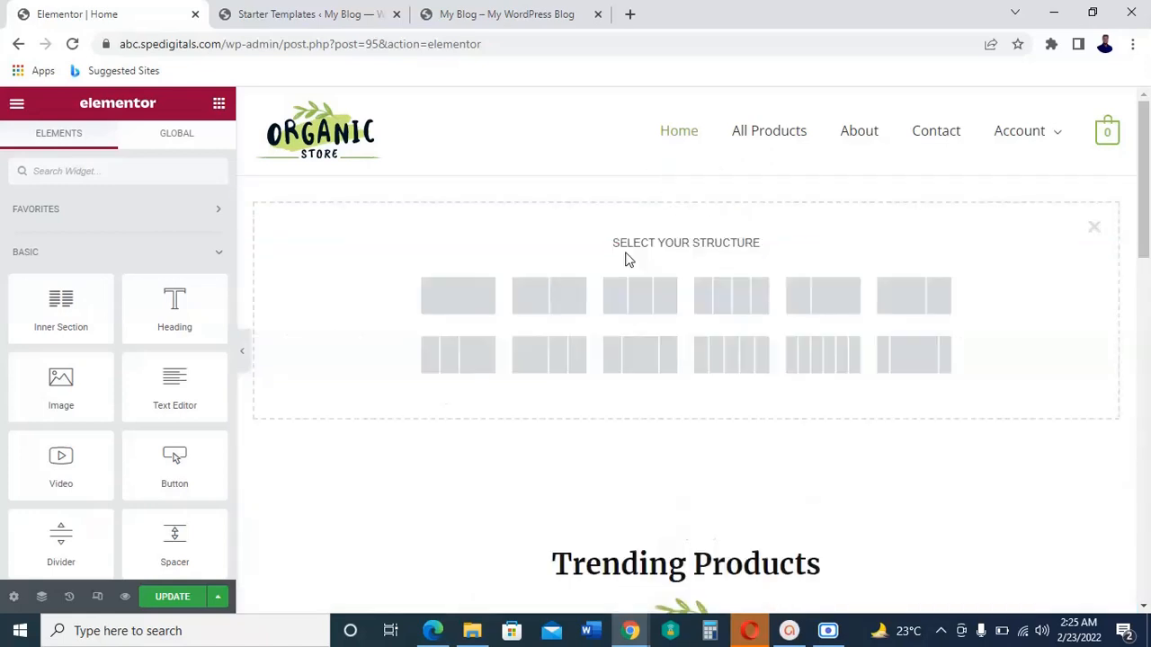
left_click(461, 302)
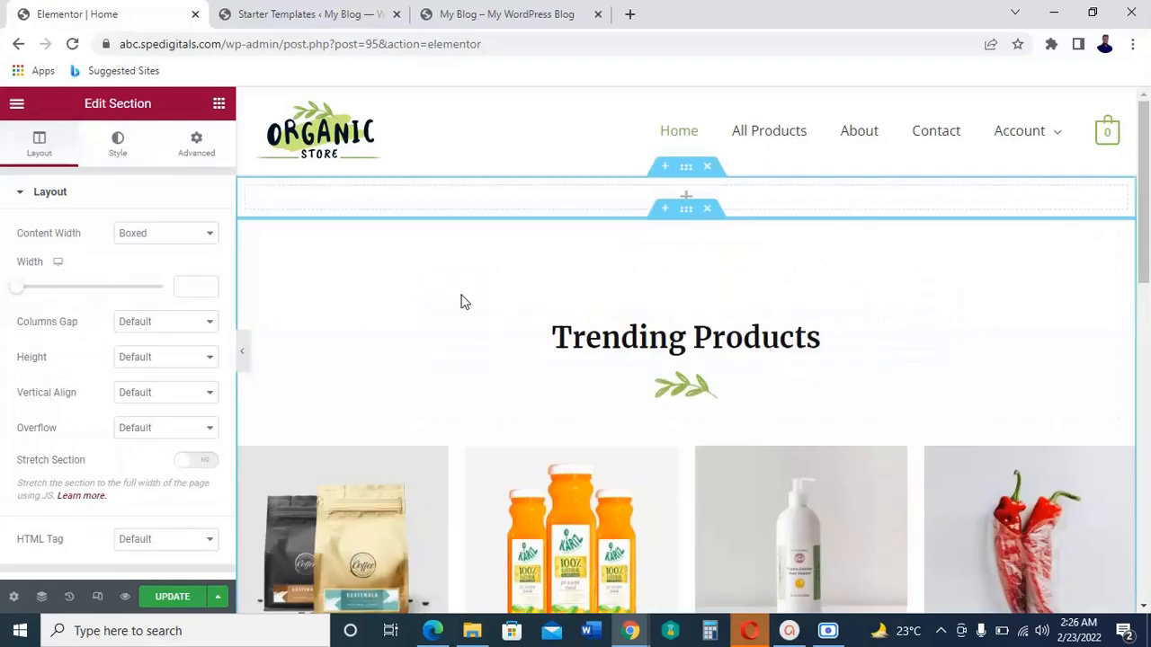
left_click(687, 198)
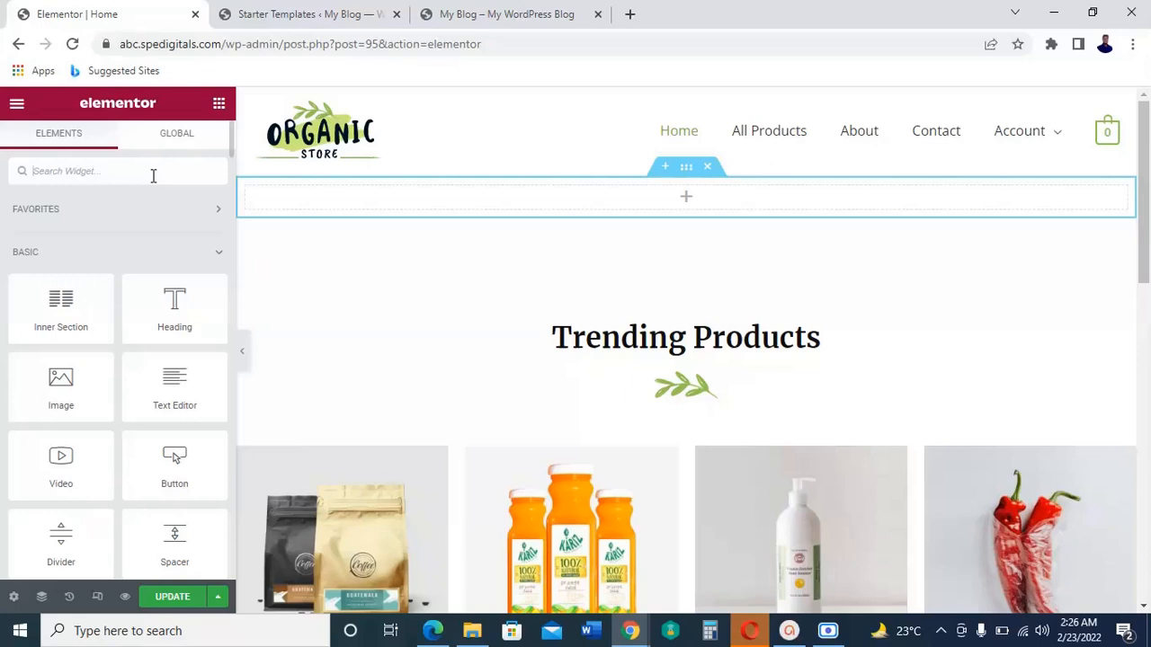
type("grid")
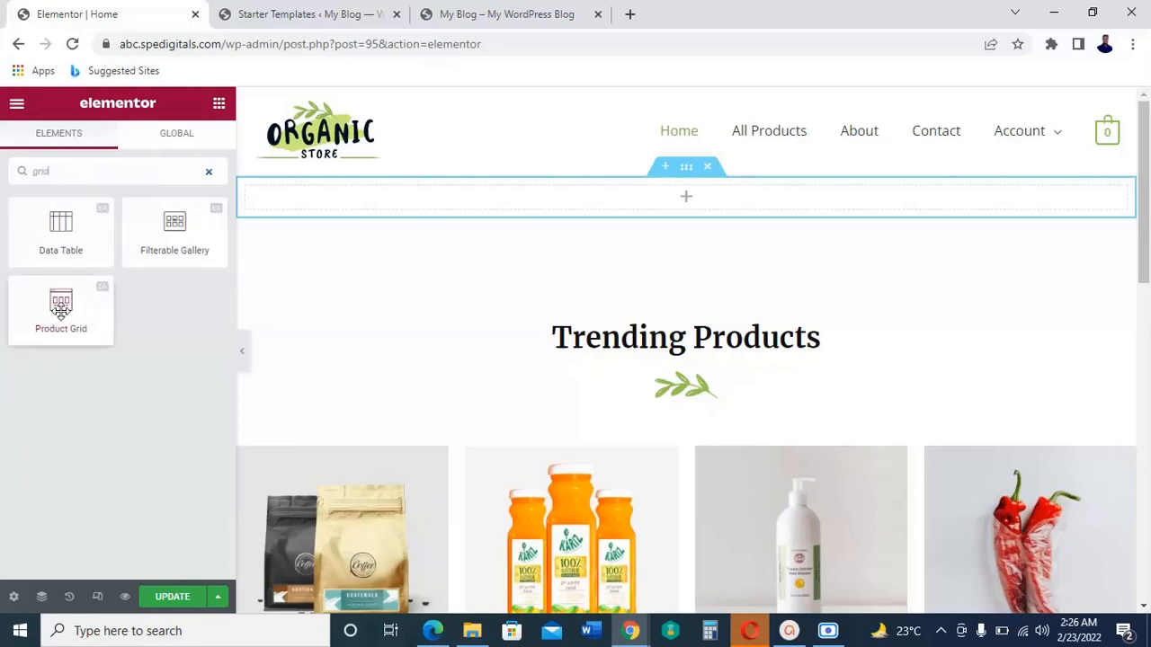
left_click_drag(60, 310, 632, 193)
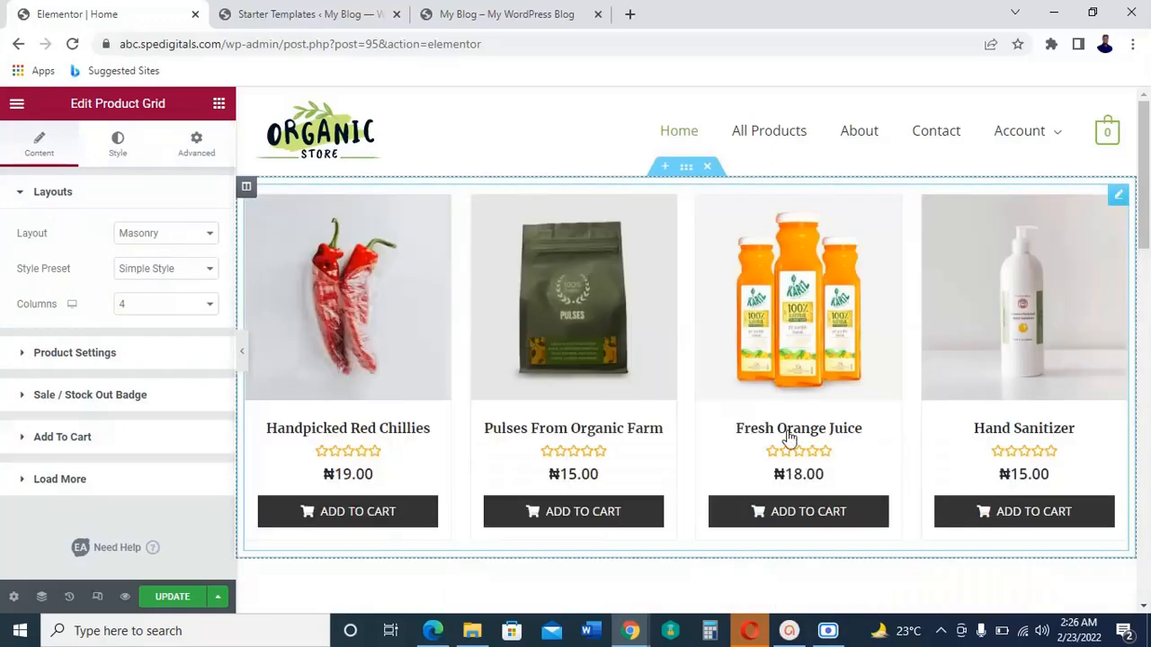
Step: Change the Product Grid's layout to Grid and set it to 5 columns
scroll(1084, 470, "down", 2)
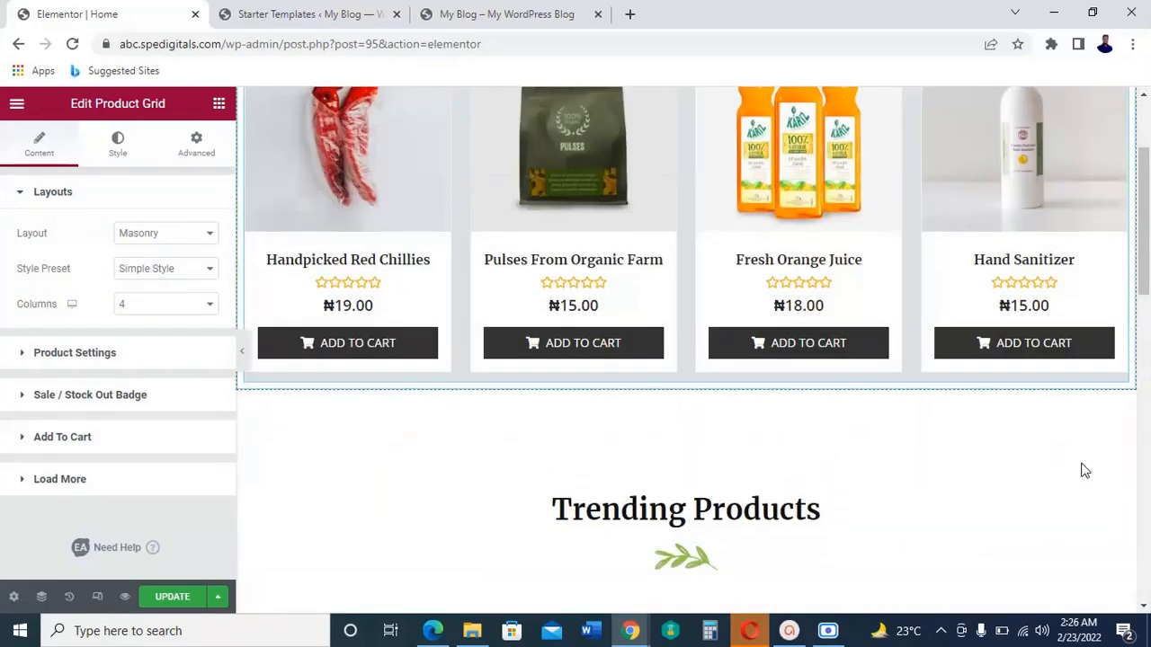
scroll(1083, 470, "up", 2)
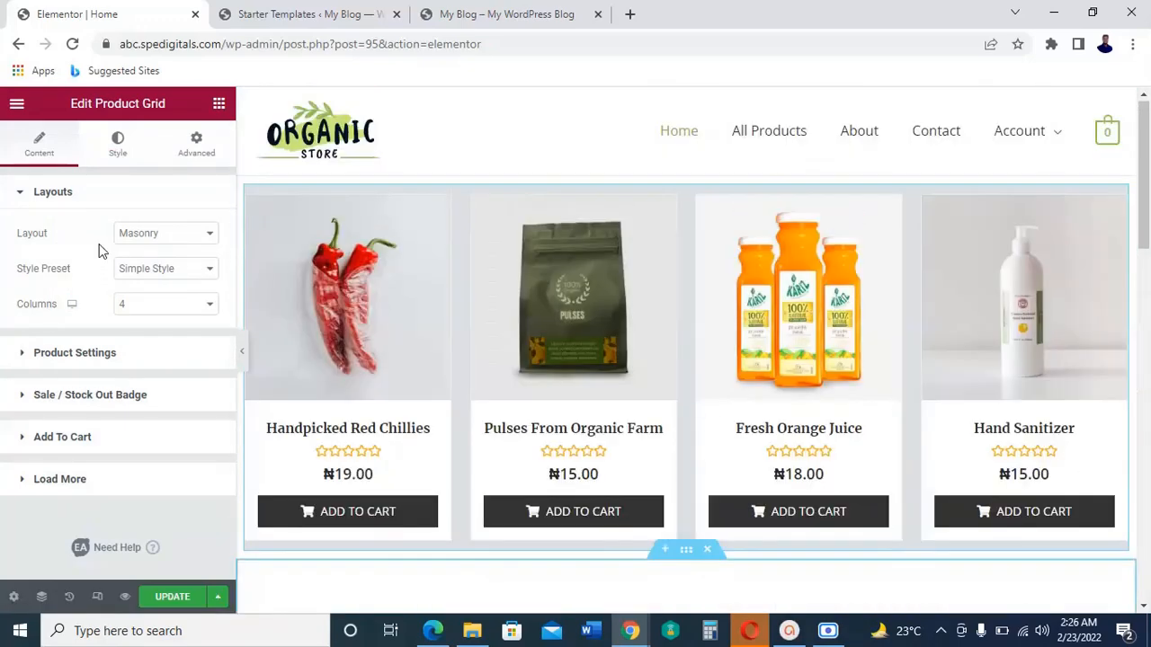
left_click(206, 235)
left_click(163, 251)
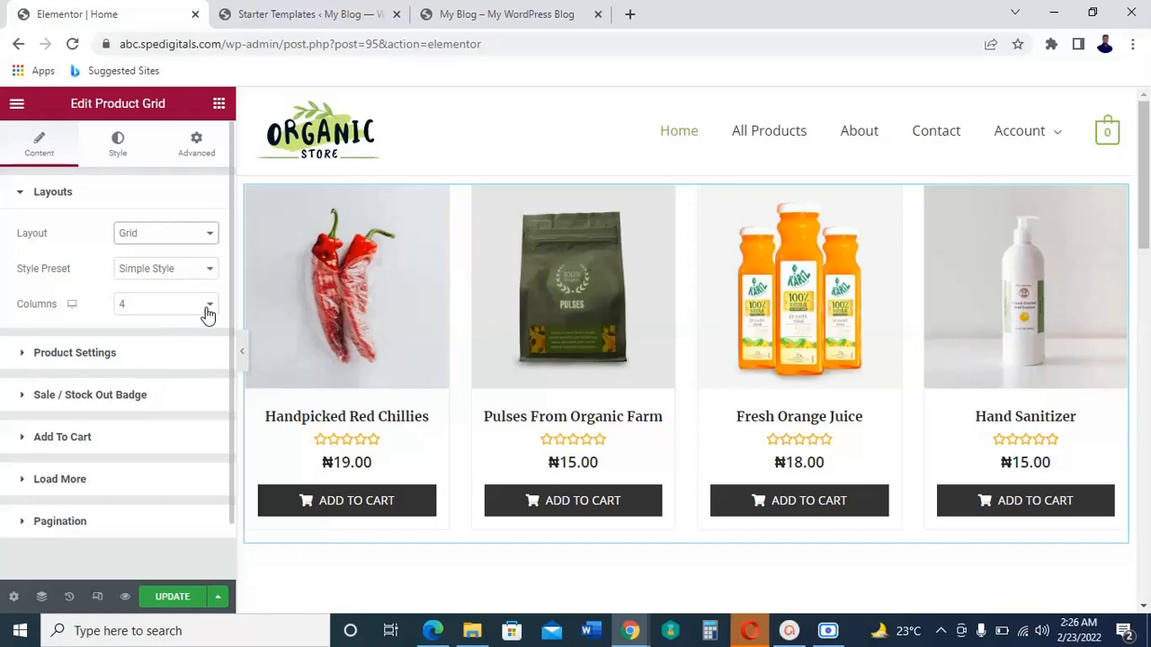
left_click(207, 312)
left_click(157, 383)
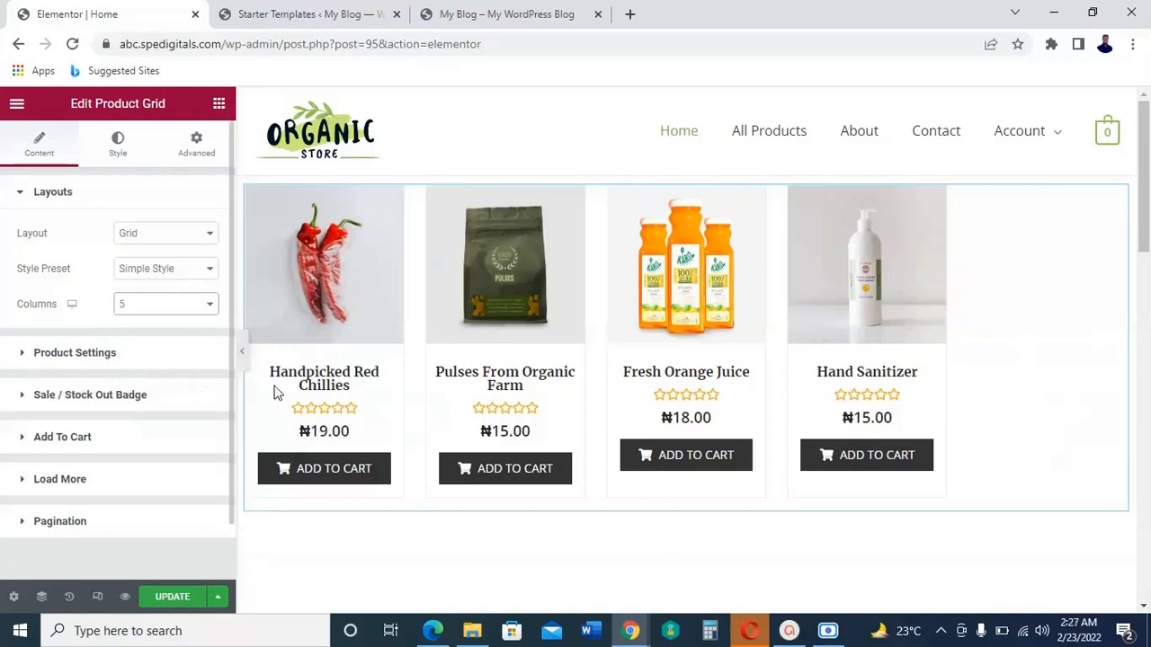
Step: Set the Product Grid's products count to 10 and update the page
left_click(76, 357)
left_click(185, 416)
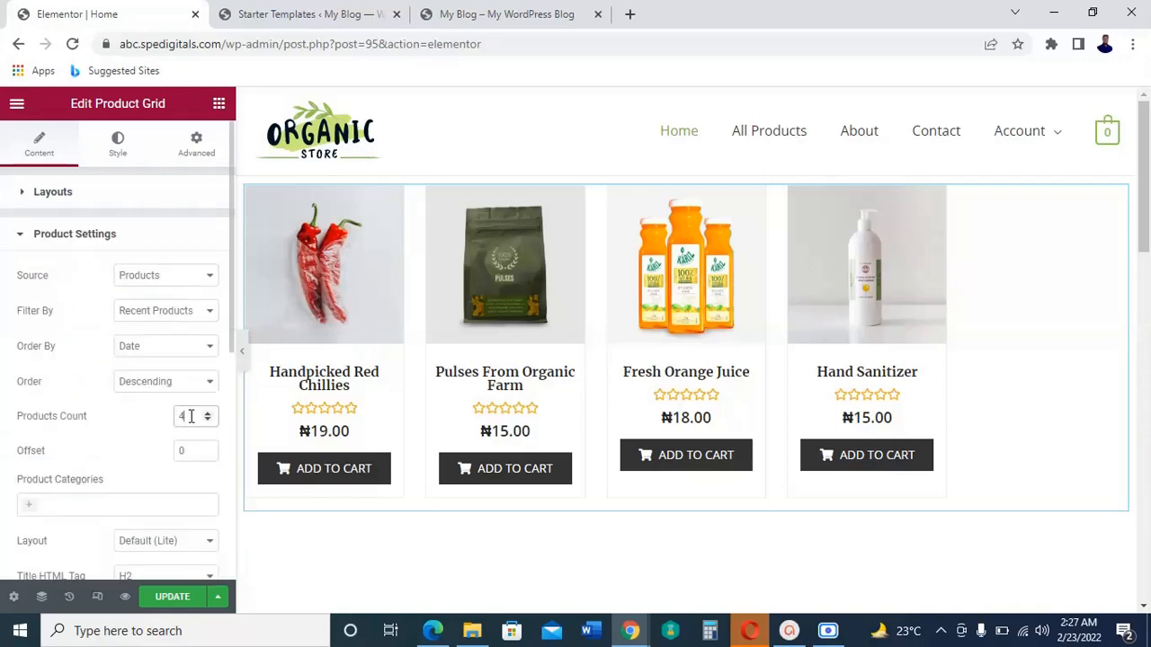
double_click(181, 415)
type("10")
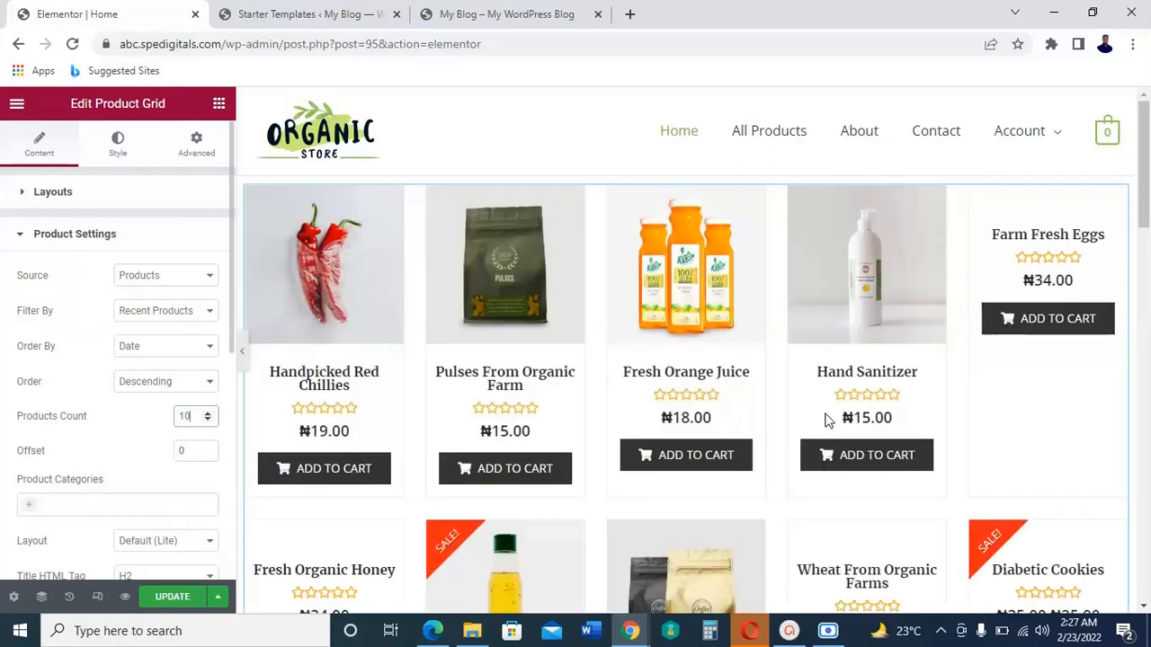
scroll(841, 412, "down", 1)
scroll(841, 410, "down", 2)
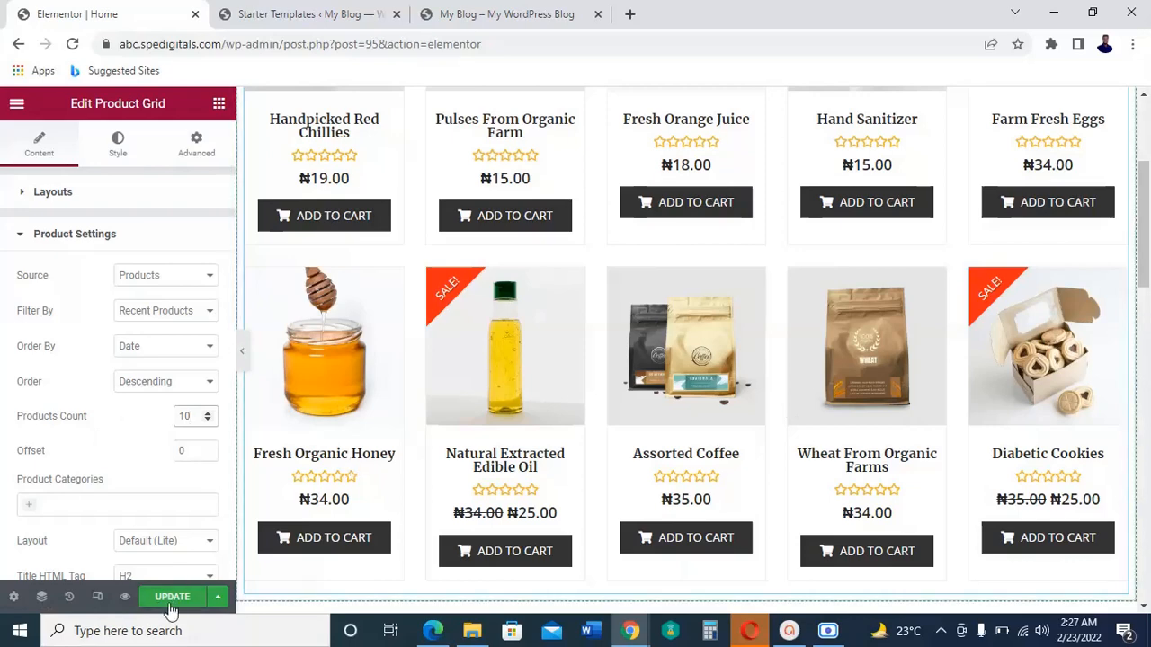
left_click(176, 605)
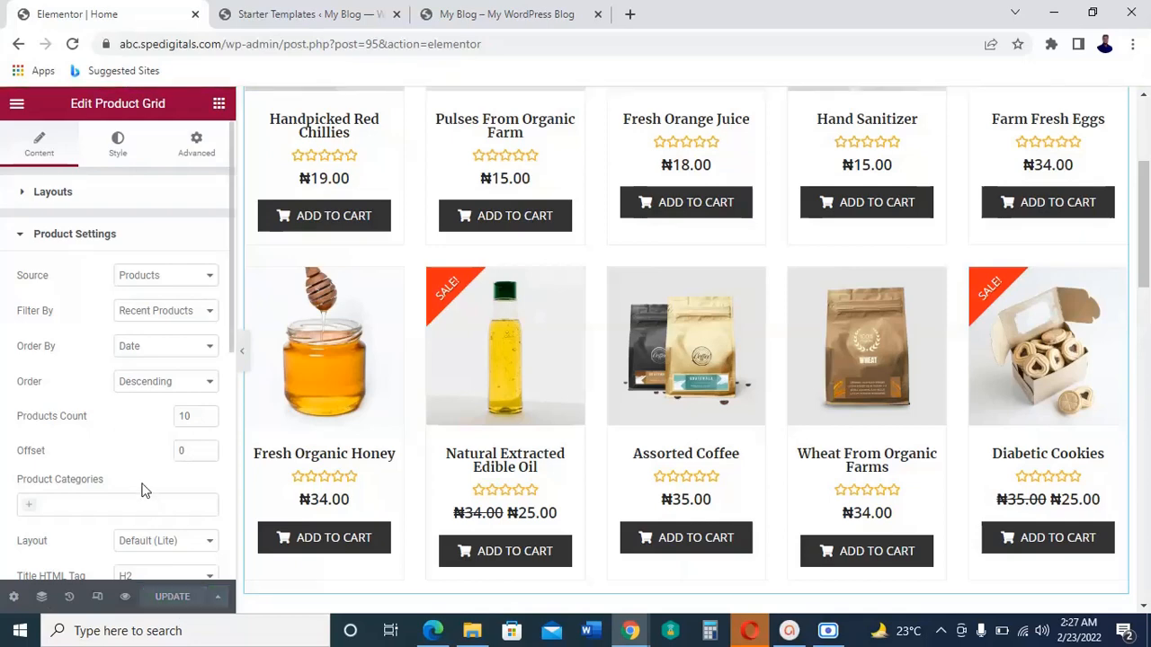
Step: Turn off the product rating in the Product Grid and set its image size to Thumbnail
scroll(99, 506, "down", 1)
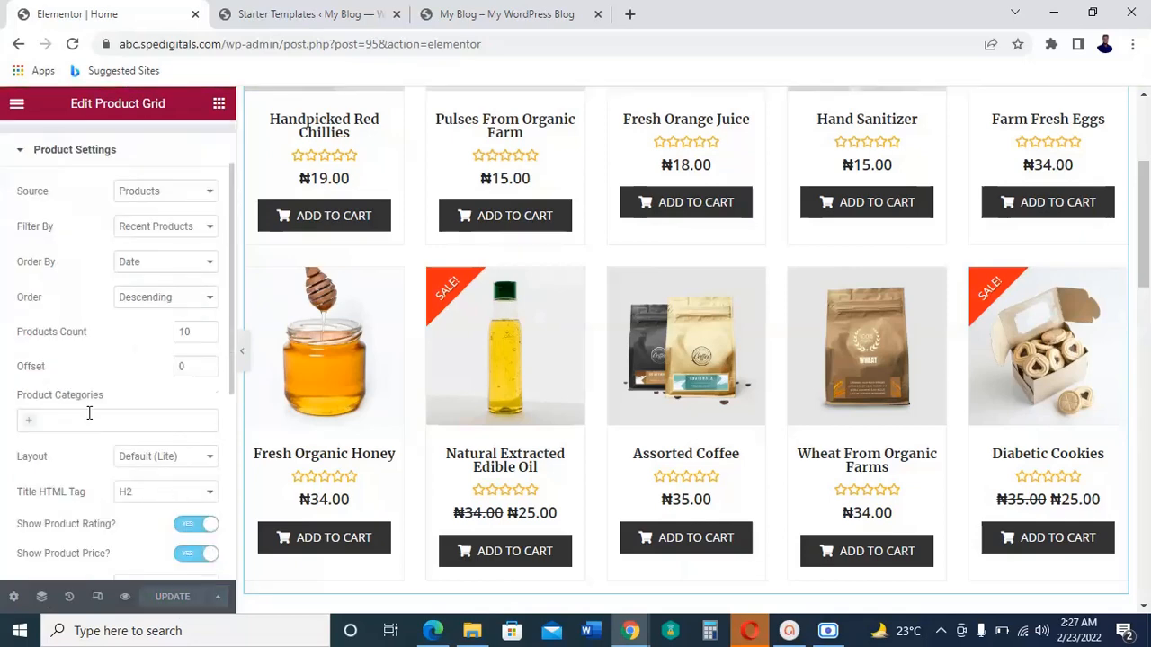
scroll(83, 419, "down", 2)
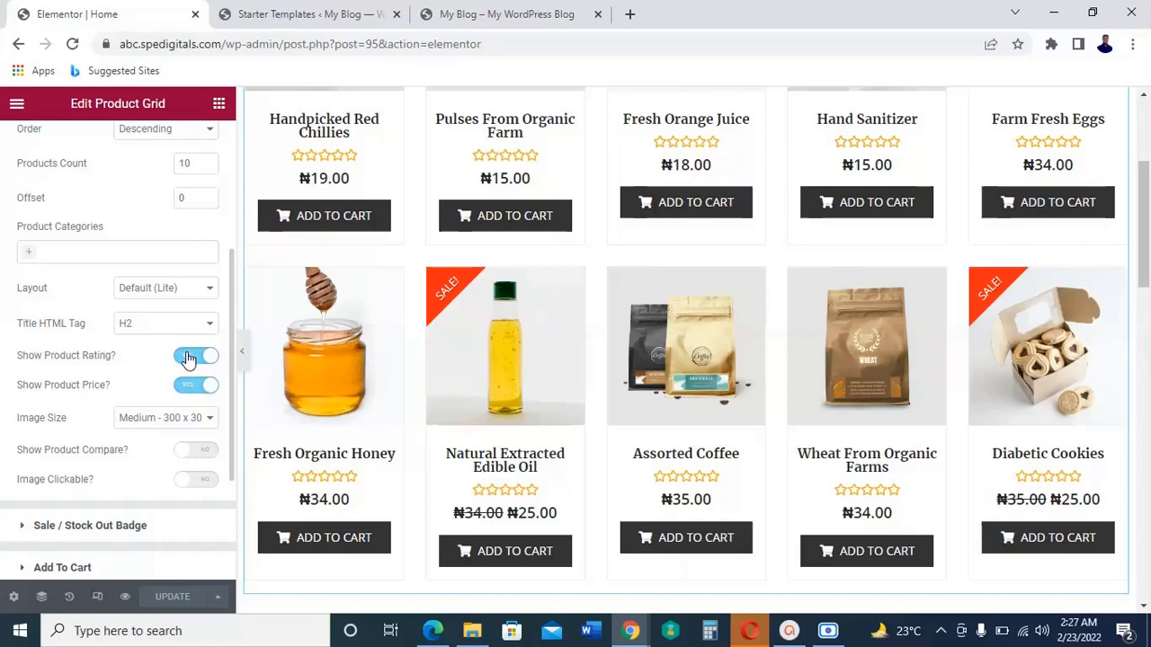
left_click(189, 357)
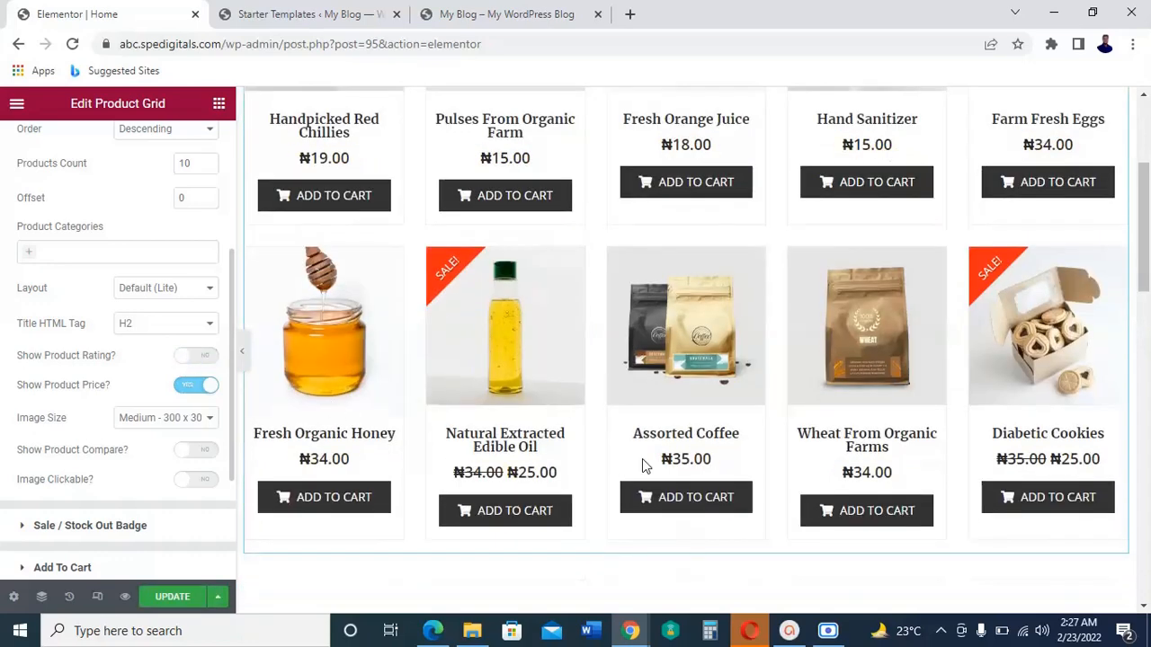
left_click(209, 420)
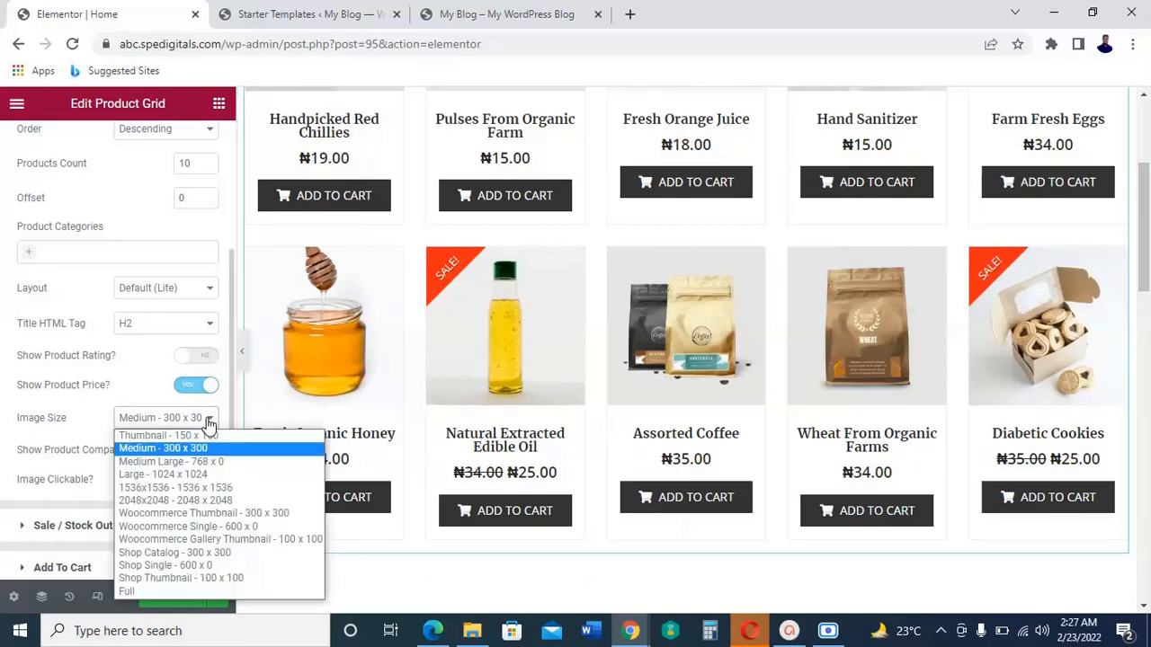
left_click(179, 446)
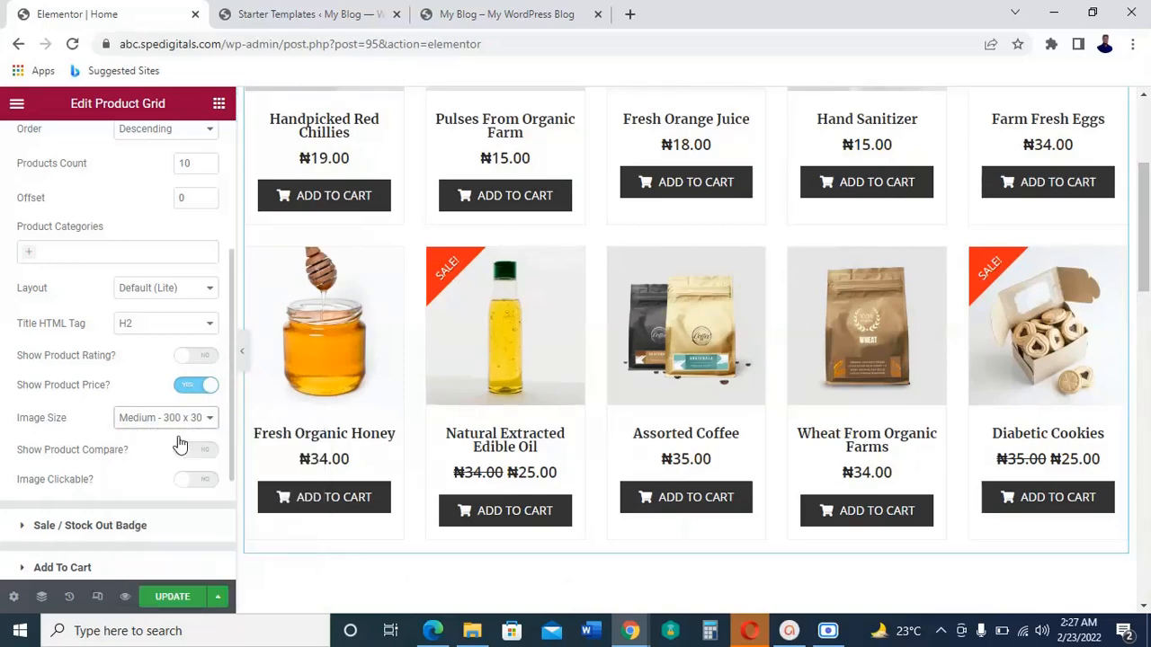
key("Up")
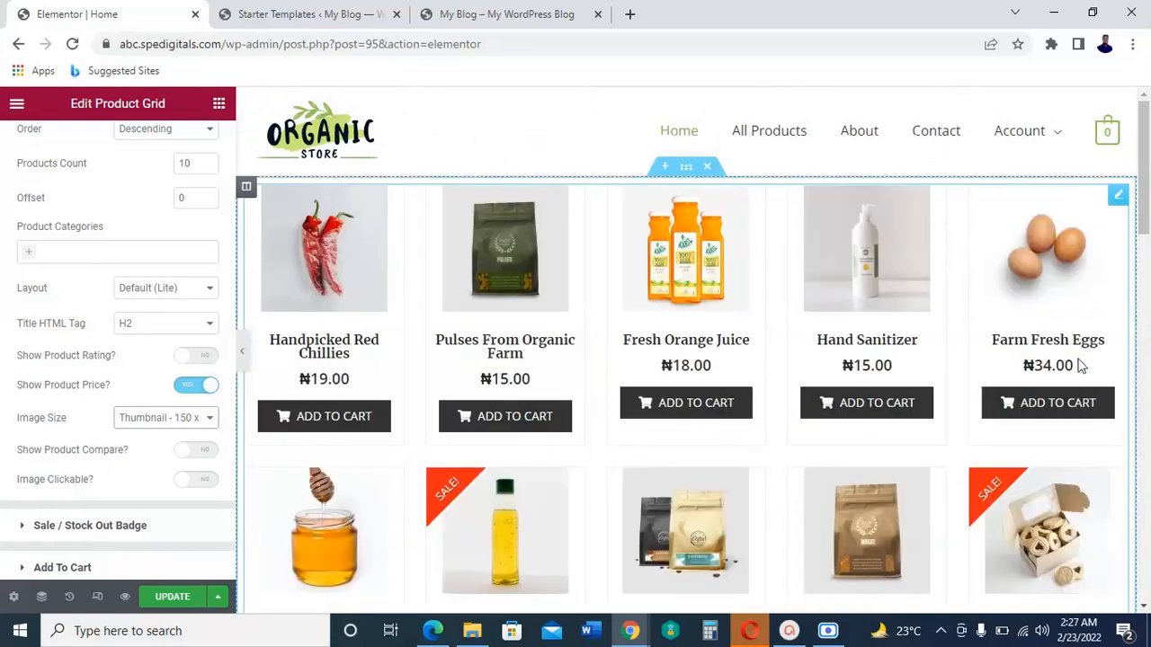
Step: Look over the remaining Product Grid settings and update the Home page
scroll(153, 495, "down", 2)
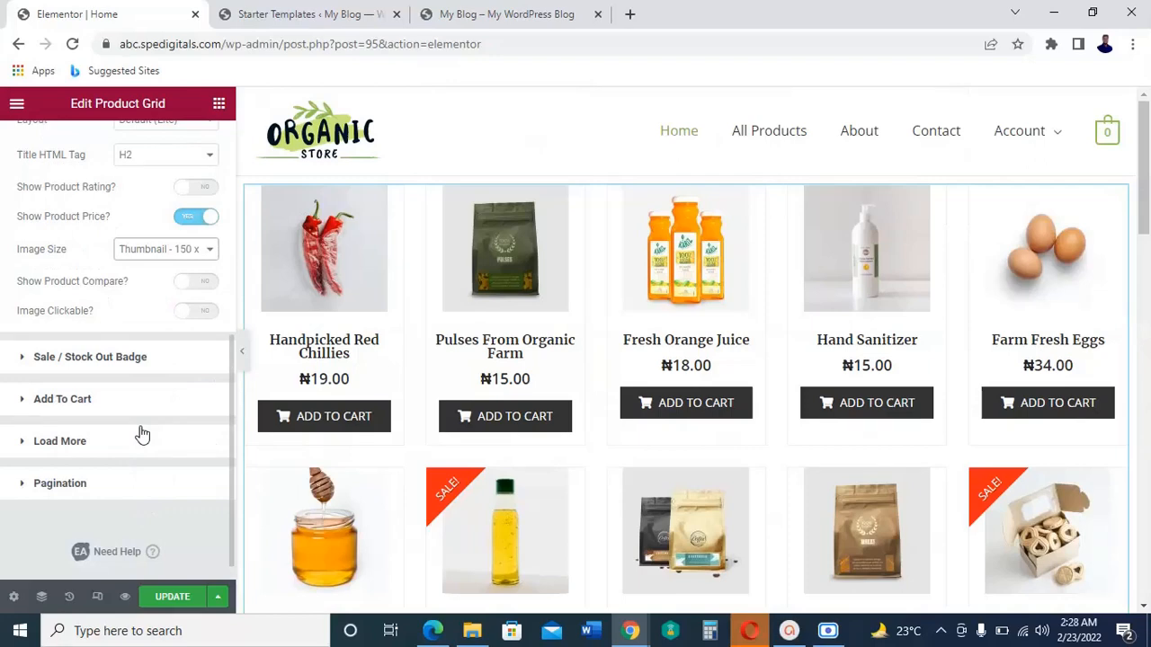
scroll(72, 409, "up", 3)
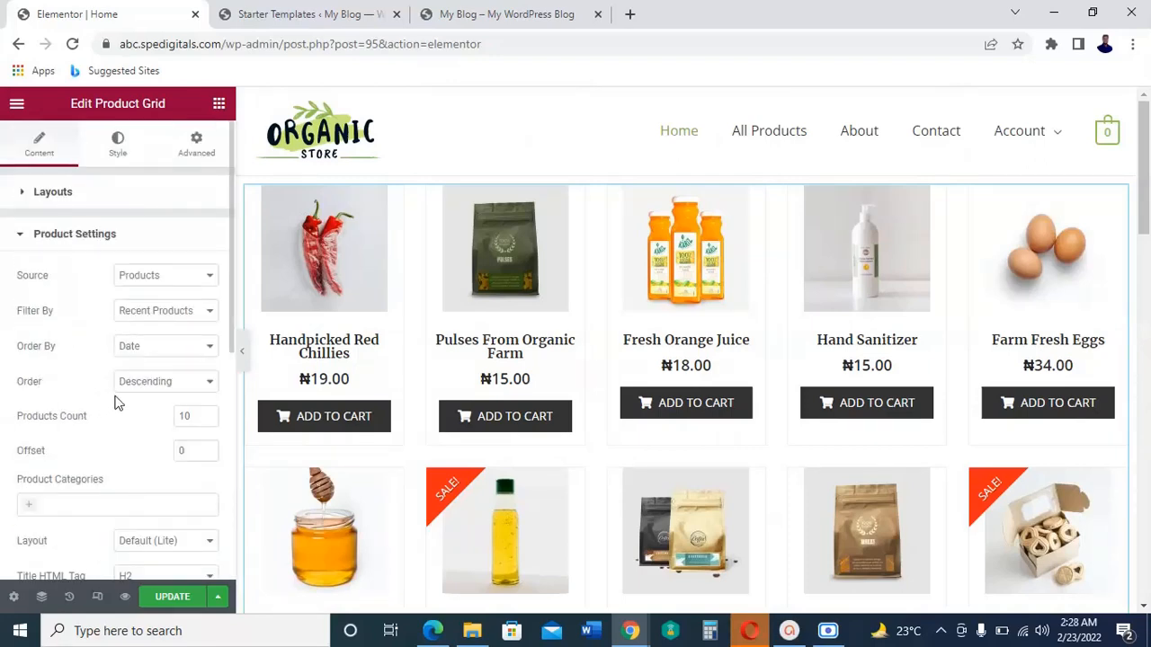
scroll(93, 416, "down", 2)
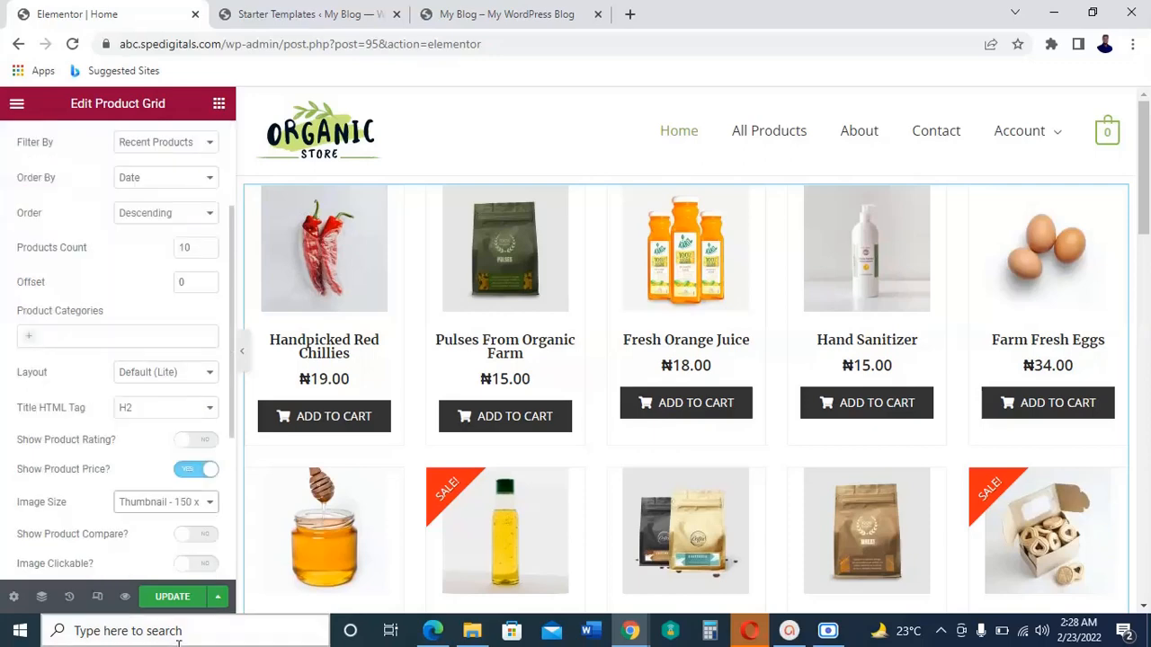
left_click(180, 600)
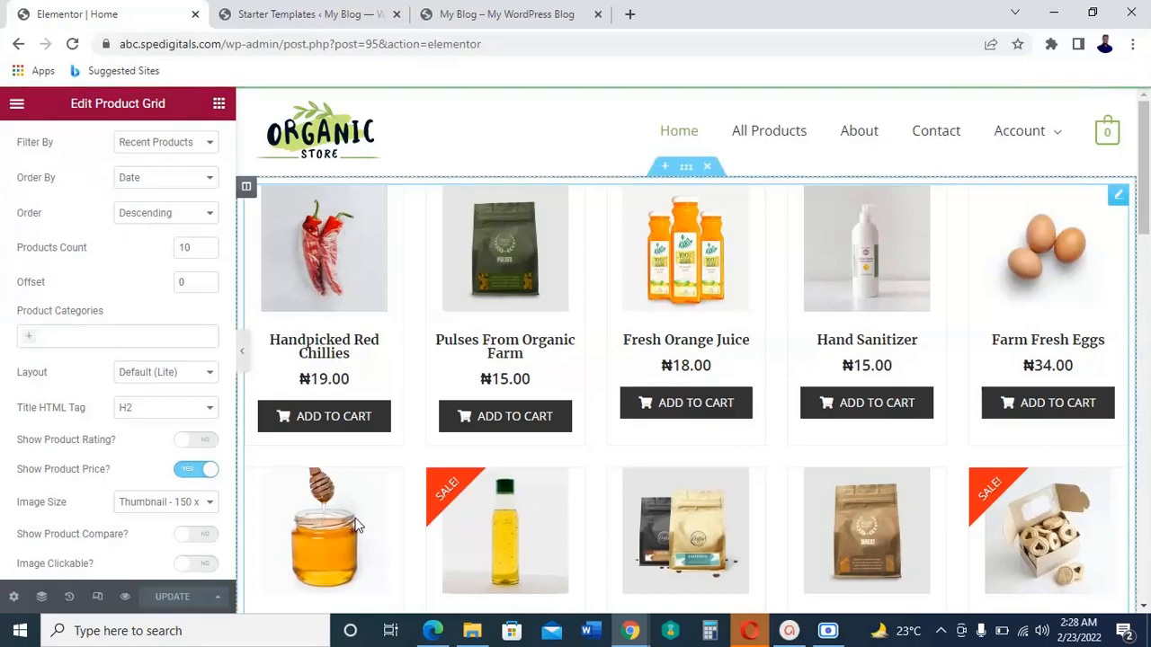
Step: Add a new single-column section above the product grid
left_click(665, 170)
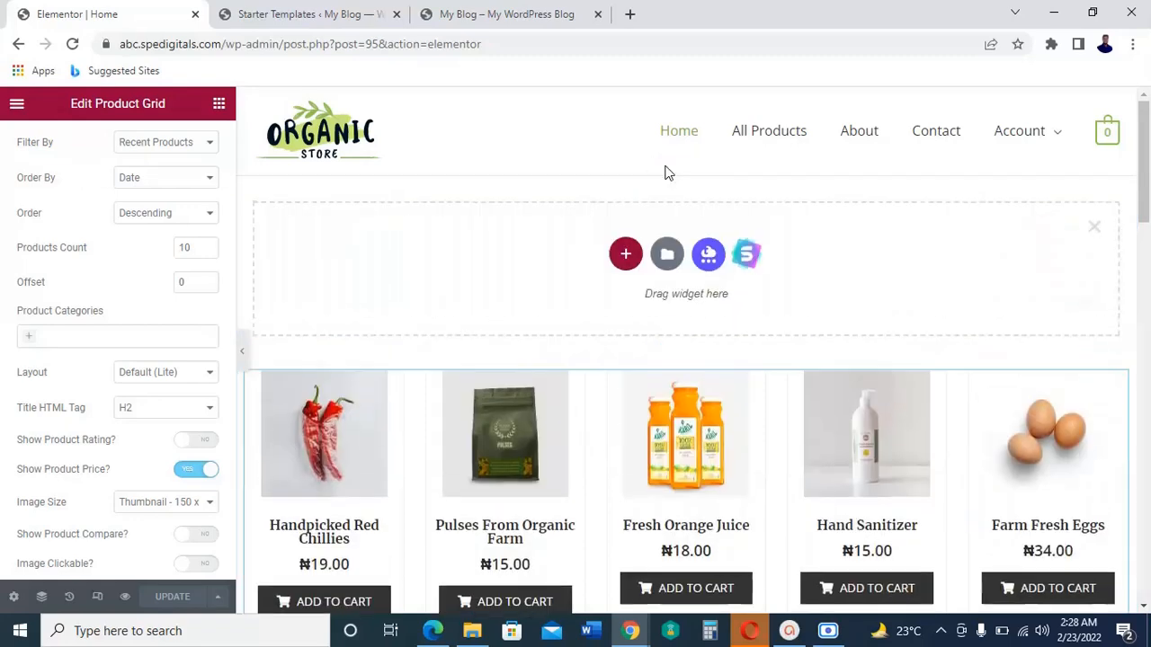
left_click(623, 261)
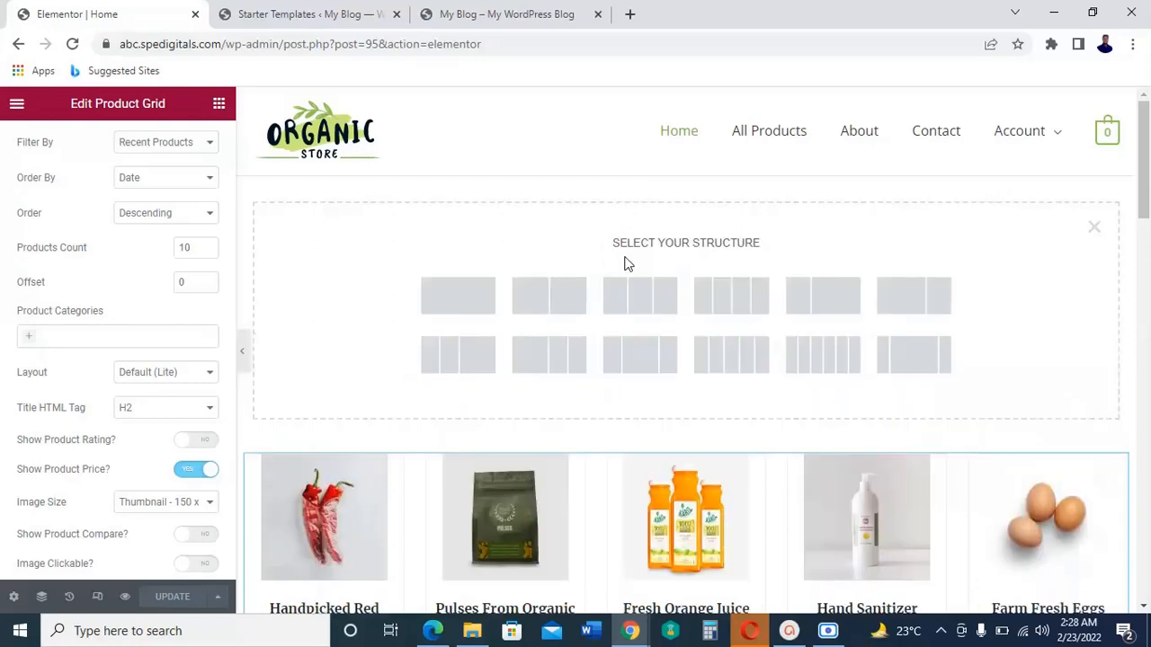
left_click(465, 305)
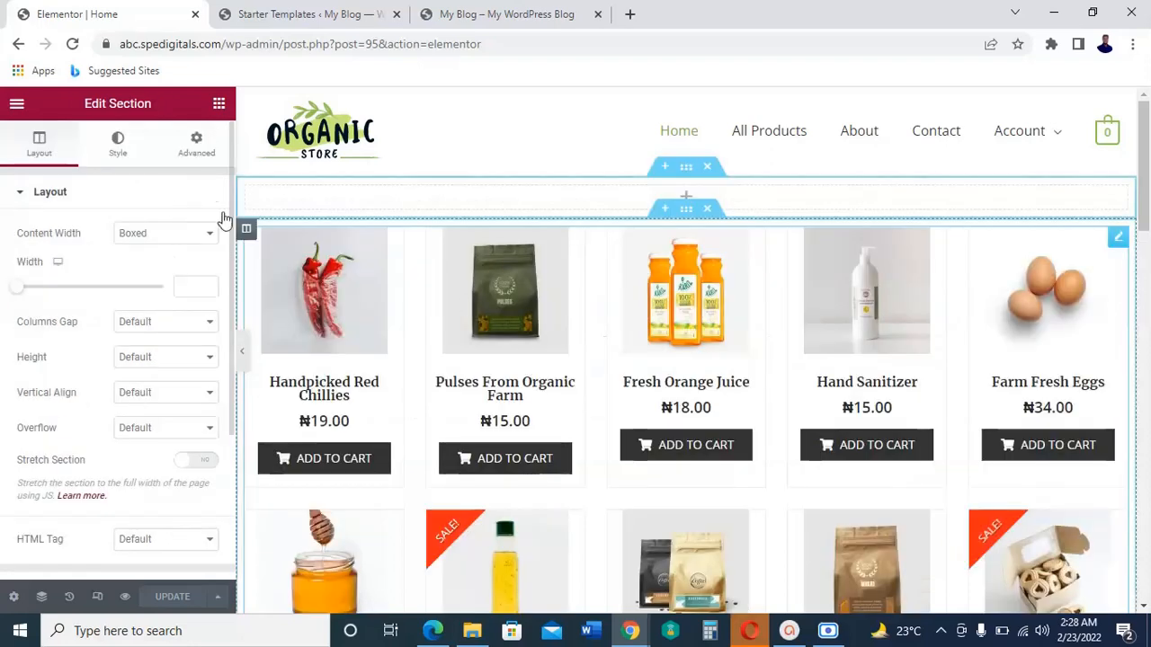
Step: Search the widgets for "caro" and place the Woo Product Carousel in the empty section above the product grid
left_click(687, 201)
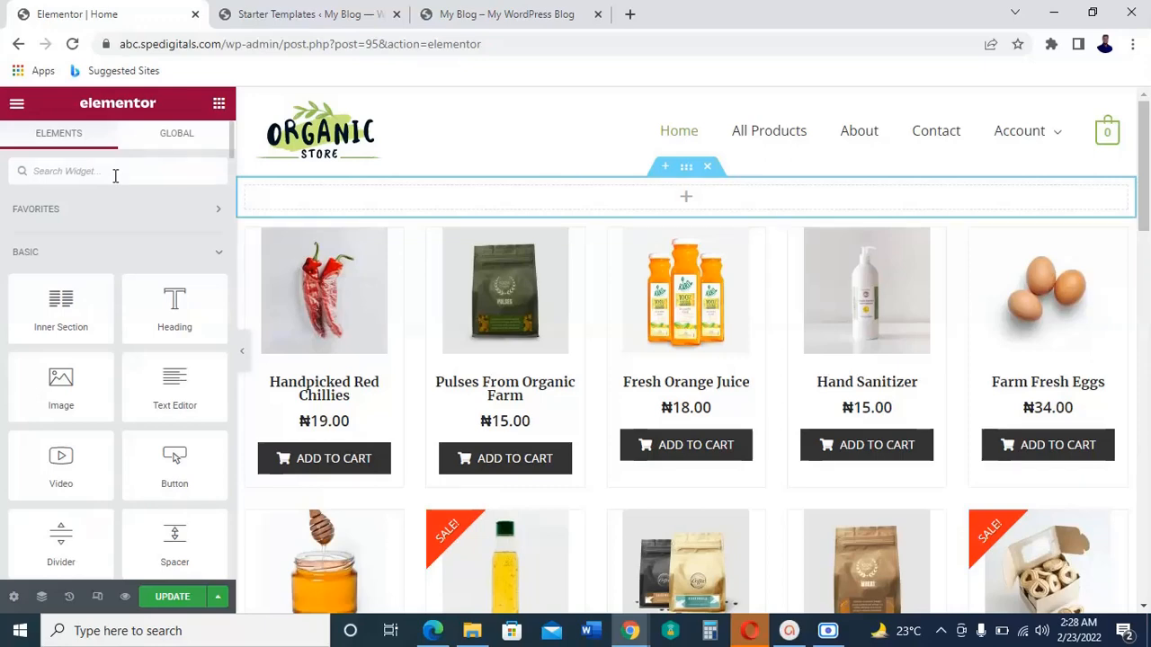
type("co")
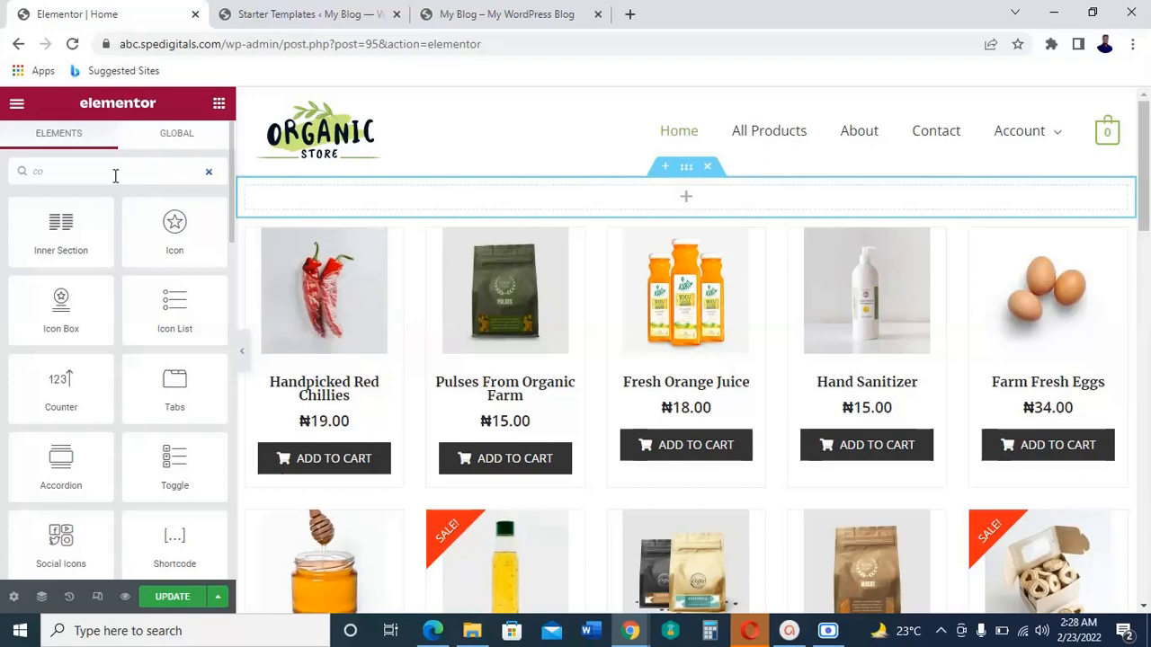
type("r")
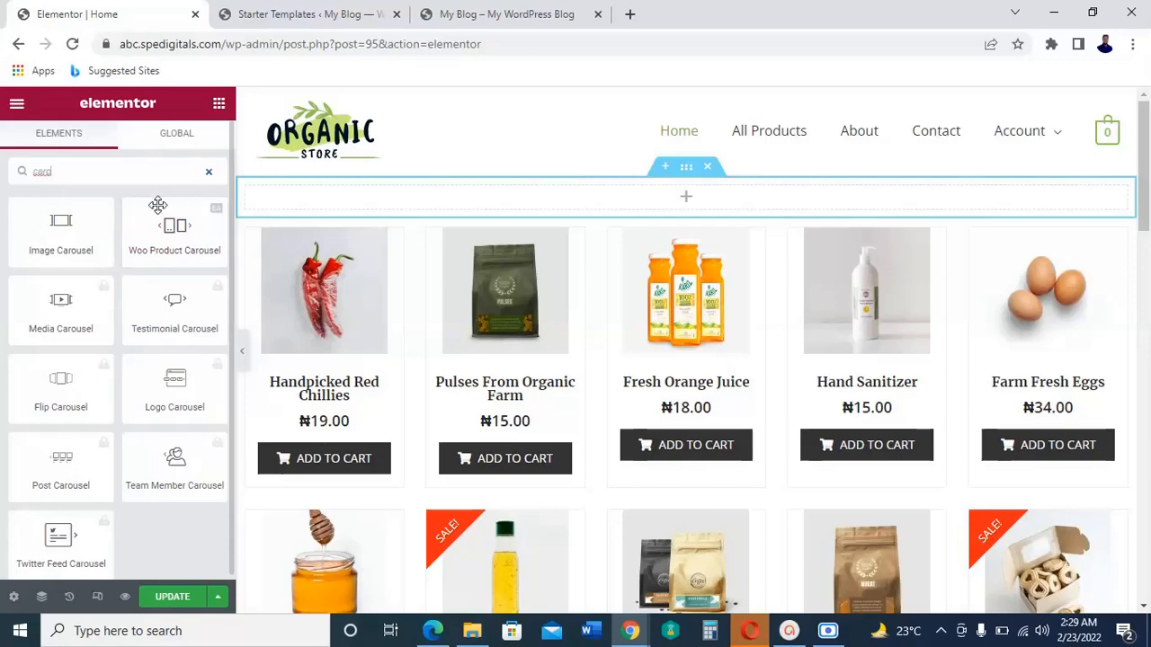
left_click_drag(160, 231, 656, 191)
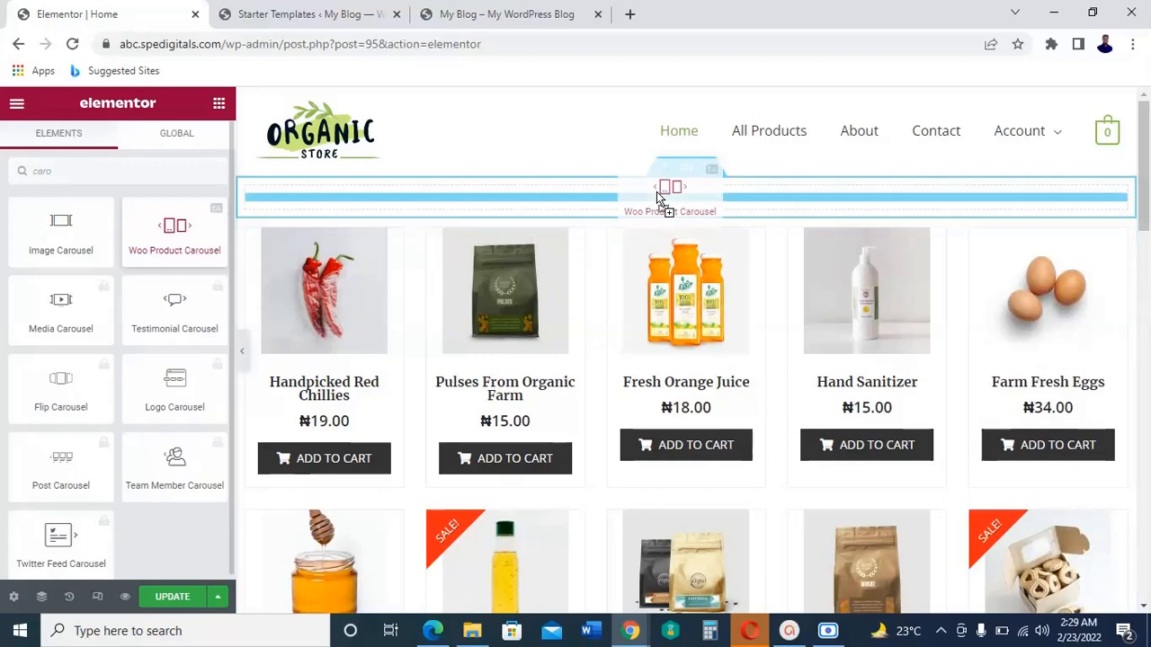
left_click_drag(657, 191, 656, 191)
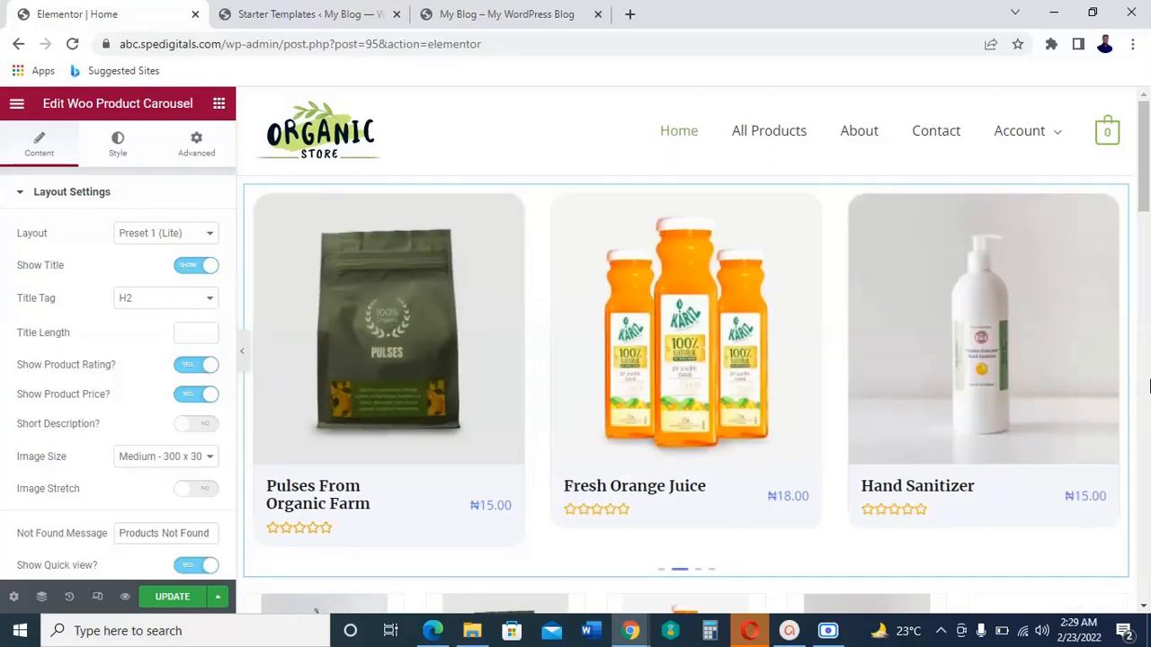
Step: Make the product images in the Woo Product Carousel clickable
scroll(1148, 387, "down", 2)
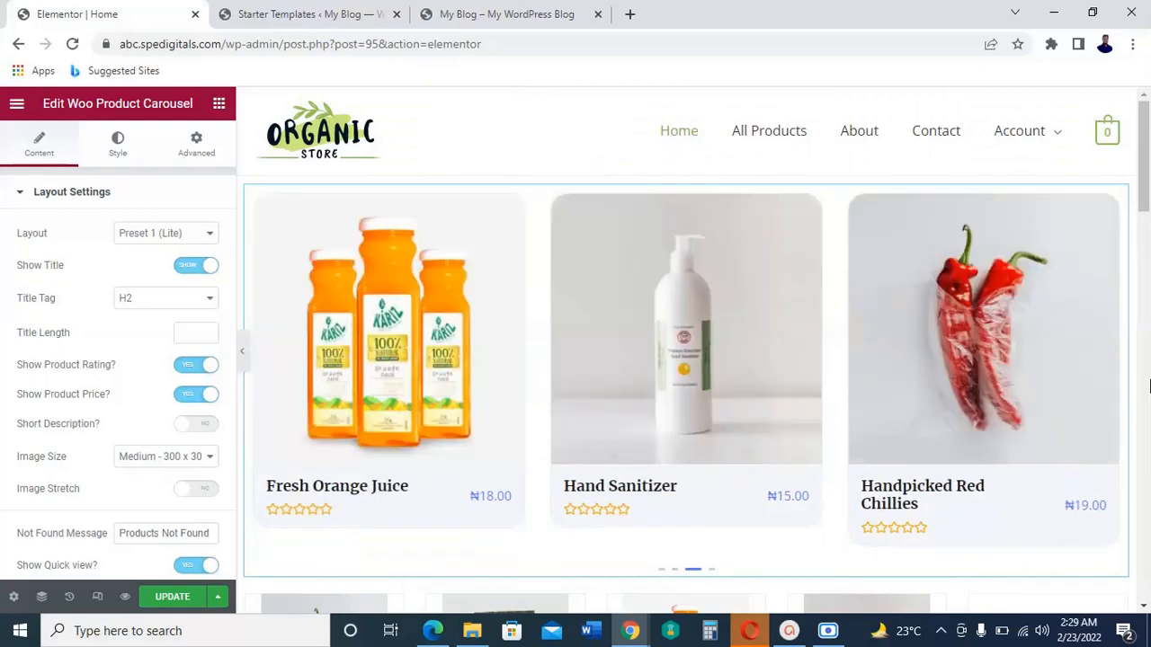
scroll(1150, 386, "down", 2)
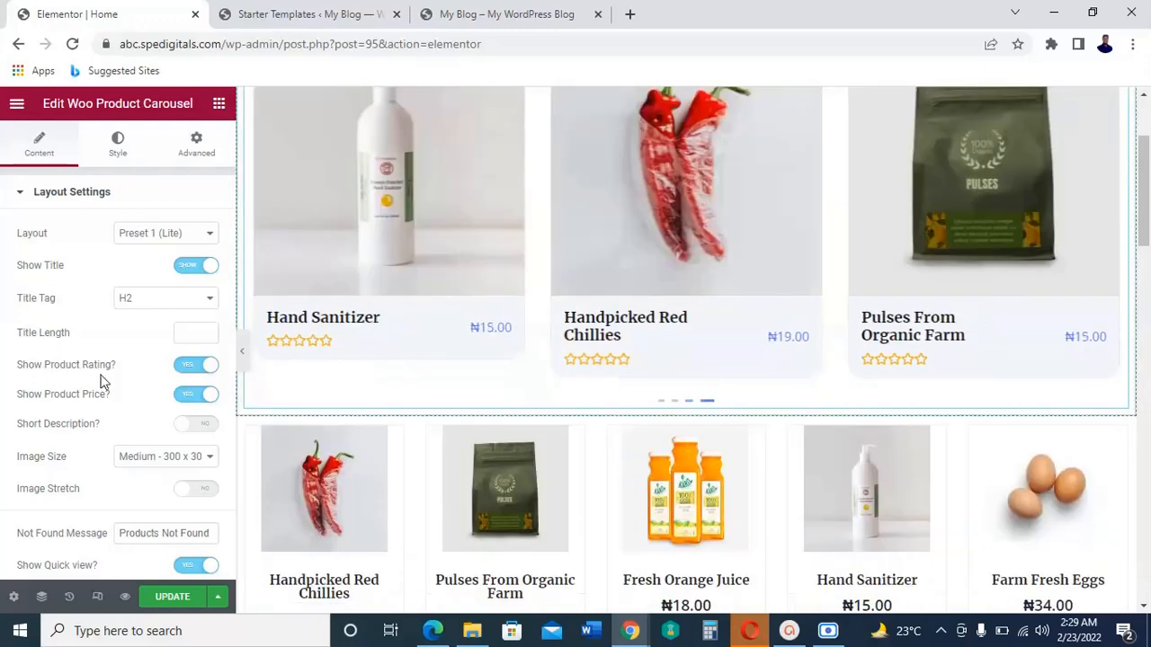
scroll(117, 404, "down", 2)
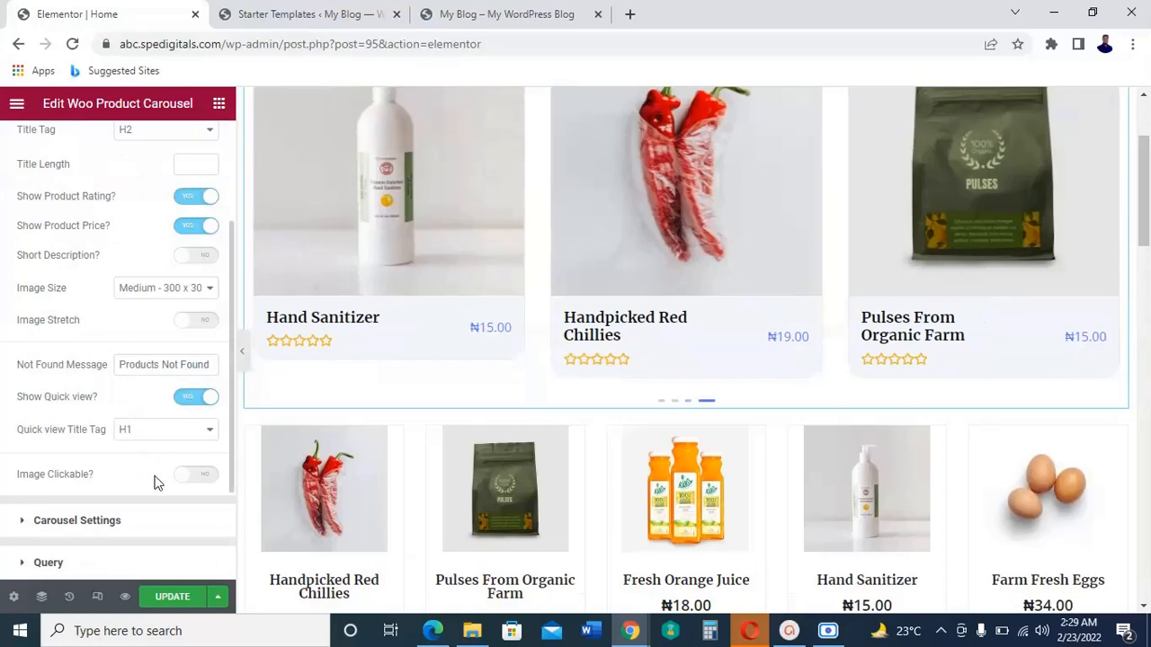
scroll(154, 486, "down", 1)
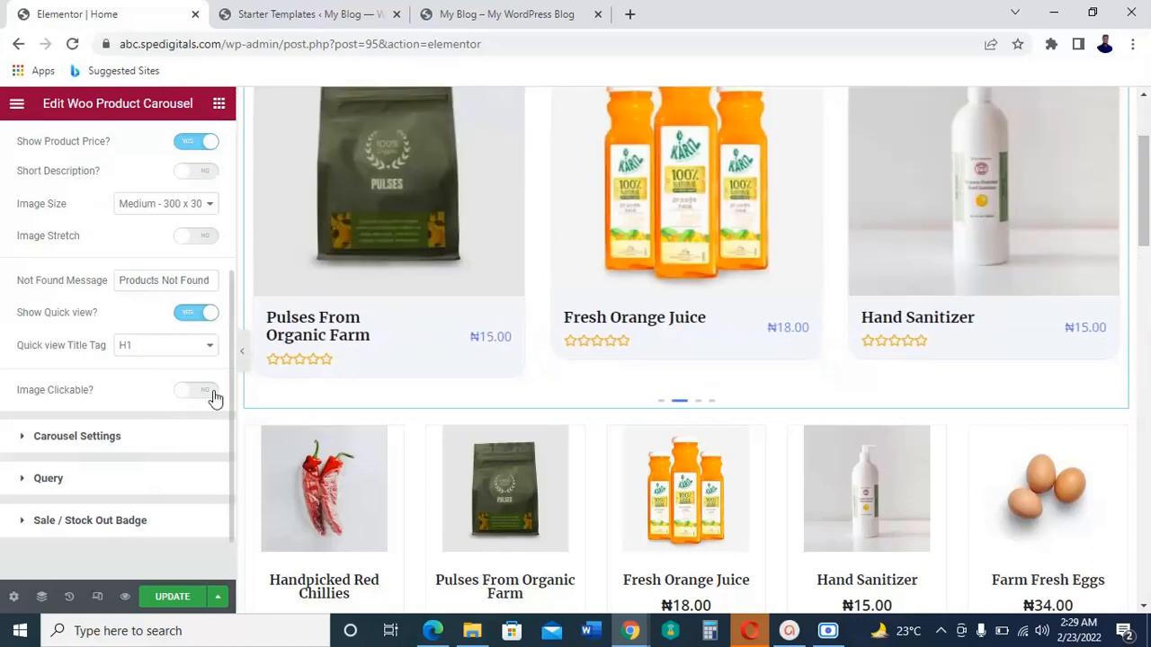
left_click(198, 391)
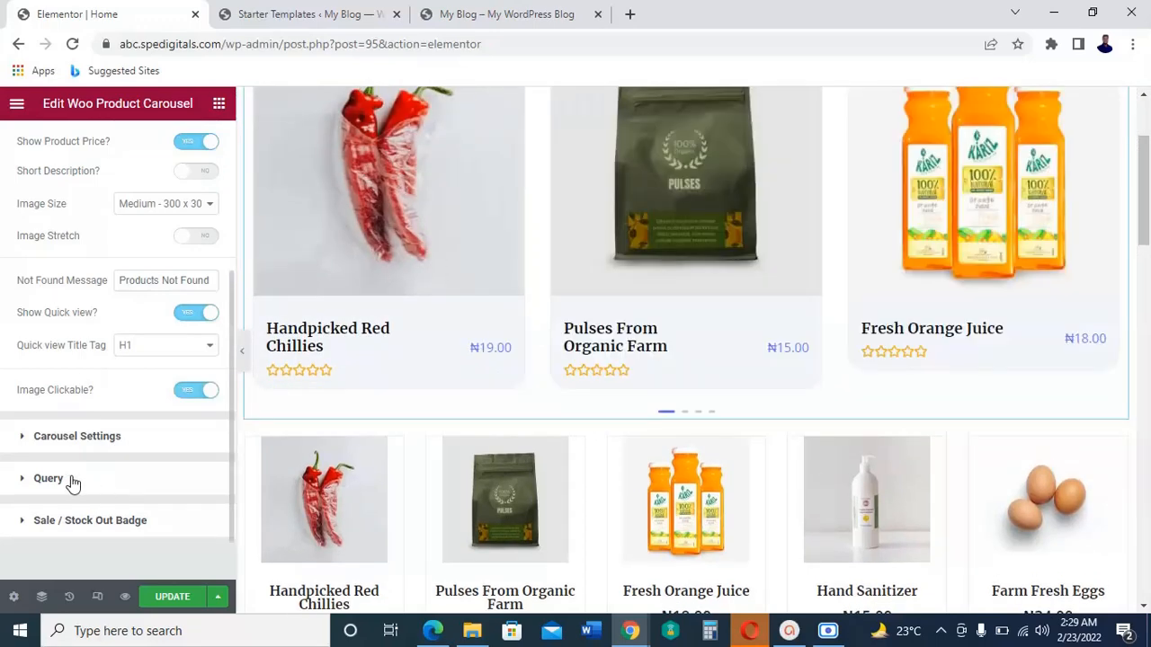
Step: Set the carousel query's products count to 8 and check the result on the page
left_click(71, 478)
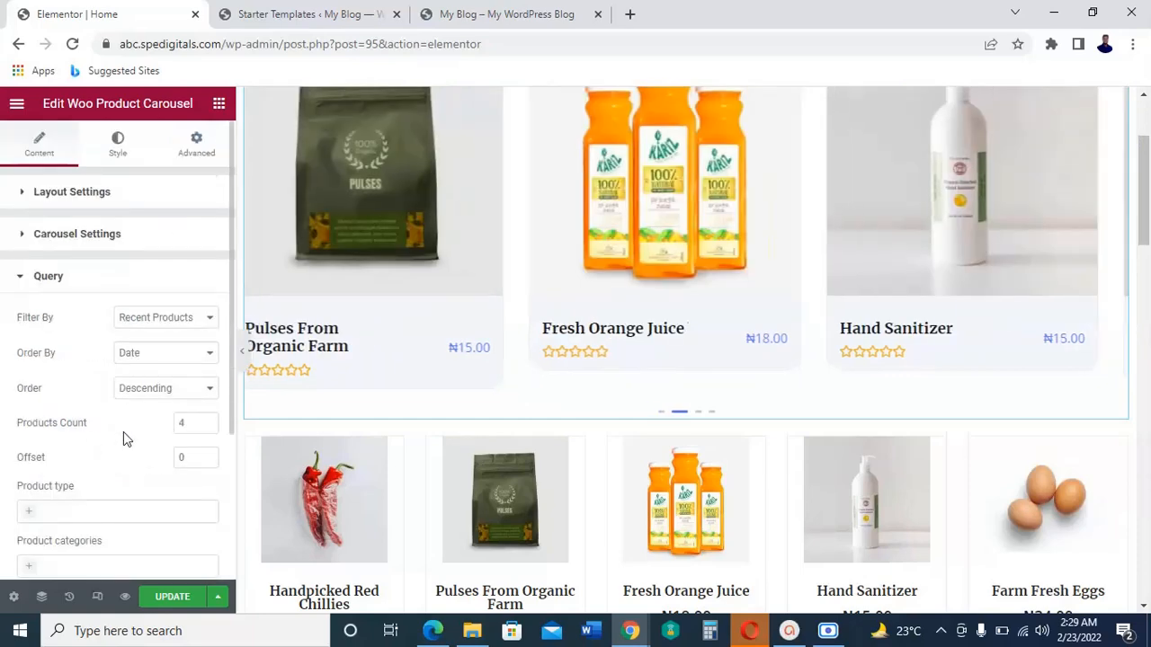
double_click(183, 424)
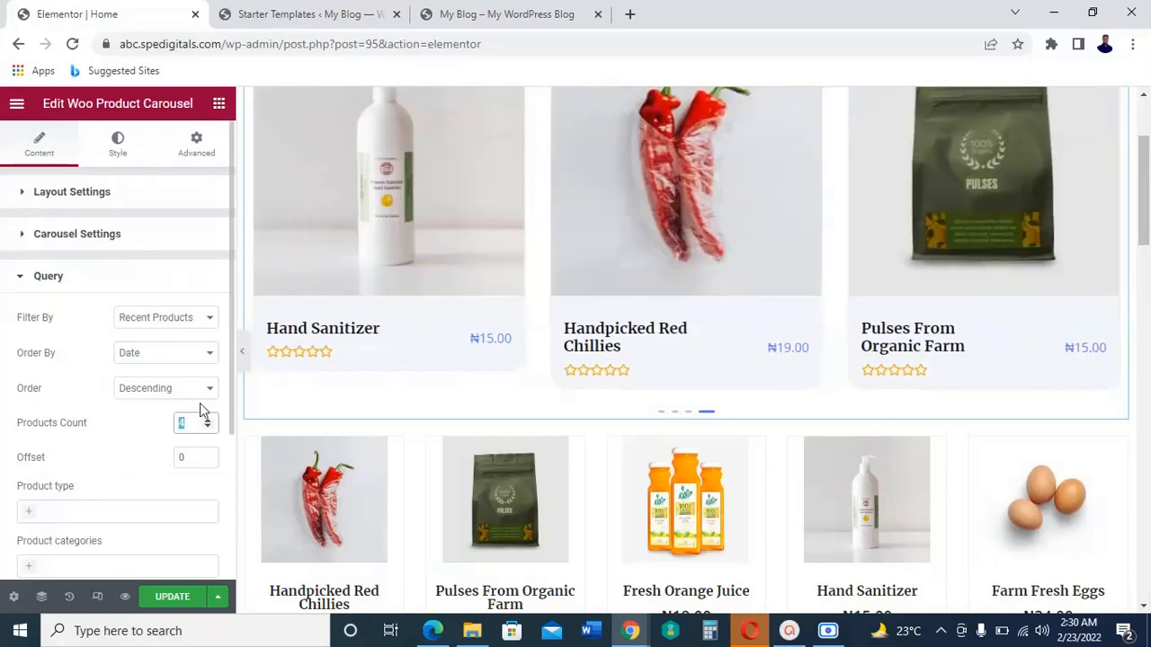
type("8")
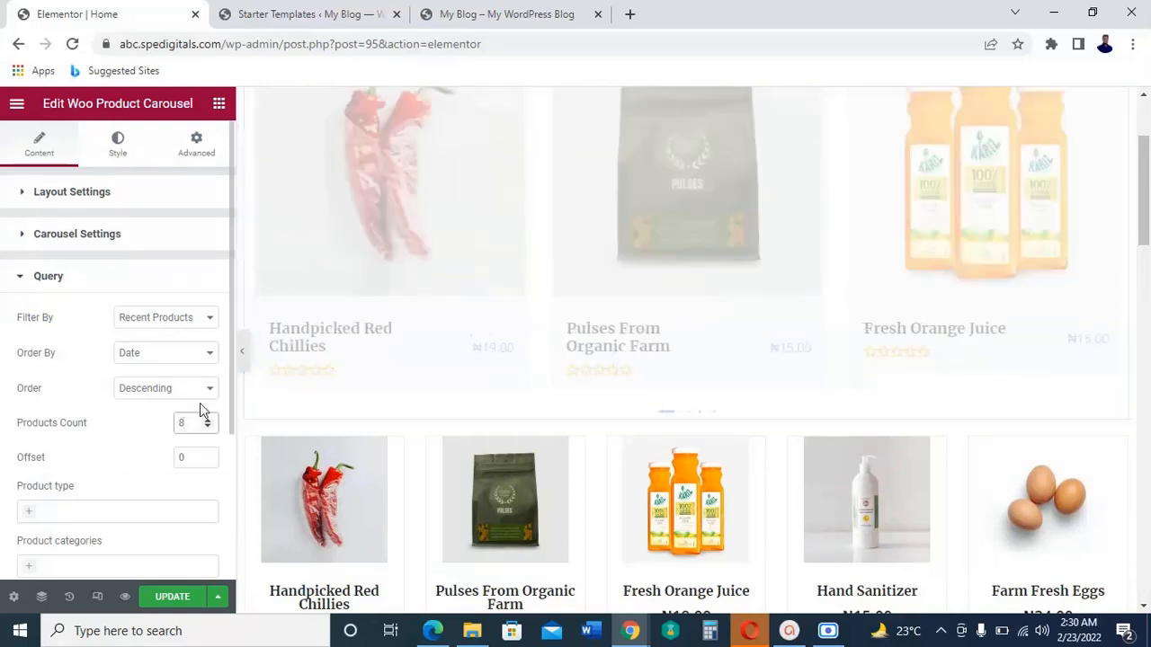
scroll(90, 477, "down", 1)
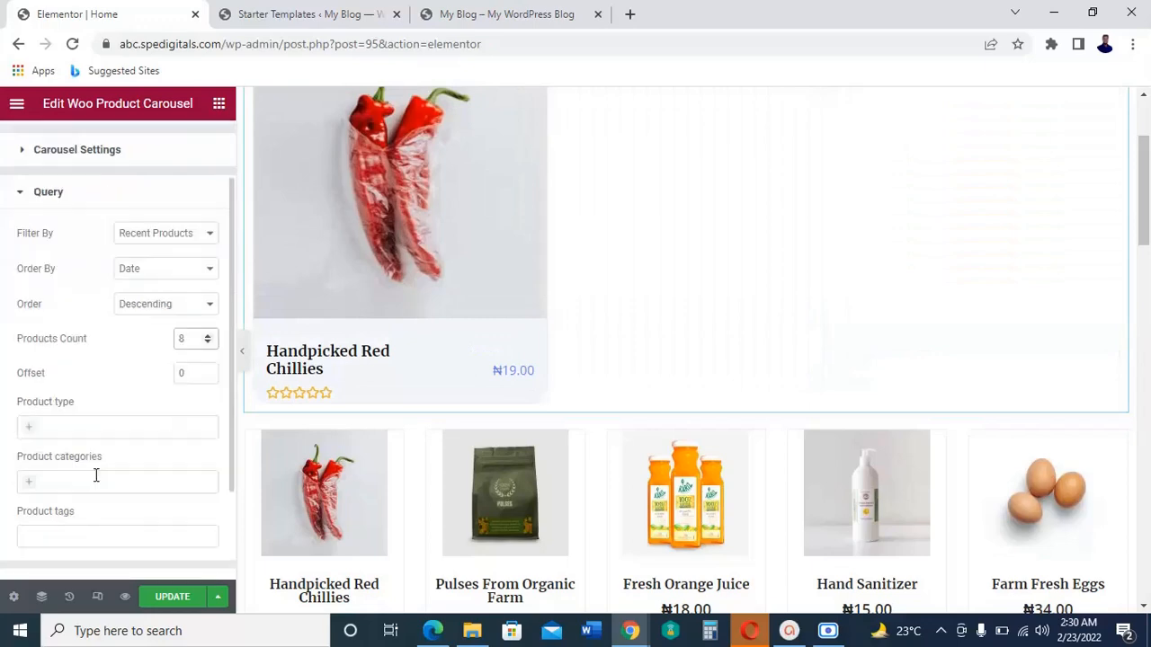
scroll(108, 404, "up", 1)
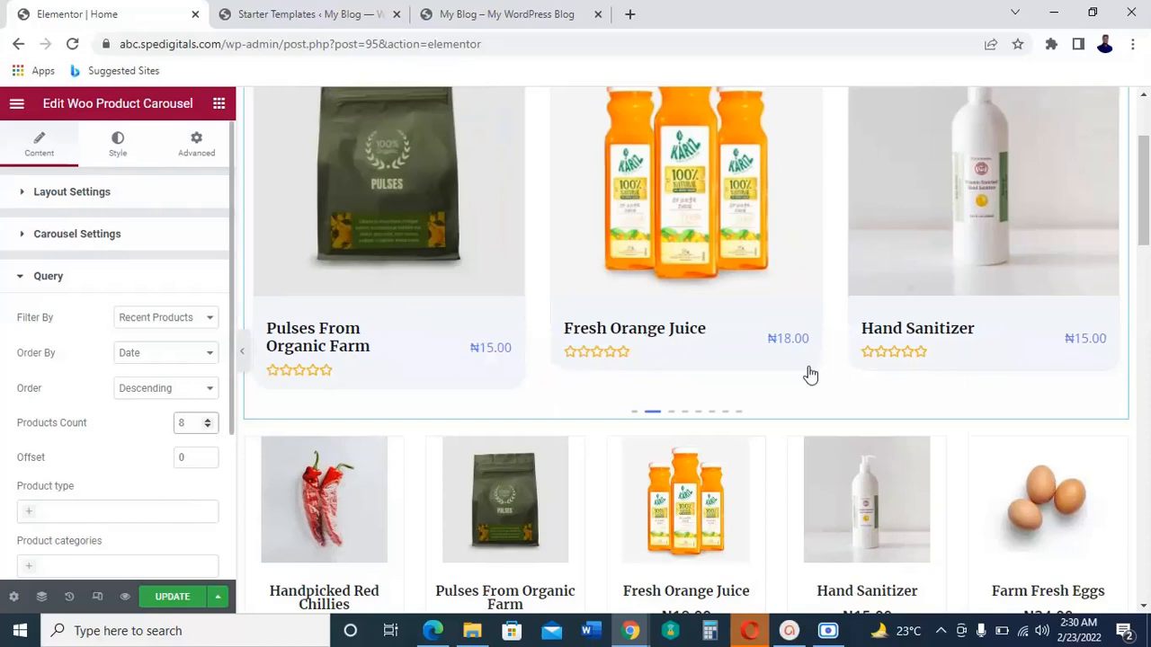
scroll(811, 375, "down", 3)
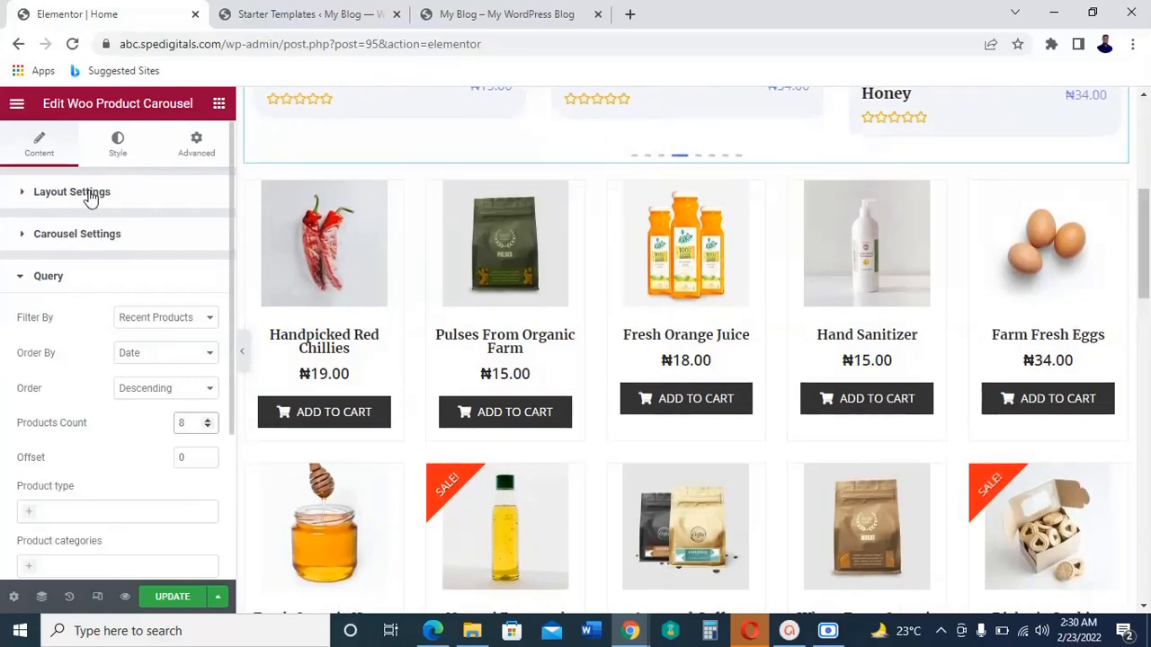
Step: Look over the carousel's Layout Settings, from the layout preset down to the clickable image option
left_click(90, 194)
scroll(77, 247, "down", 2)
scroll(76, 248, "down", 2)
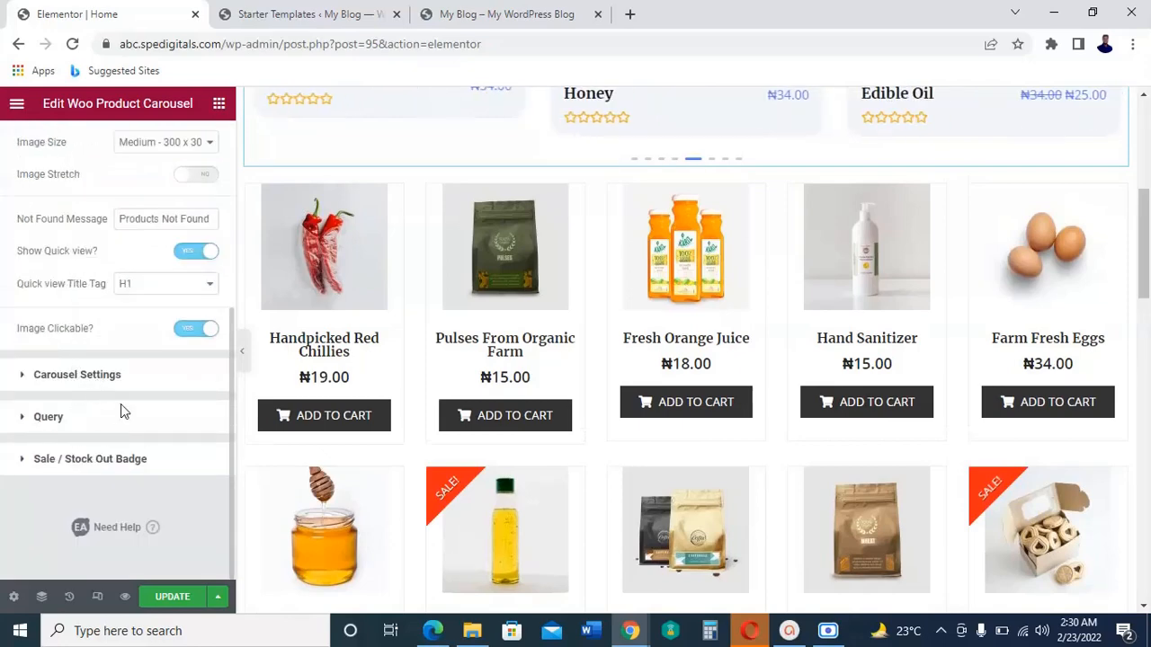
scroll(121, 403, "up", 4)
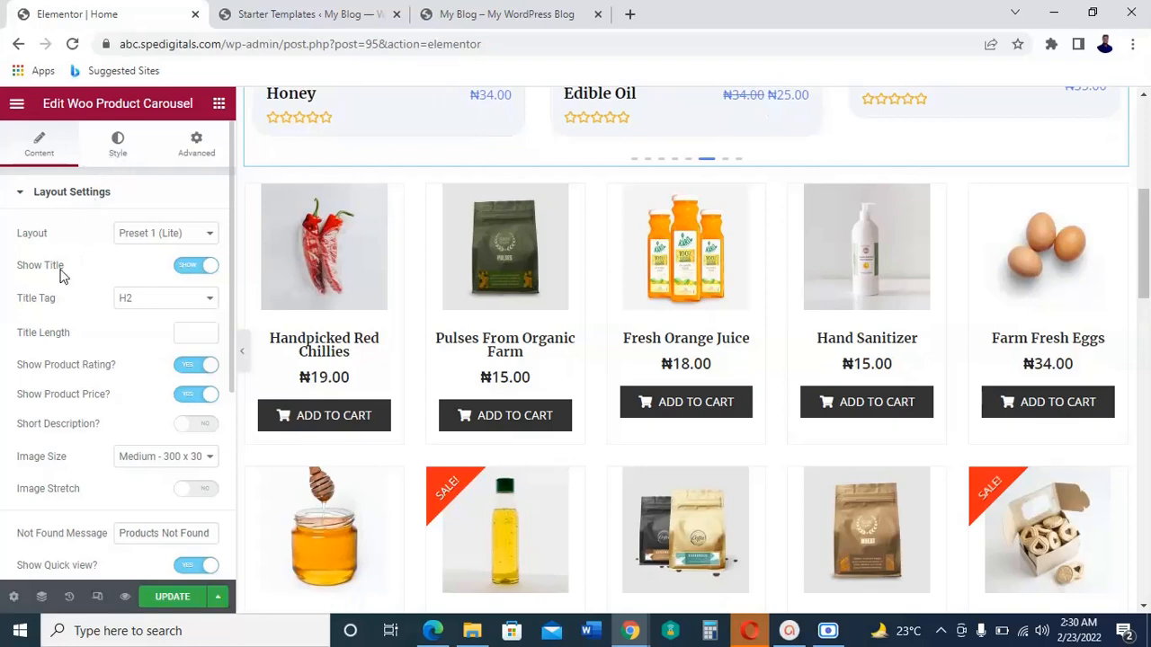
scroll(72, 345, "down", 4)
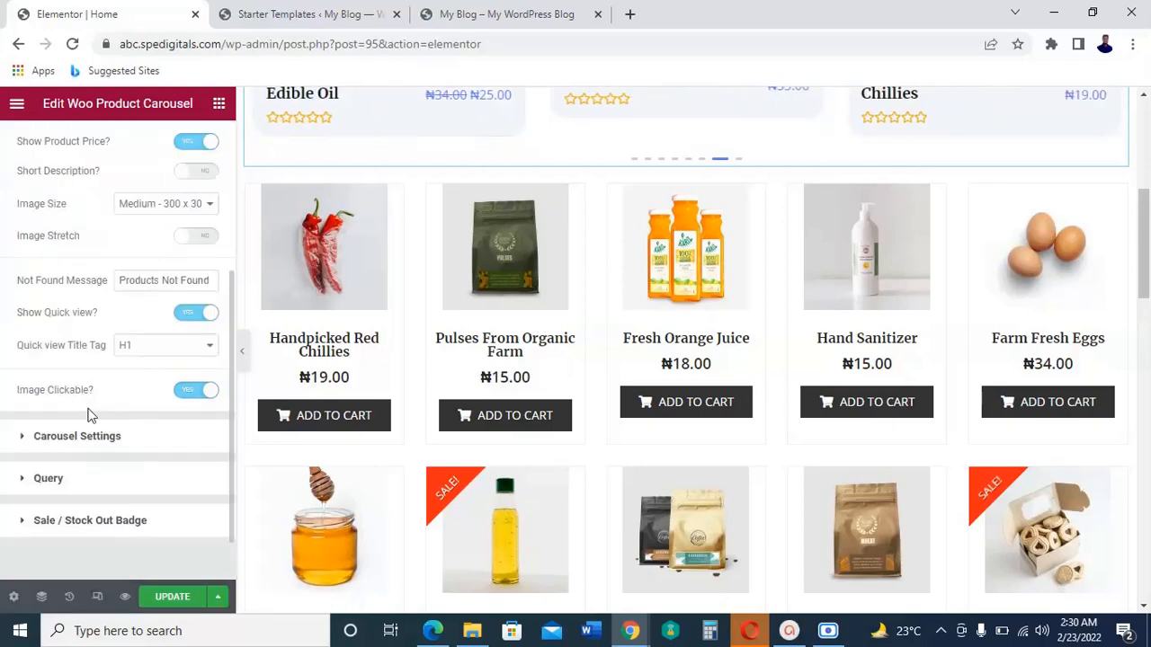
scroll(94, 422, "up", 4)
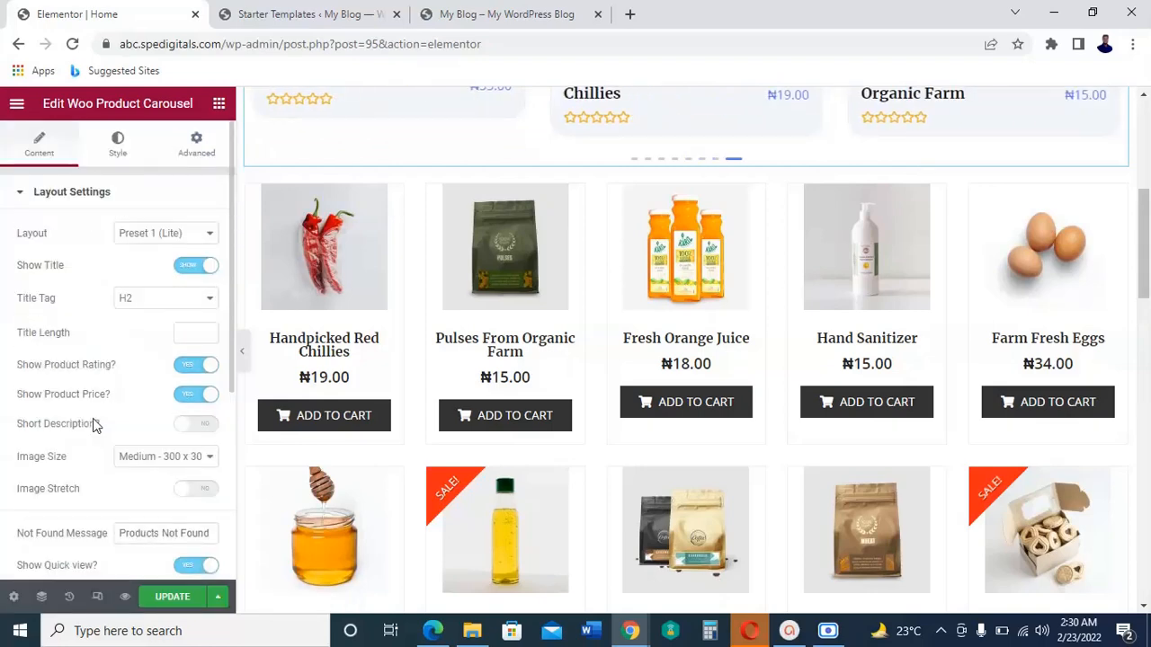
Step: Set the font family of the carousel's product titles to Roboto
left_click(120, 146)
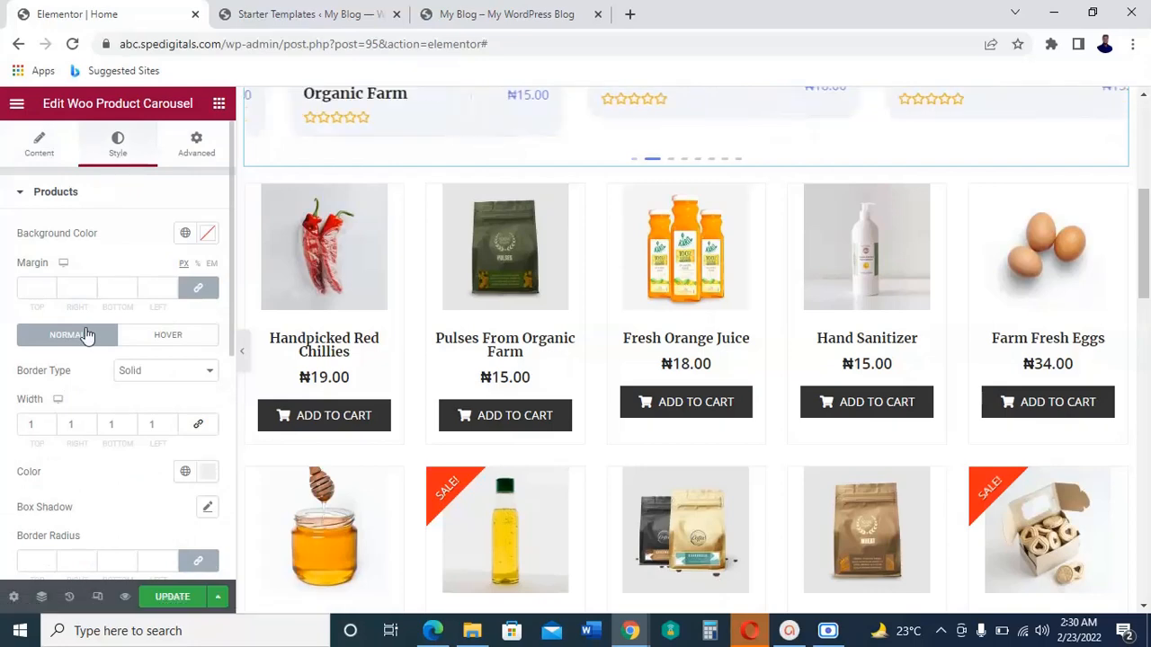
scroll(85, 332, "down", 3)
scroll(93, 362, "down", 1)
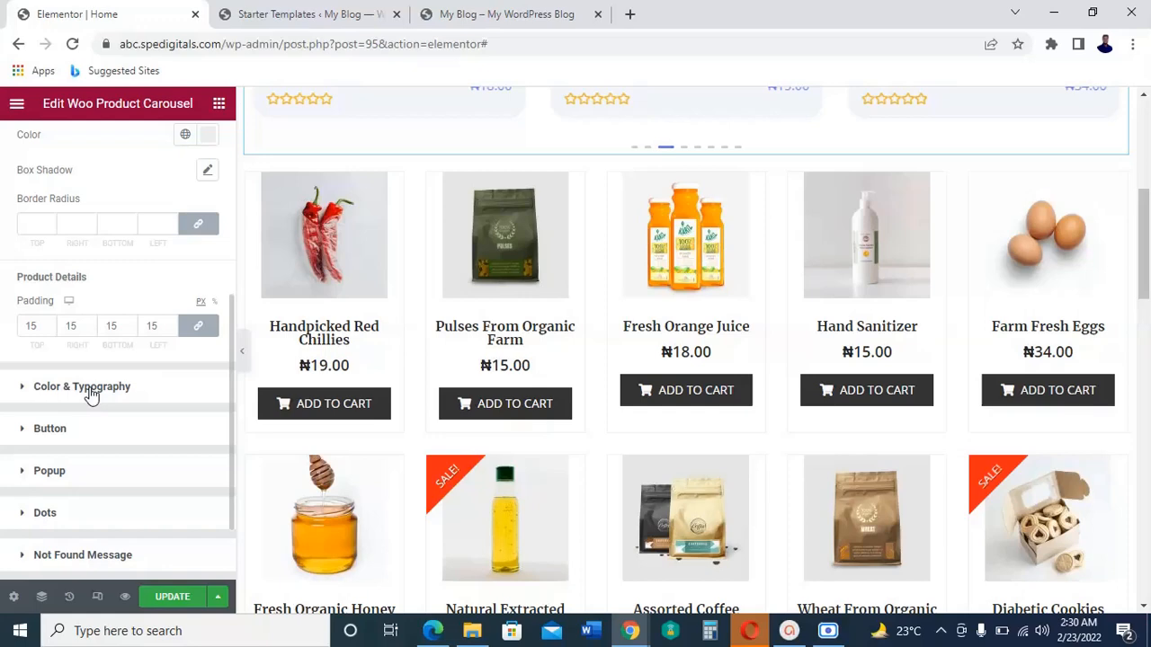
left_click(91, 396)
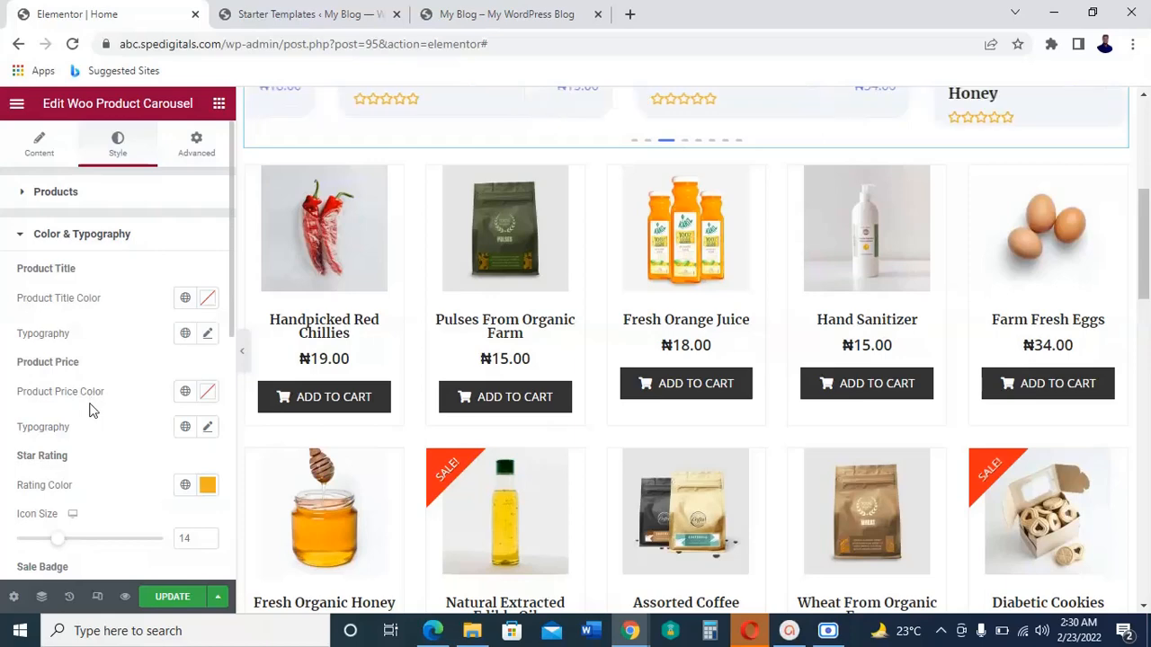
scroll(90, 410, "down", 1)
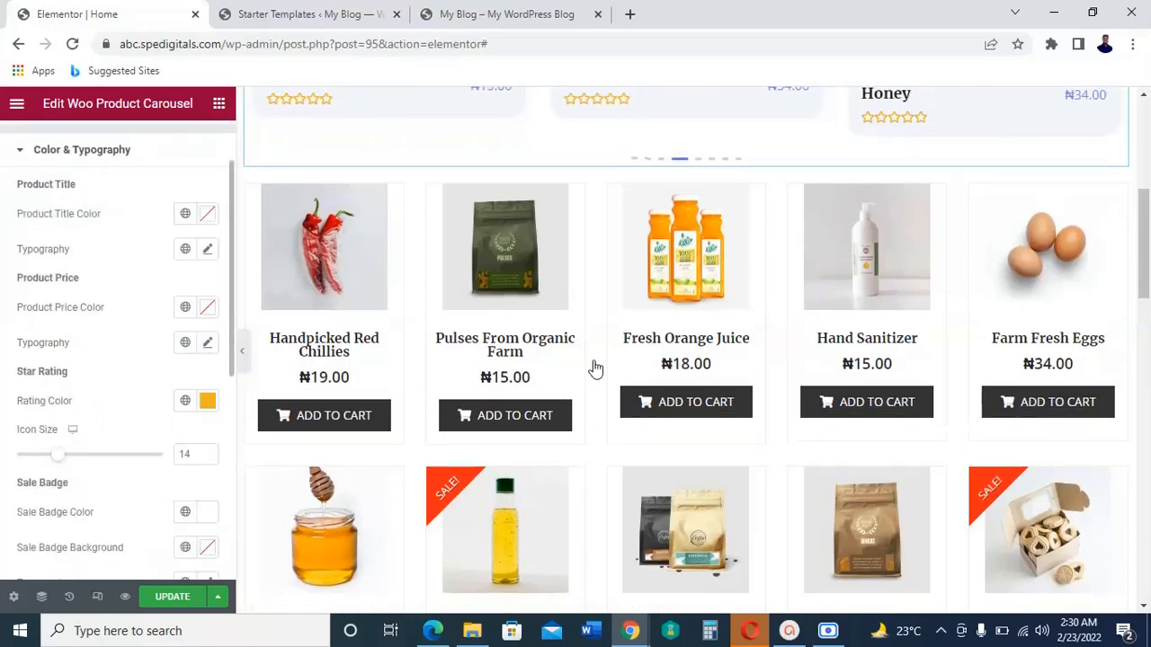
scroll(610, 278, "up", 1)
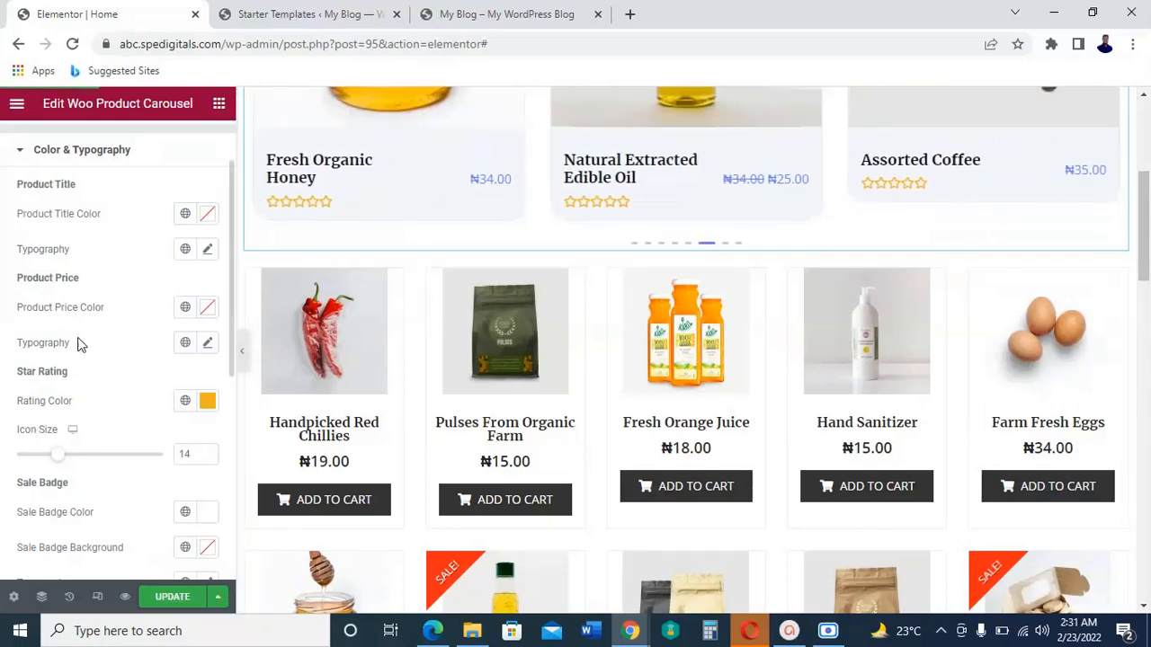
left_click(208, 250)
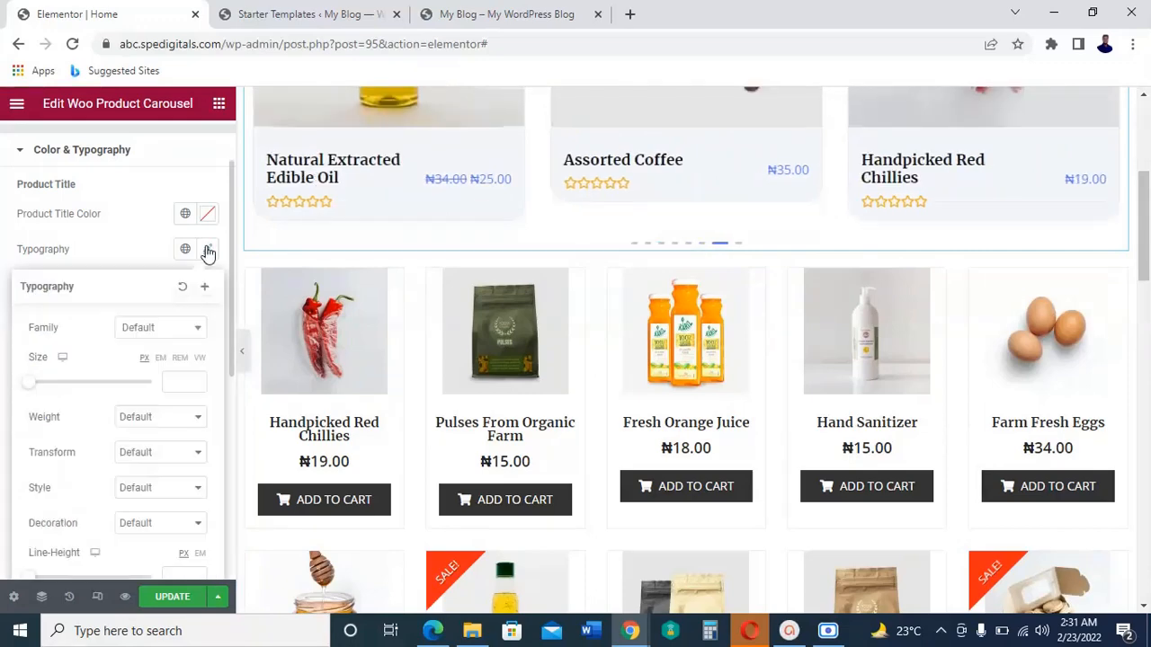
left_click(193, 333)
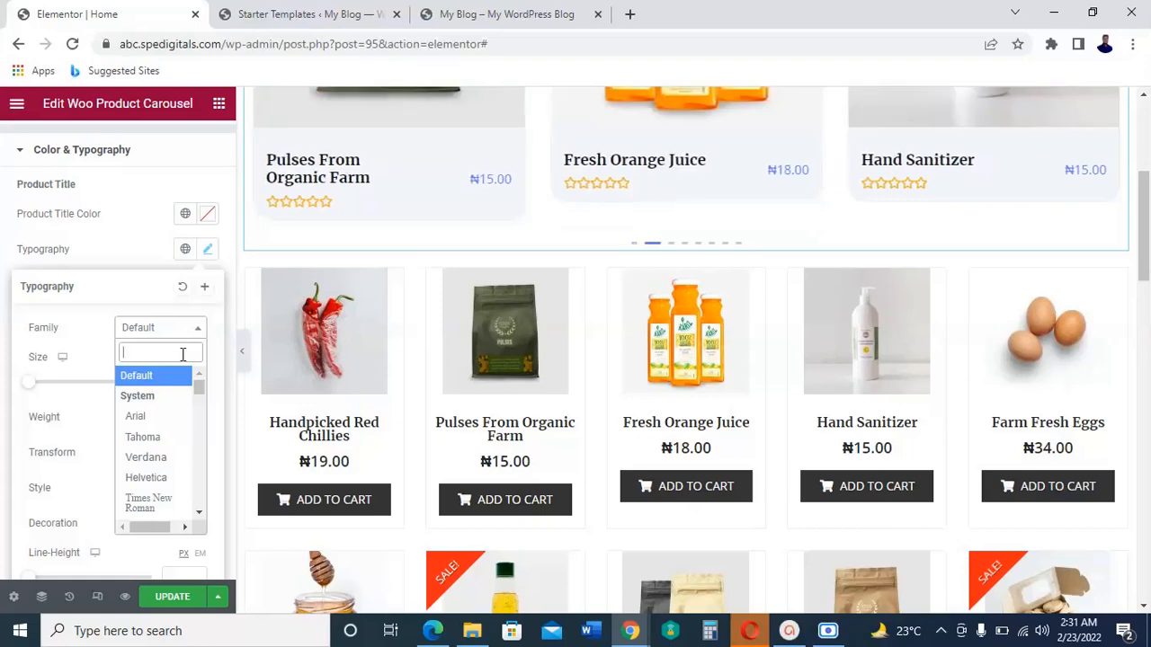
type("robo")
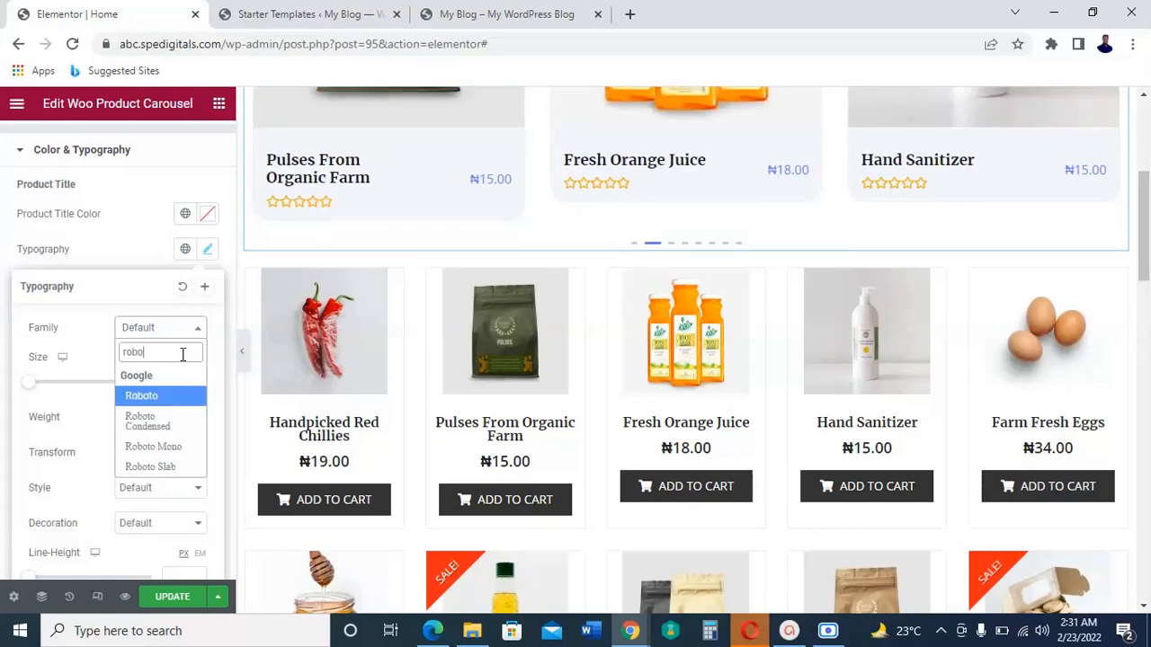
type("to")
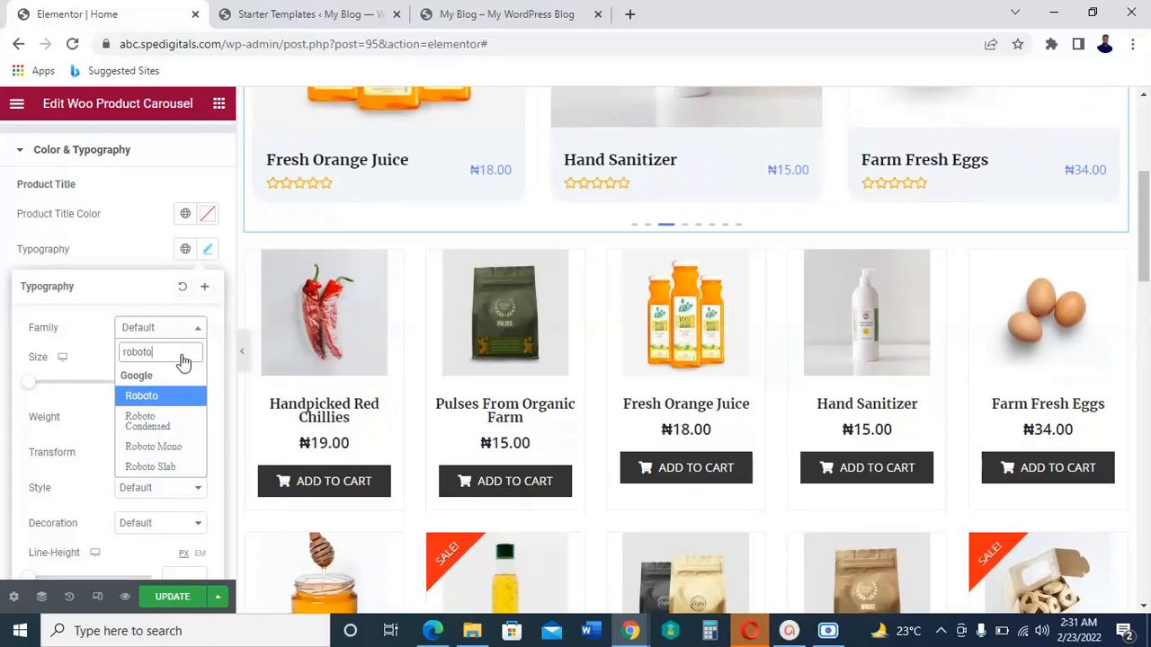
key("Return")
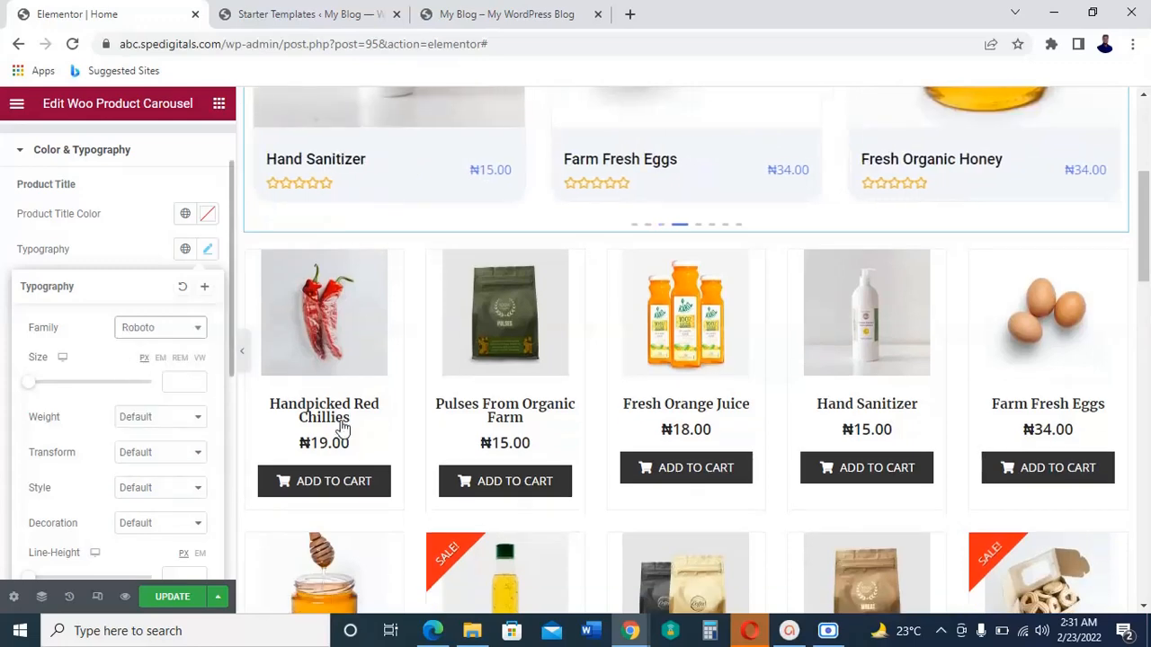
Step: Set the font size of the carousel's product titles to 30 px and look over the page
left_click(48, 387)
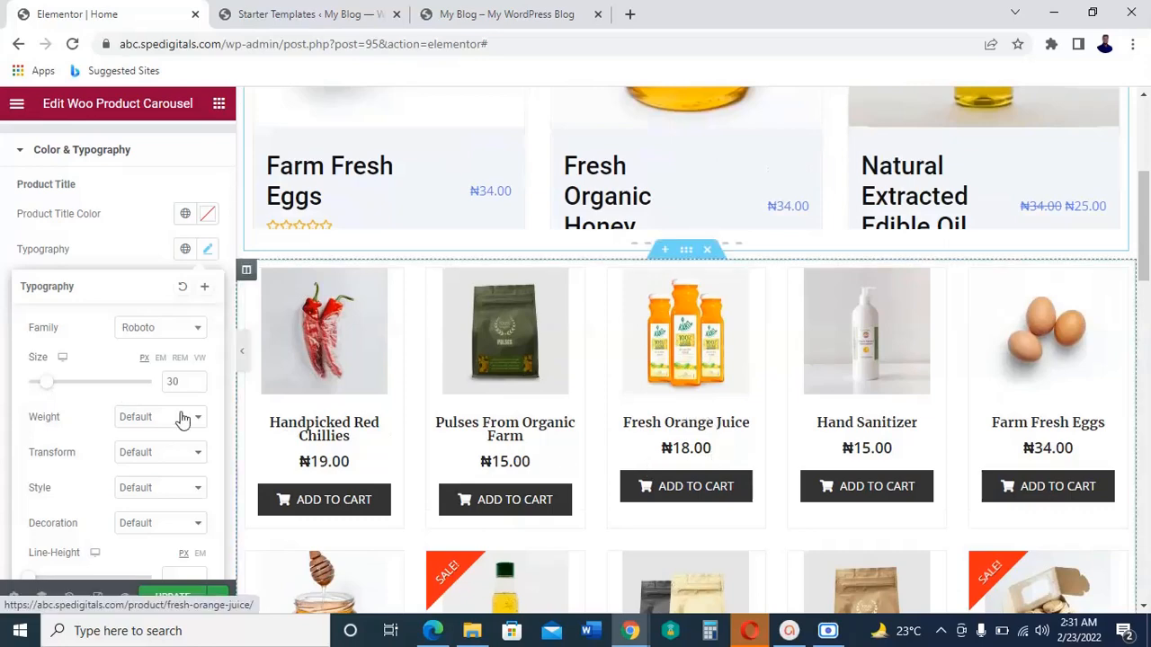
scroll(95, 463, "down", 1)
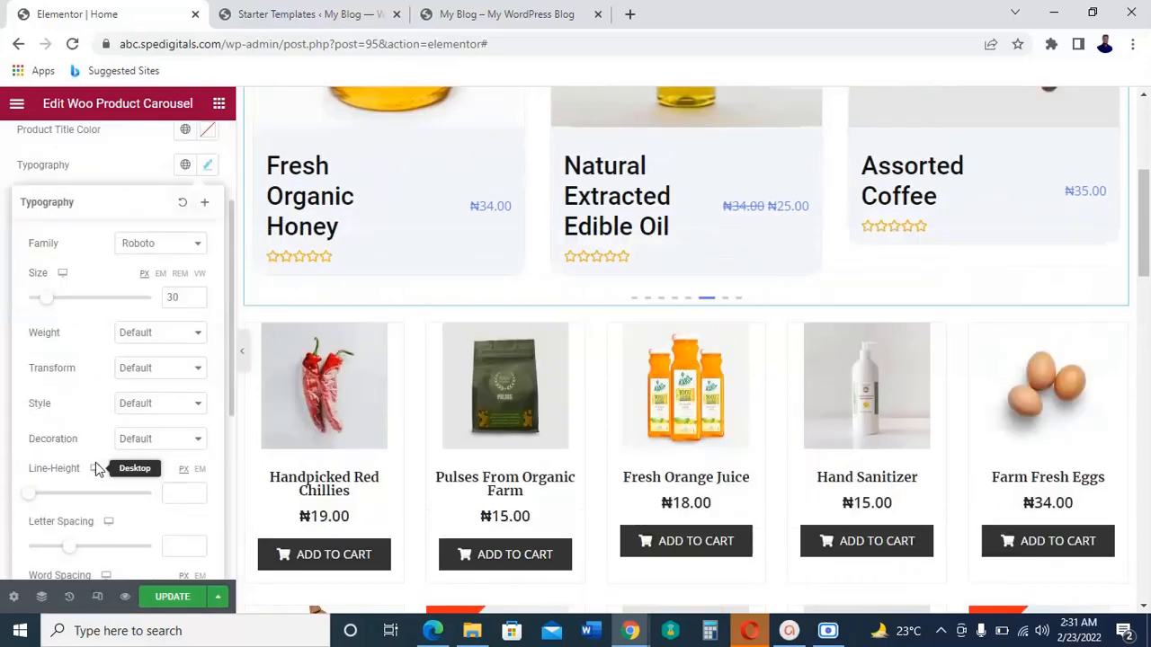
scroll(96, 462, "up", 2)
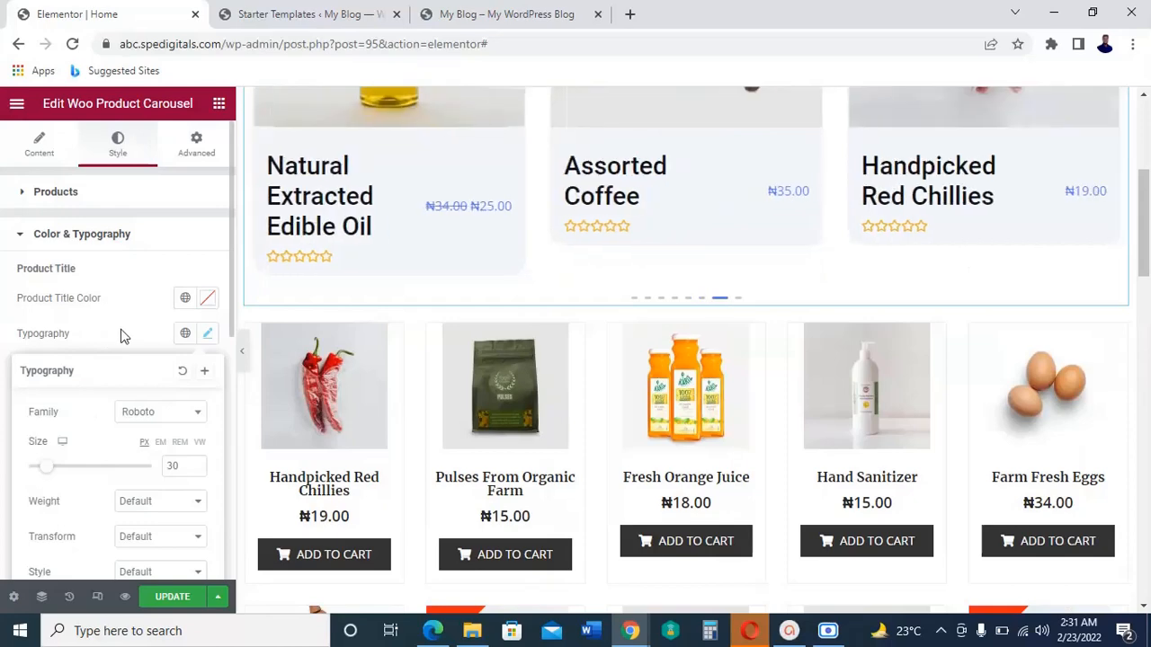
scroll(122, 333, "down", 1)
scroll(122, 333, "up", 1)
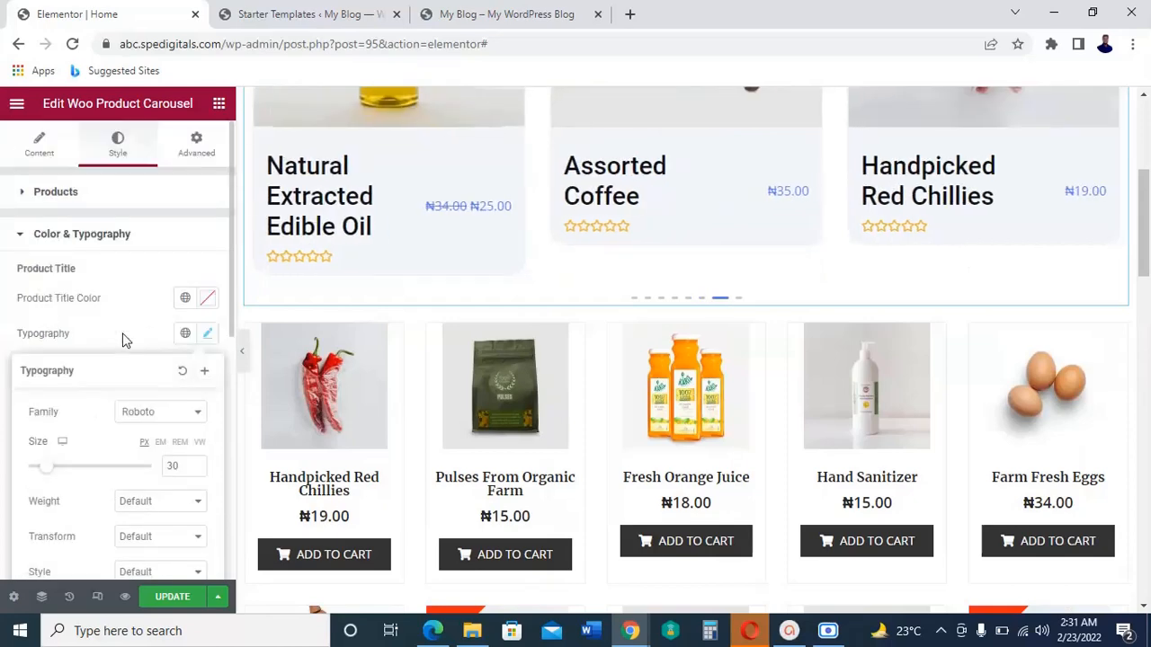
scroll(707, 510, "down", 3)
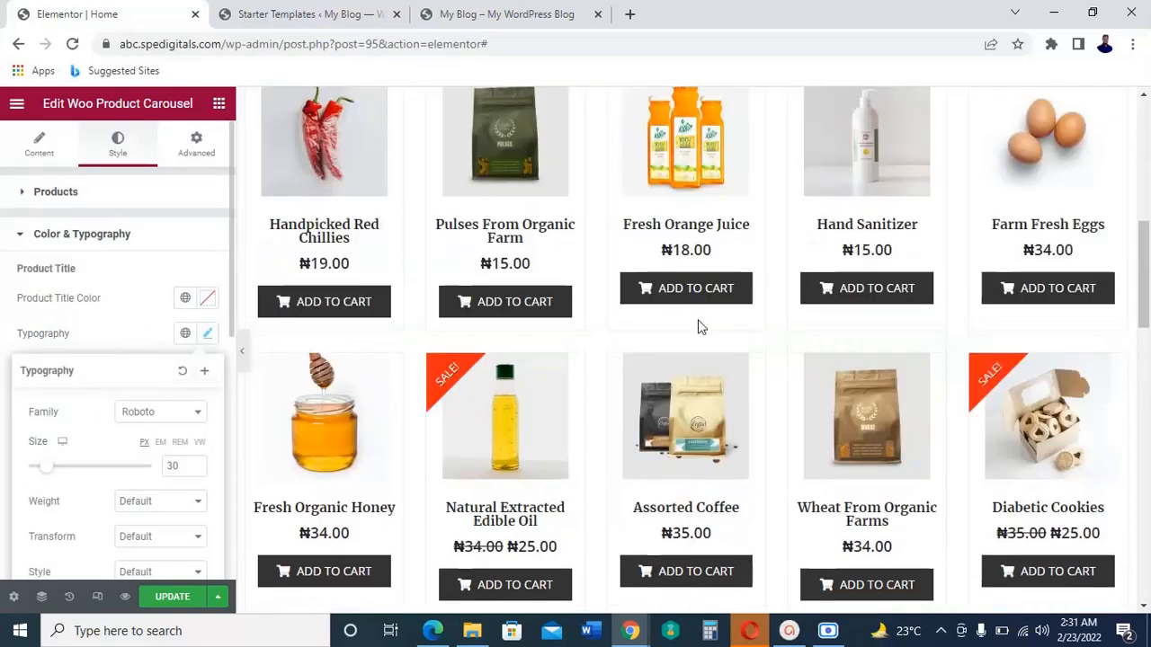
Step: Set the normal-state background color of the product carousel's buttons to #ff4500
scroll(102, 388, "down", 5)
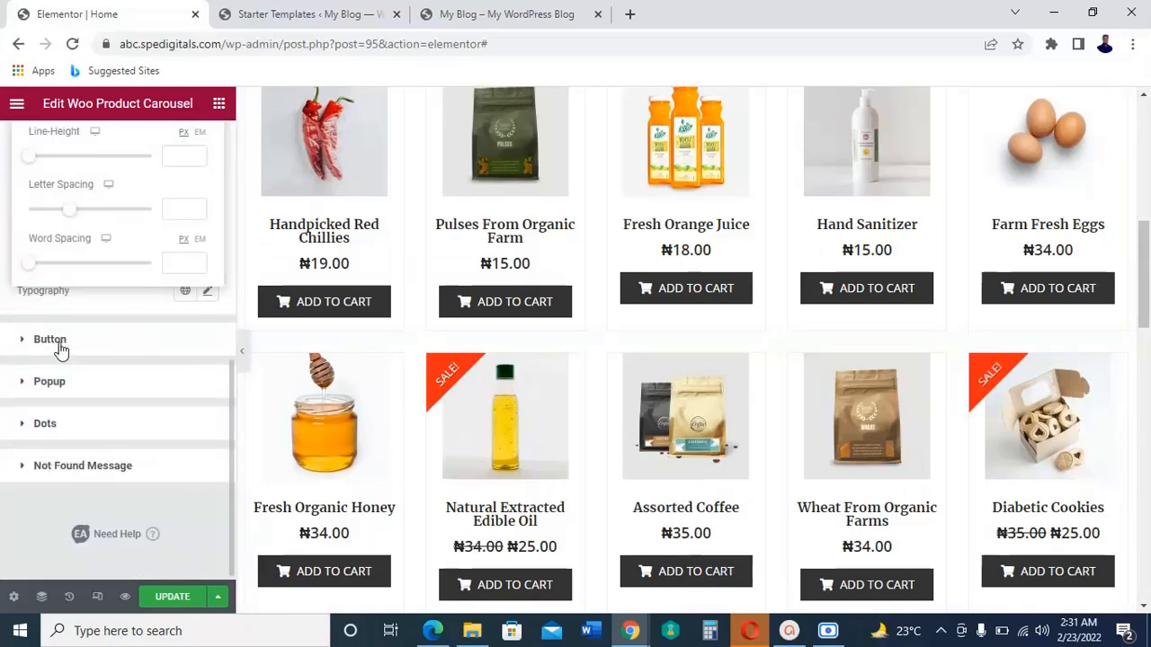
left_click(51, 340)
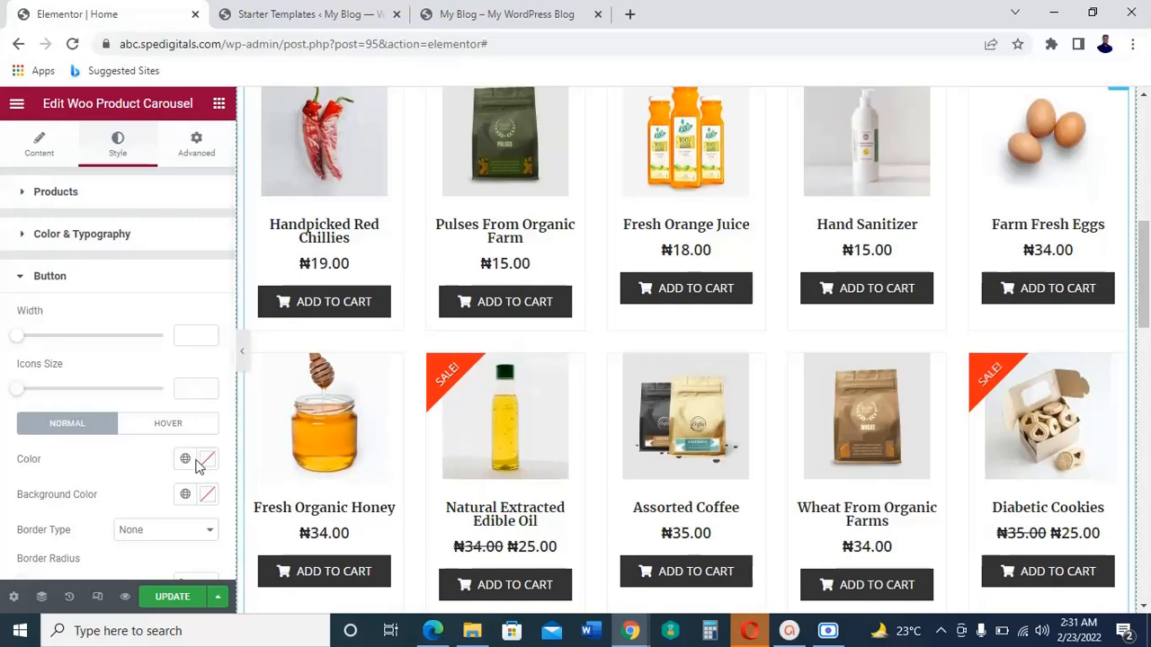
scroll(173, 429, "down", 1)
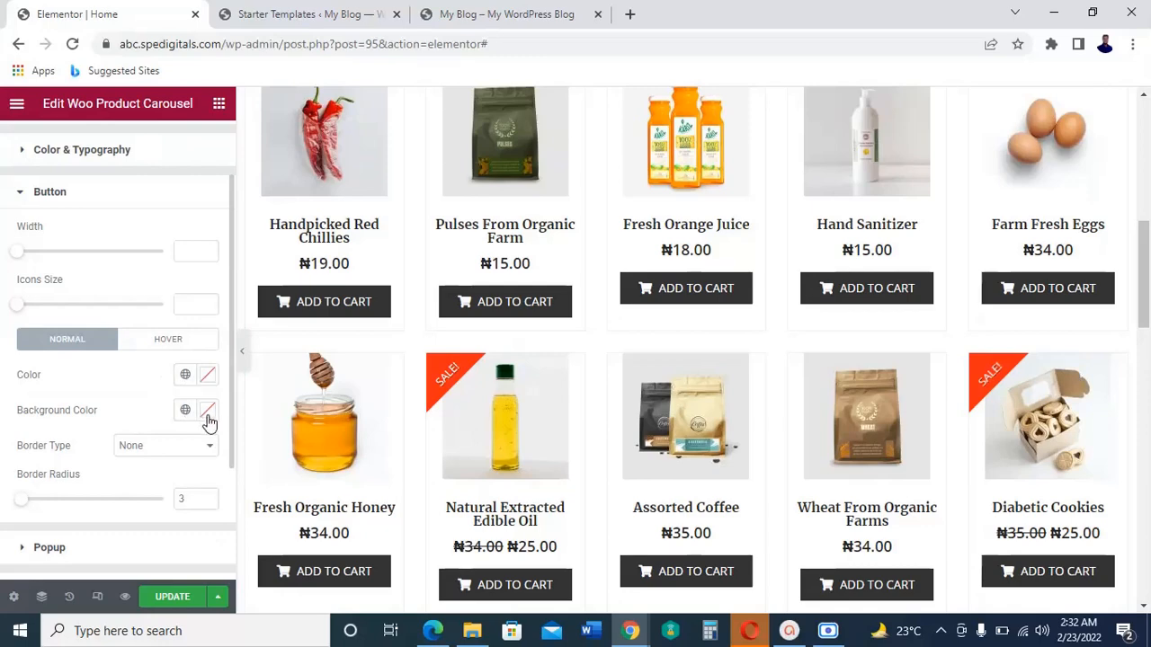
left_click(208, 417)
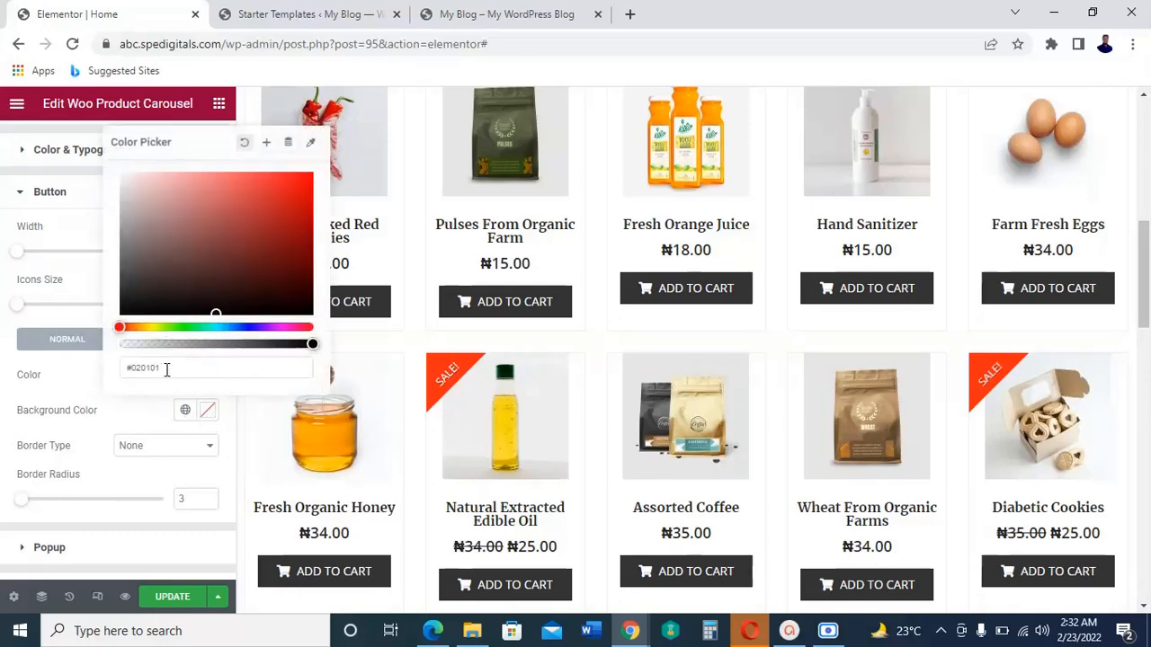
left_click_drag(162, 369, 132, 377)
key("BackSpace")
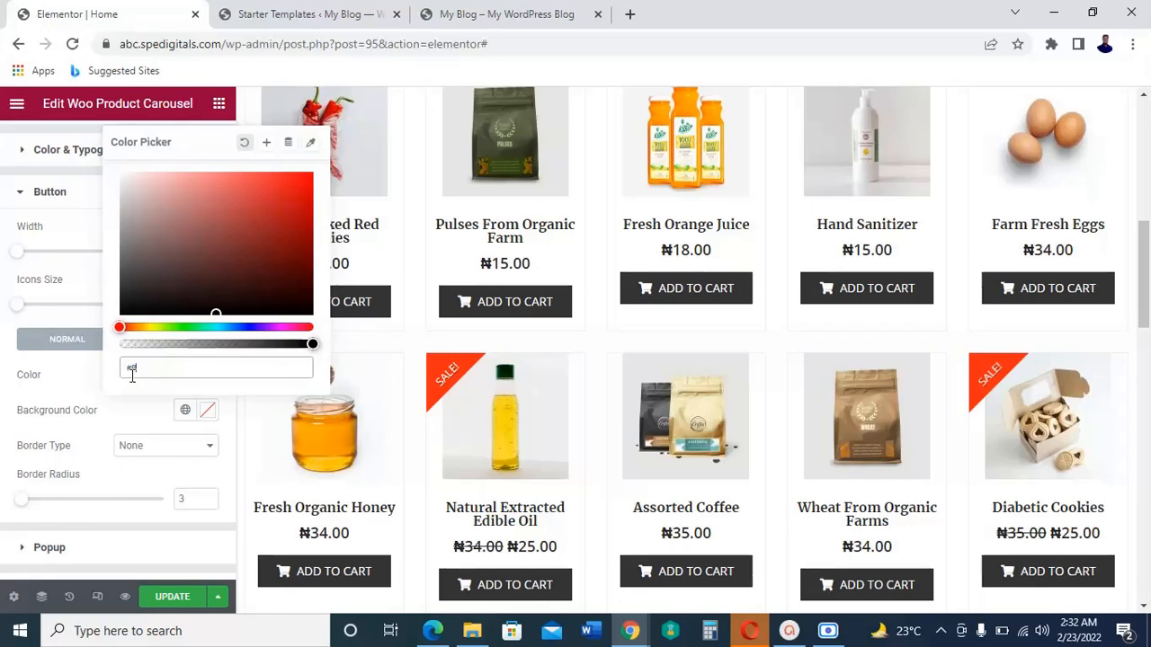
type("ff45")
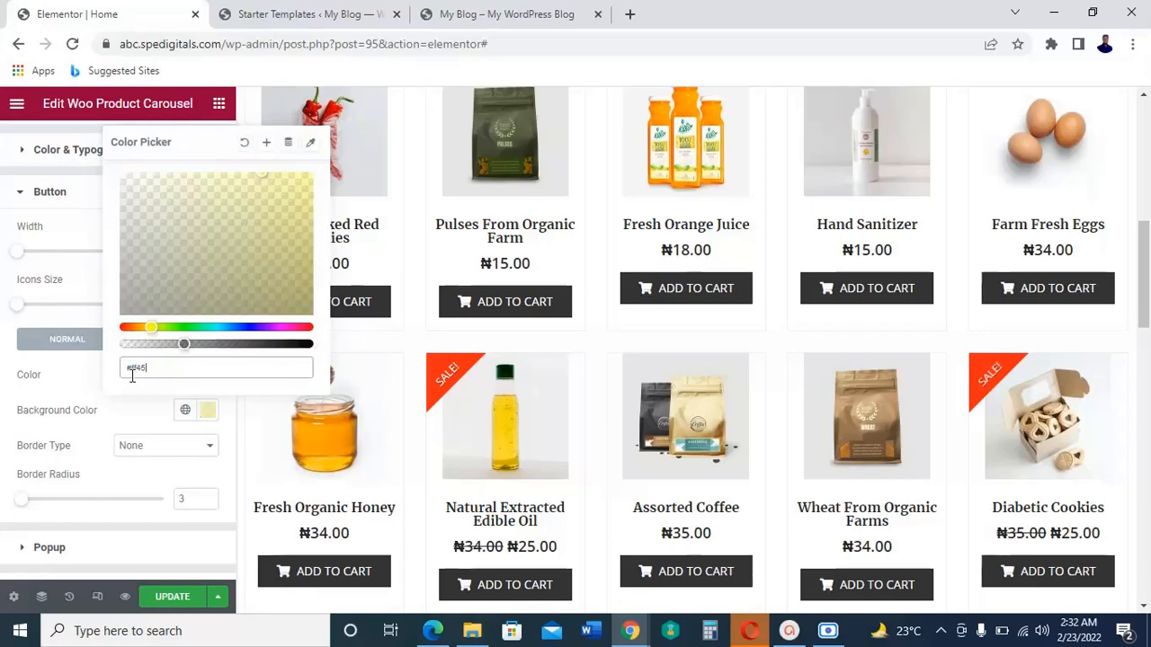
type("00")
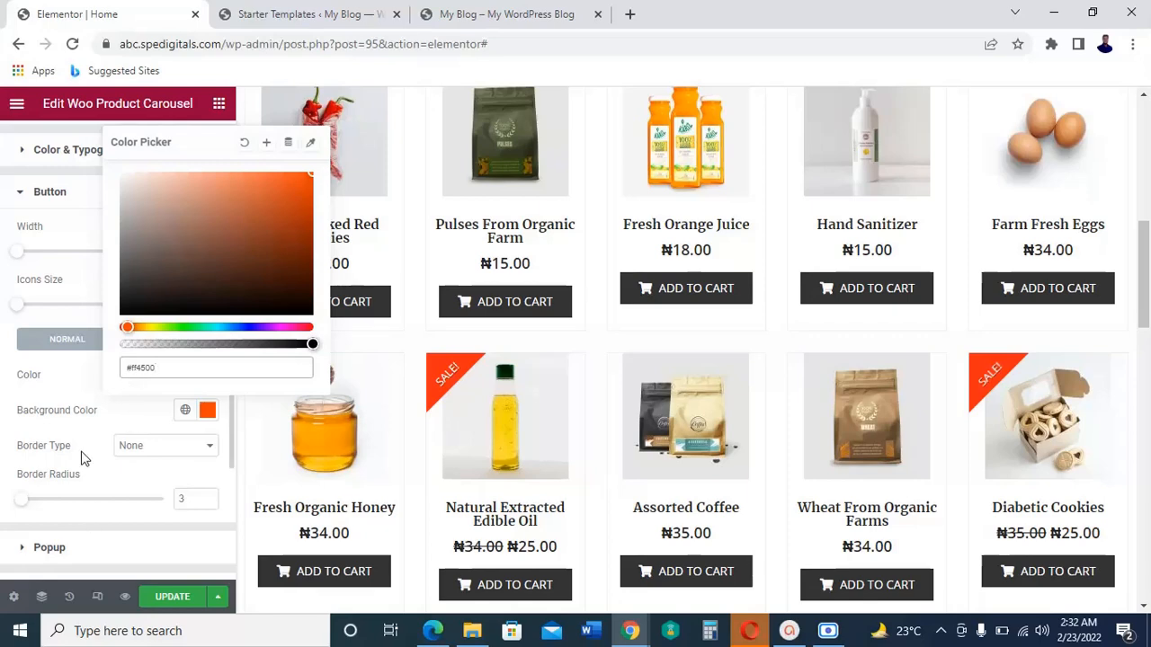
left_click(10, 330)
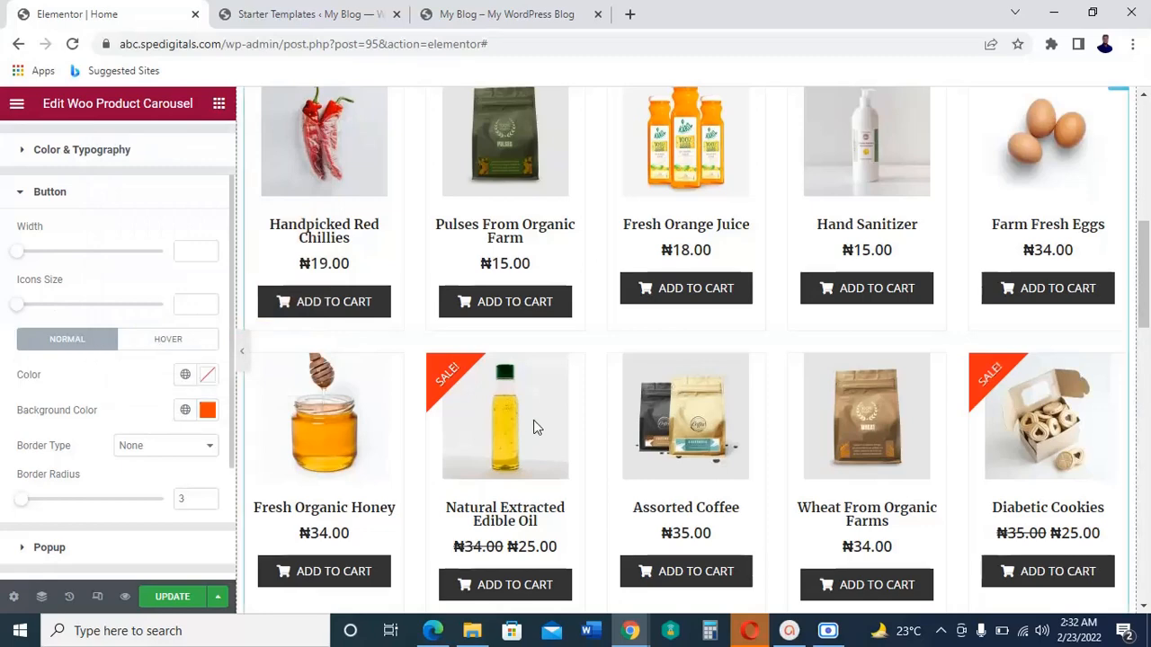
Step: Look over the product carousel and the grid below it to check the button colors on the page
scroll(533, 419, "up", 4)
scroll(533, 420, "down", 2)
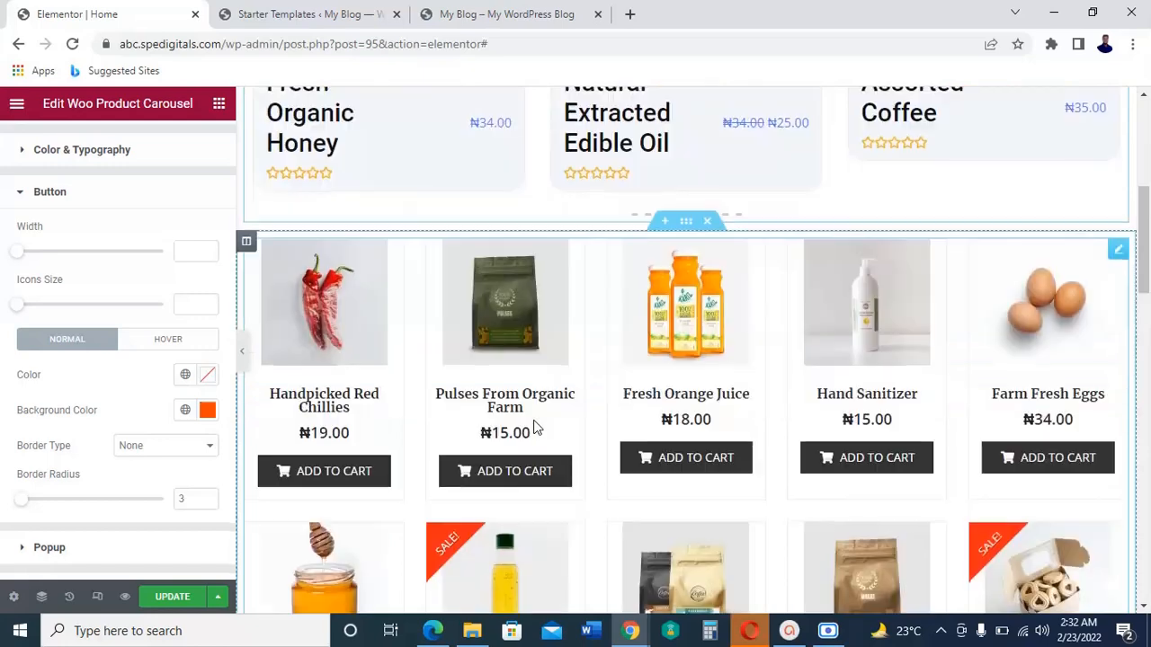
scroll(533, 423, "down", 3)
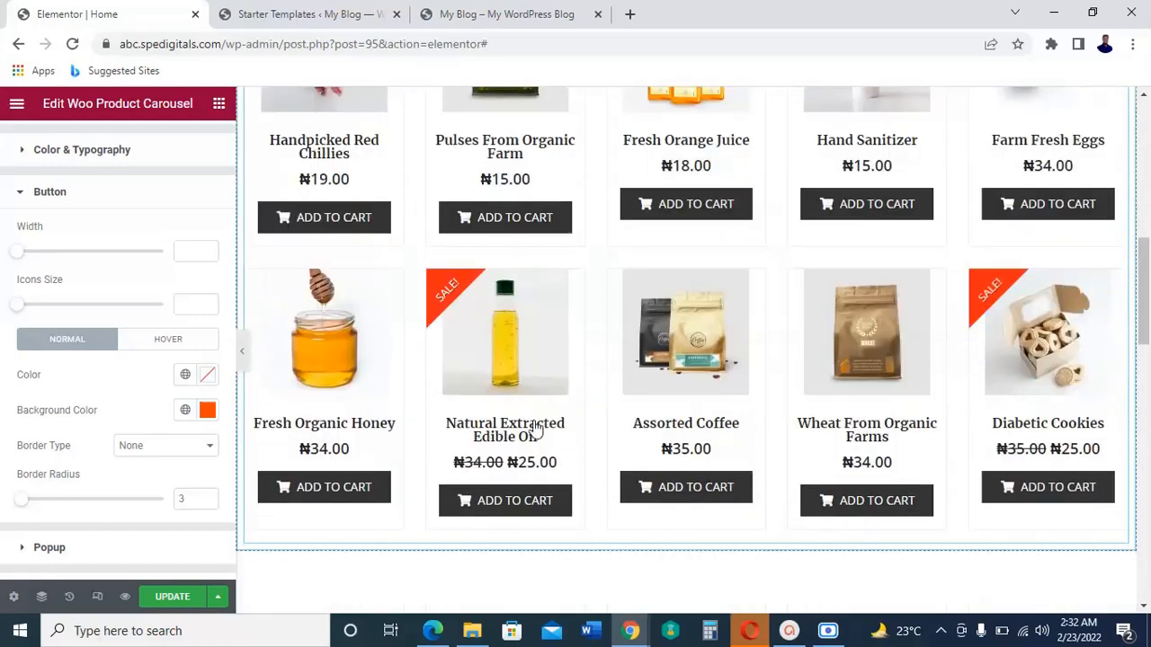
scroll(534, 428, "up", 1)
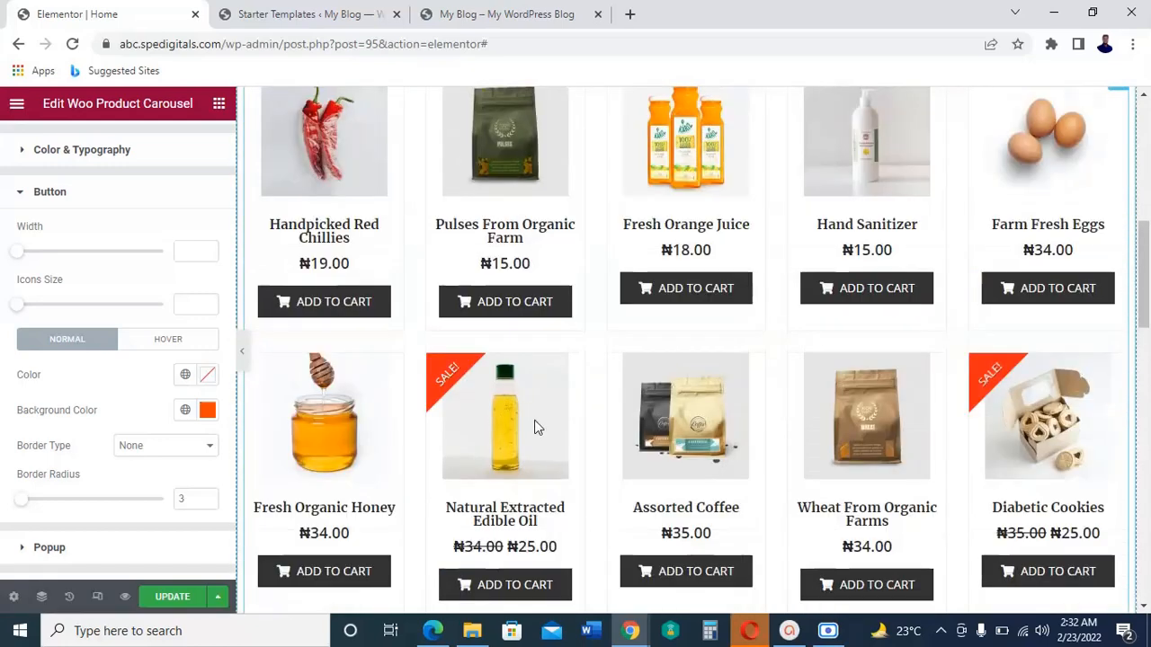
scroll(534, 420, "up", 1)
scroll(534, 420, "down", 1)
scroll(776, 377, "up", 1)
scroll(794, 381, "down", 3)
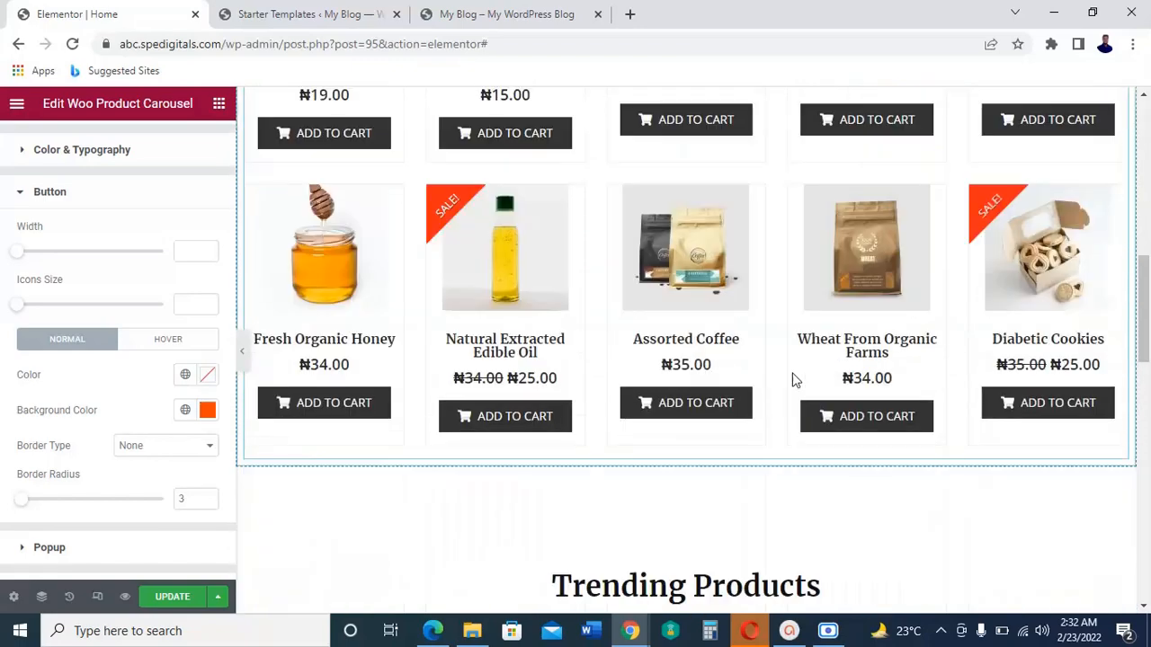
scroll(793, 379, "down", 4)
scroll(791, 381, "up", 5)
scroll(791, 381, "up", 2)
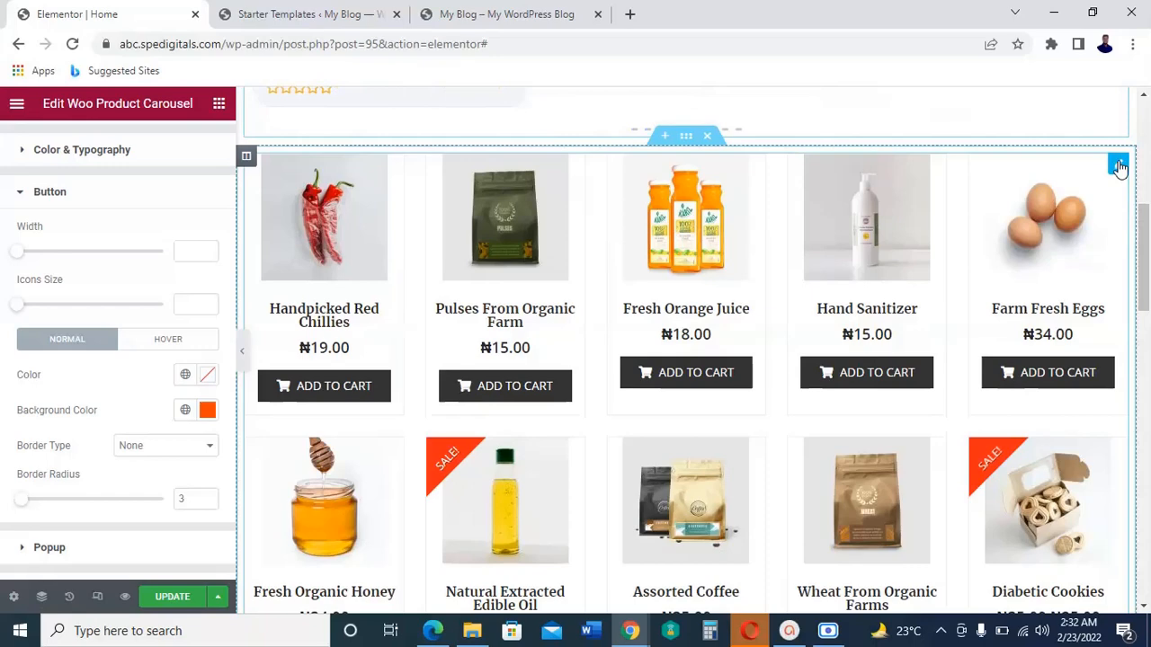
Step: Open the Product Grid widget below the carousel for editing and compare its appearance with the carousel's hover buttons
left_click(1117, 165)
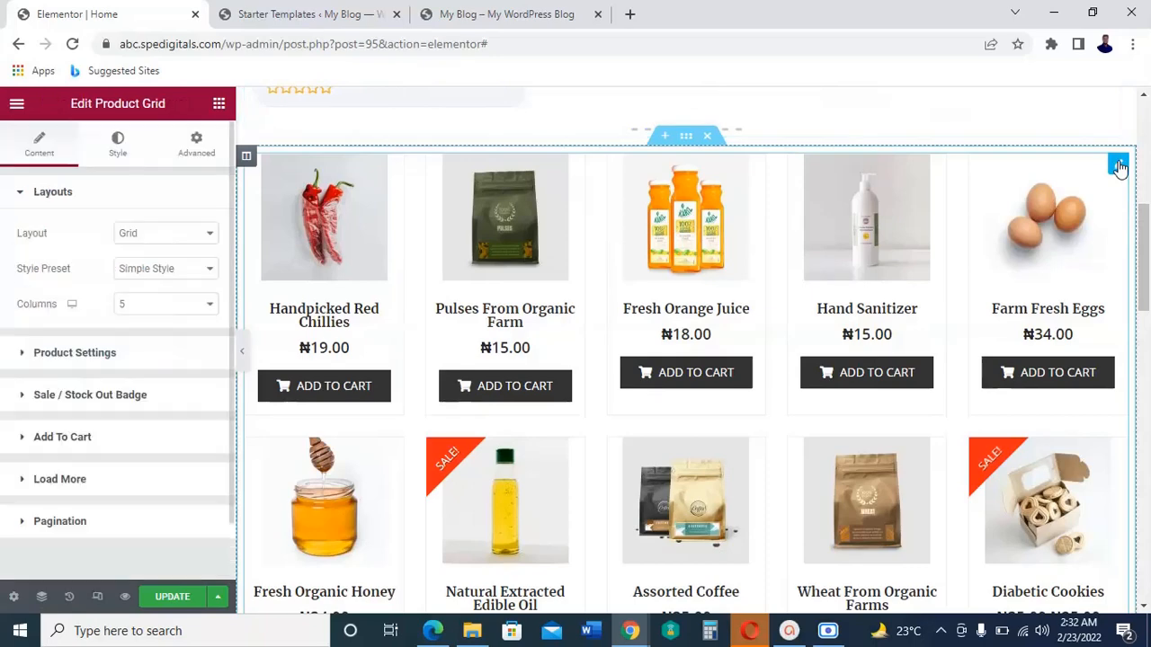
scroll(933, 238, "up", 3)
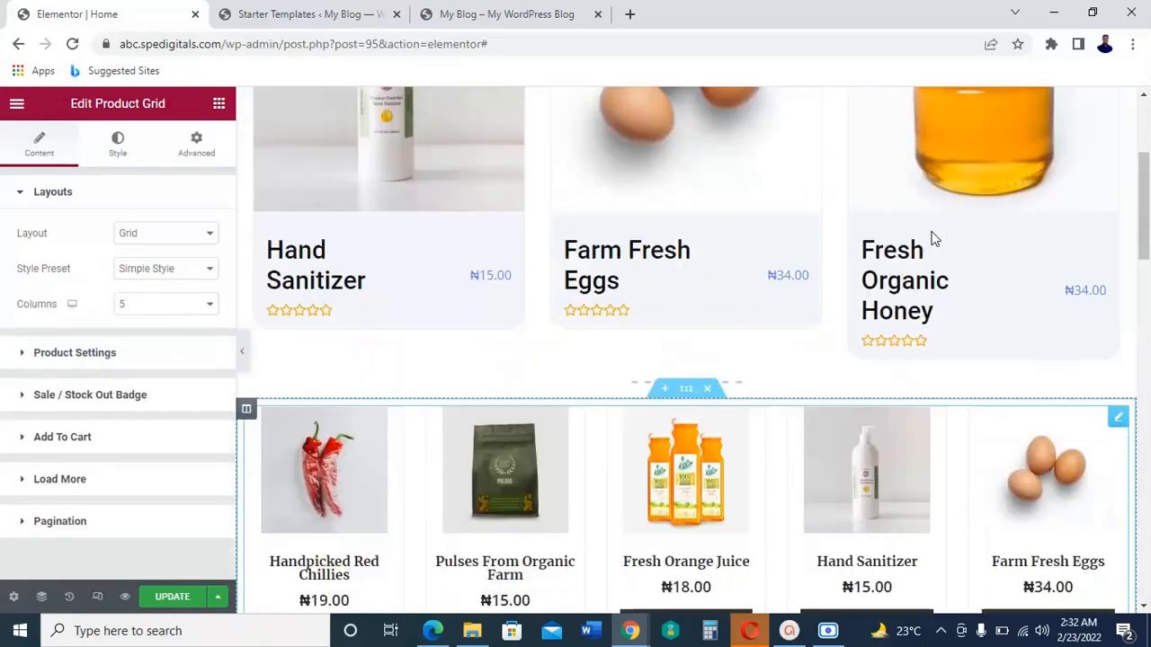
scroll(933, 238, "up", 2)
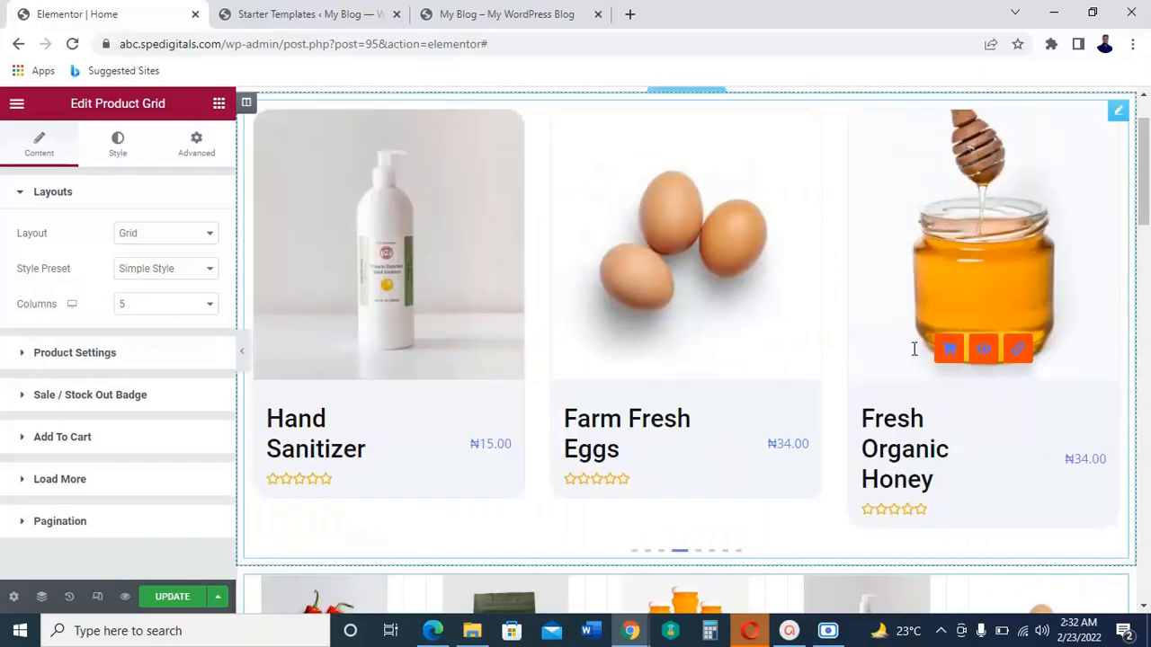
scroll(760, 321, "down", 3)
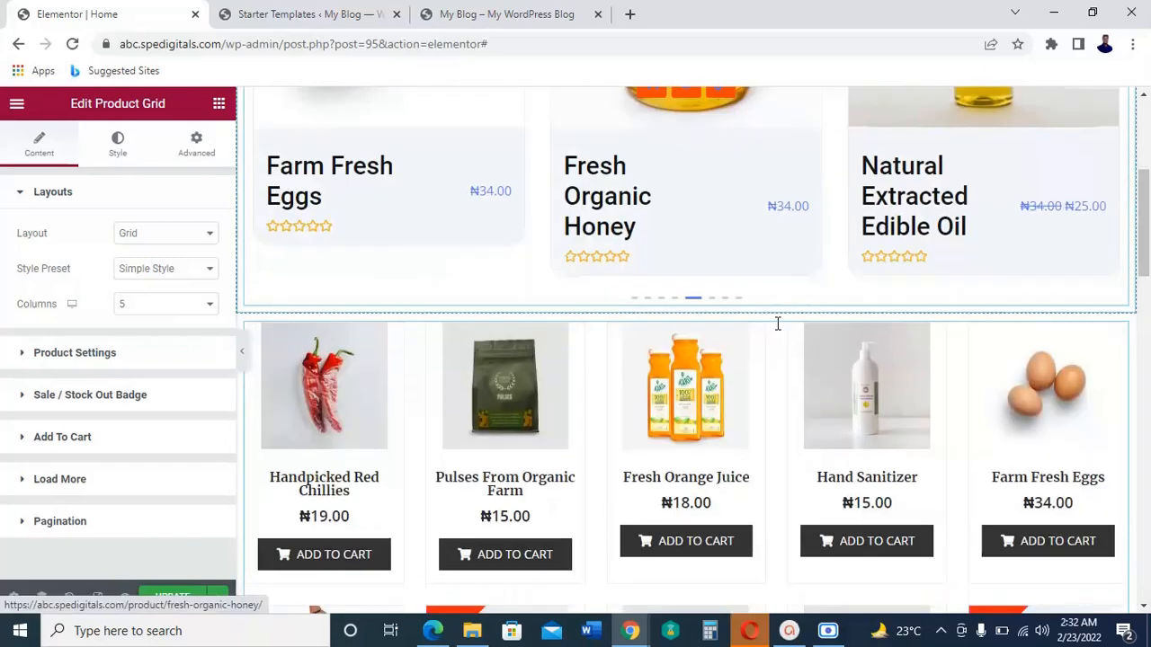
scroll(725, 325, "up", 3)
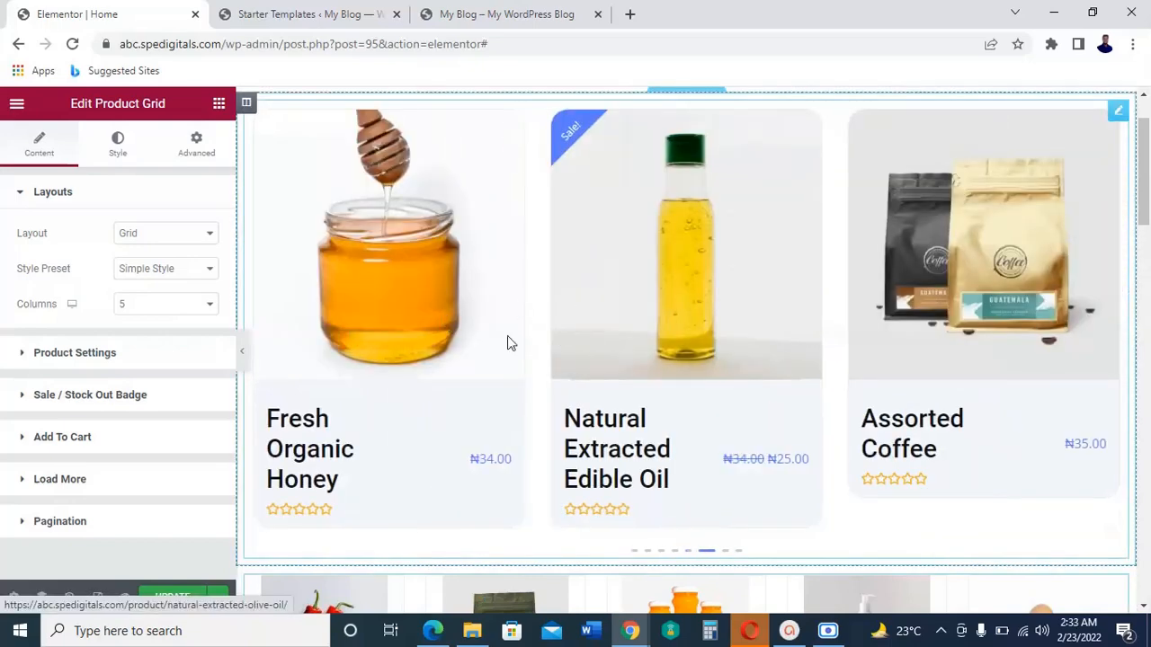
scroll(790, 347, "down", 4)
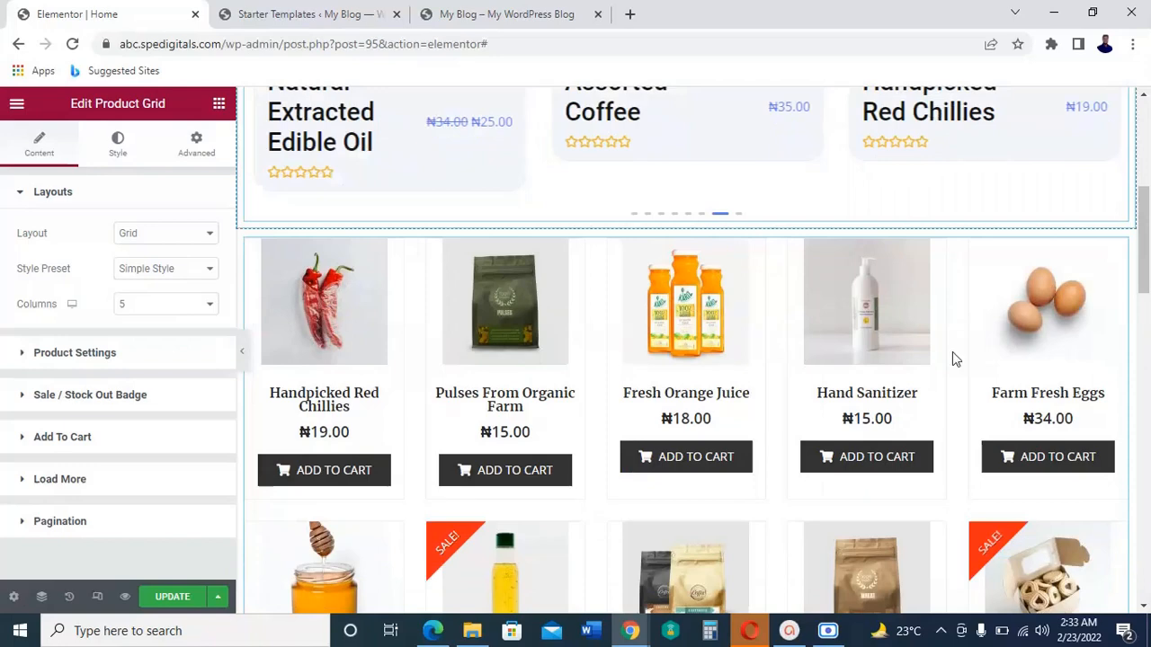
scroll(952, 352, "down", 2)
scroll(1074, 216, "up", 2)
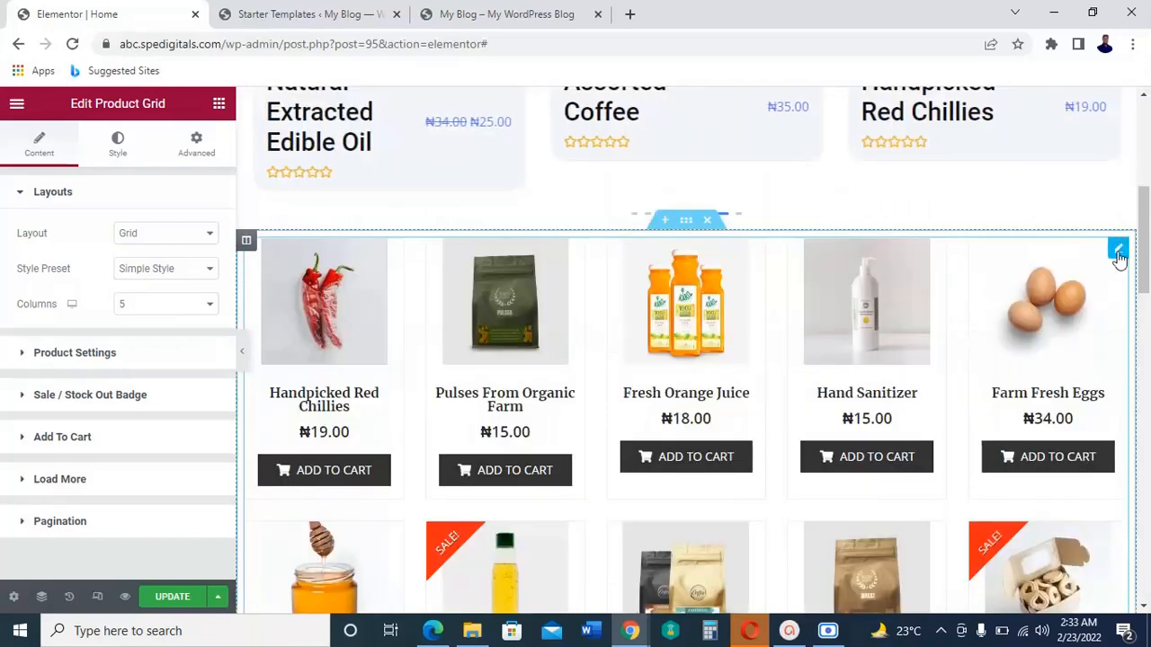
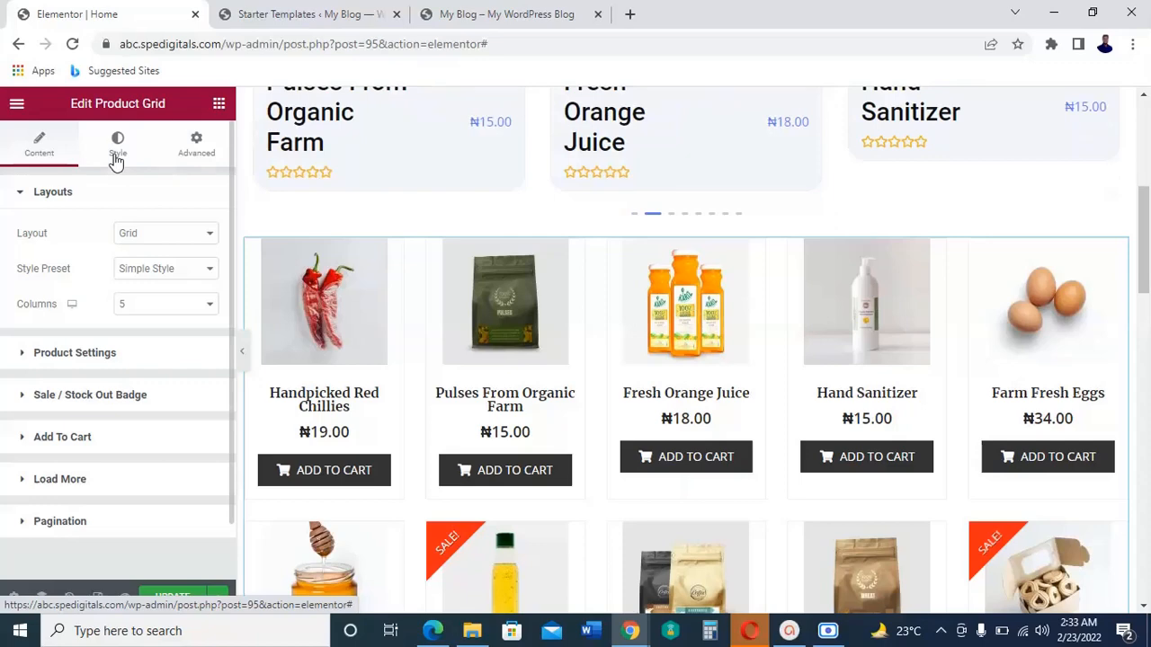
Step: Set the normal-state background color of the product grid's Add to Cart buttons to #ff4500
left_click(116, 153)
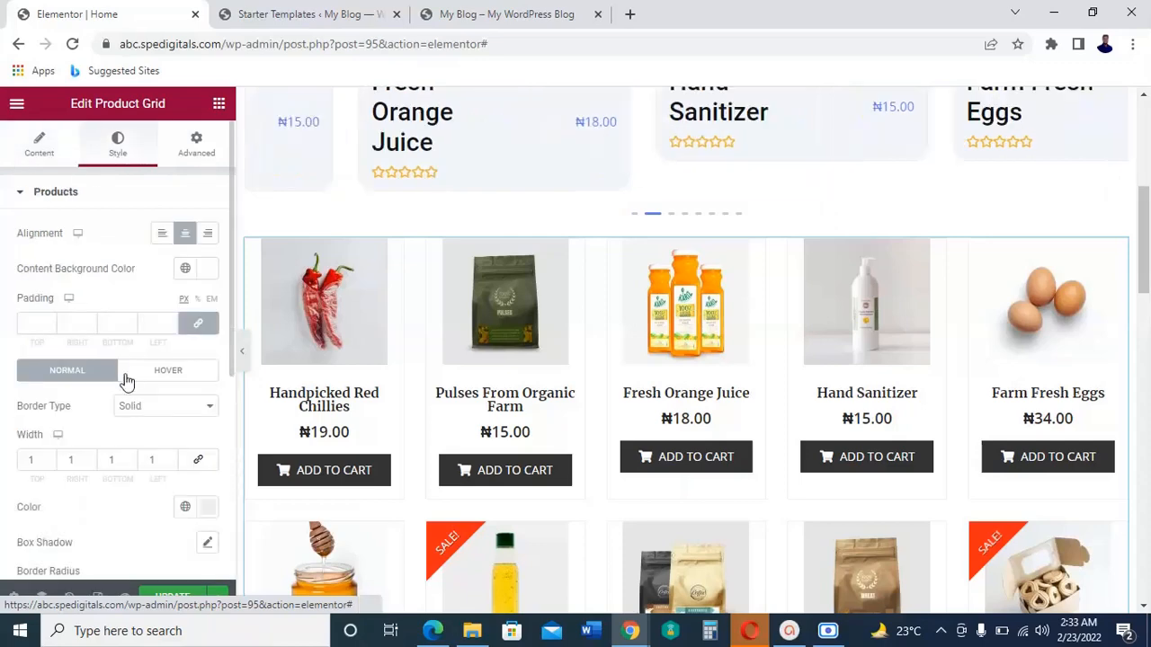
scroll(130, 375, "down", 1)
scroll(131, 376, "down", 3)
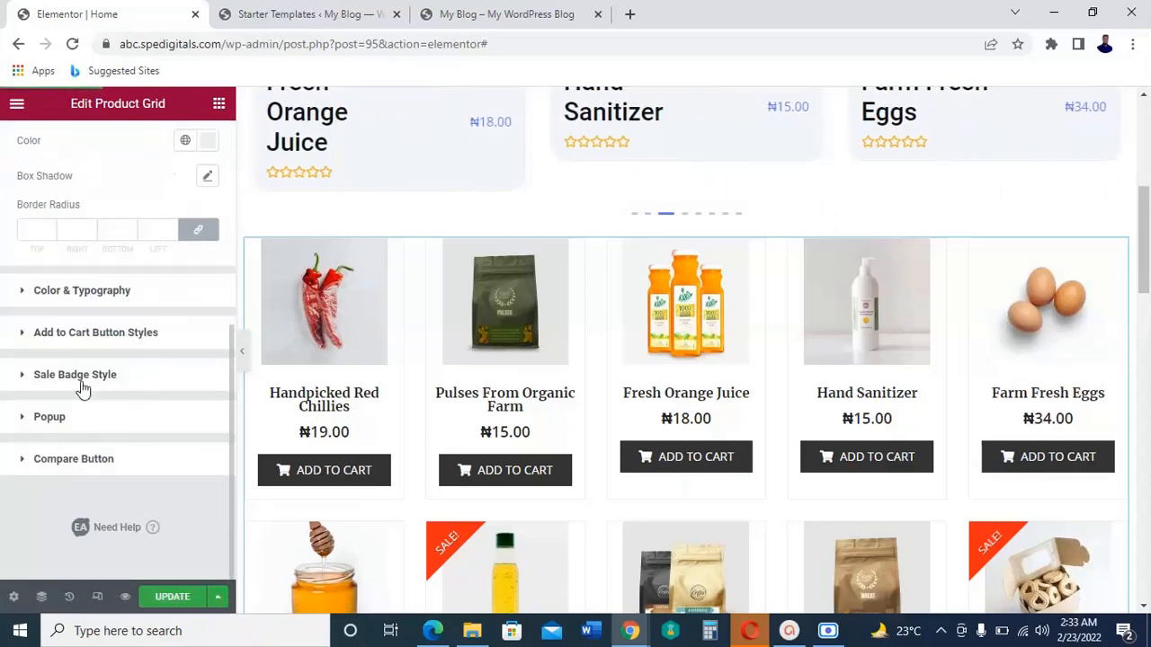
left_click(131, 333)
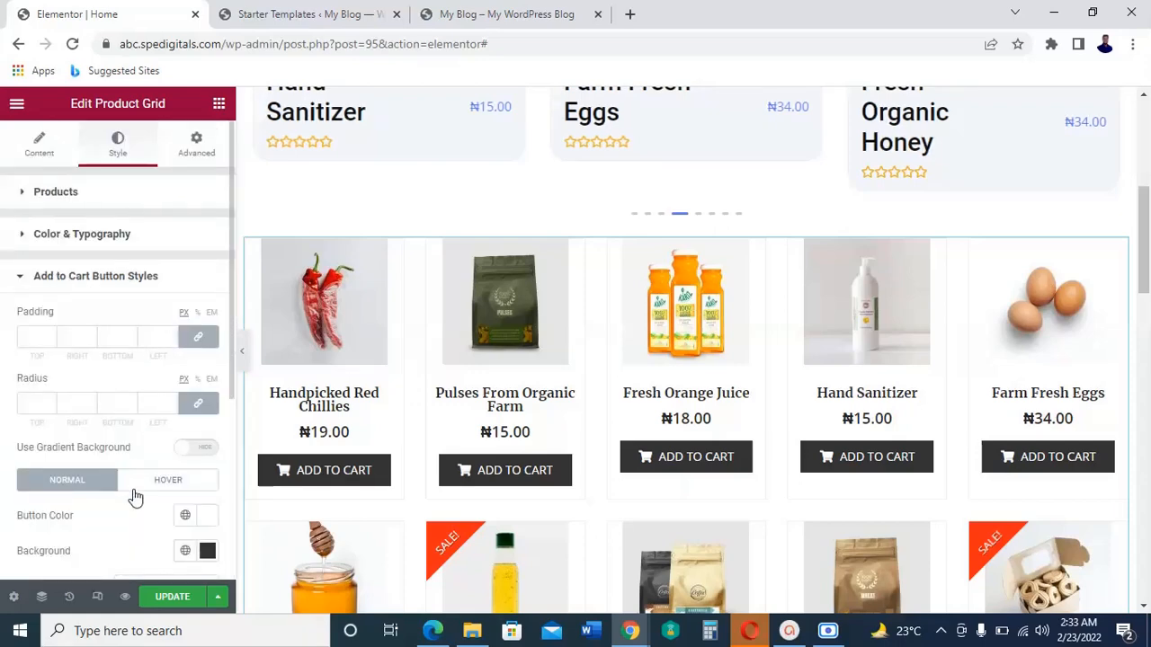
scroll(137, 490, "down", 2)
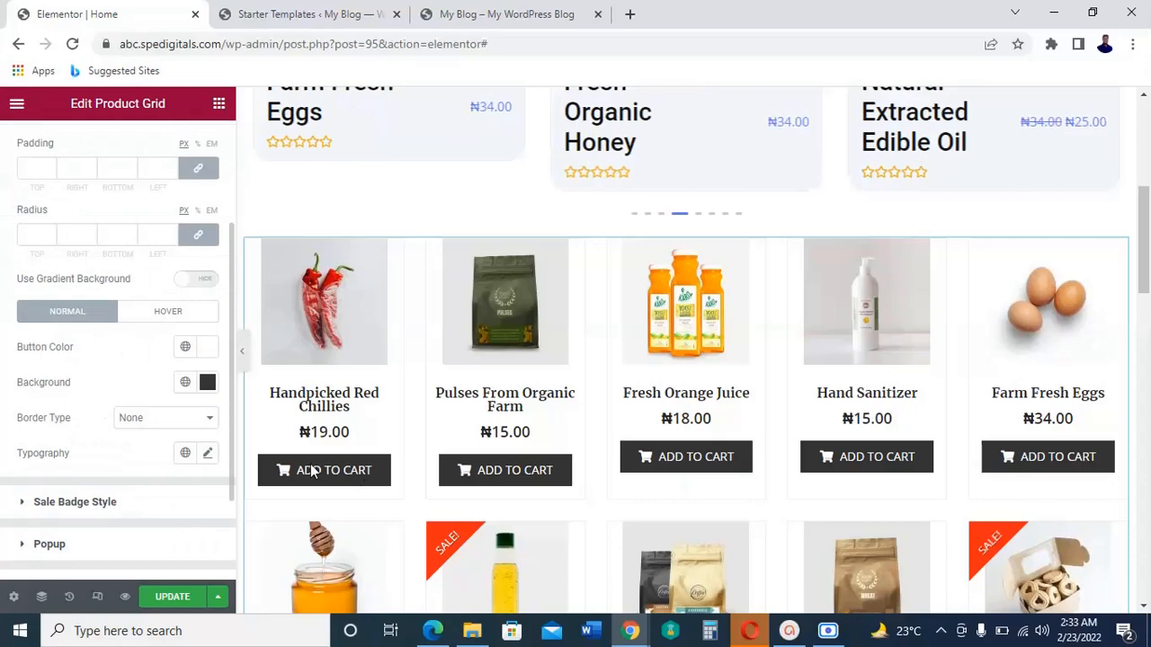
left_click(207, 384)
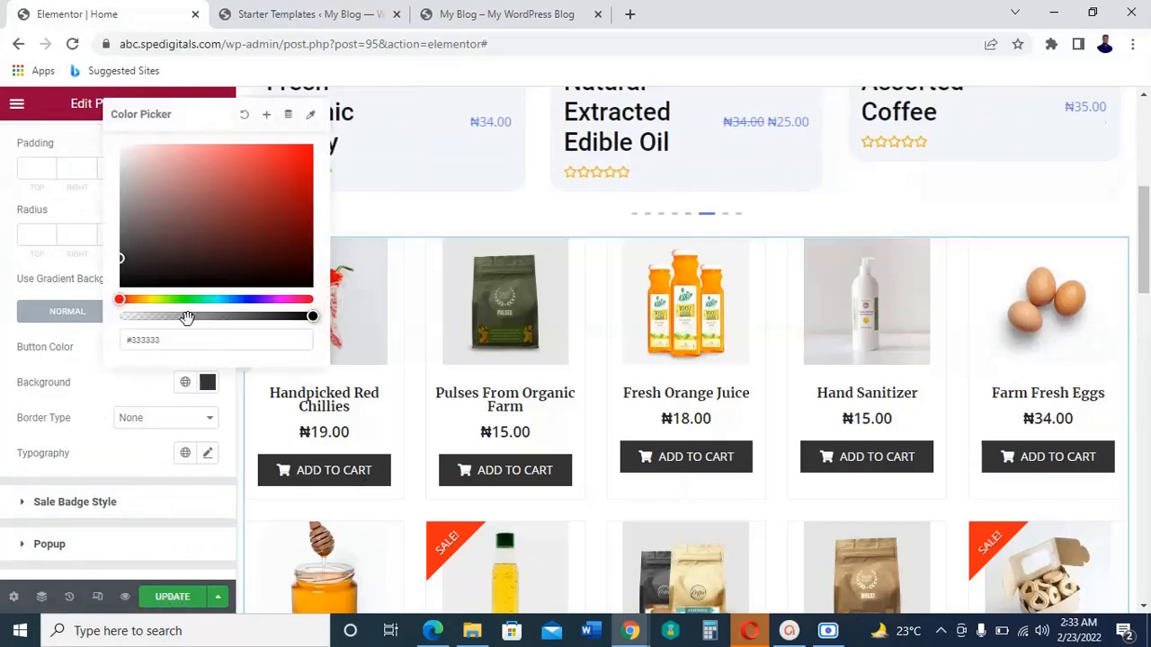
double_click(150, 337)
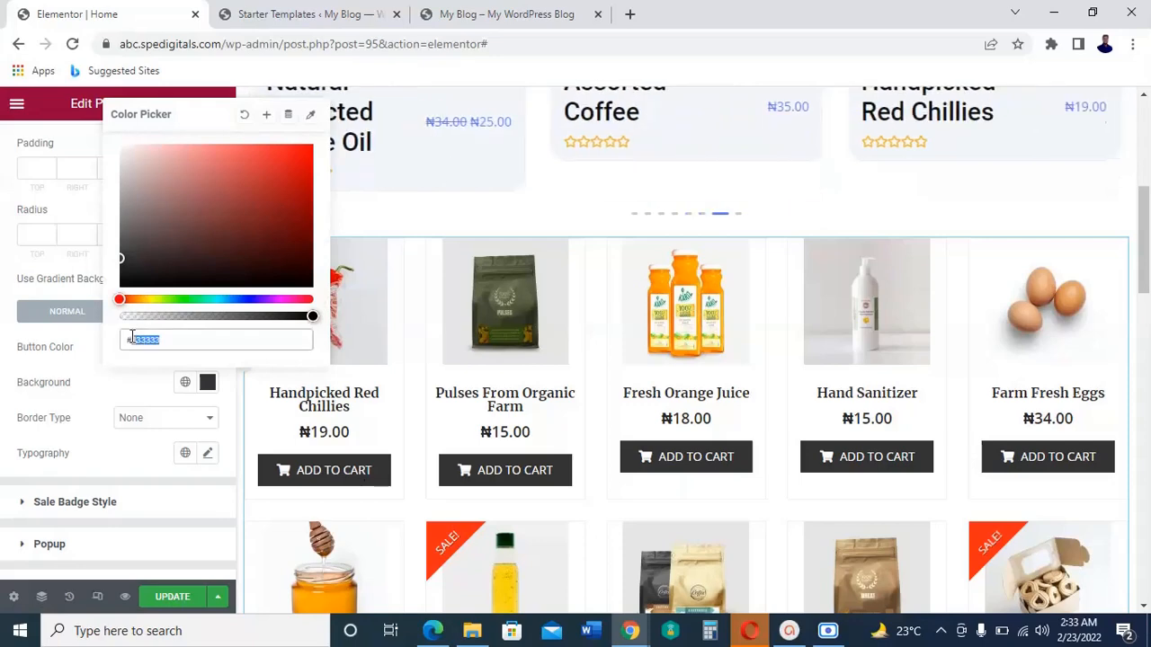
key("BackSpace")
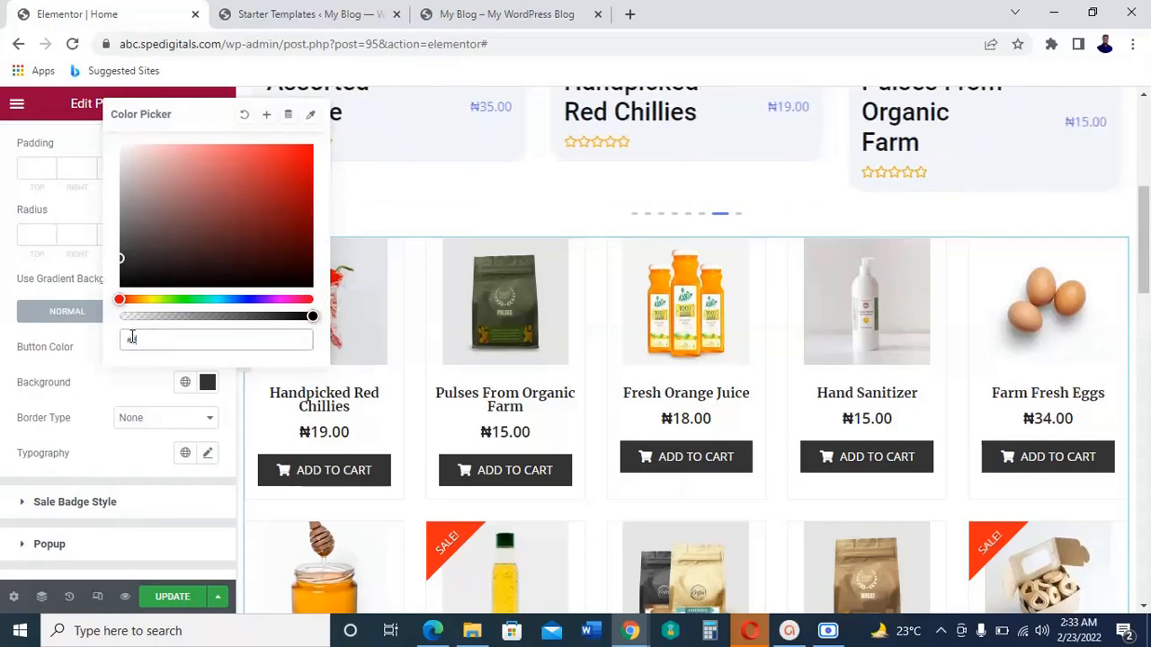
type("ff4500")
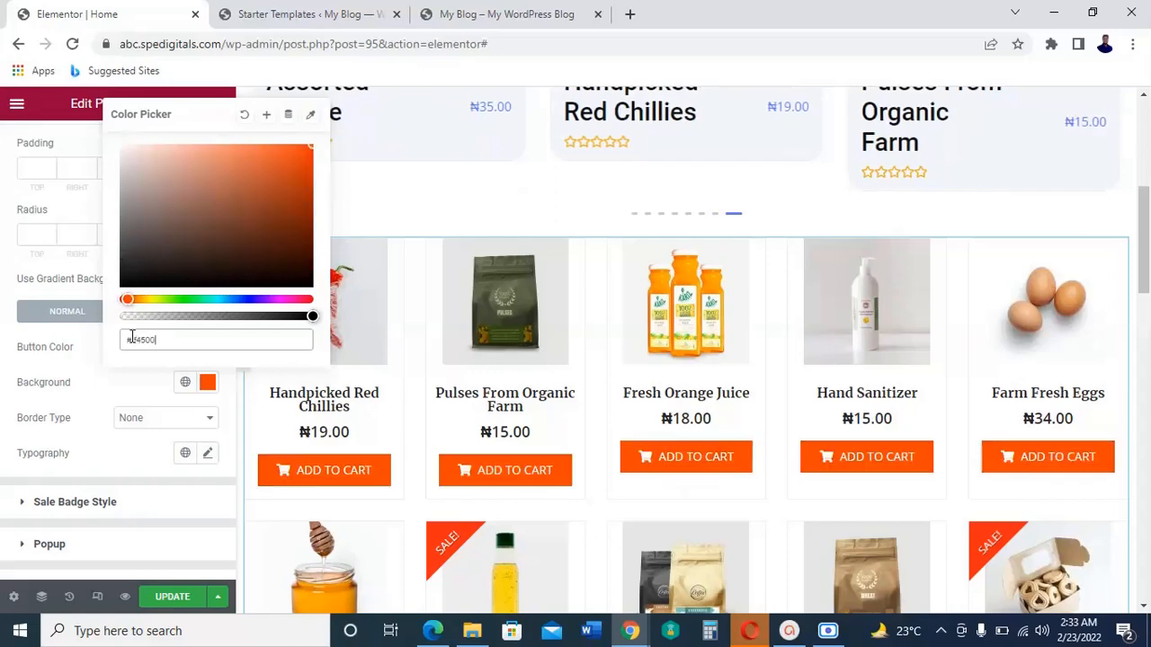
left_click(50, 369)
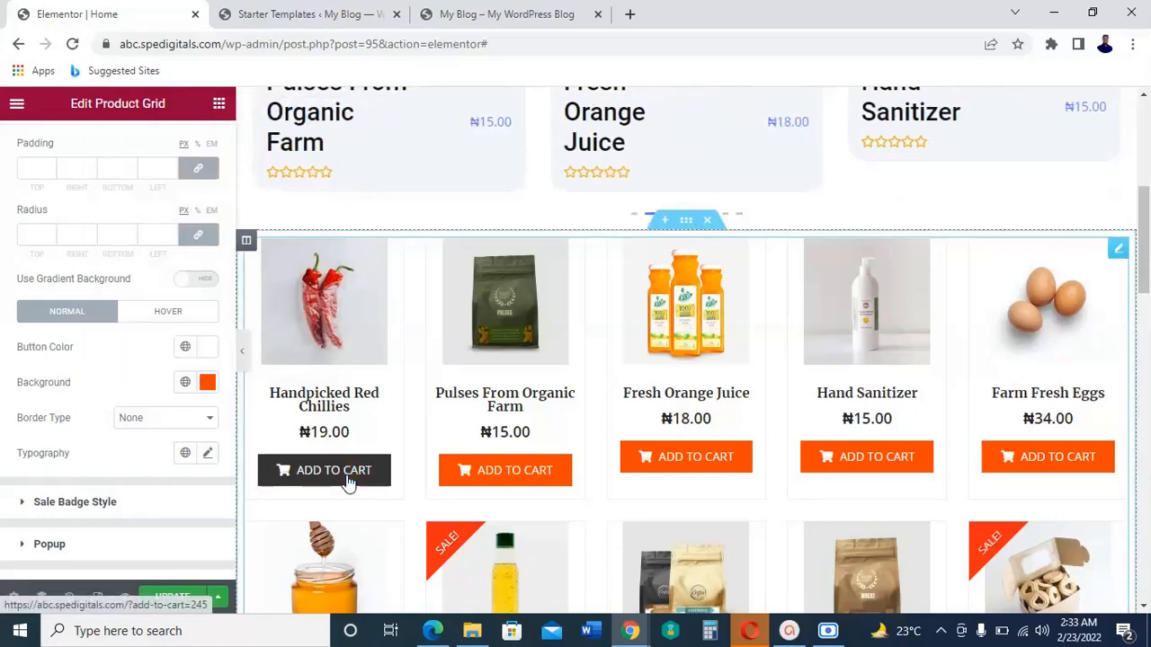
Step: Set the hover-state background color of the product grid's Add to Cart buttons to #ff6700
left_click(159, 312)
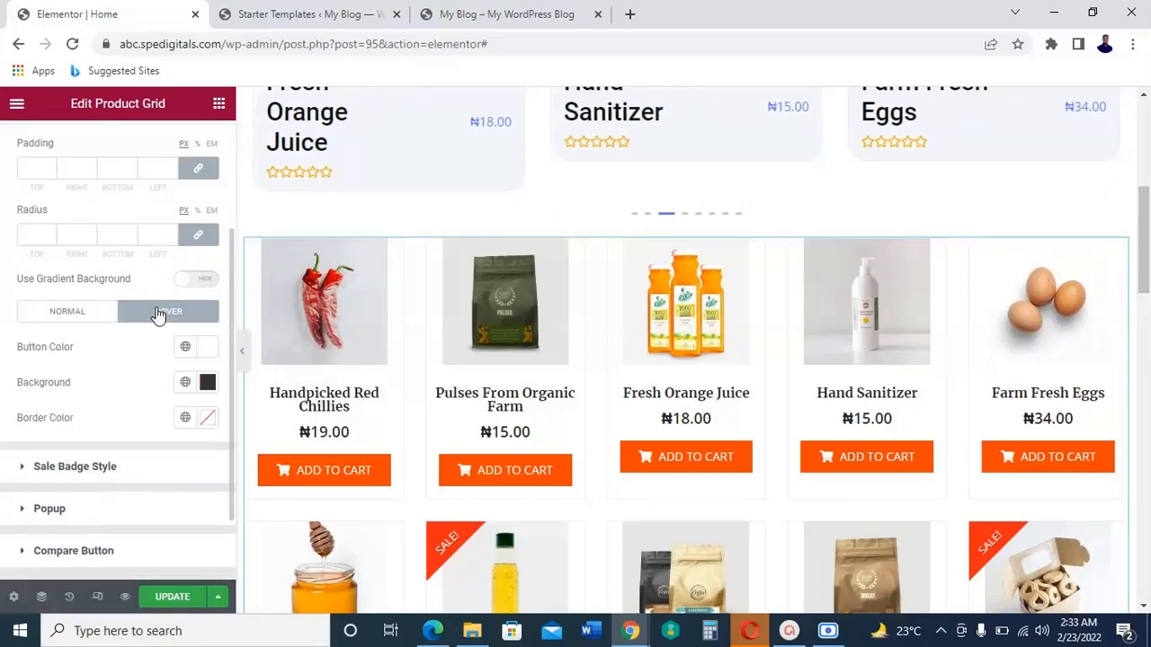
left_click(207, 384)
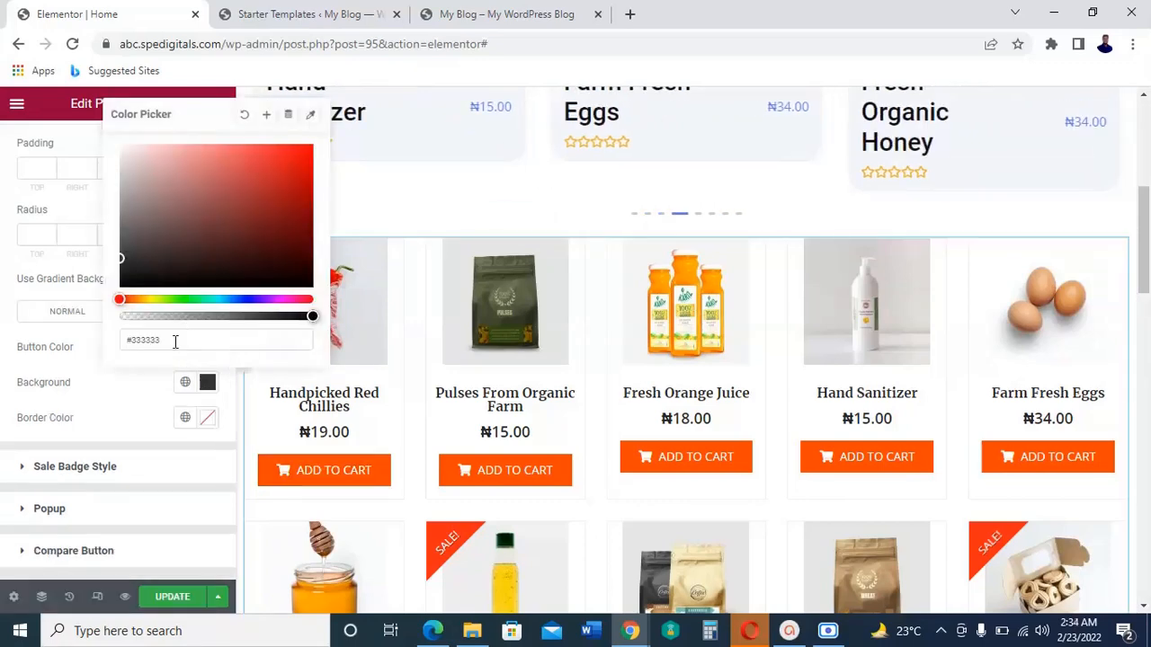
triple_click(129, 336)
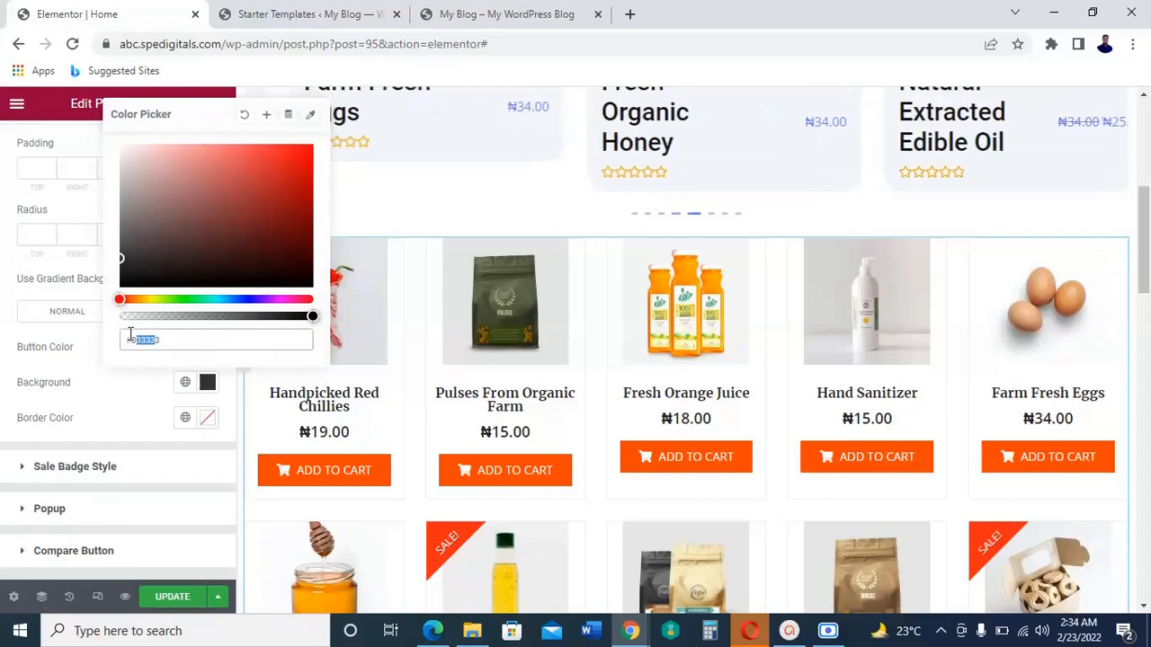
left_click(189, 340)
left_click_drag(165, 339, 133, 342)
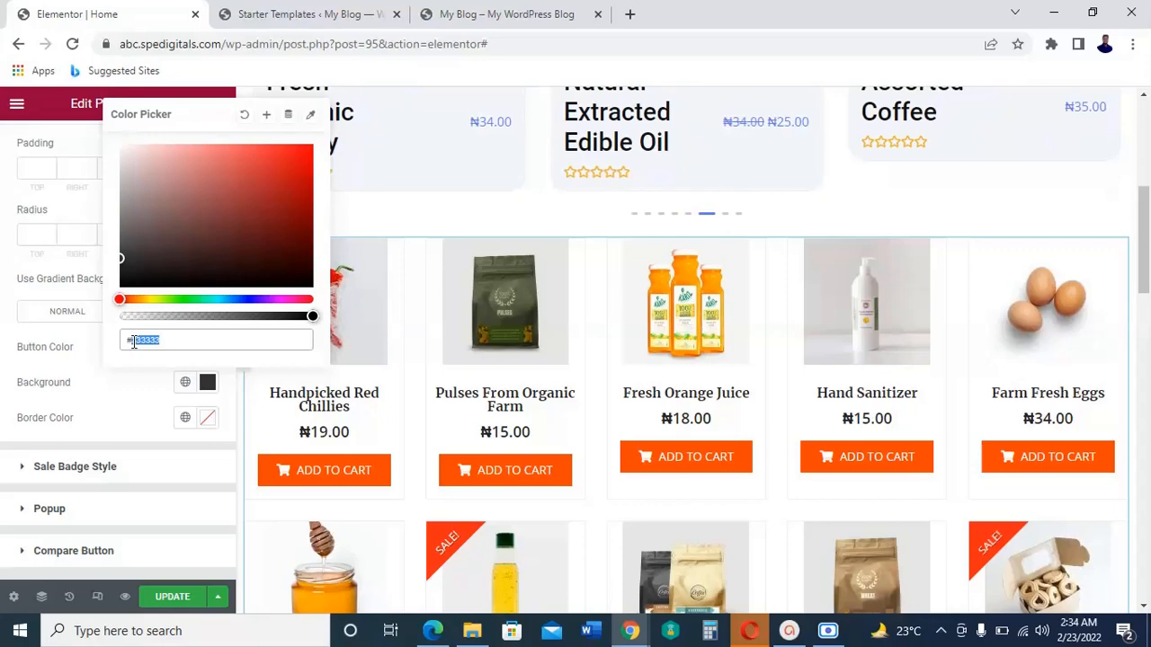
key("BackSpace")
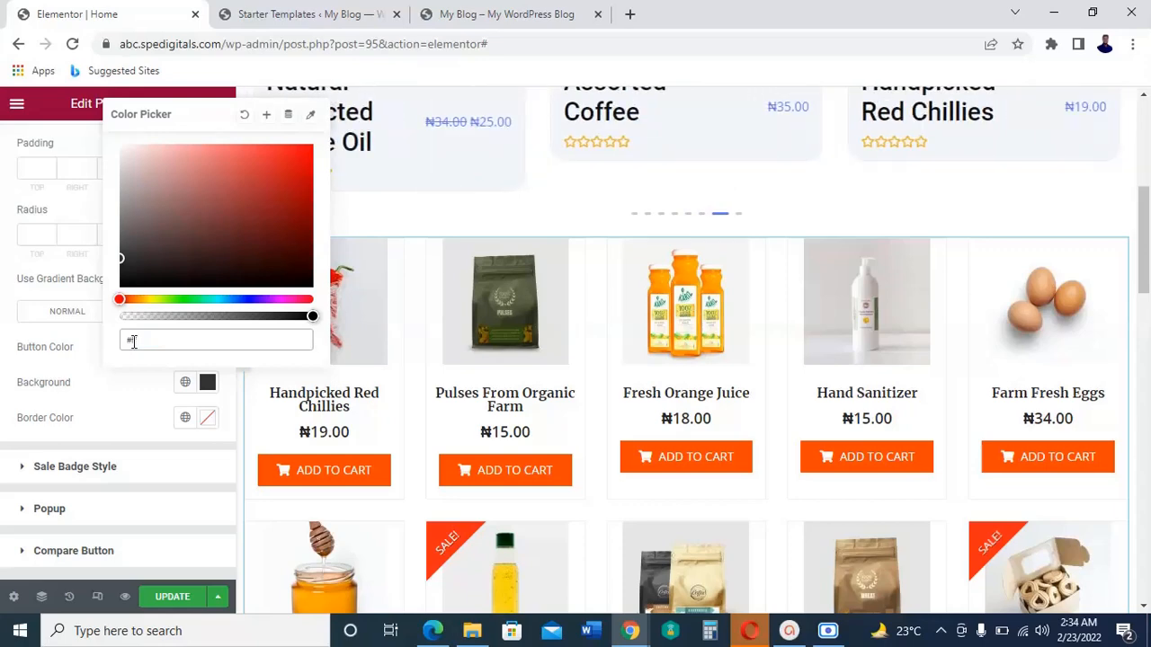
type("ff5")
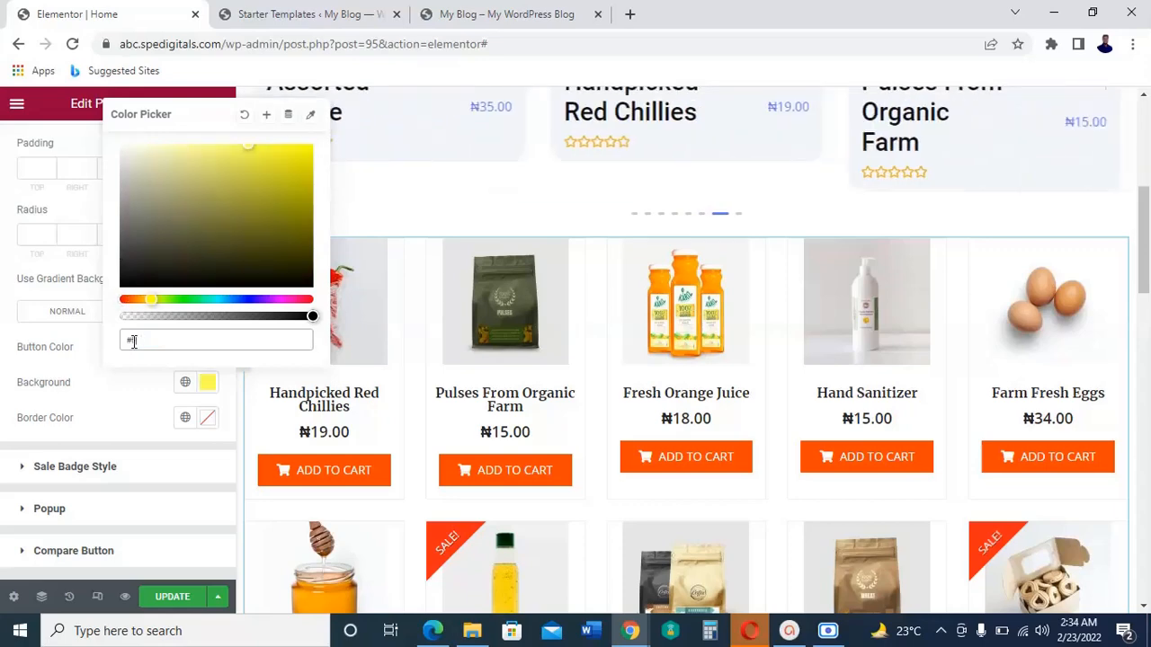
type("6")
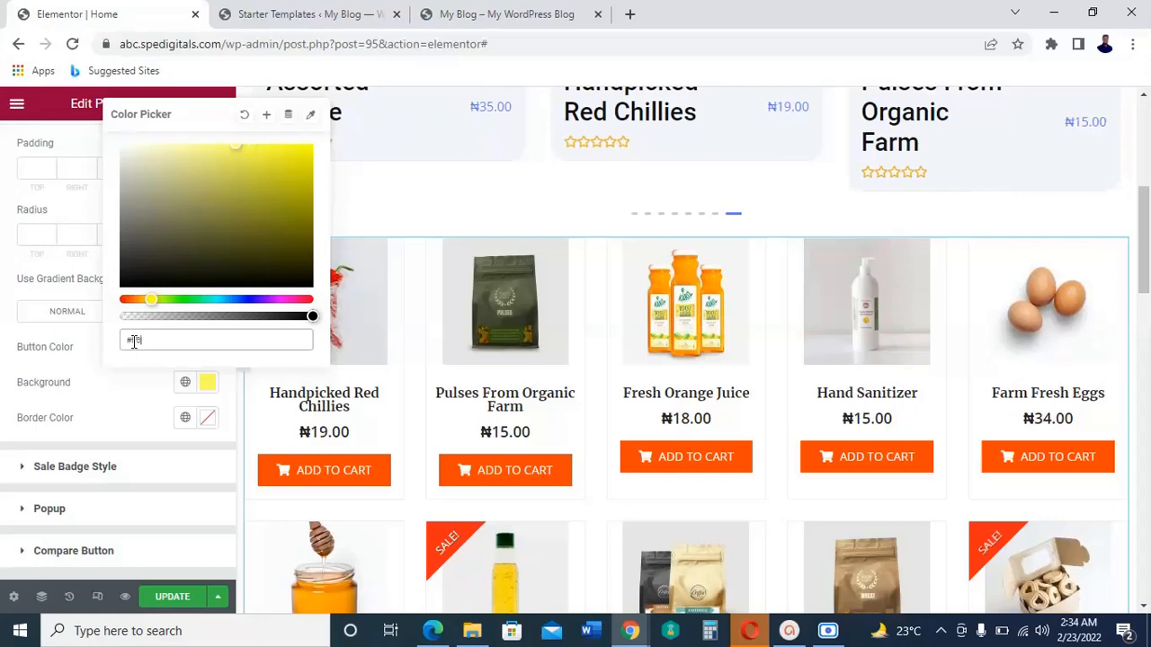
type("700")
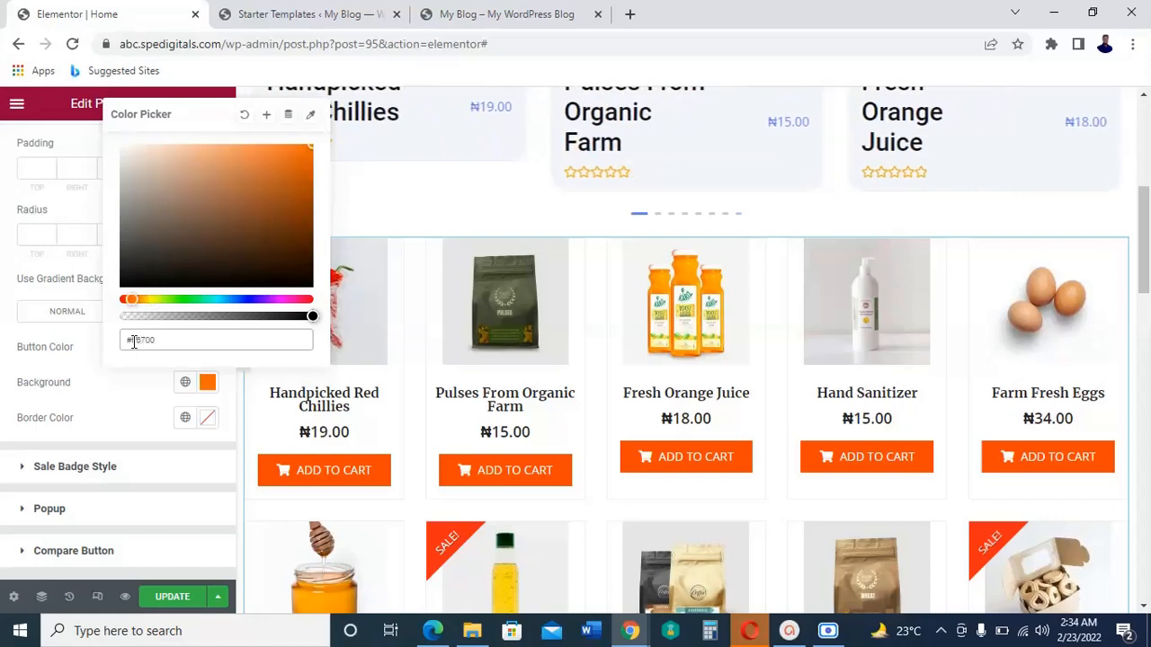
left_click(77, 371)
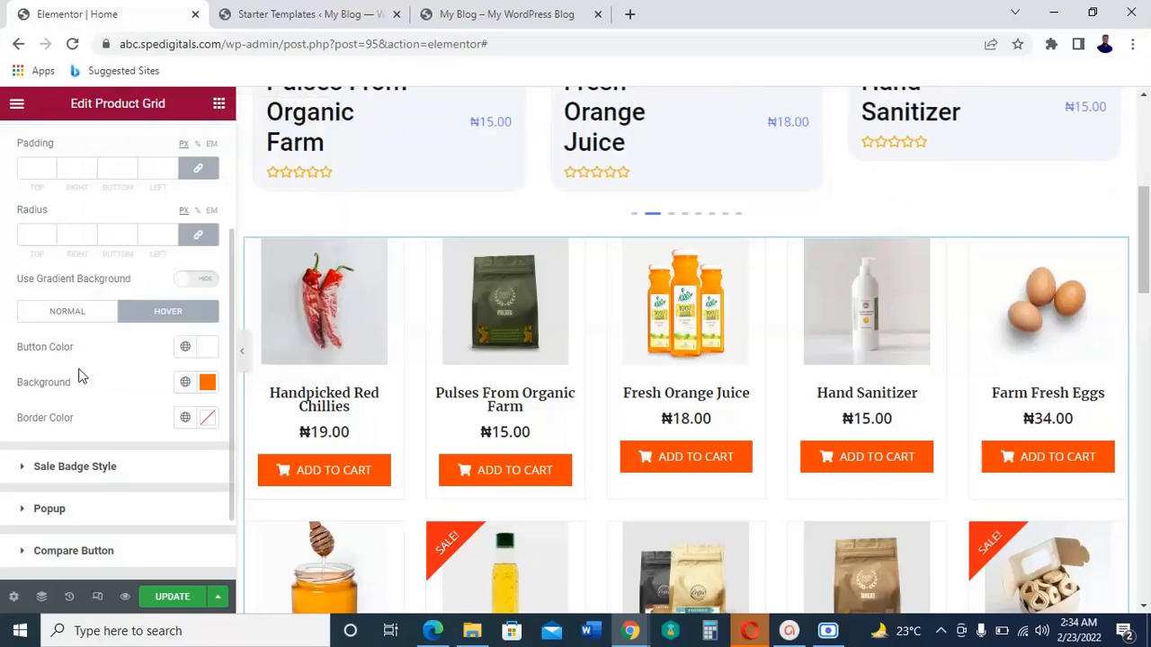
Step: Set the hover-state text color of the Add to Cart buttons to near-black #050505 and update the page
left_click(206, 347)
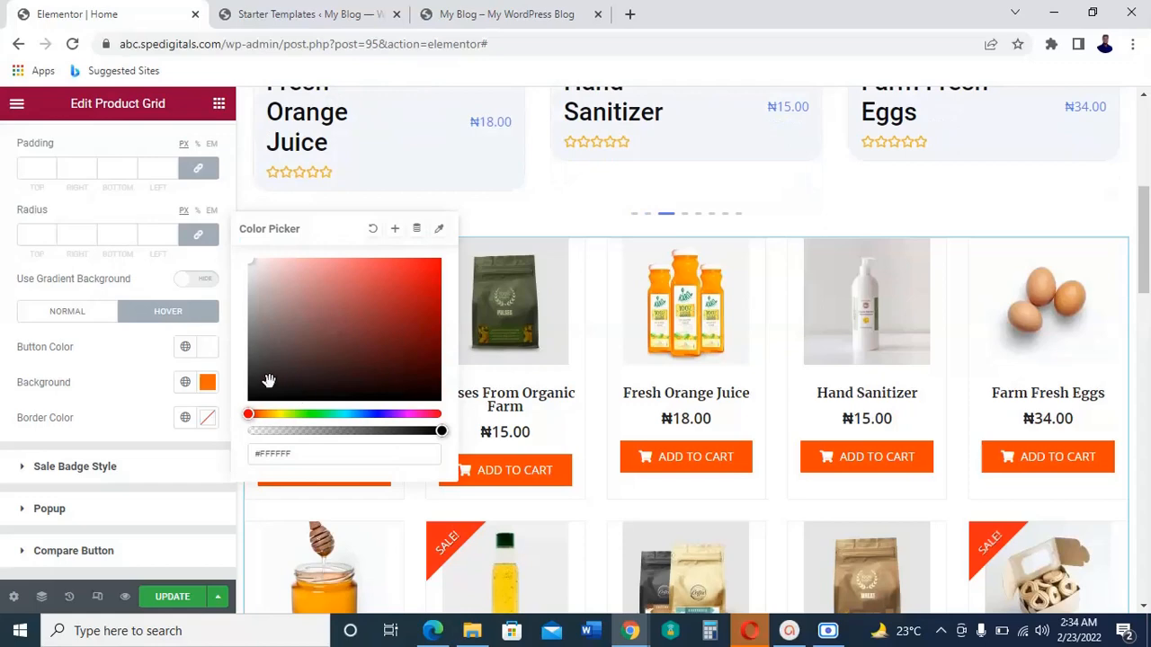
left_click(249, 399)
left_click(180, 600)
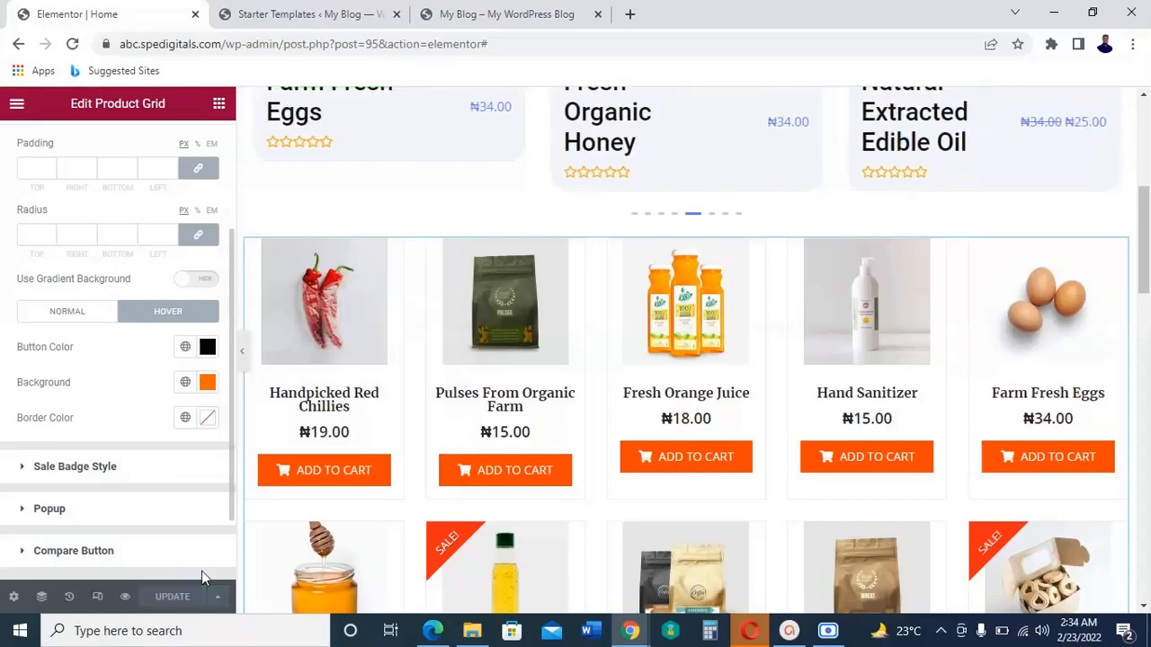
Step: Reload the live Home page and look over the carousel, the product grid's button colors and the sections down to the footer
left_click(485, 14)
scroll(877, 456, "down", 2)
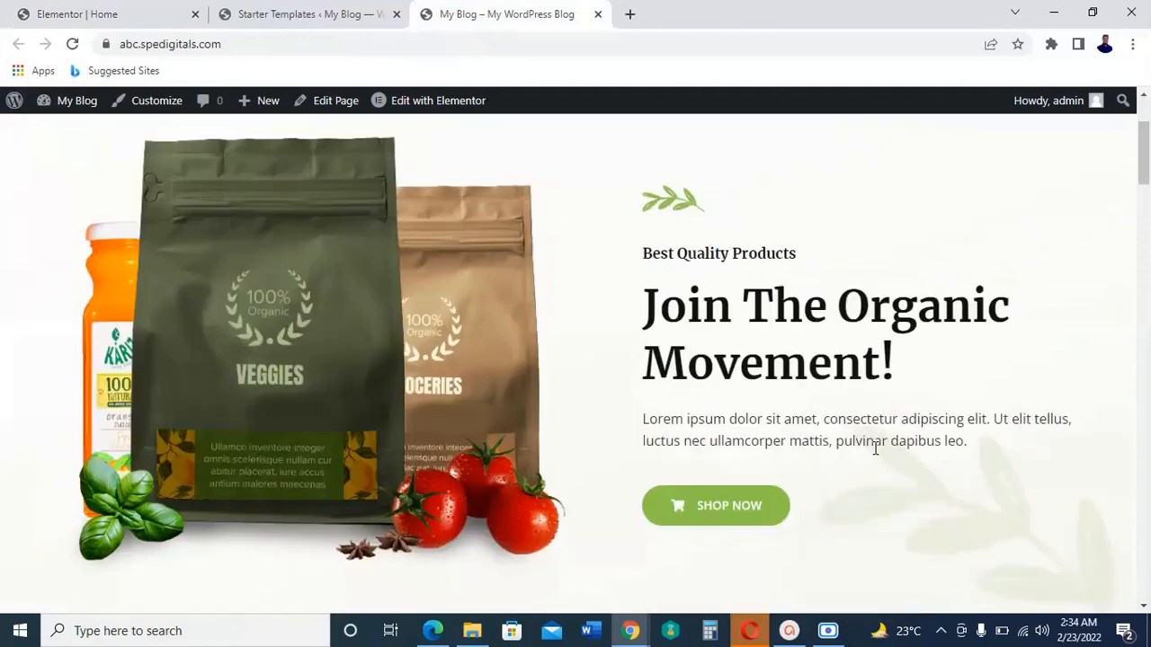
scroll(877, 450, "up", 2)
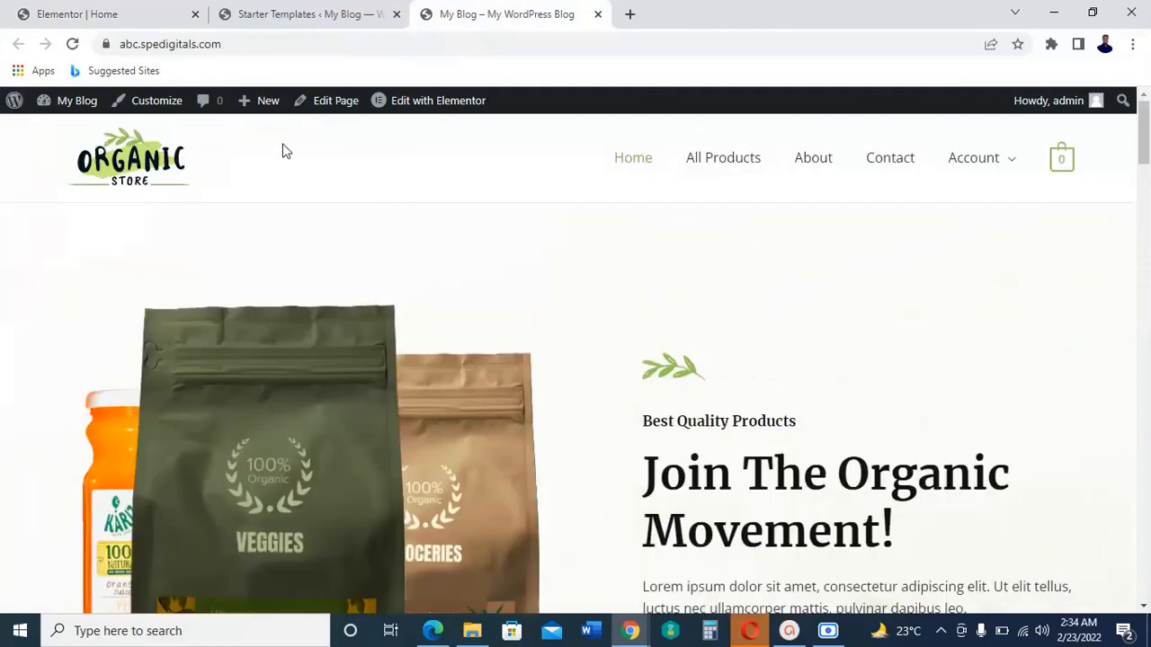
left_click(73, 44)
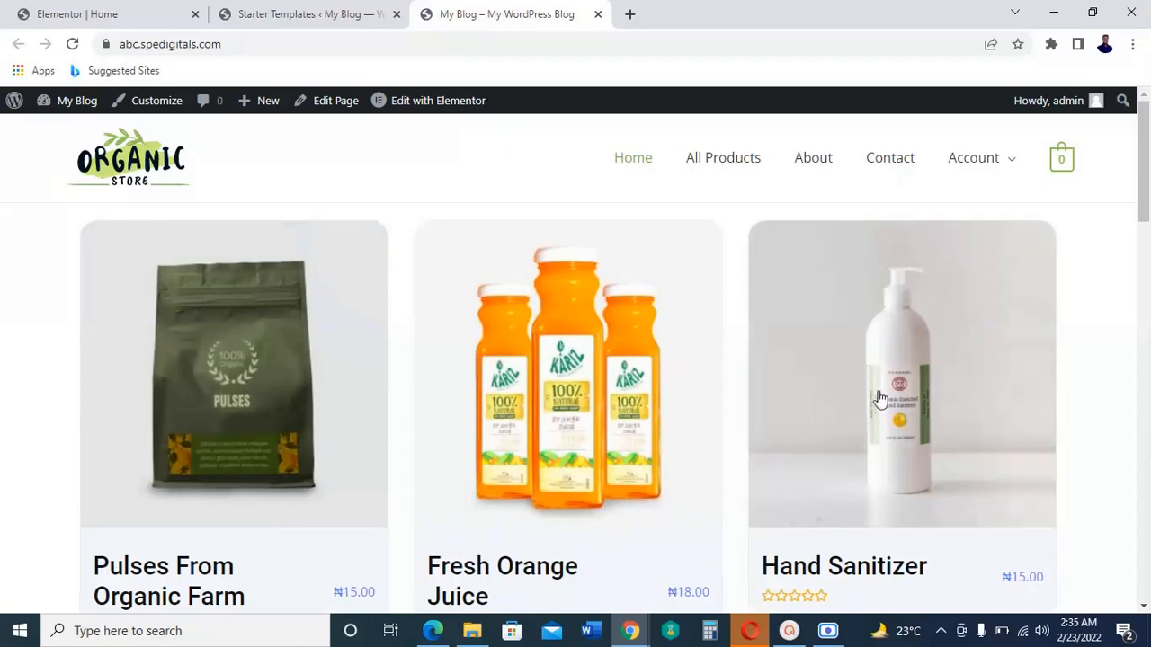
scroll(1149, 430, "down", 3)
scroll(1148, 429, "down", 3)
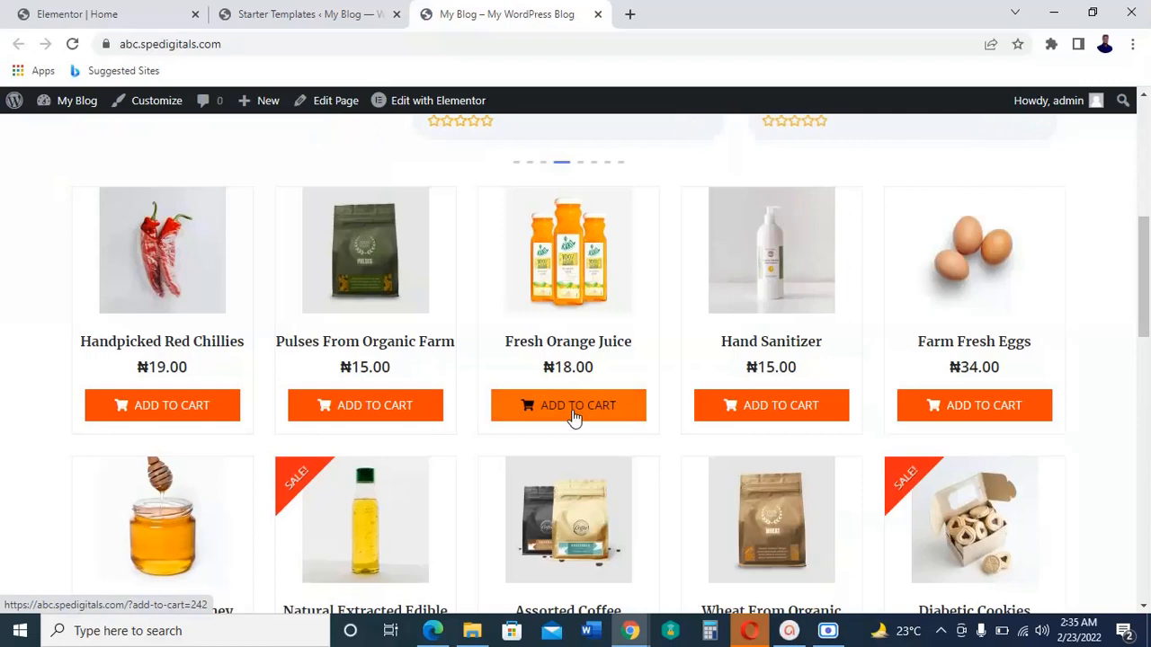
scroll(1146, 417, "down", 5)
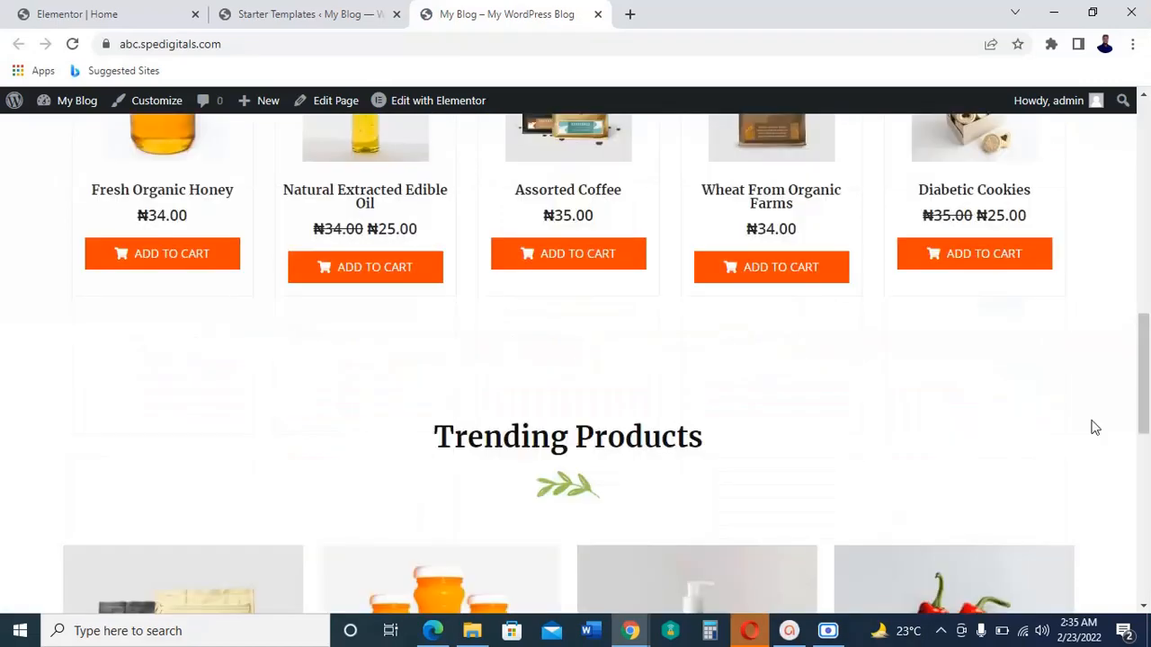
scroll(1092, 427, "down", 6)
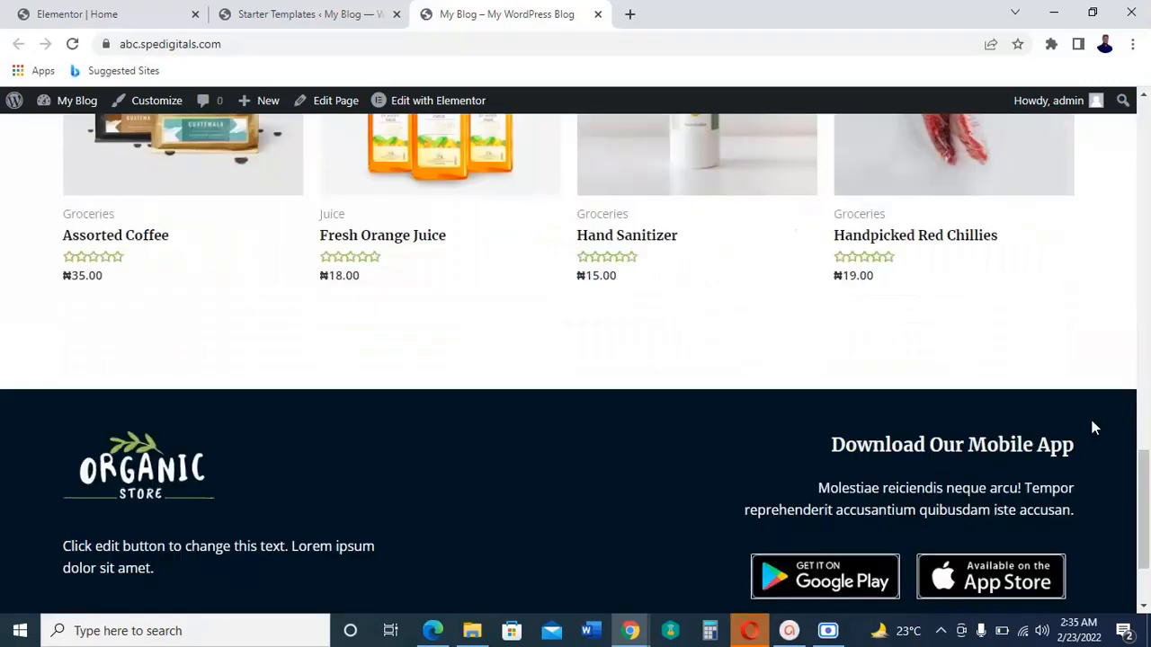
scroll(1092, 428, "up", 3)
scroll(1093, 427, "up", 15)
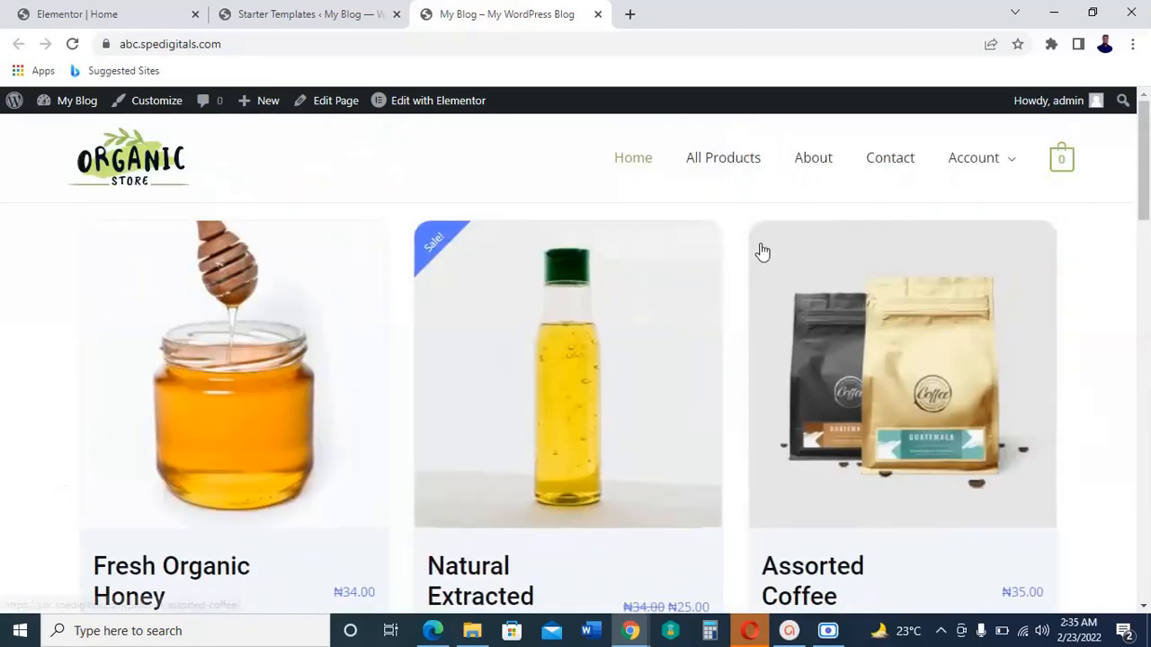
Step: Look over the product grid and carousel in the Elementor editor and return to the live Home page
left_click(113, 11)
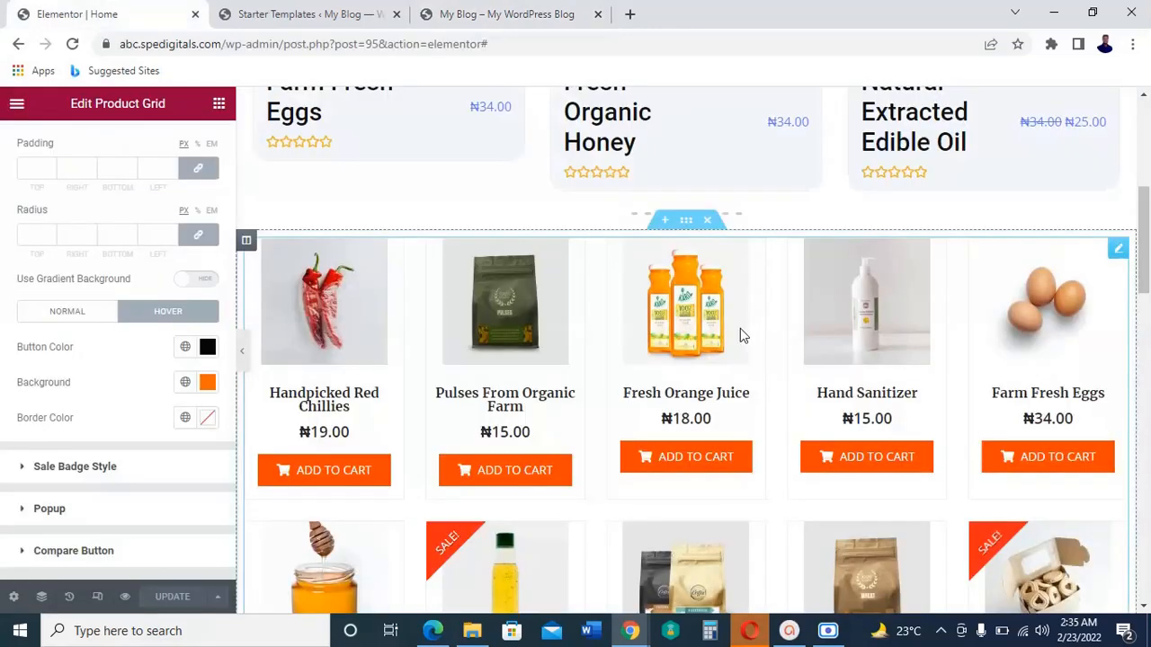
scroll(741, 334, "down", 5)
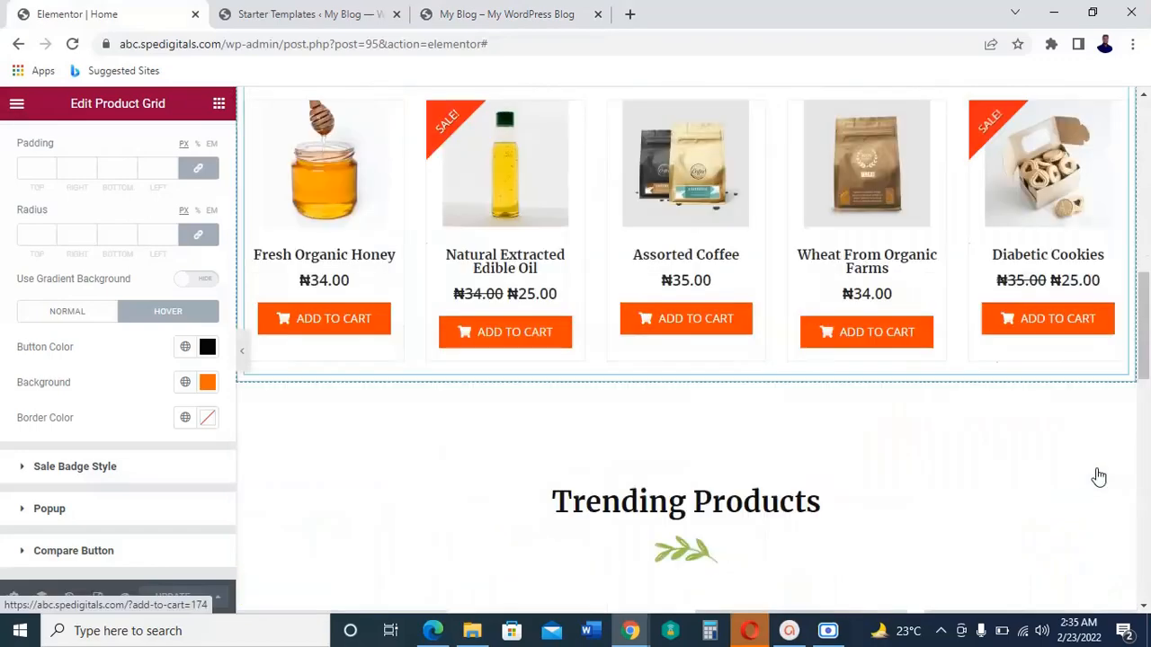
scroll(715, 363, "up", 1)
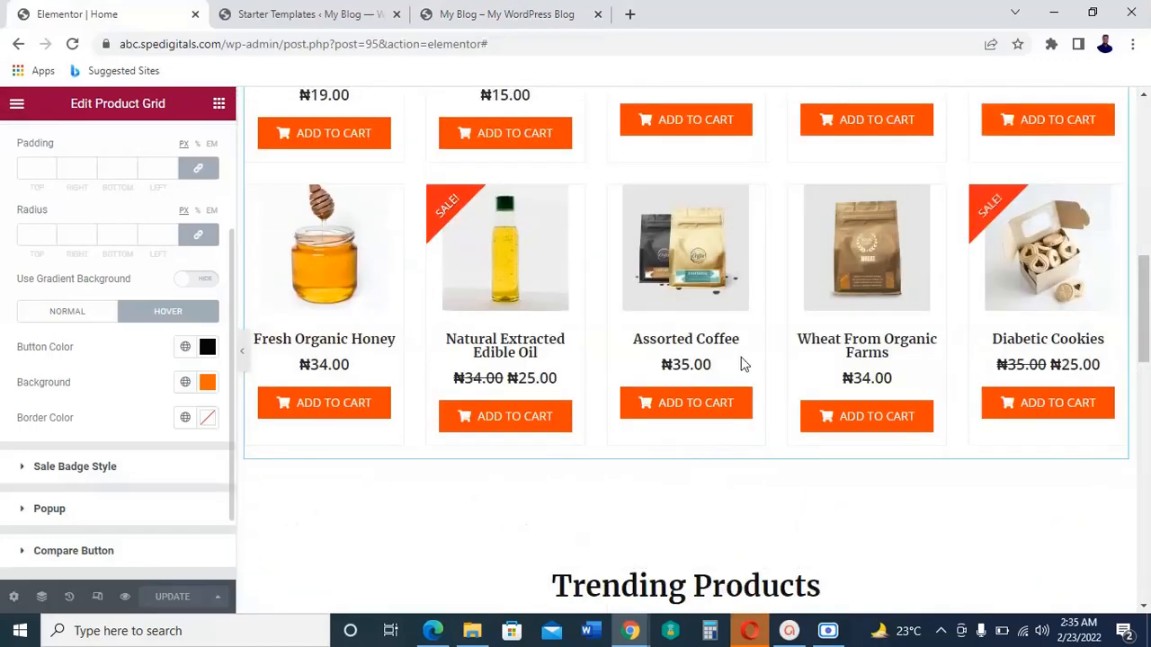
scroll(968, 329, "up", 3)
scroll(580, 360, "down", 2)
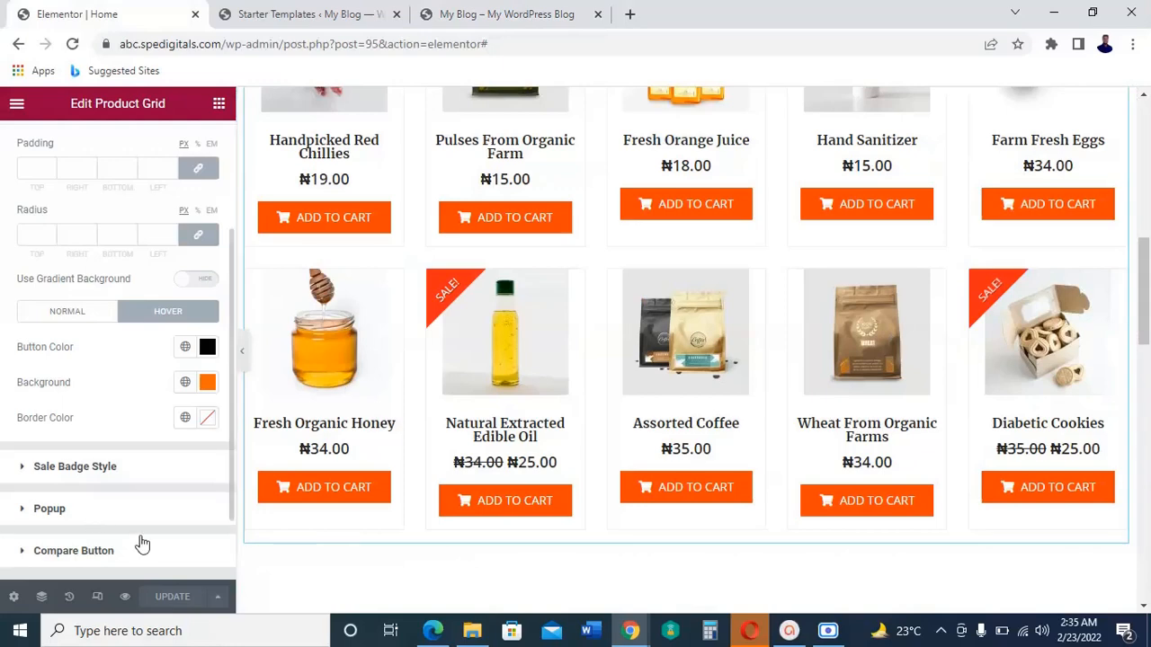
scroll(629, 384, "up", 5)
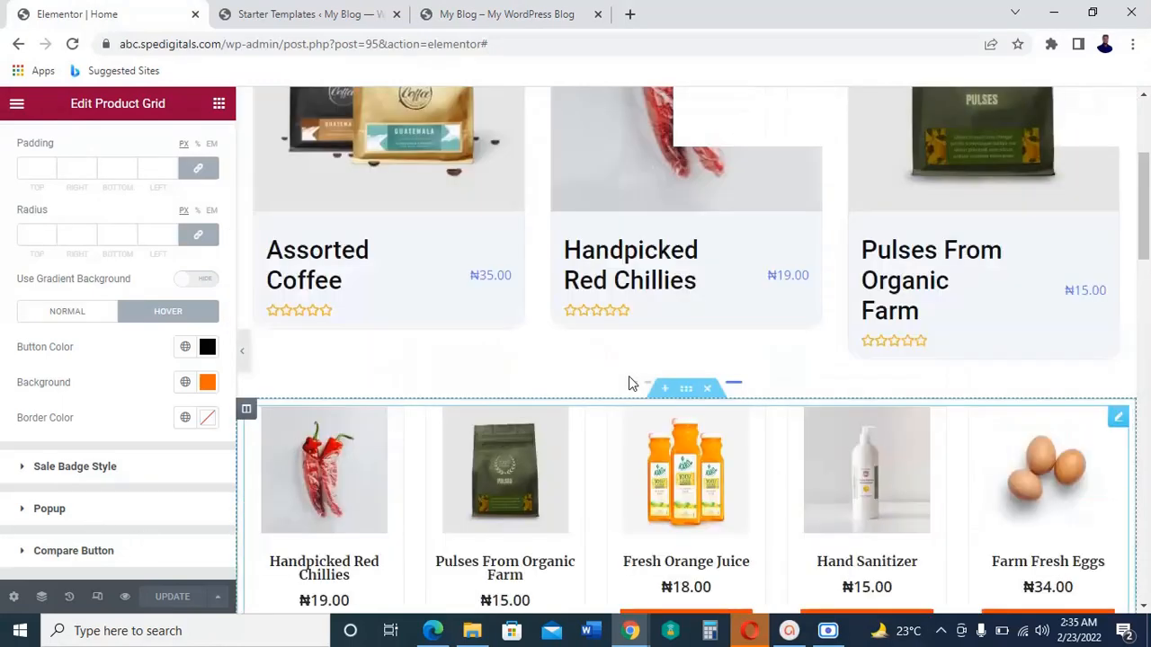
scroll(829, 332, "up", 3)
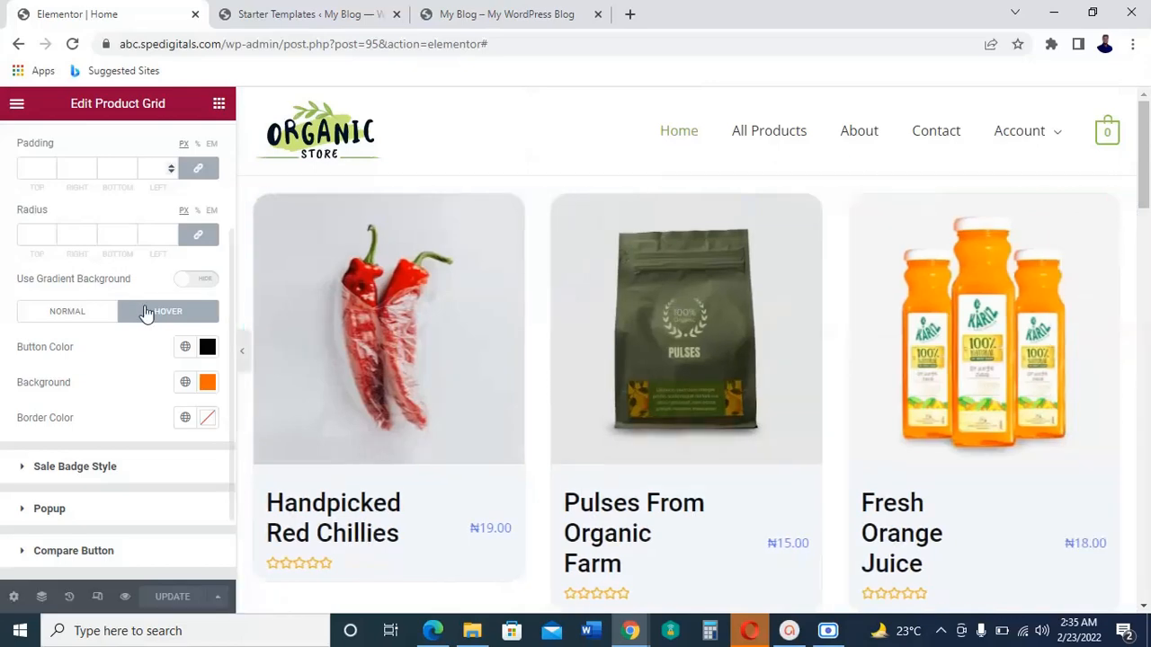
left_click(492, 15)
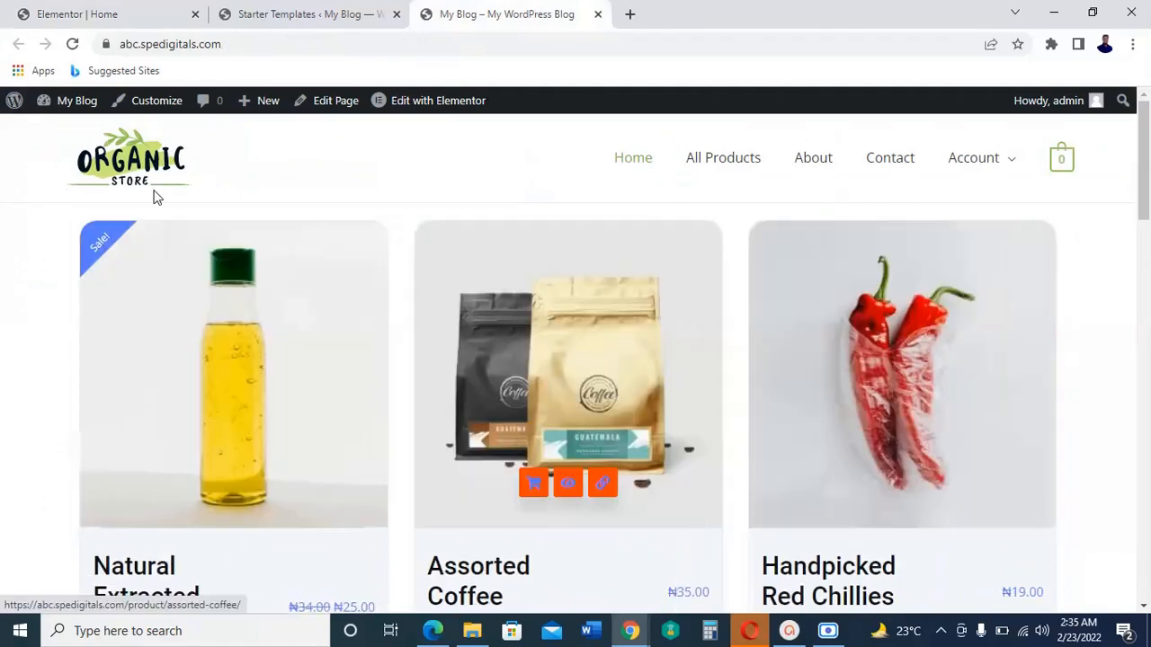
Step: Go from the live site to the WordPress dashboard and start adding a new product
mouse_move(63, 107)
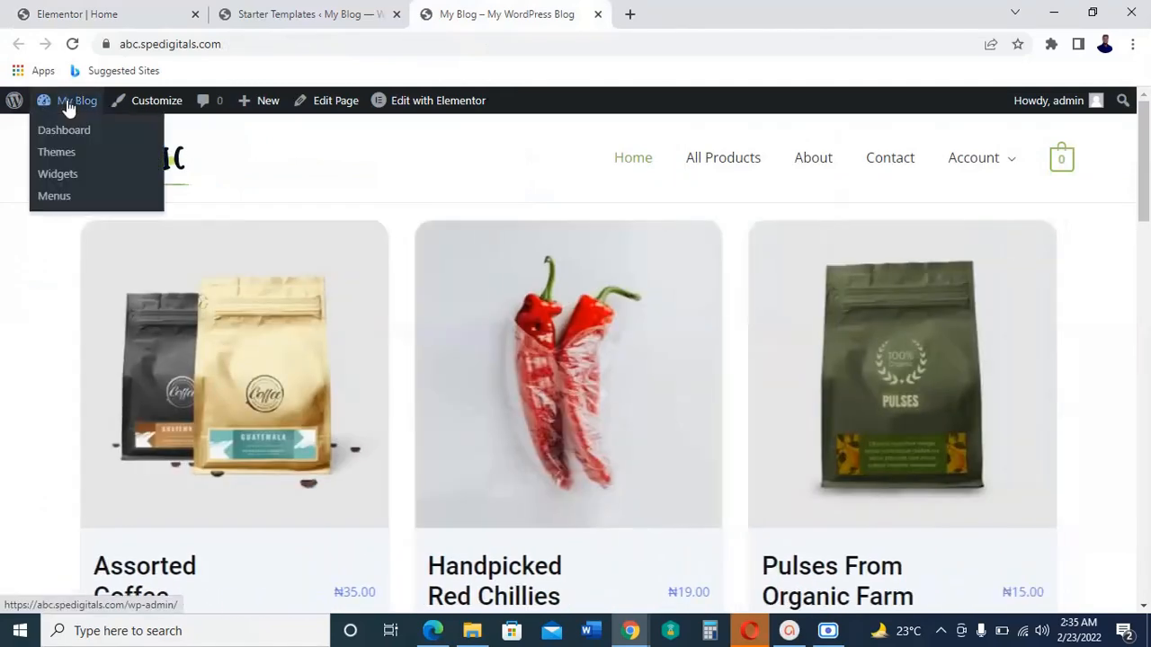
left_click(59, 134)
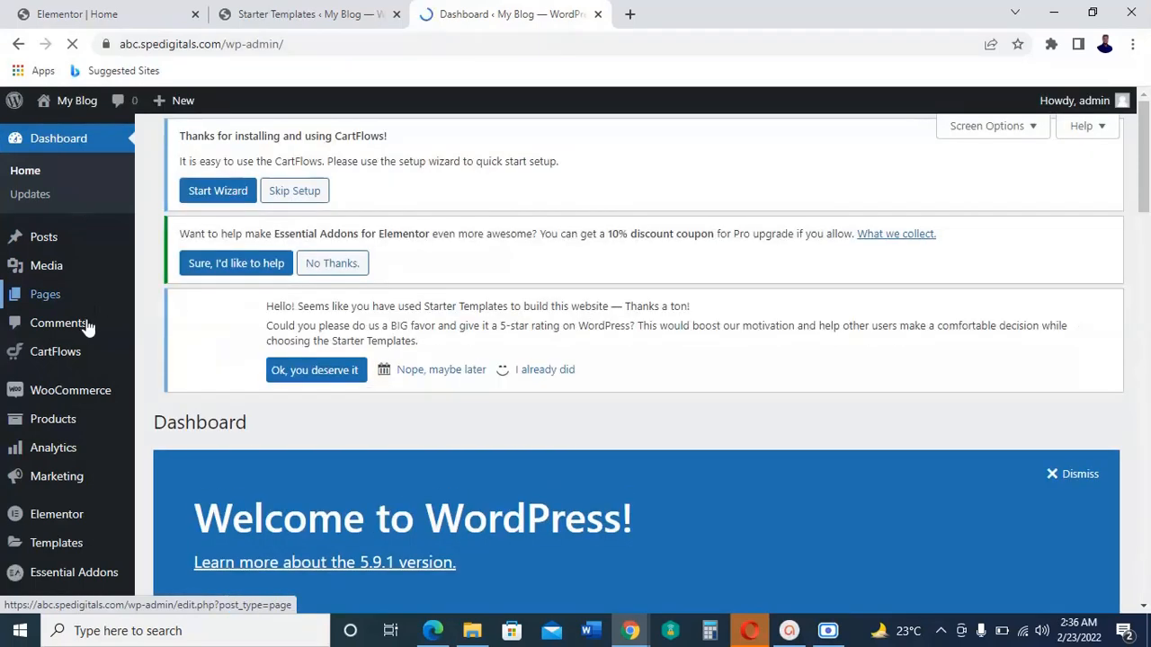
left_click(81, 350)
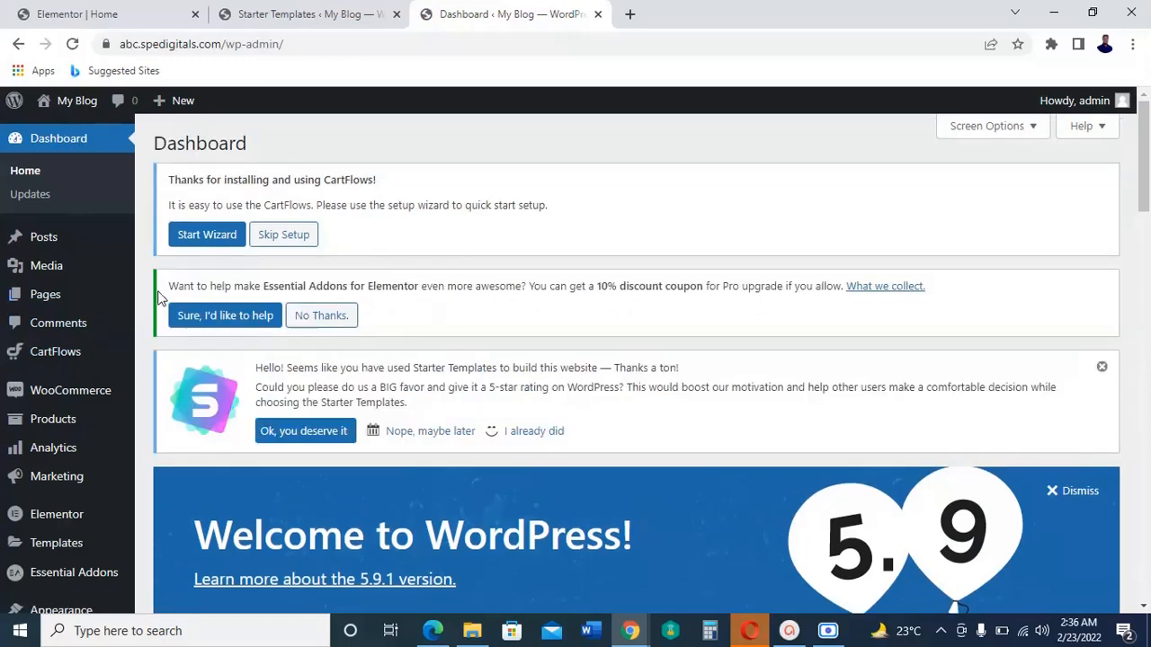
scroll(160, 297, "down", 1)
mouse_move(81, 337)
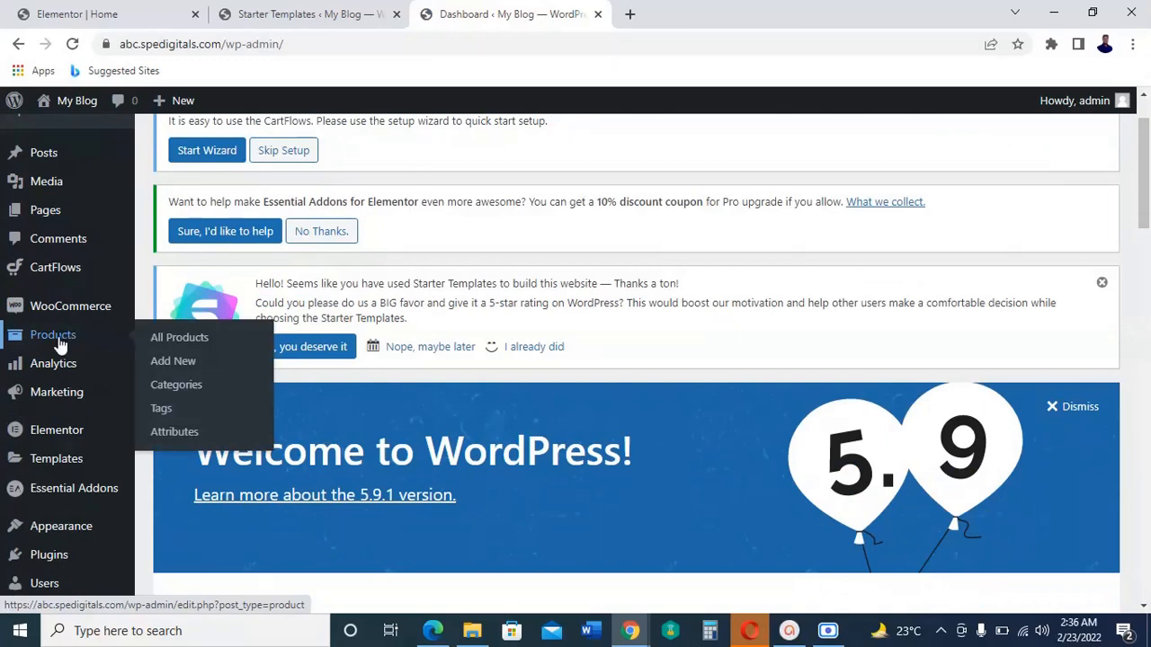
left_click(180, 364)
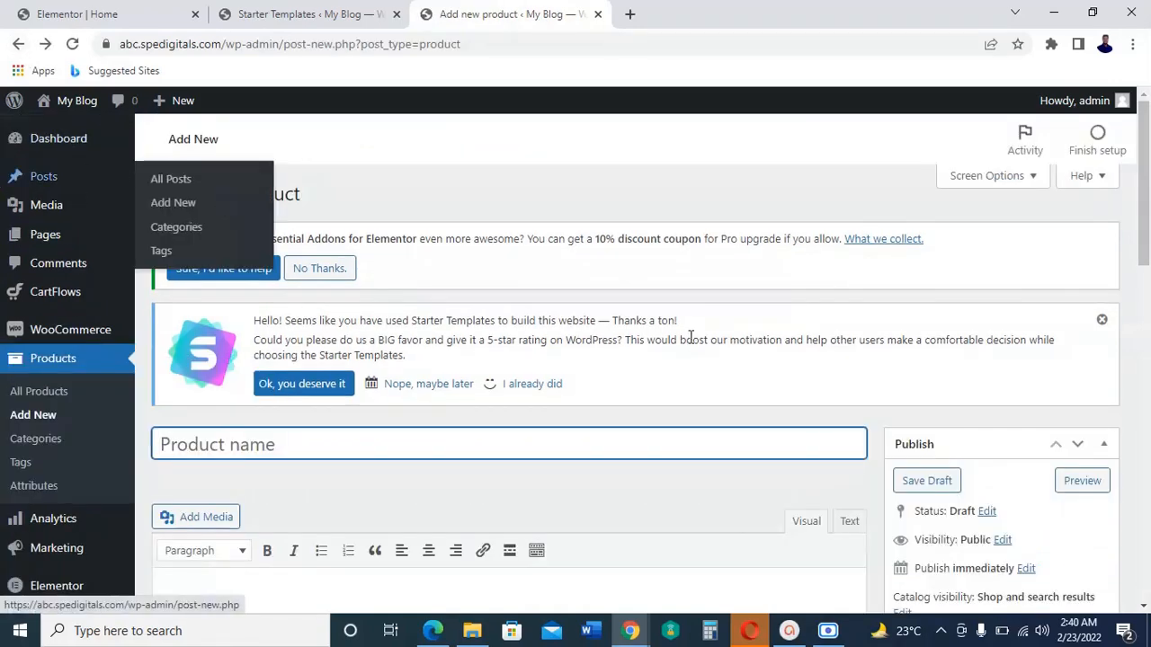
Step: Name the new product Gown
scroll(630, 346, "down", 1)
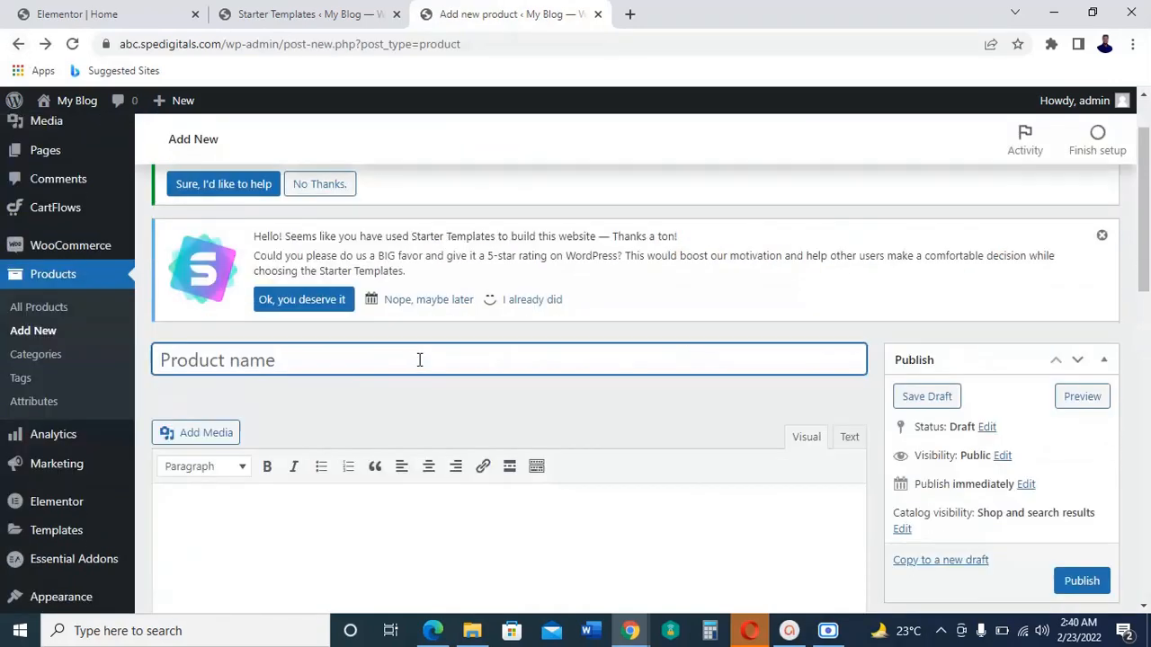
type("G")
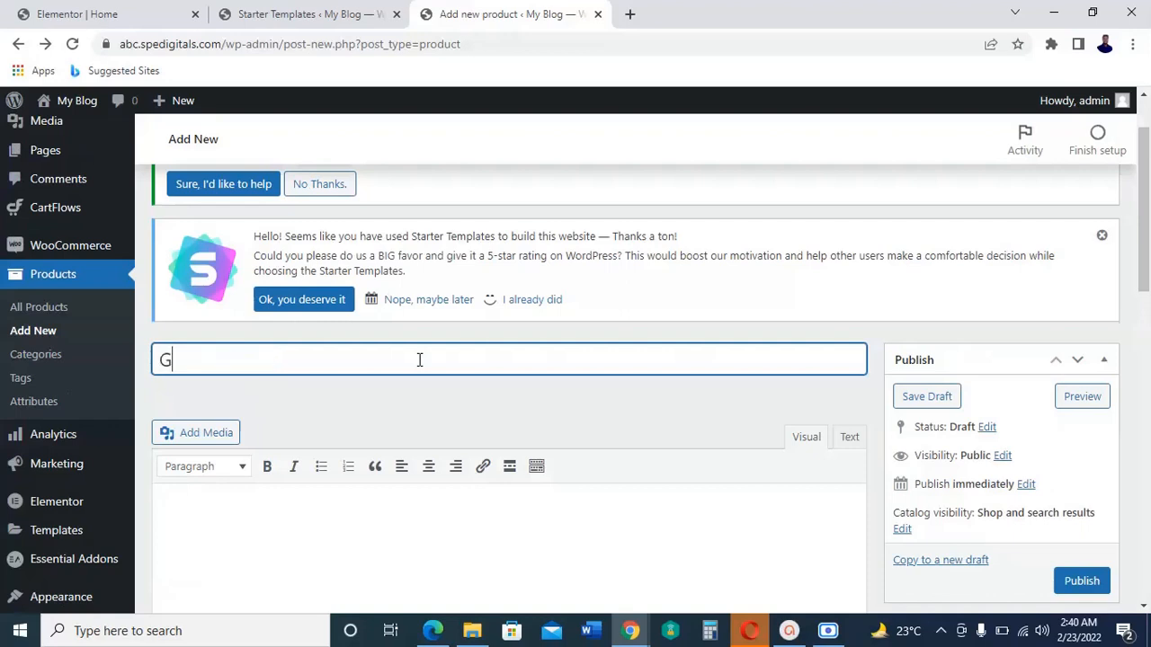
type("own")
Step: Upload the picture LETS MAKE YOUR DAY (44) from the training folder and set it as the product image
scroll(1056, 548, "down", 9)
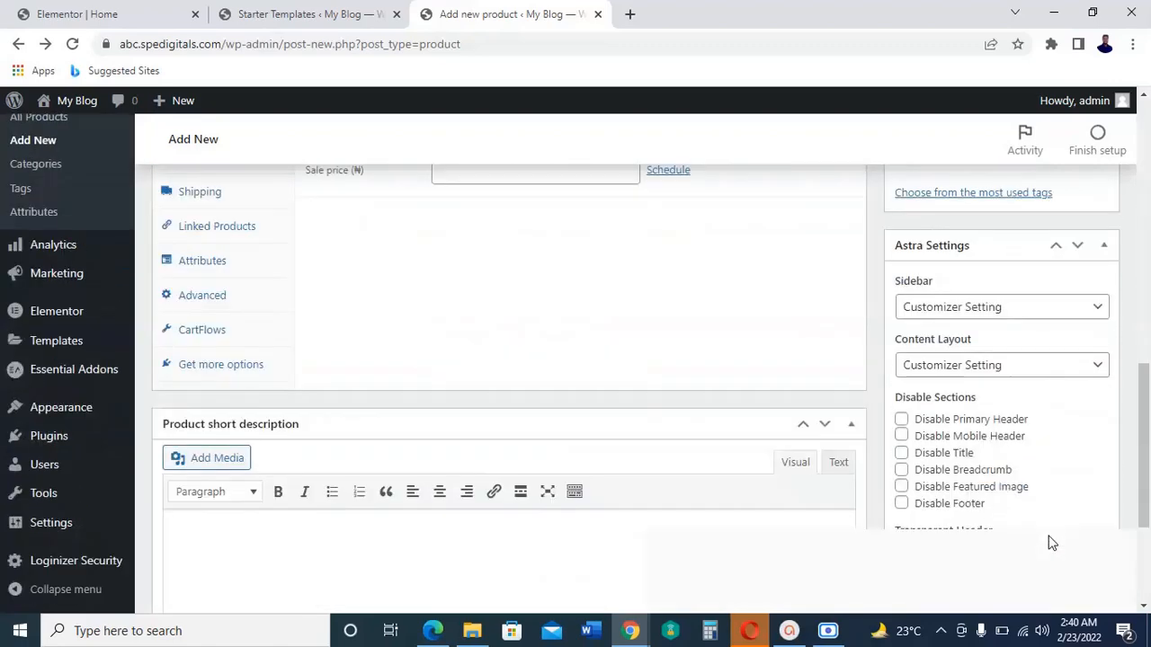
scroll(1046, 532, "down", 2)
scroll(1046, 531, "up", 2)
scroll(1050, 517, "down", 1)
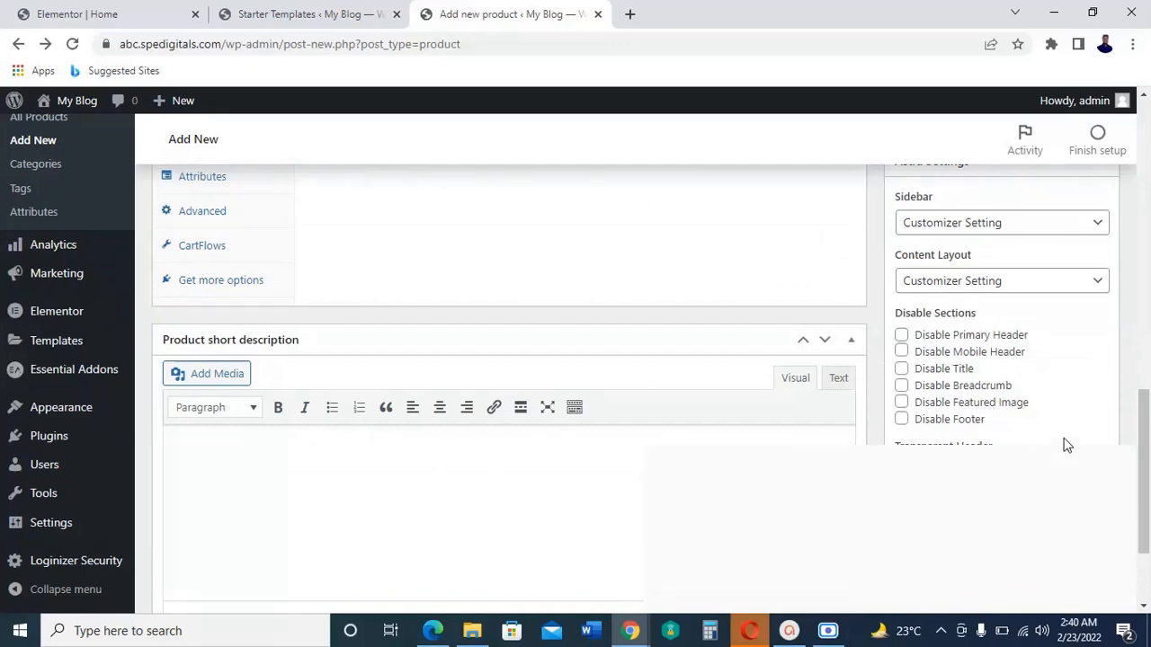
scroll(1065, 446, "up", 2)
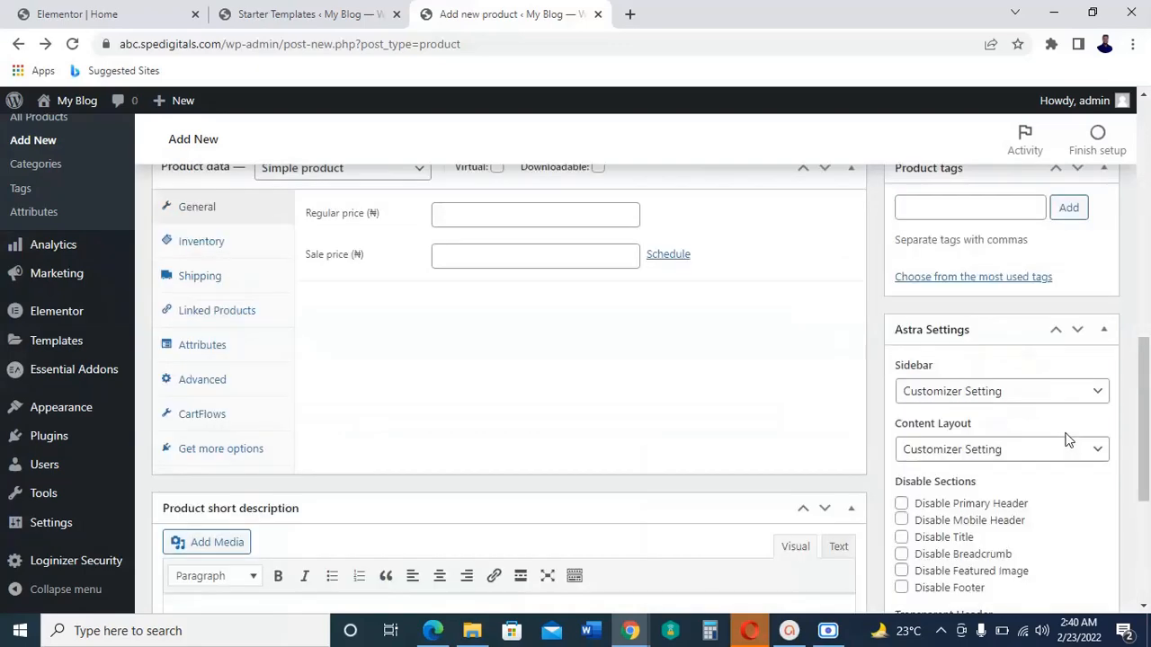
scroll(1064, 440, "up", 2)
scroll(1065, 440, "down", 5)
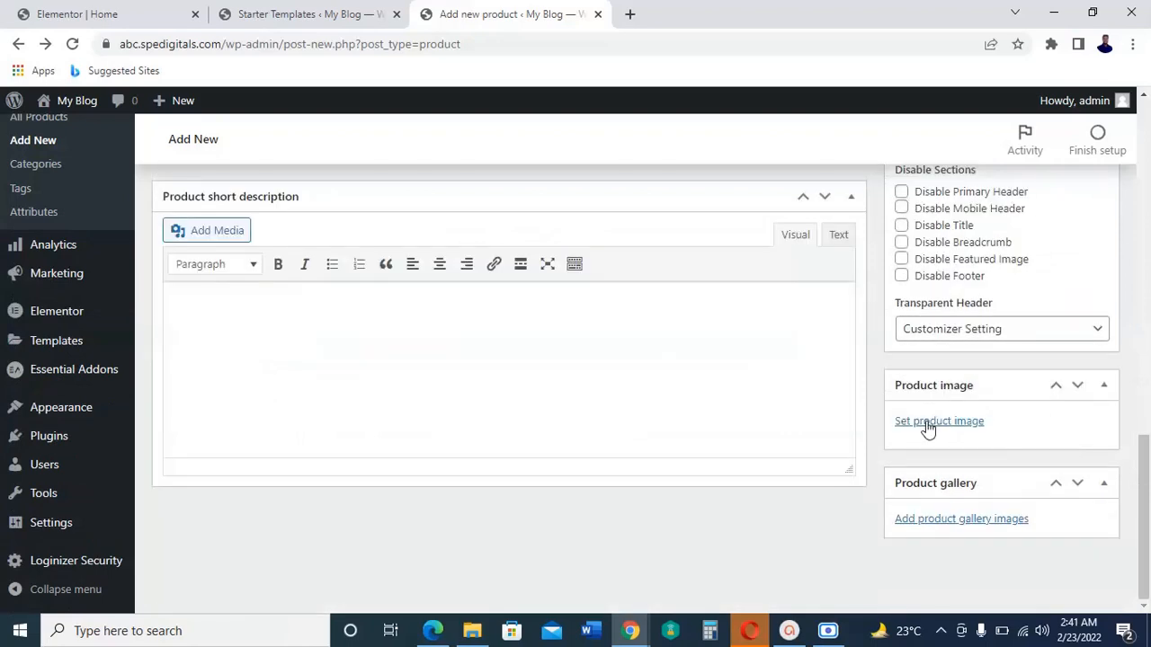
left_click(944, 422)
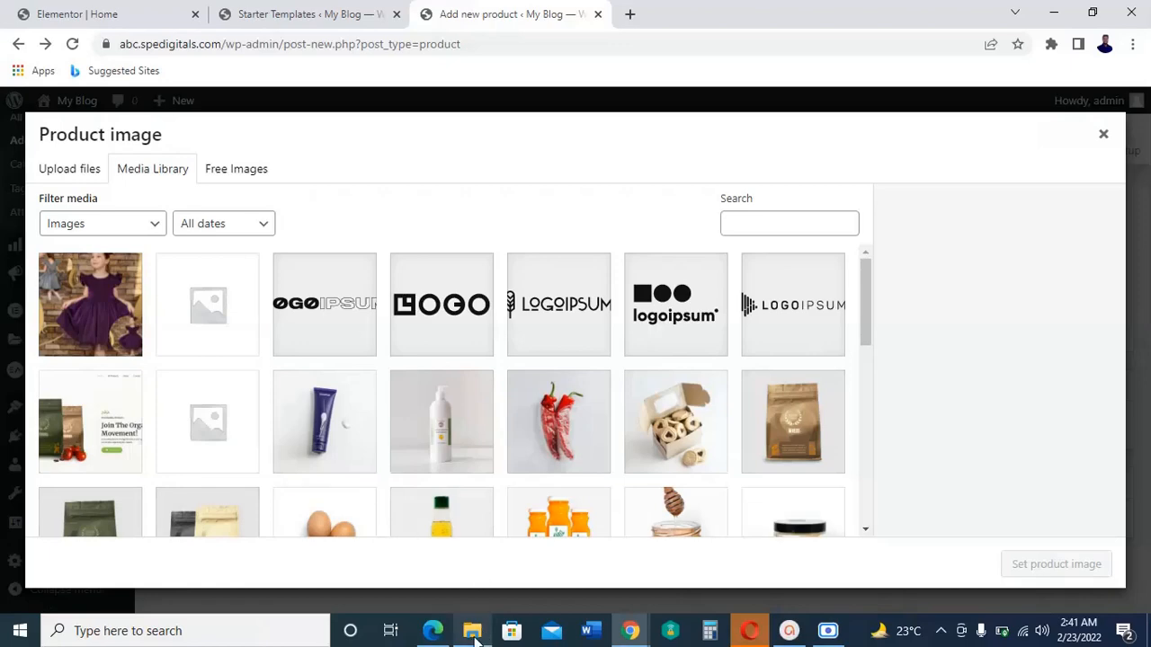
mouse_move(474, 634)
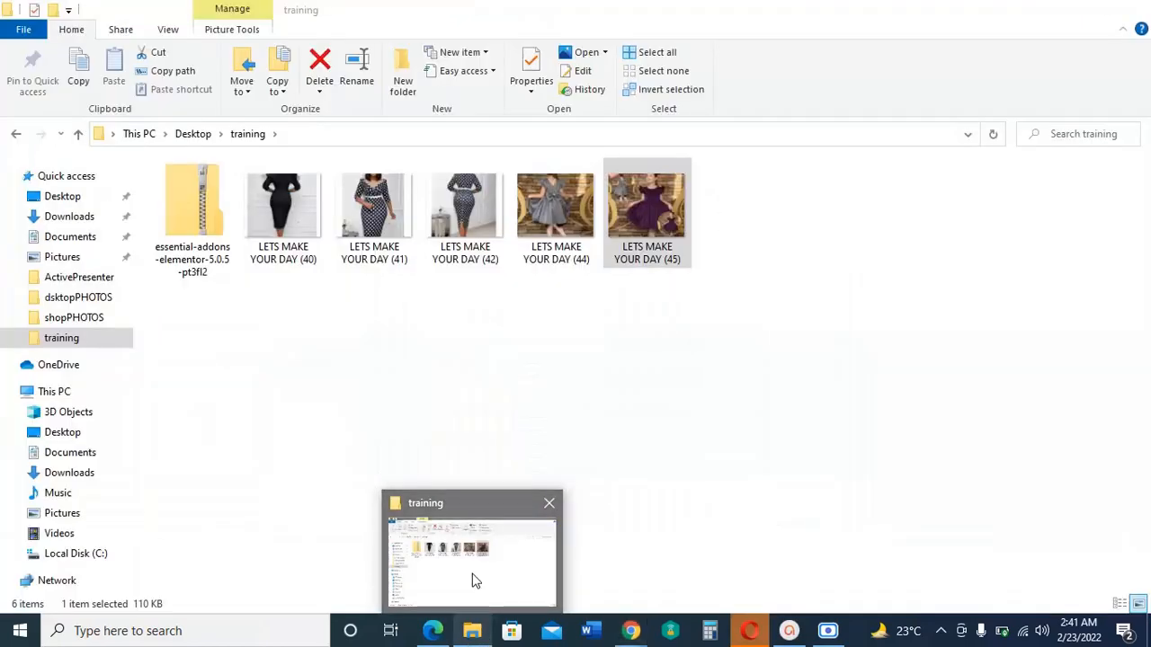
left_click(475, 580)
left_click(553, 234)
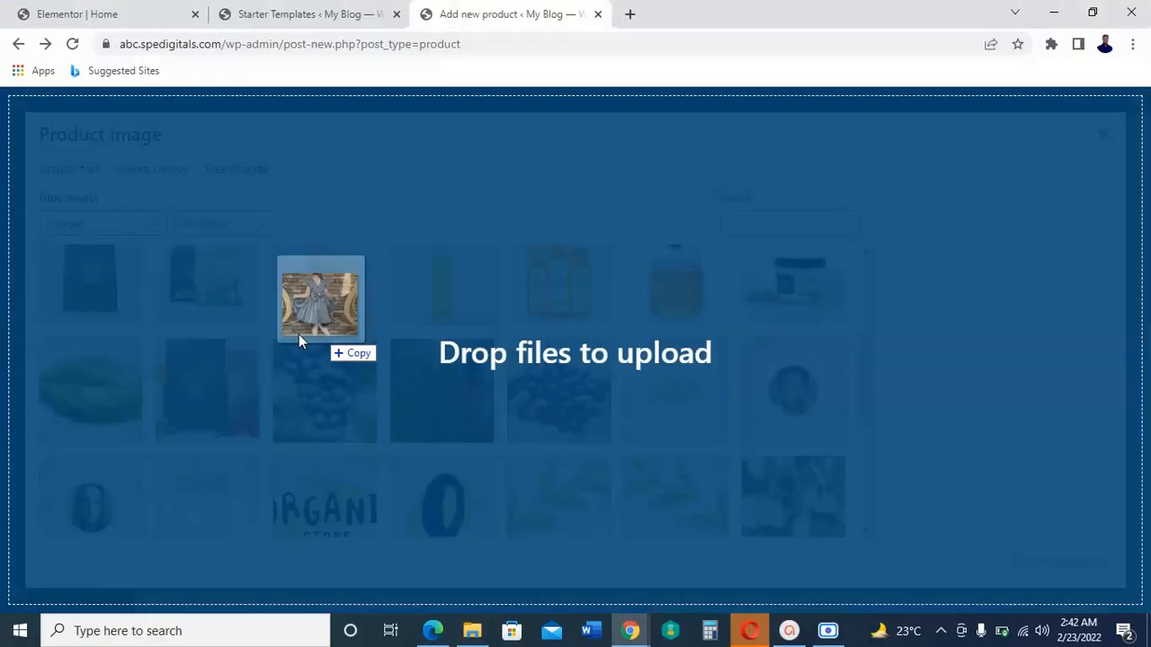
left_click_drag(298, 334, 459, 369)
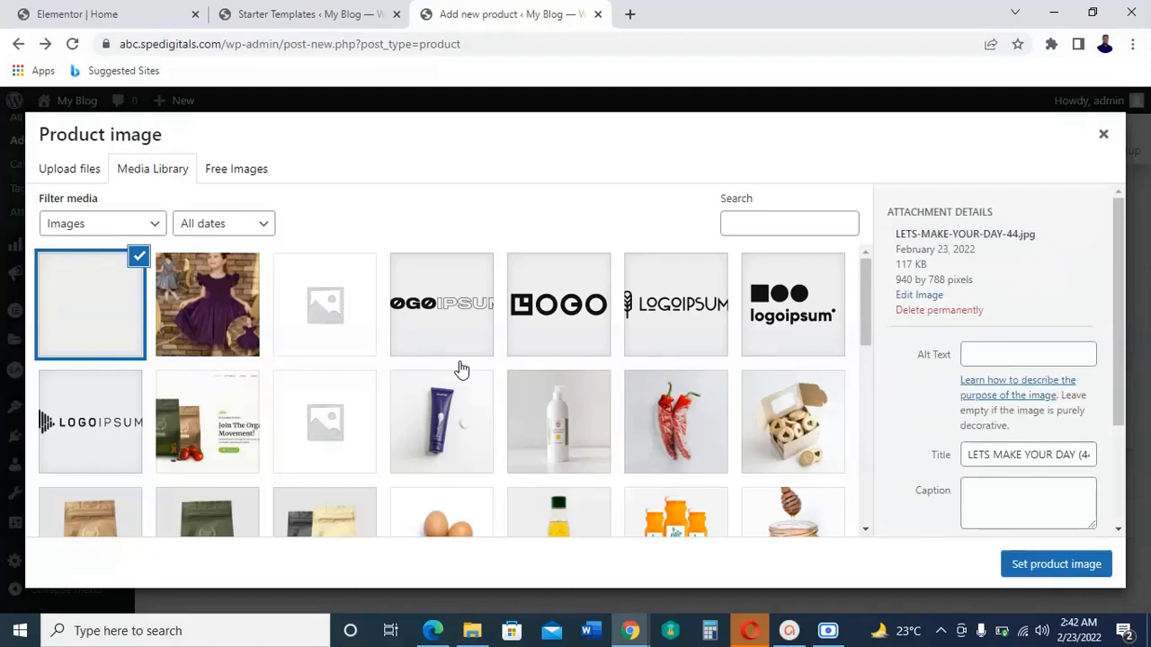
left_click(1067, 569)
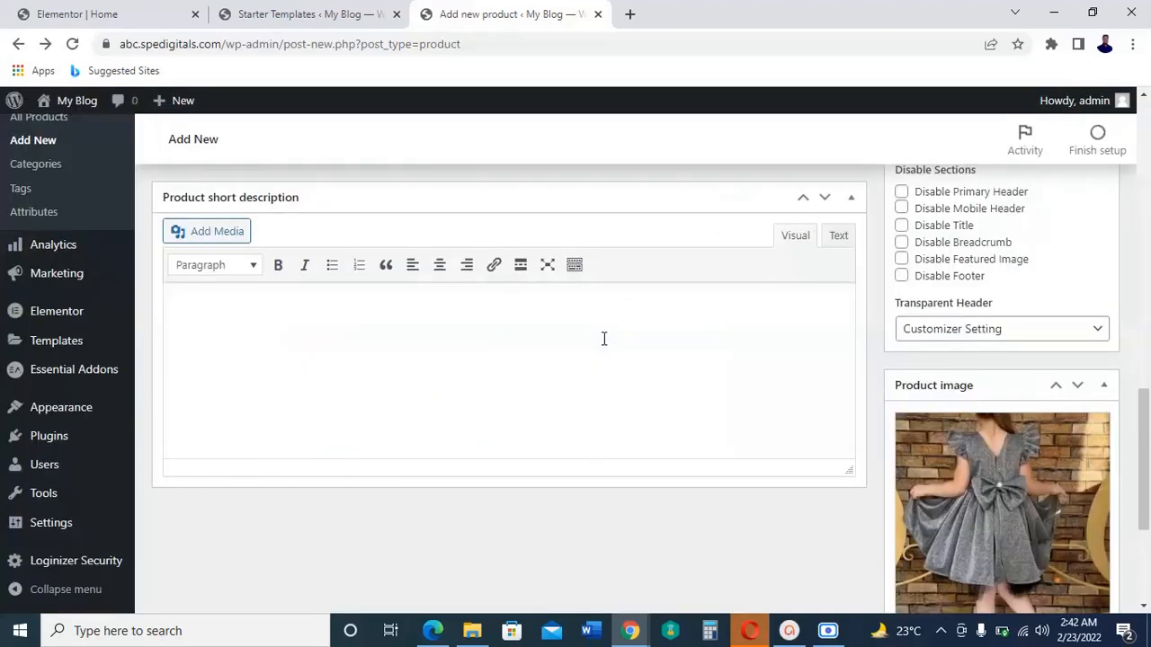
Step: Set the product's regular price to 15000 and its sale price to 14500
scroll(1145, 397, "up", 6)
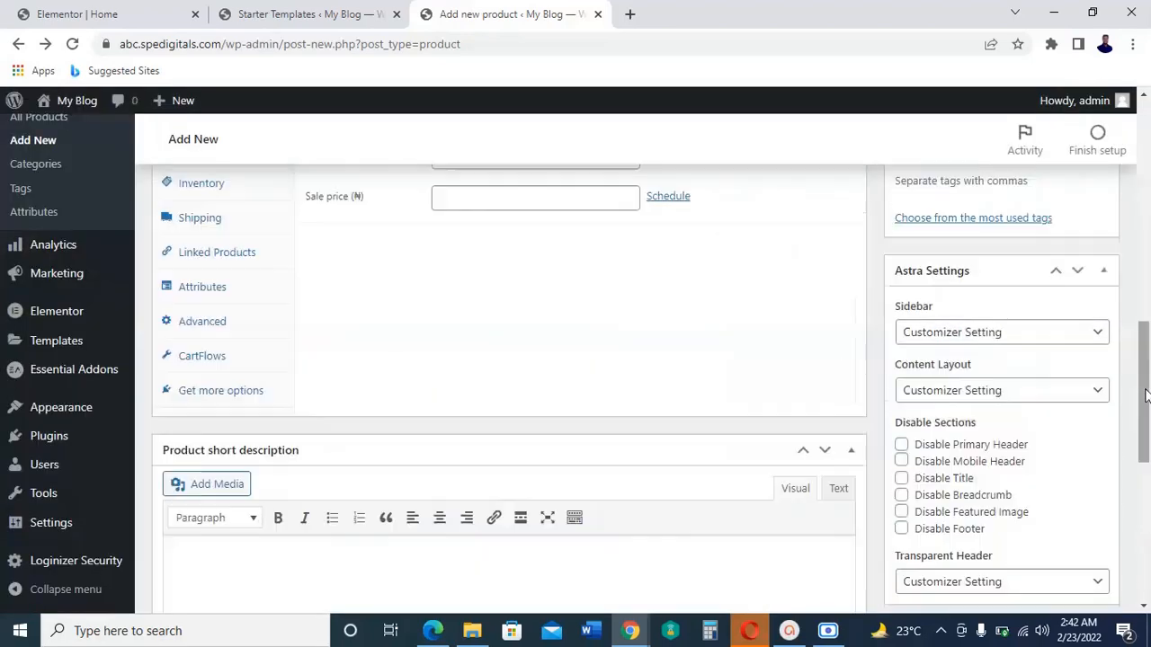
scroll(1145, 396, "down", 1)
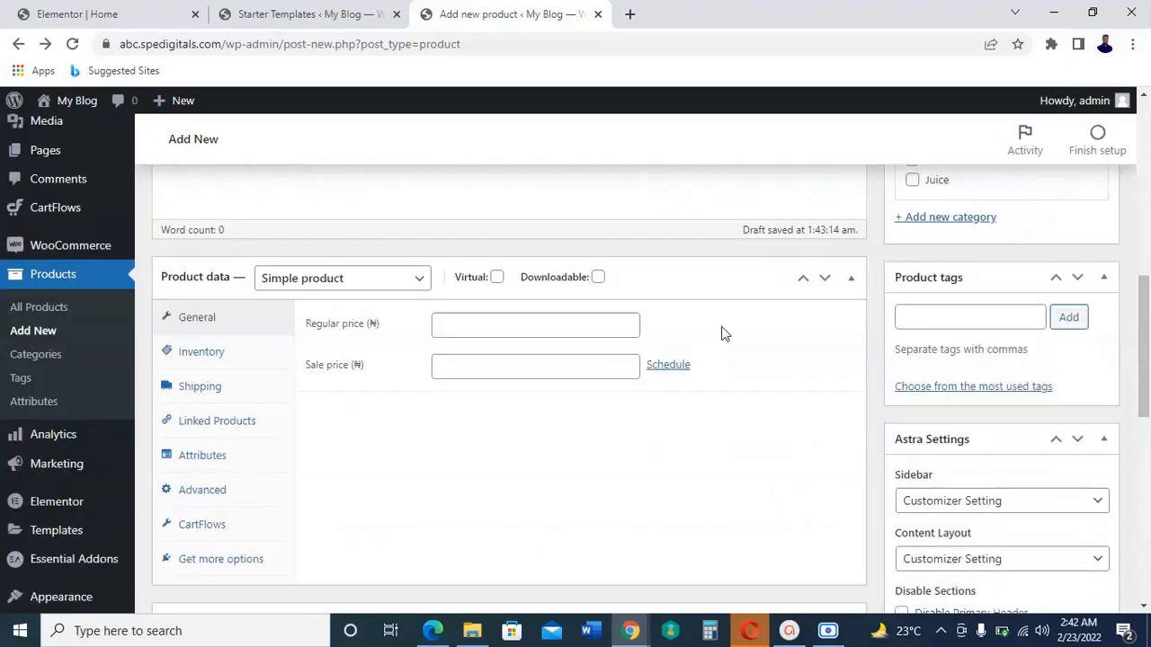
left_click(575, 324)
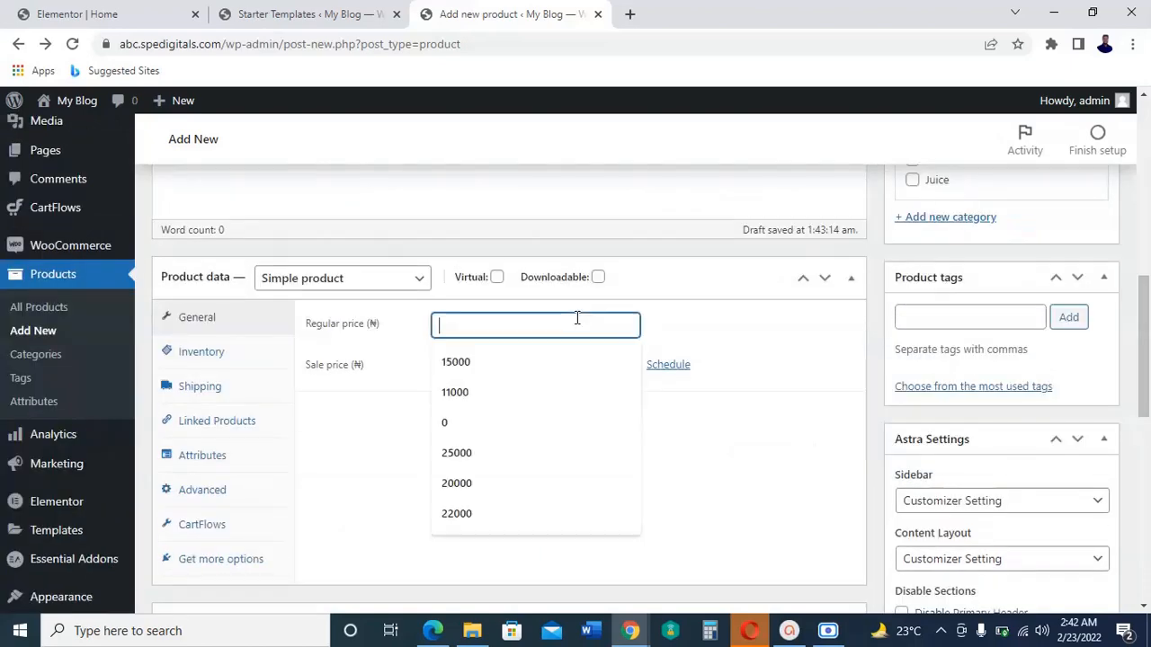
left_click(552, 362)
left_click(547, 373)
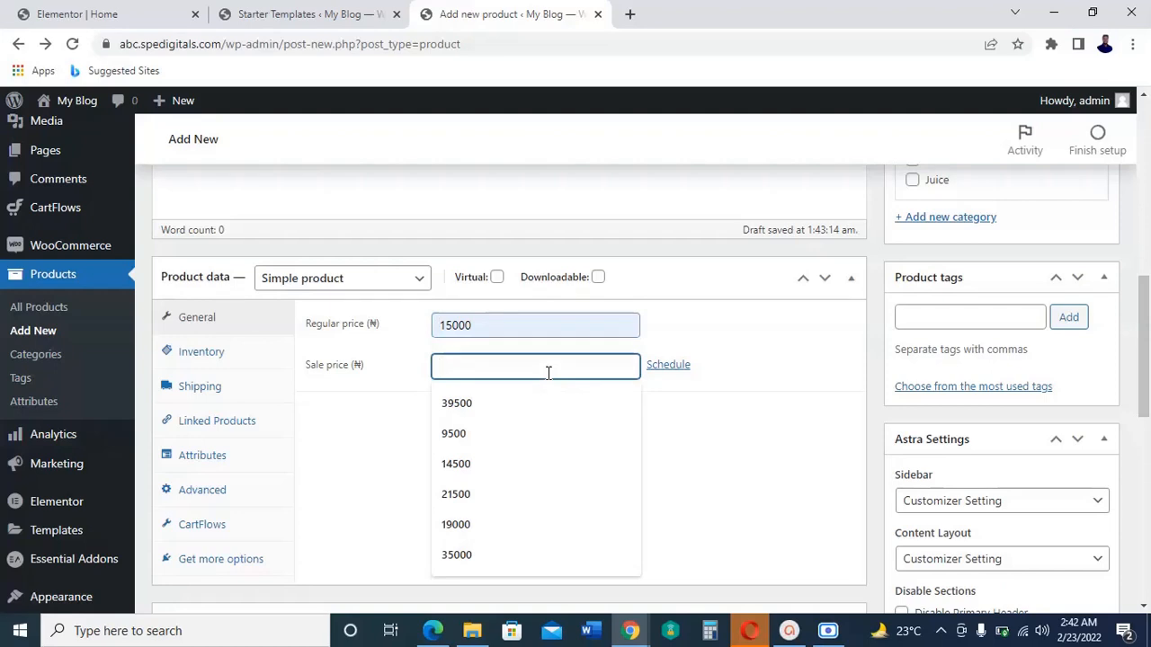
left_click(469, 464)
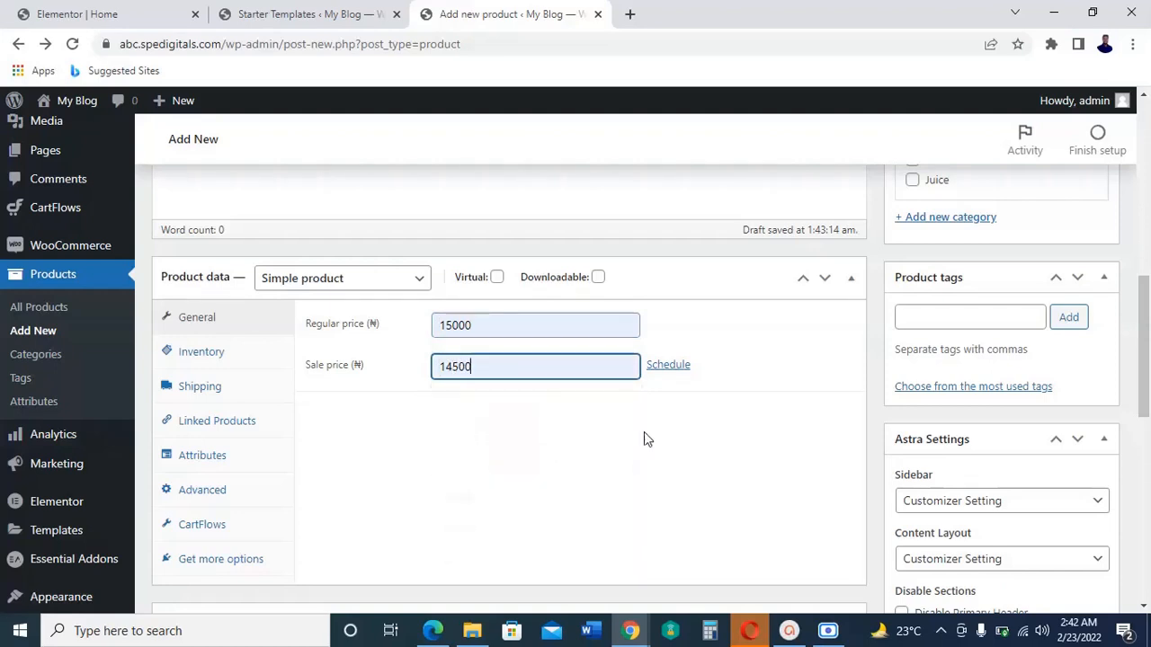
Step: Review the available product types, keeping Simple product, and look over the product short description section
scroll(696, 454, "down", 3)
scroll(696, 452, "up", 4)
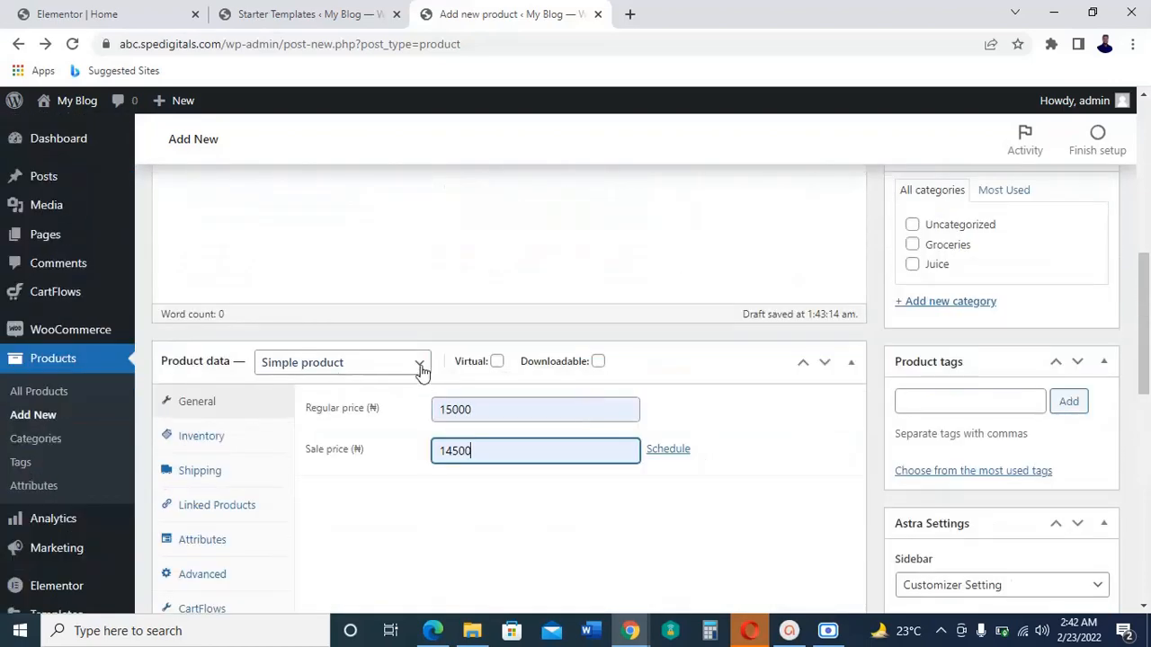
left_click(421, 366)
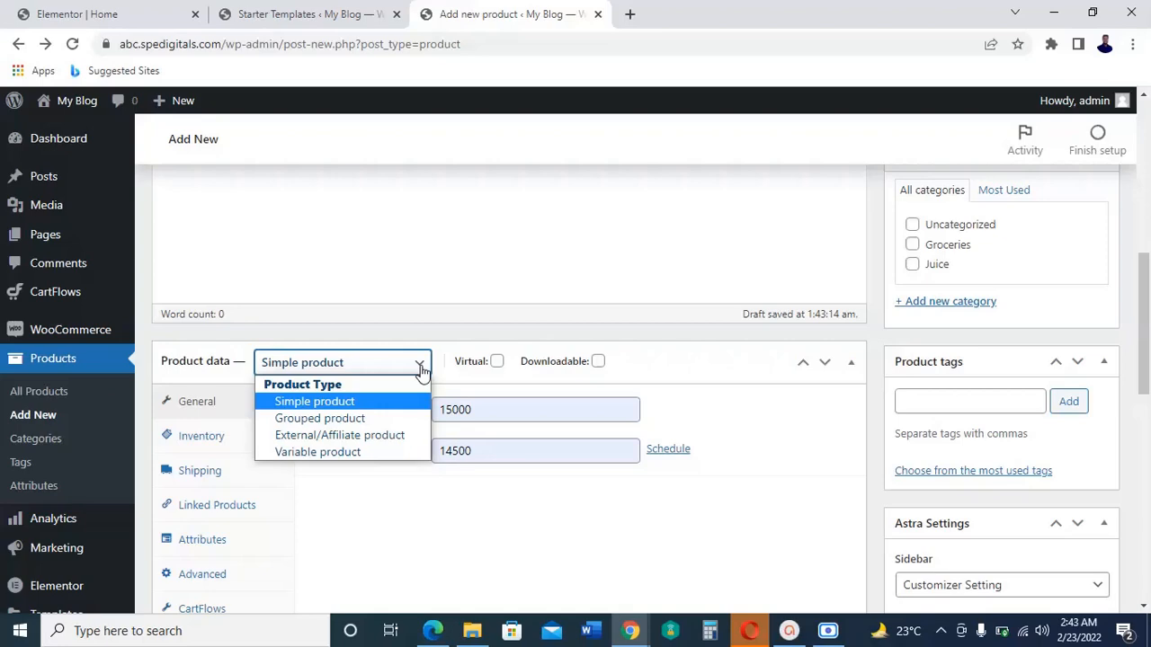
left_click(421, 369)
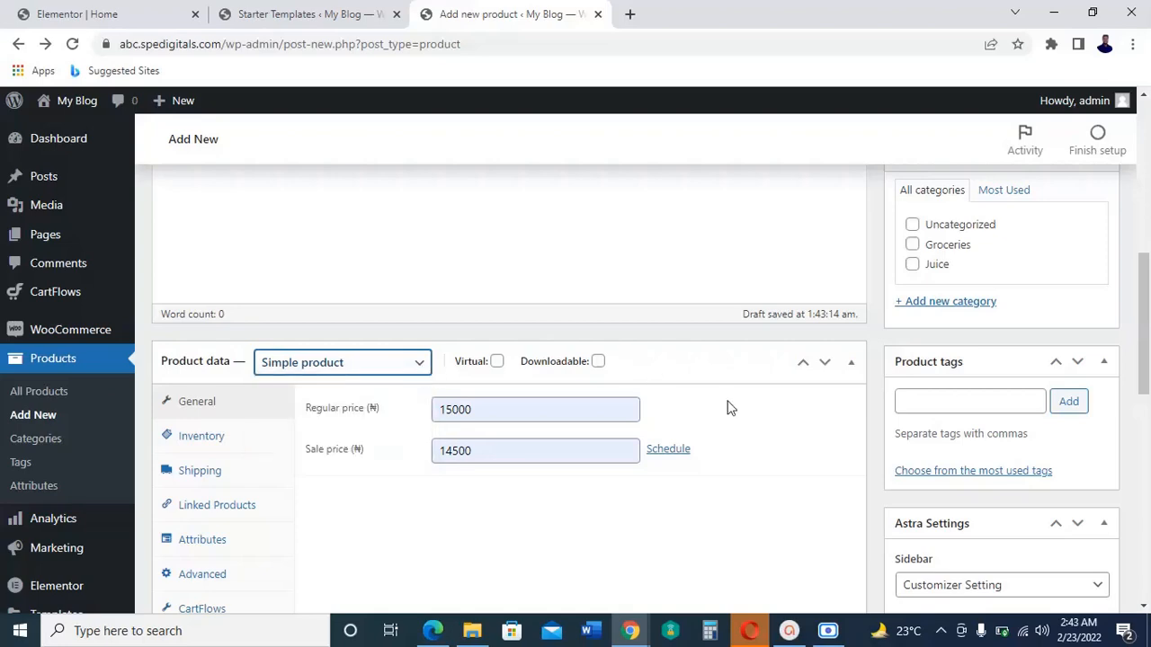
scroll(729, 411, "down", 3)
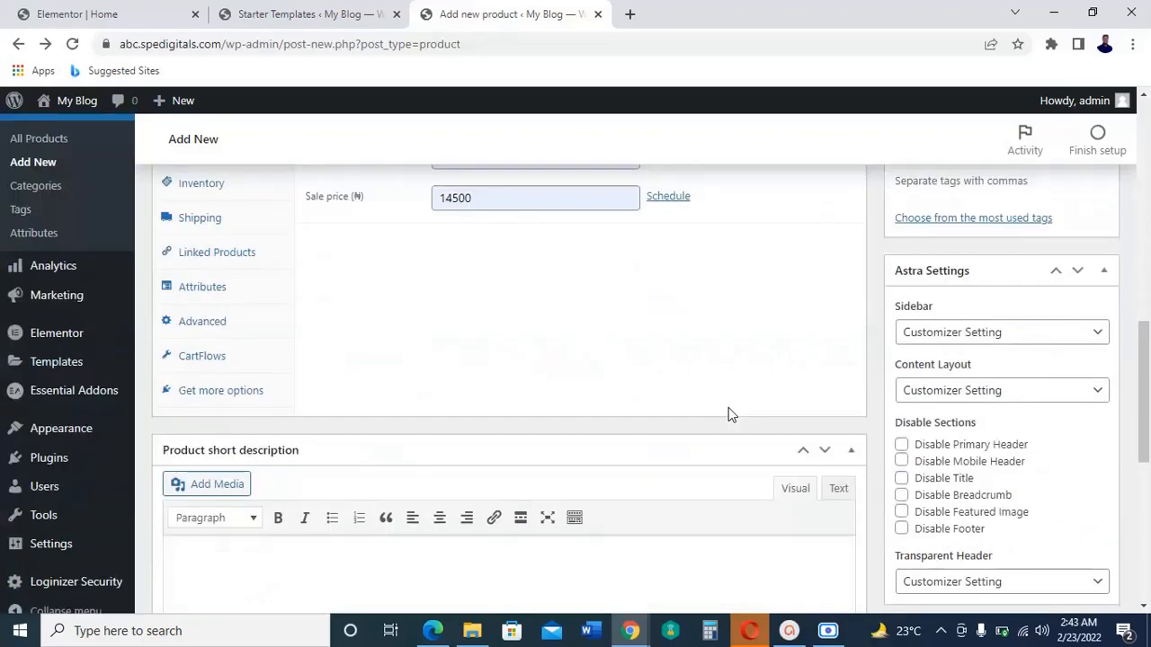
scroll(728, 407, "down", 2)
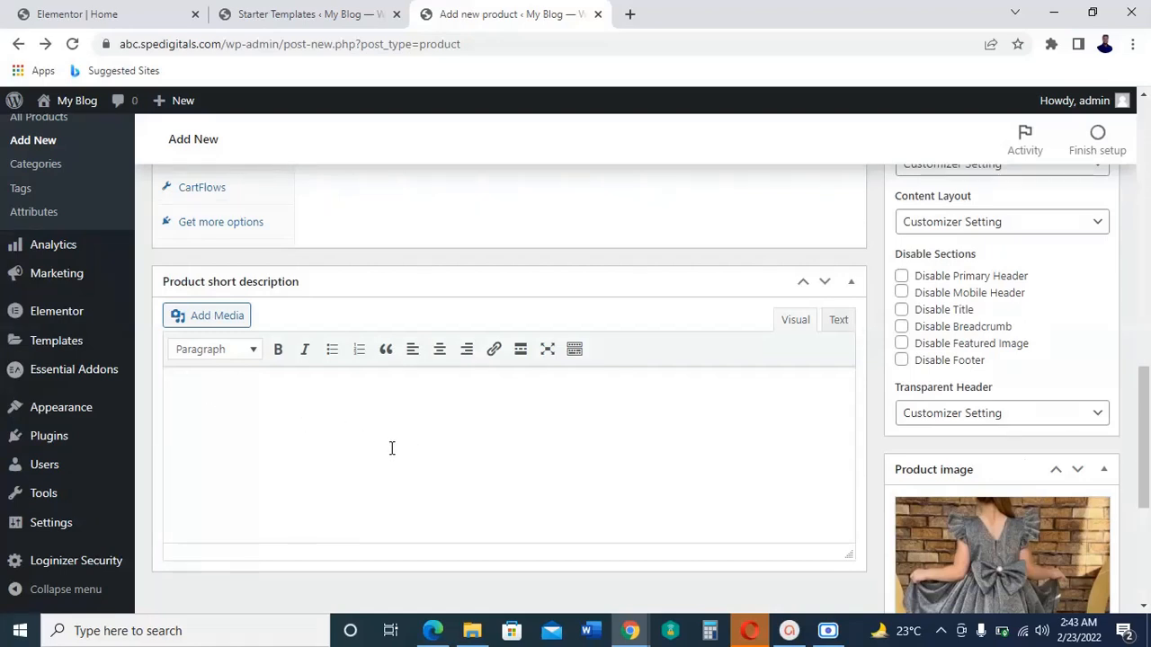
Step: Publish the Gown product
scroll(351, 432, "up", 6)
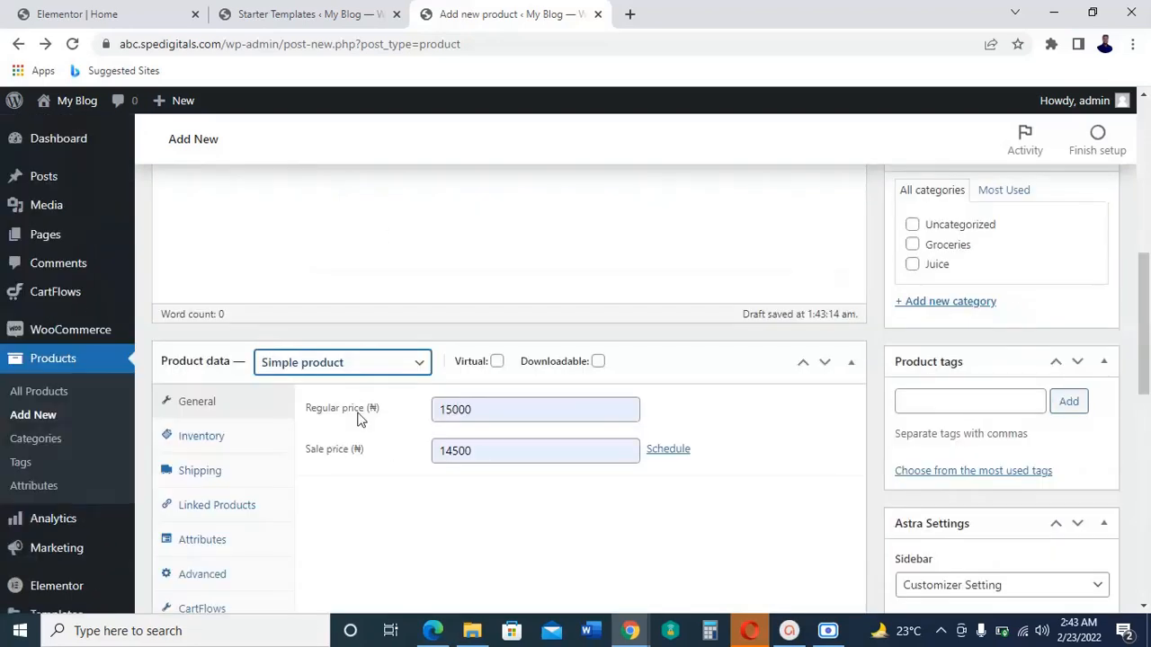
scroll(398, 329, "up", 2)
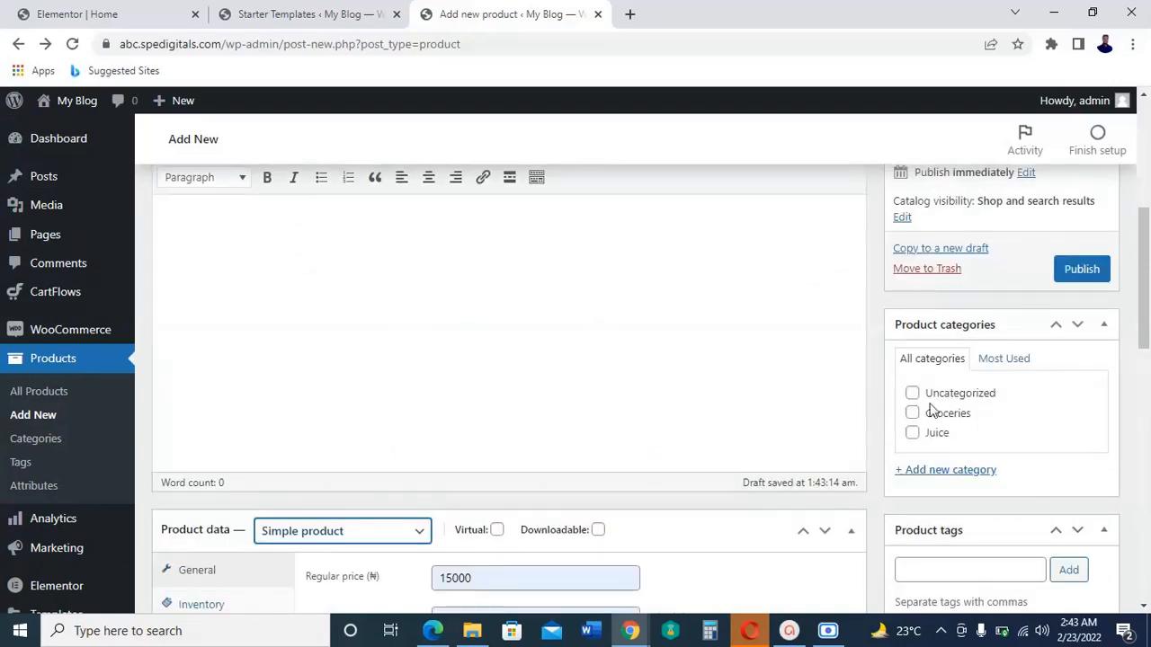
left_click(1084, 273)
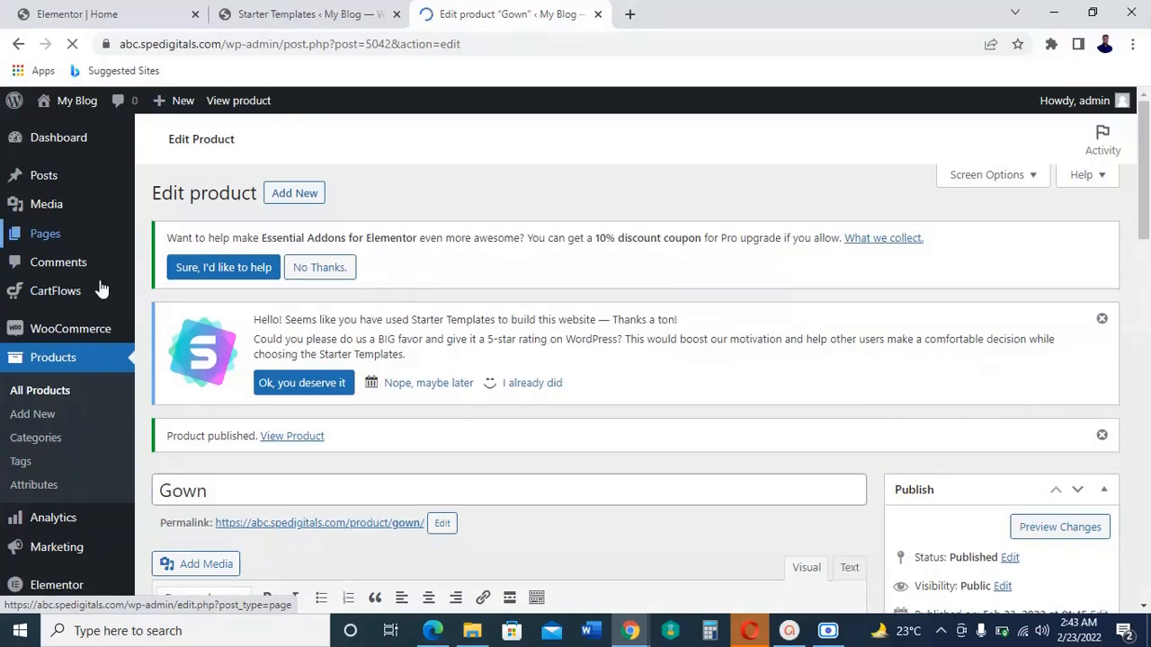
Step: Set the site's common permalink structure to Post name and save the permalink settings
scroll(96, 385, "down", 2)
scroll(83, 423, "down", 1)
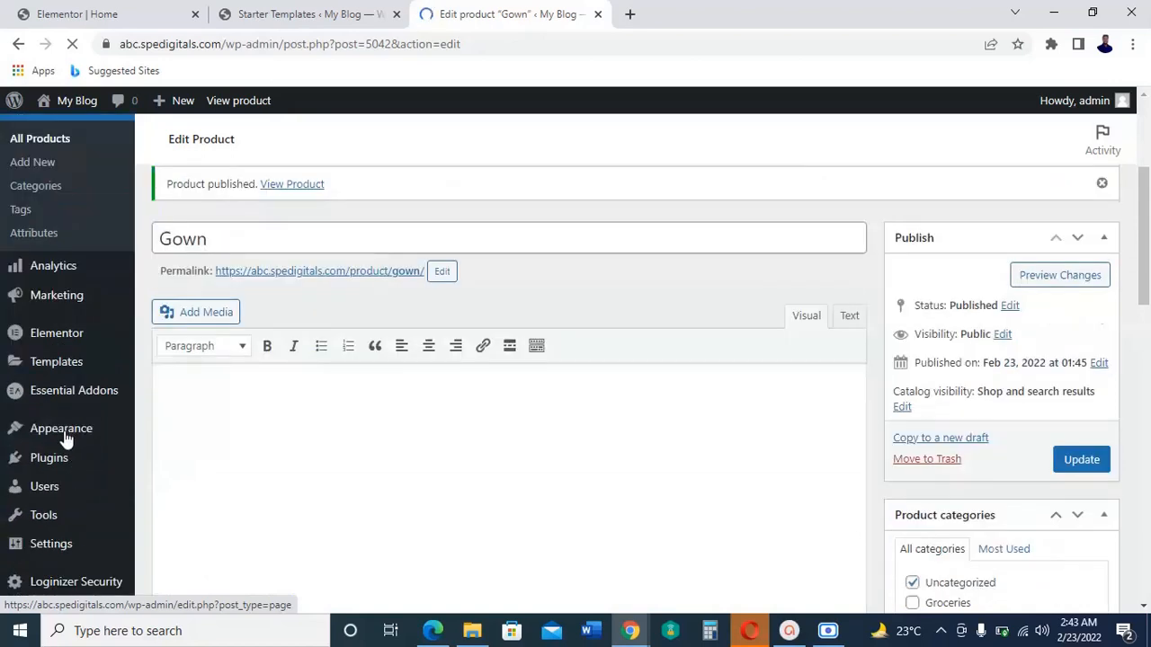
scroll(45, 521, "down", 2)
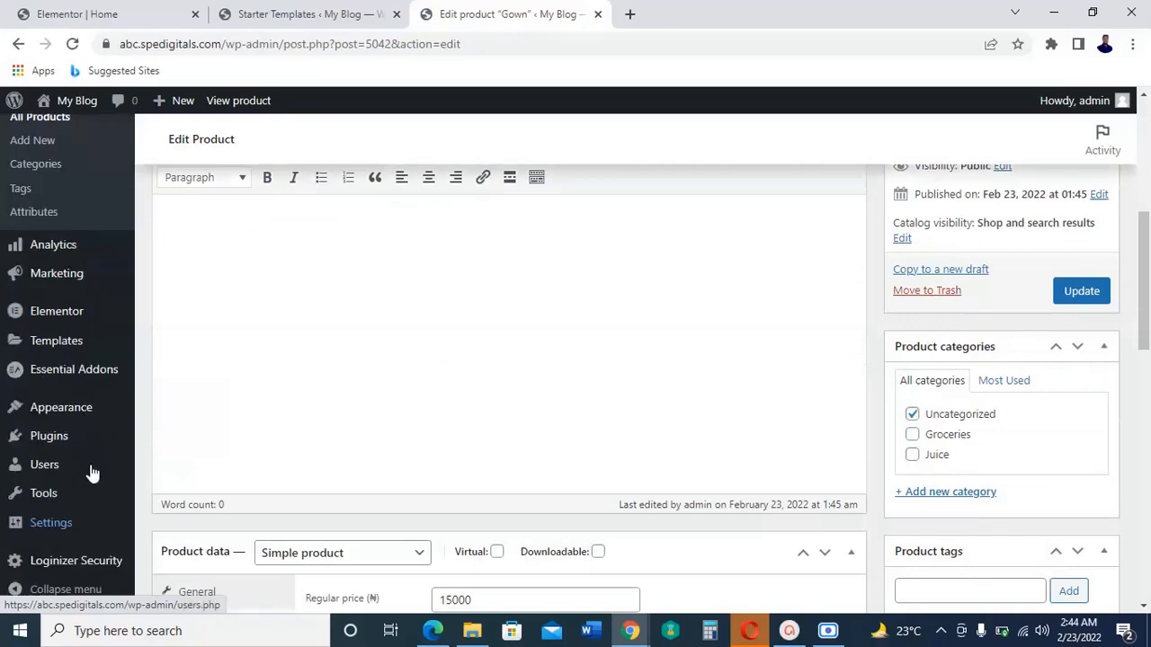
scroll(68, 490, "down", 1)
mouse_move(56, 527)
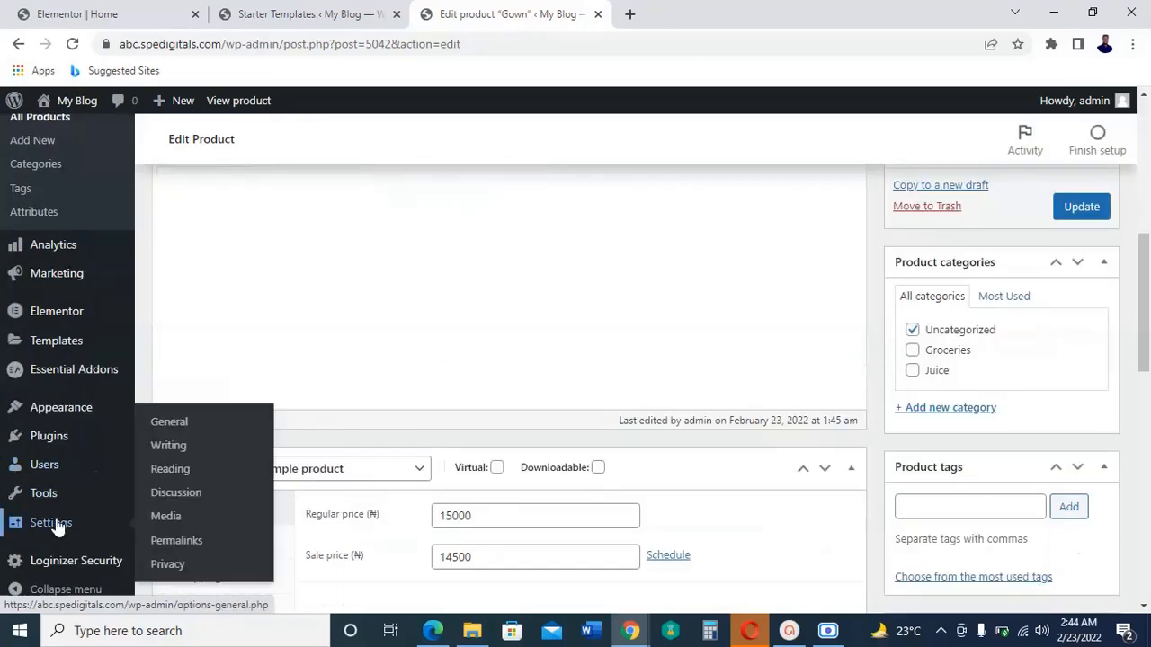
left_click(185, 544)
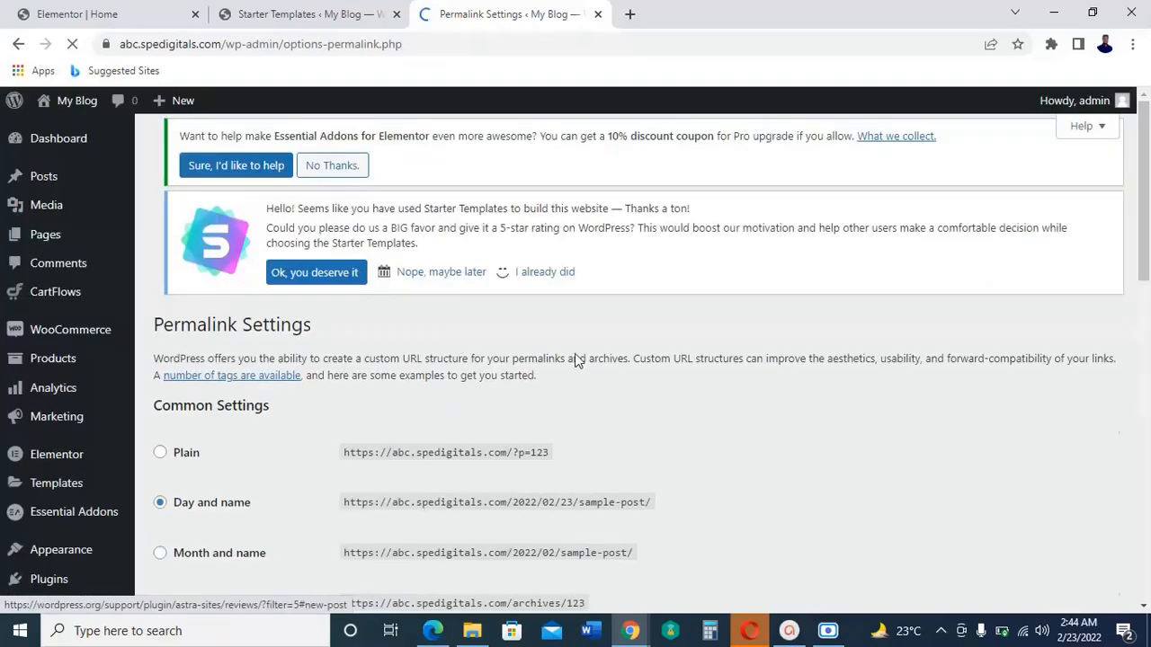
scroll(575, 362, "down", 3)
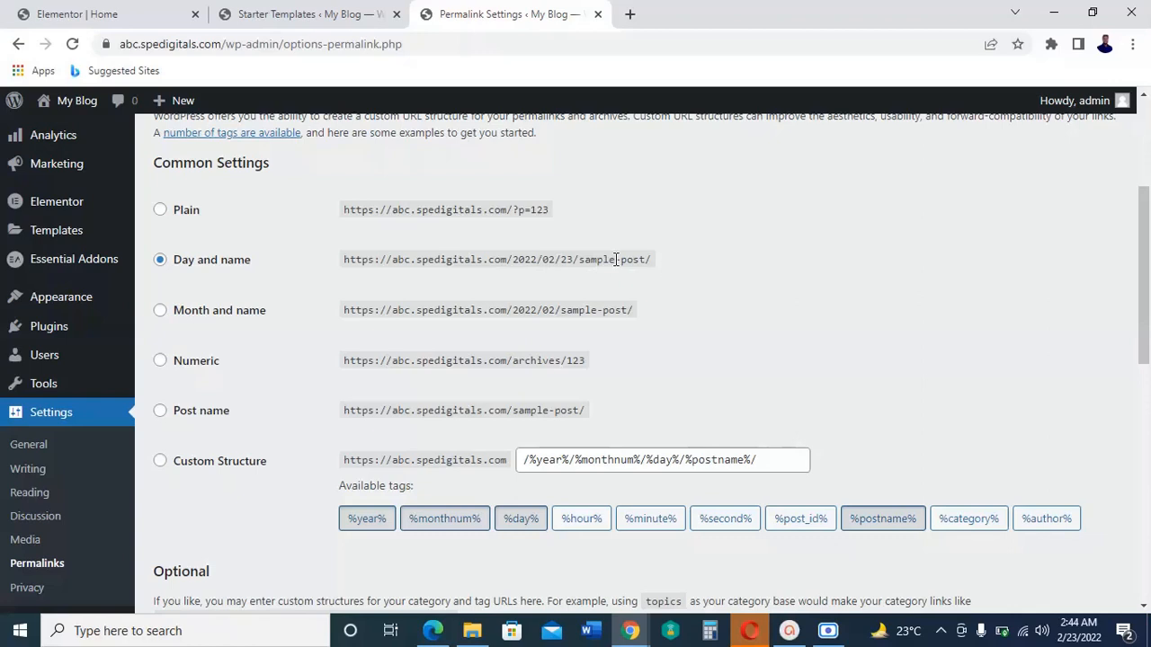
left_click(162, 412)
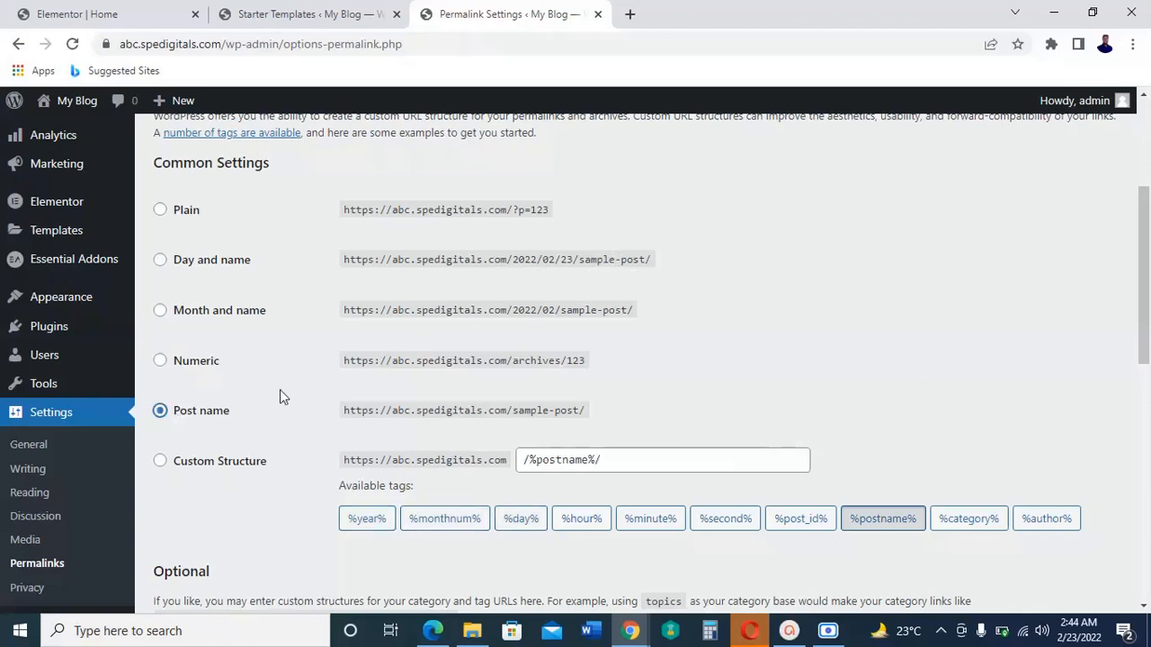
scroll(280, 394, "down", 8)
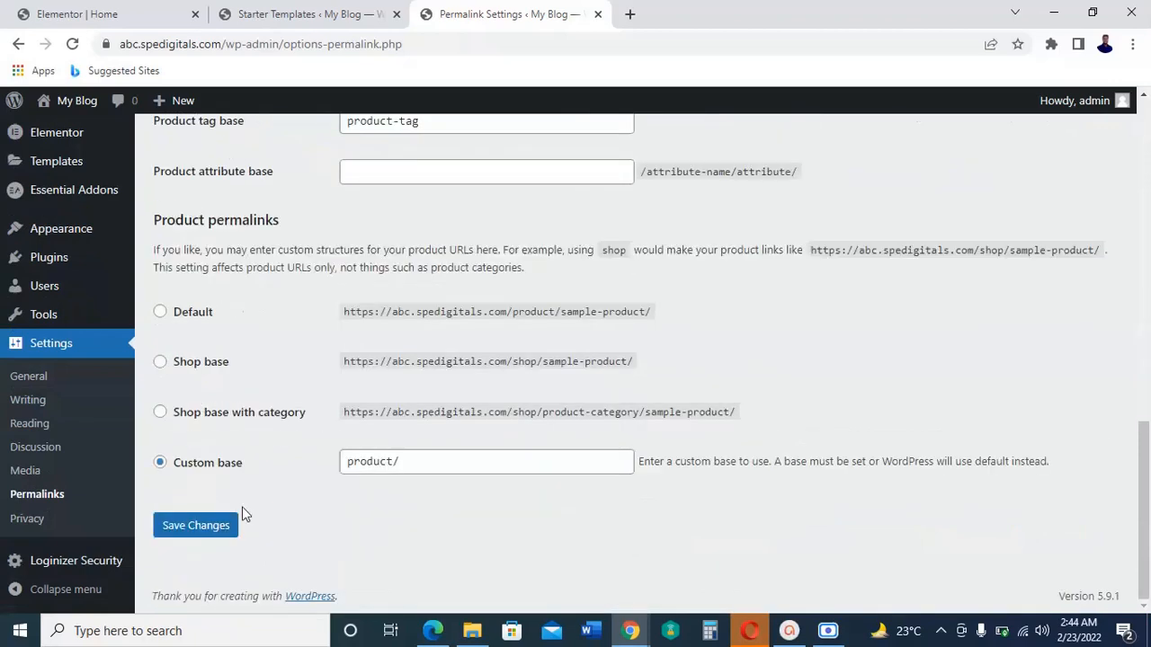
left_click(230, 531)
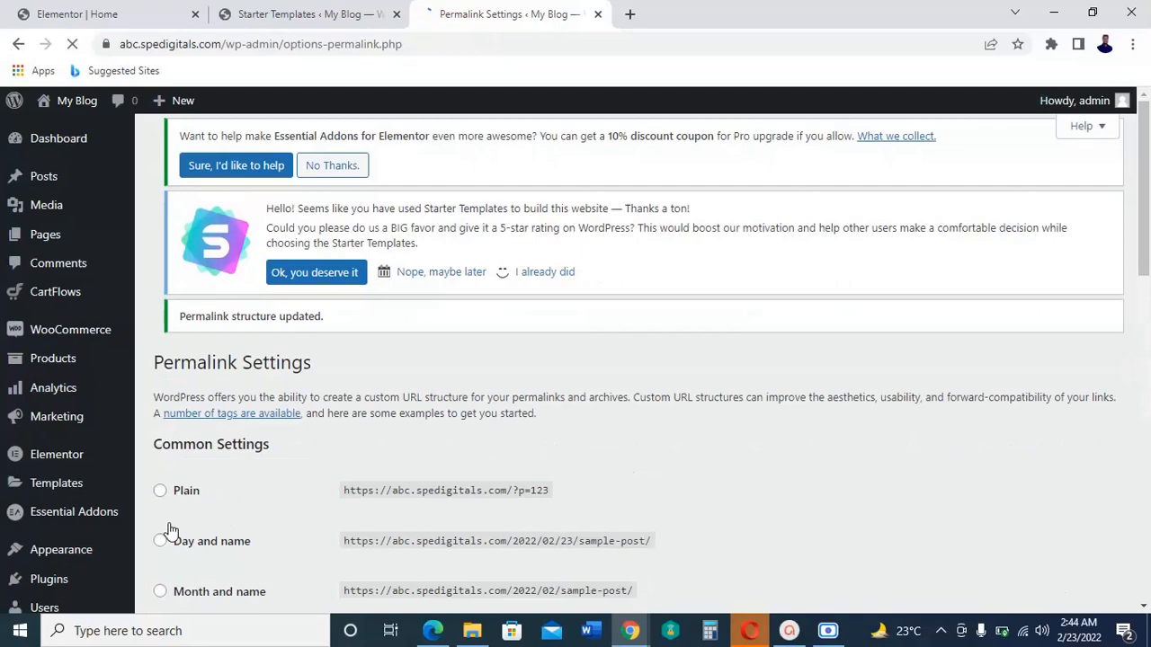
Step: Review the Reading settings and the pages available as static homepage, keeping Home selected
scroll(165, 527, "down", 4)
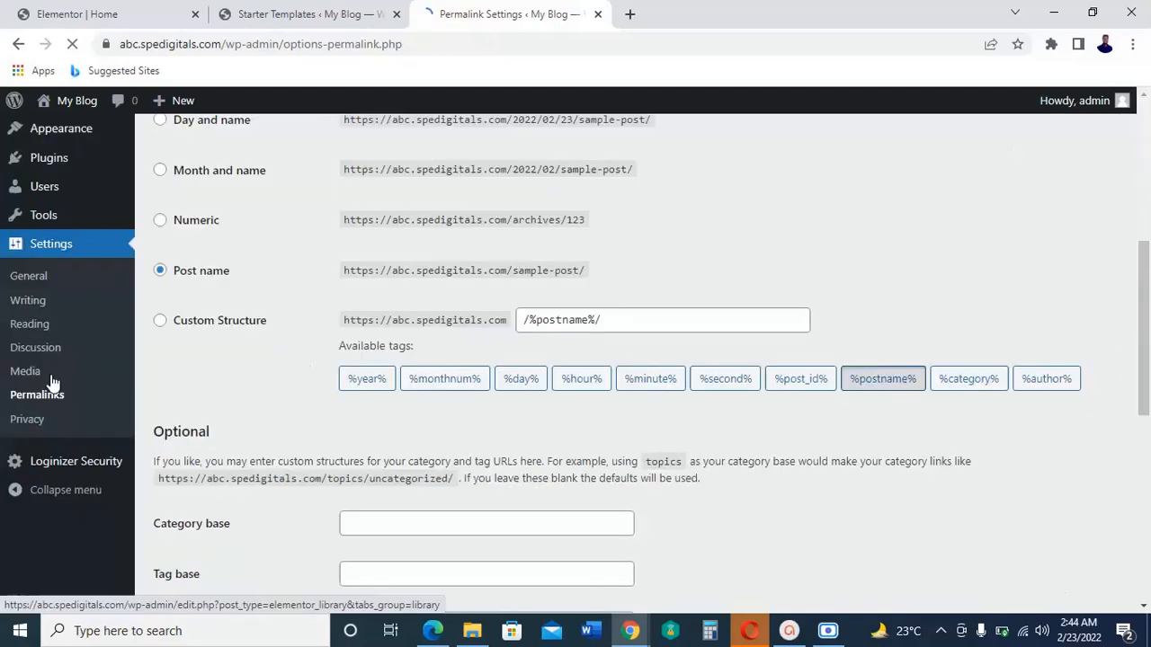
scroll(51, 333, "up", 1)
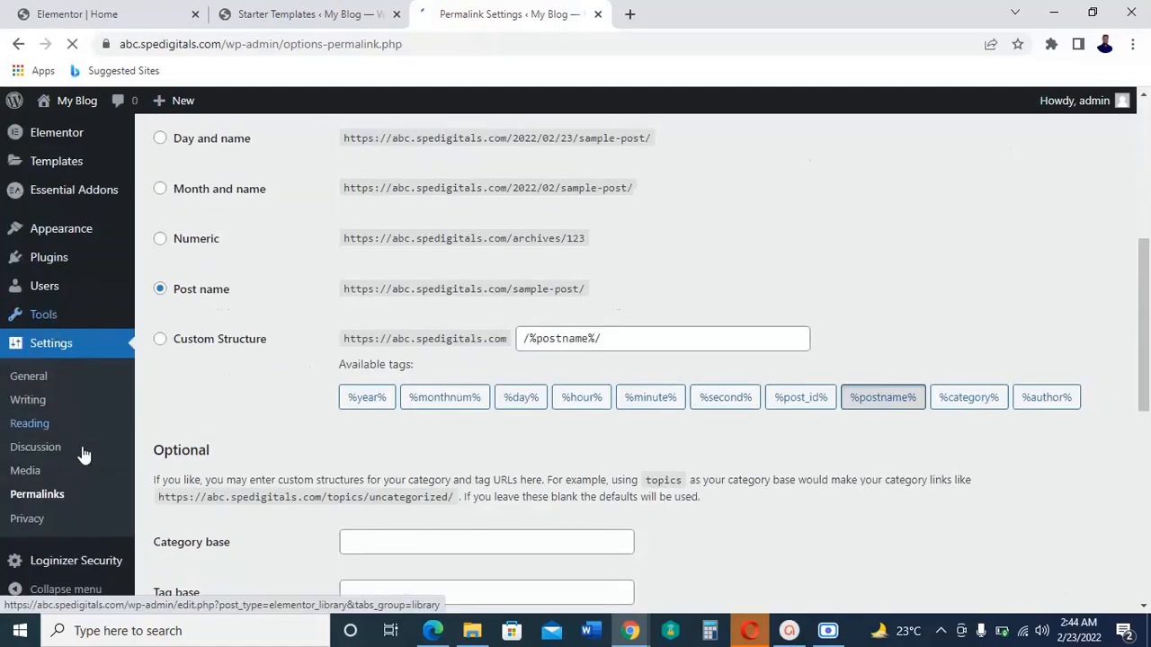
scroll(74, 454, "down", 2)
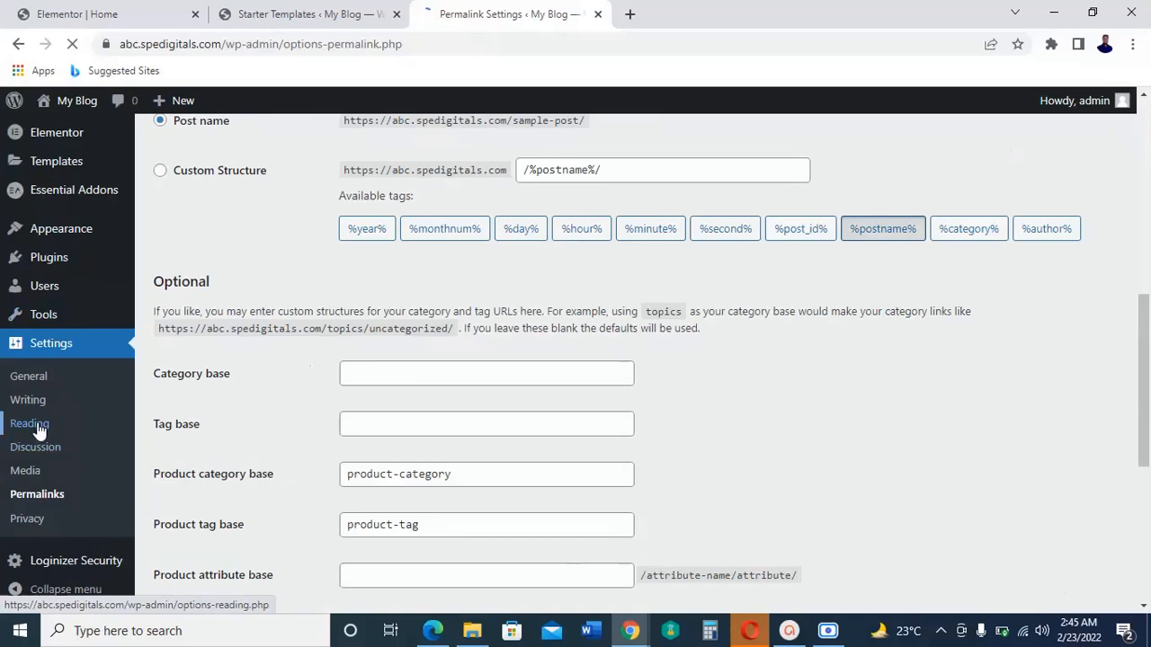
left_click(37, 431)
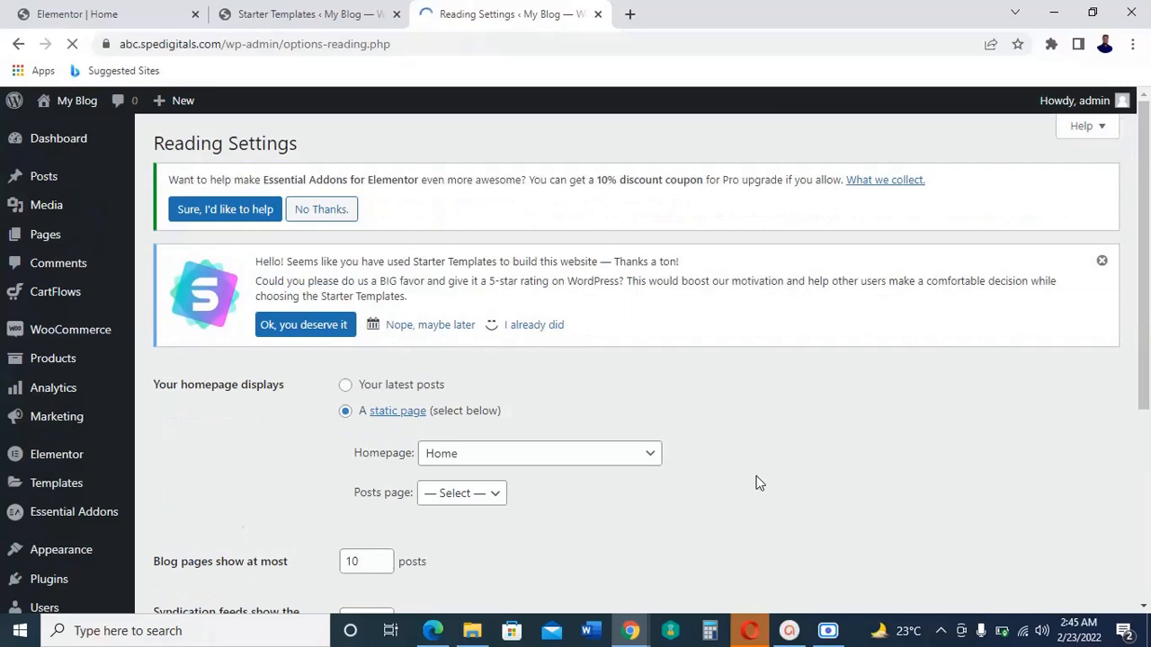
scroll(758, 484, "down", 3)
scroll(758, 484, "down", 1)
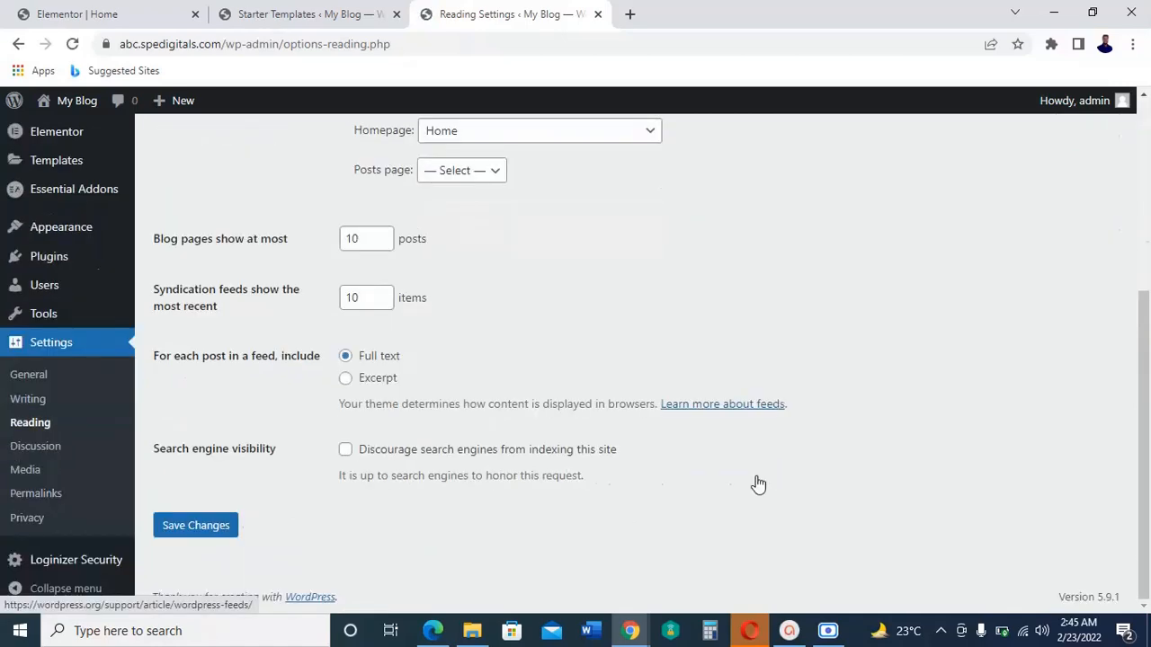
scroll(758, 483, "up", 1)
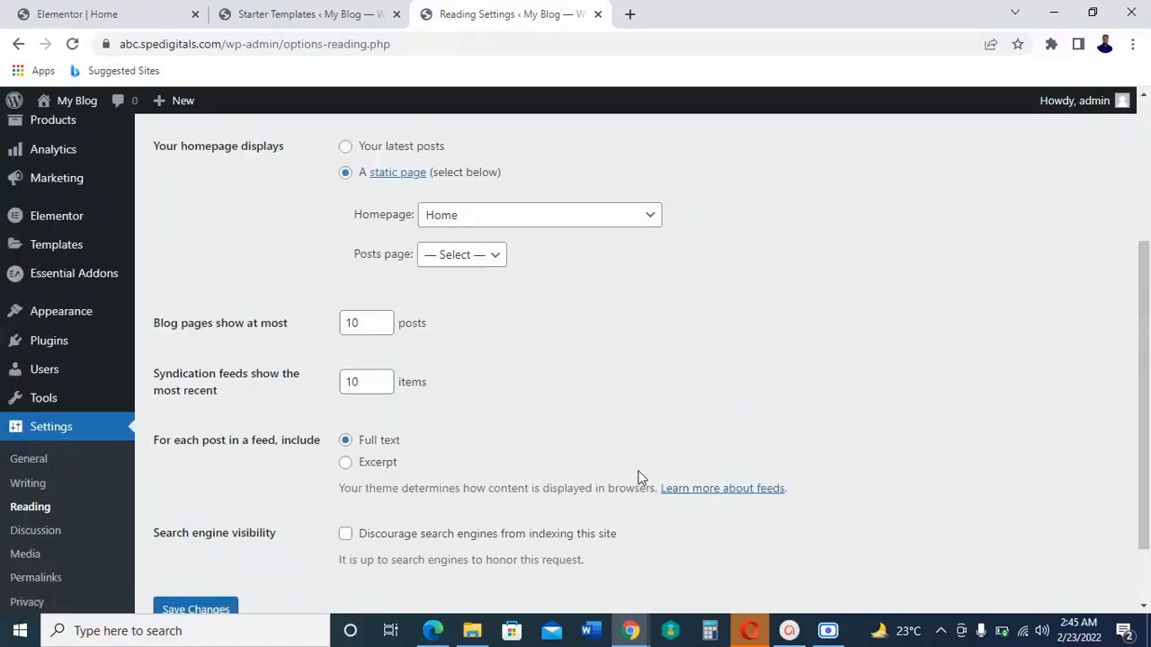
left_click(650, 221)
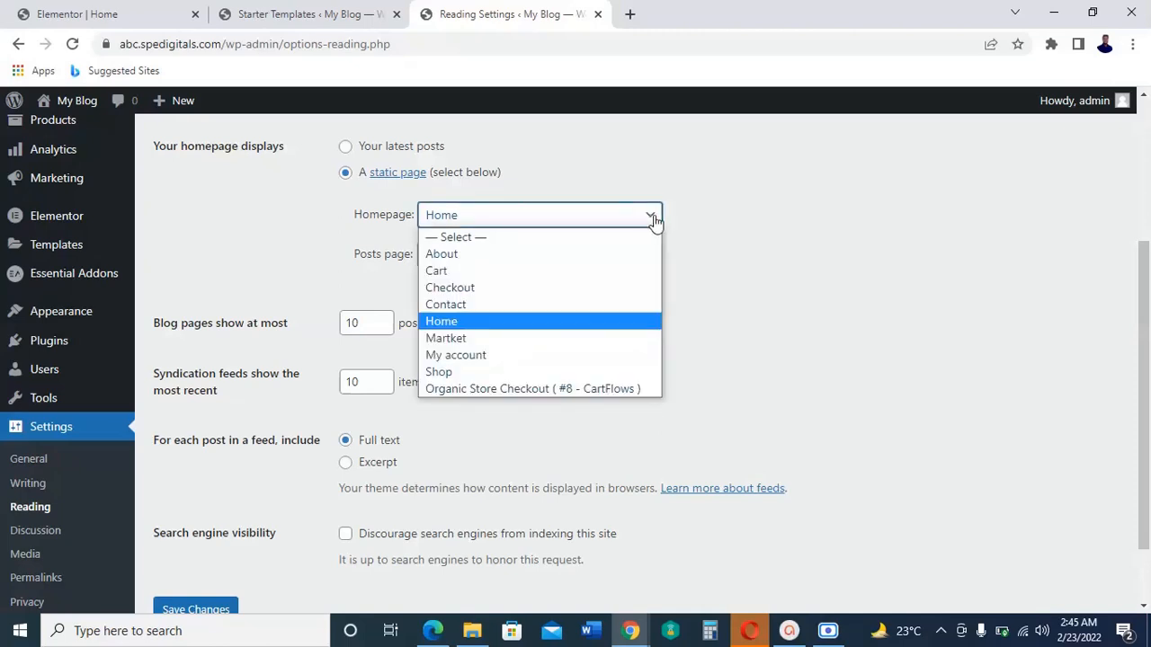
left_click(776, 241)
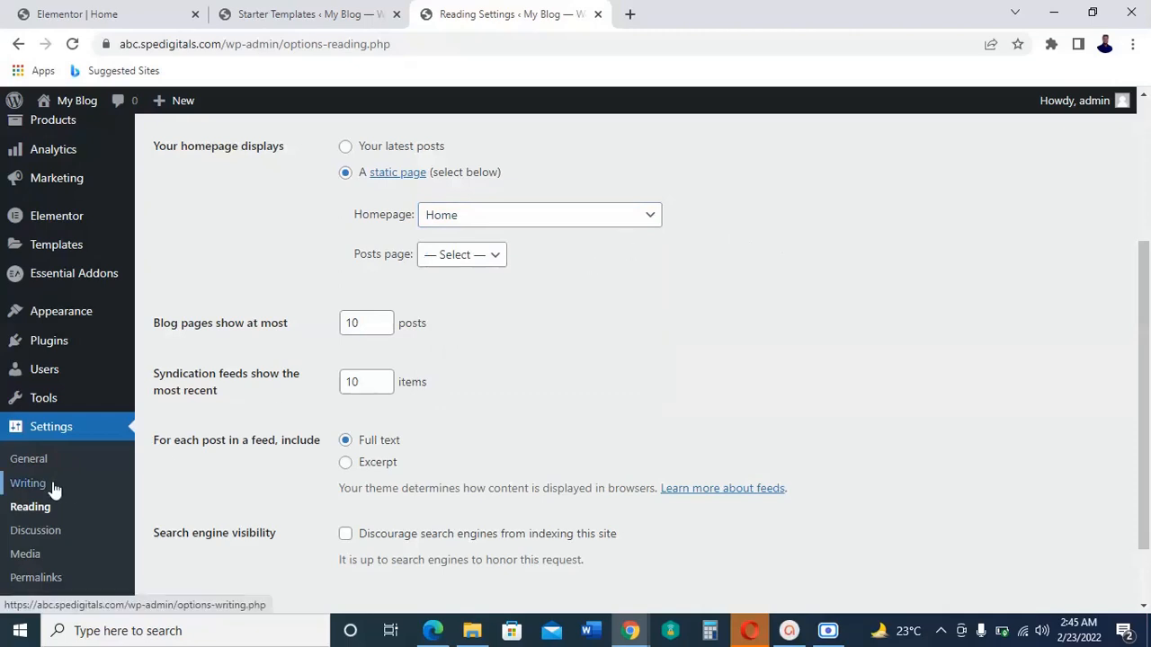
Step: Set the site title to spedigitals in the General settings
scroll(63, 459, "down", 2)
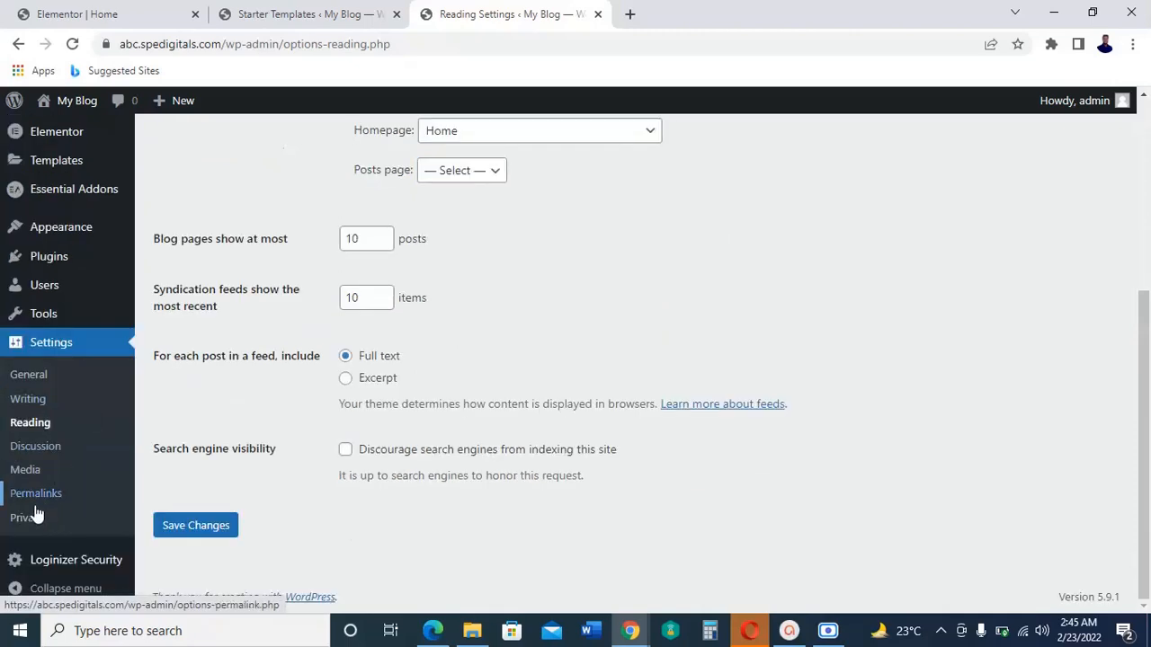
left_click(41, 381)
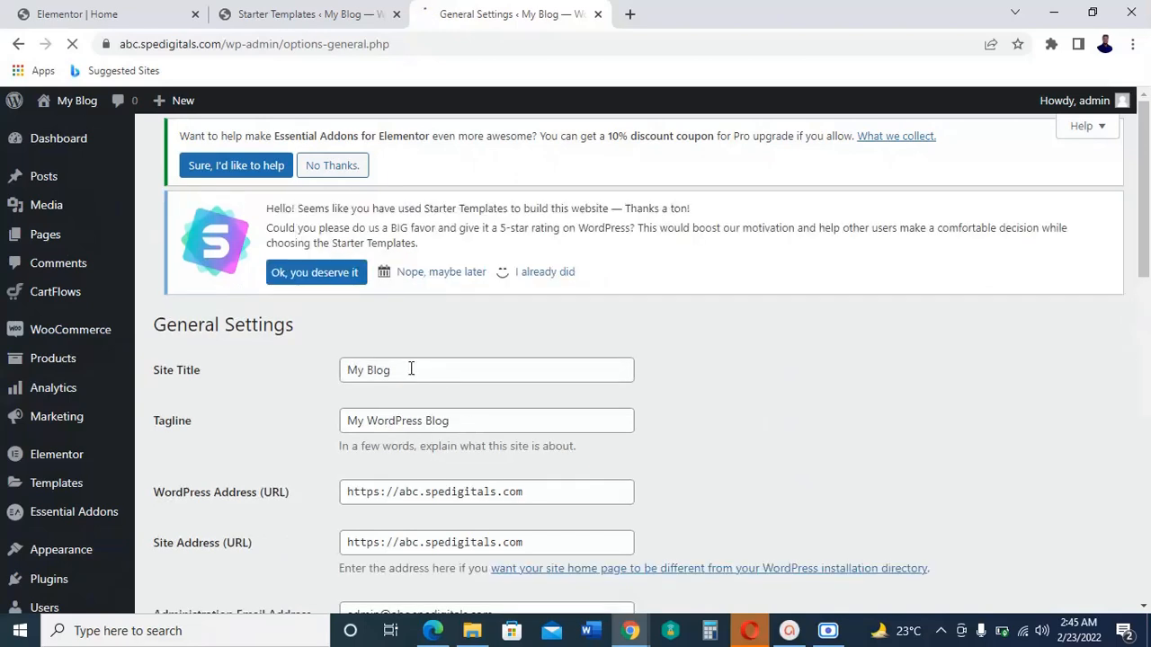
left_click_drag(411, 369, 295, 372)
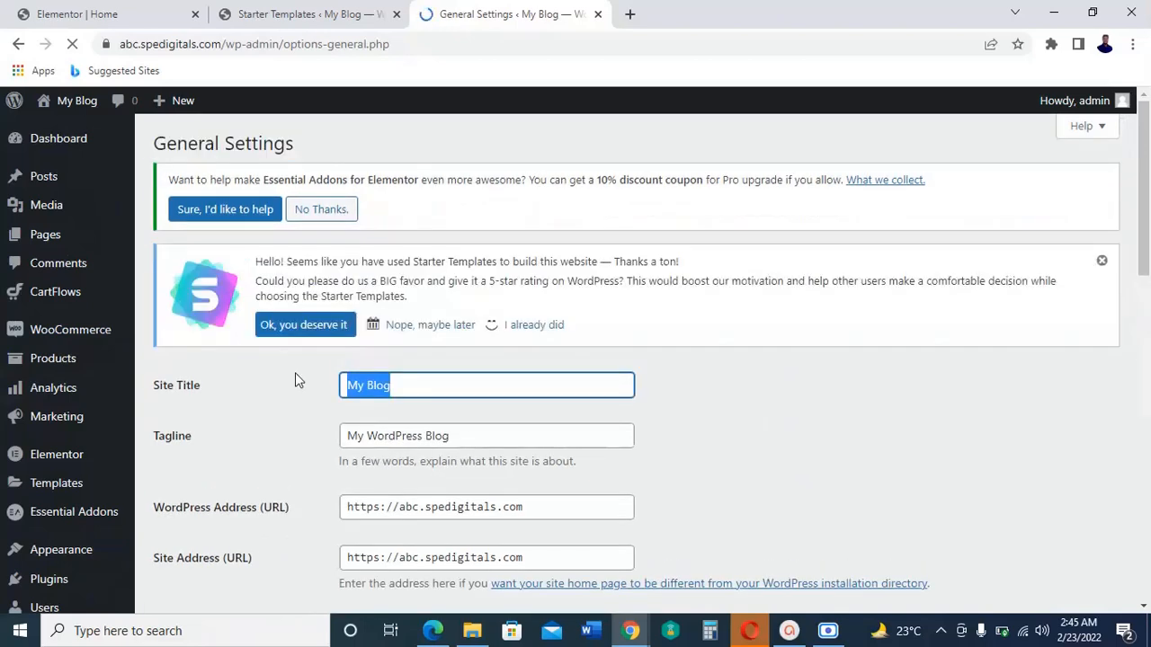
type("as")
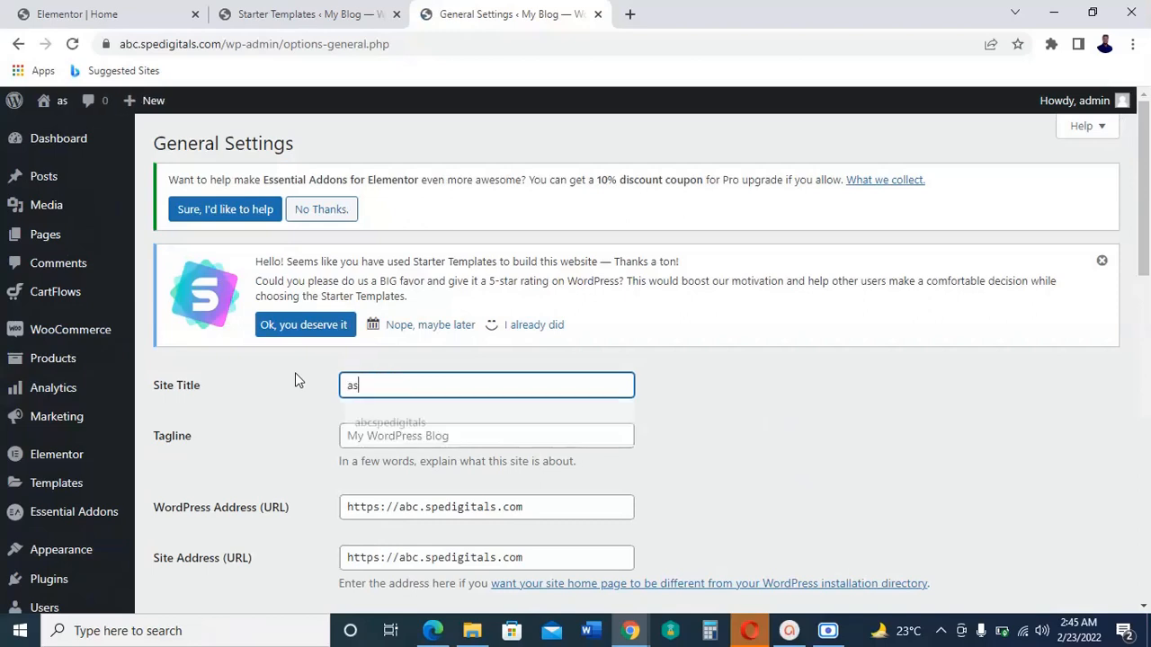
key("BackSpace")
type("bc")
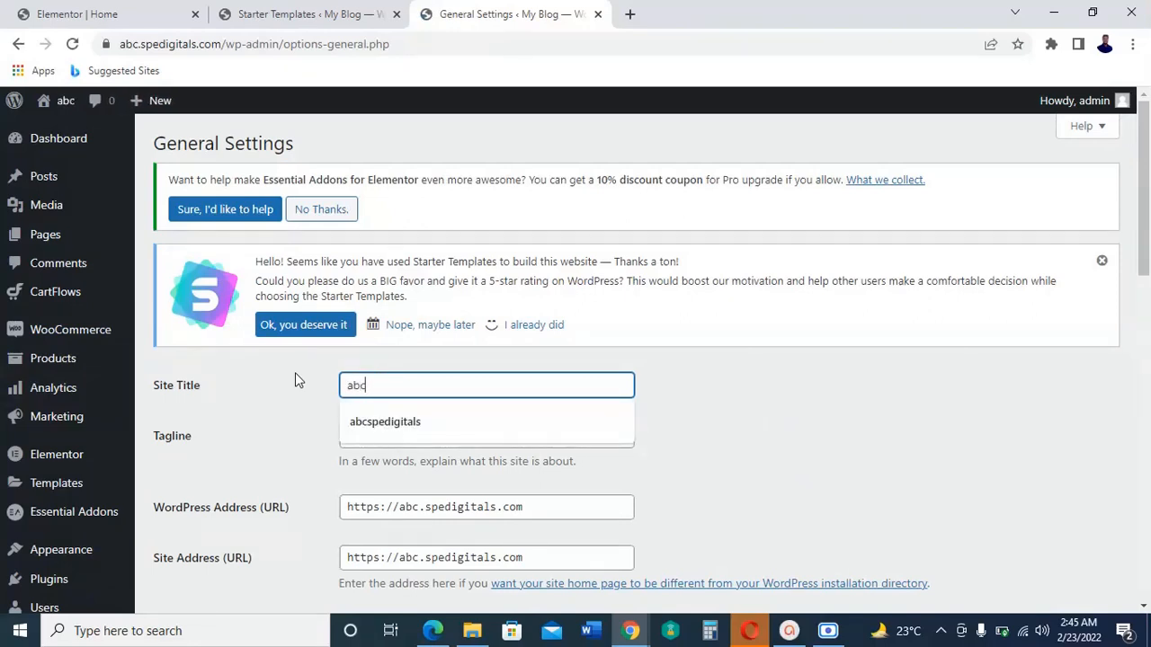
key("ctrl+a")
key("BackSpace")
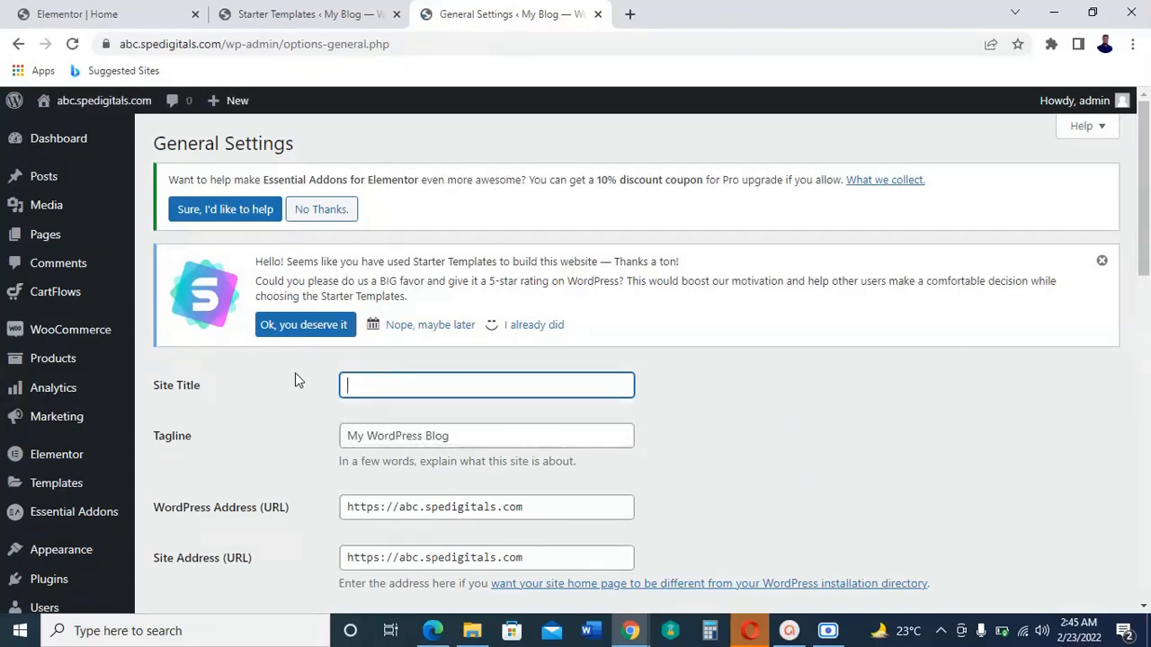
type("sp")
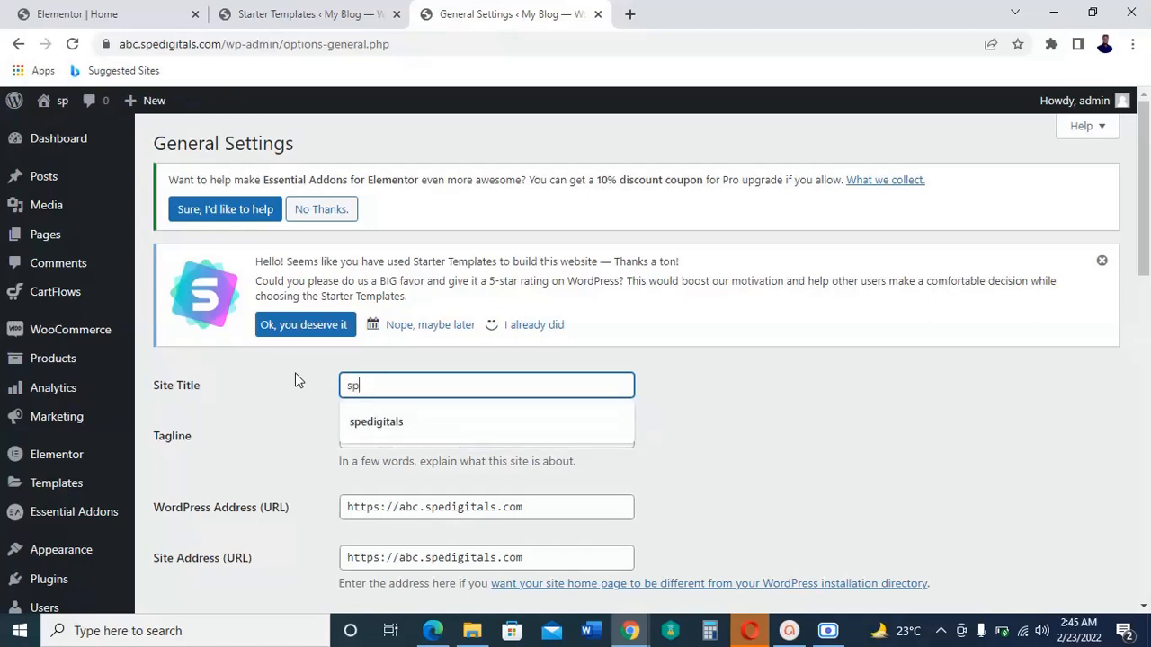
type("edigit")
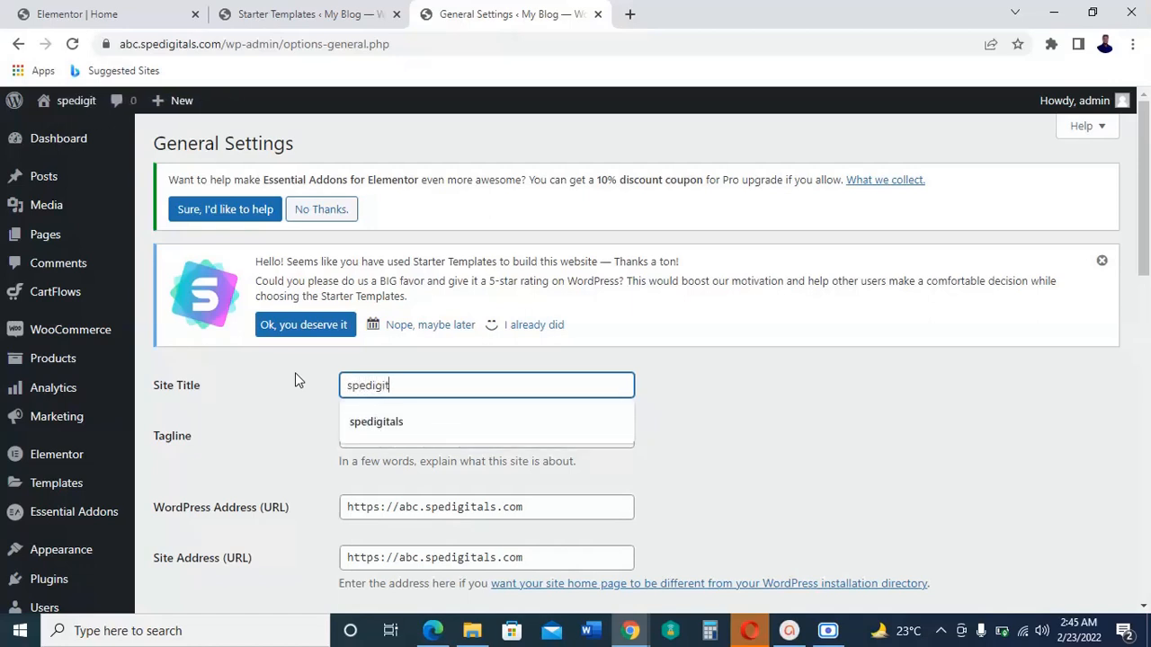
type("als")
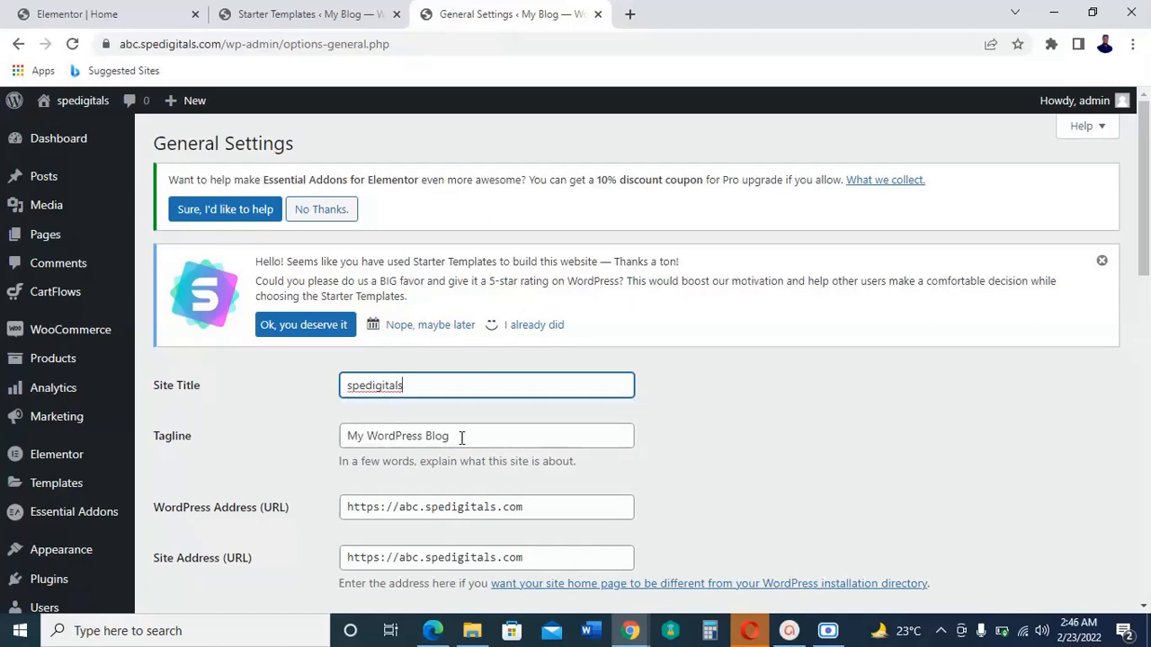
Step: Replace the site tagline with E-commercee
left_click_drag(462, 440, 323, 438)
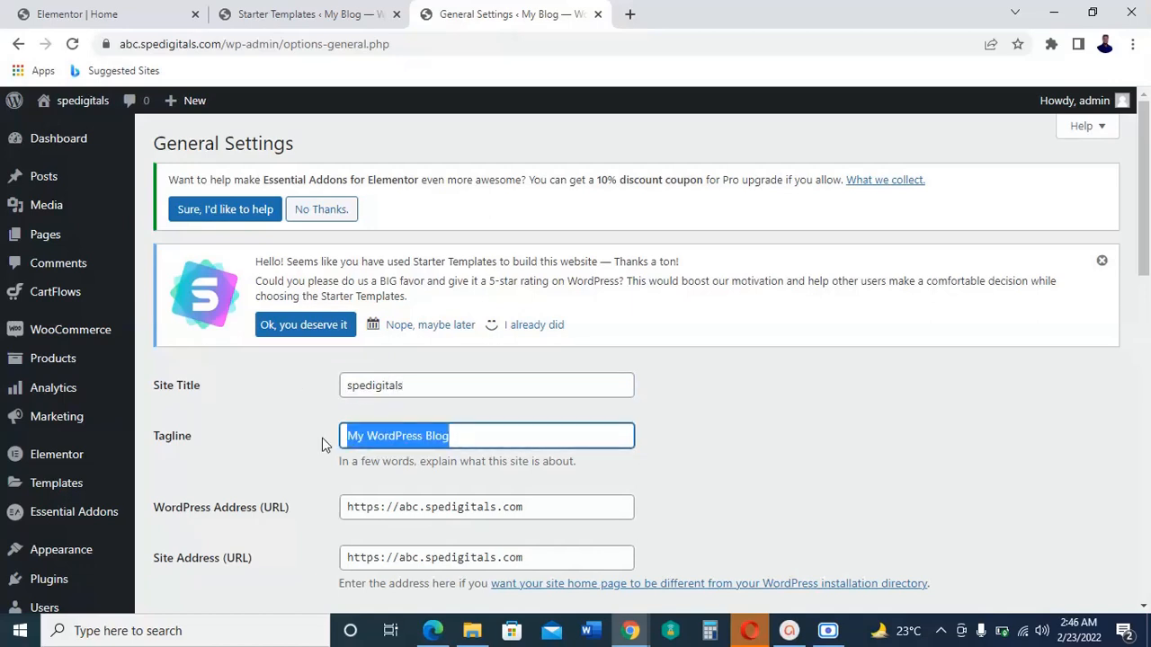
type("E-")
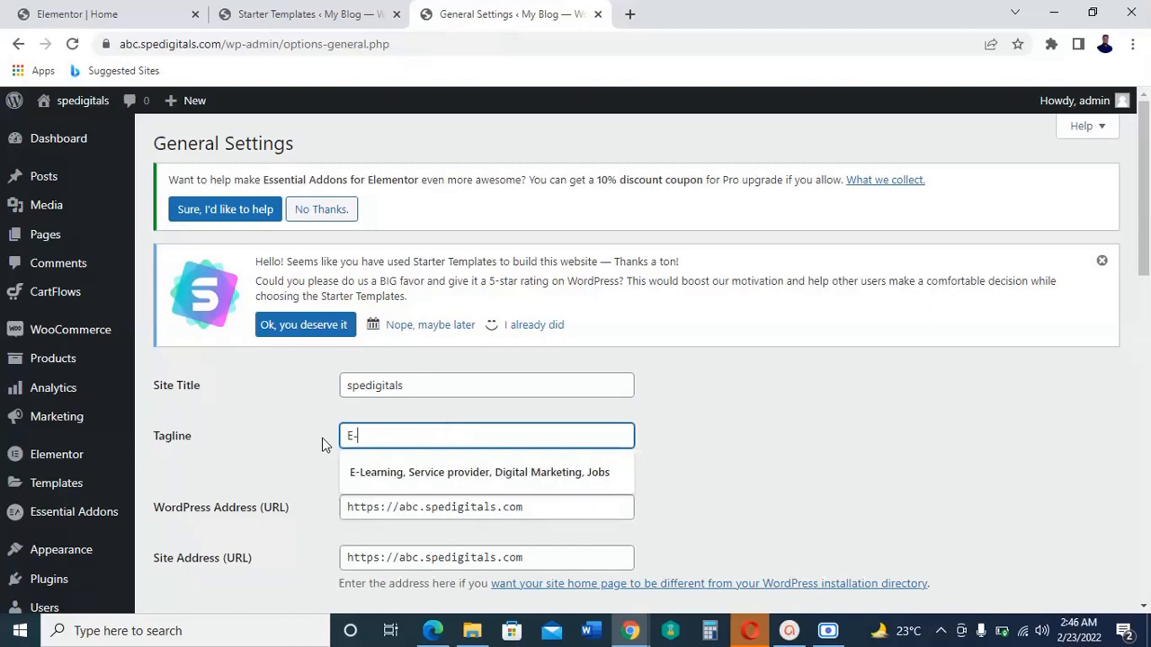
type("commerc")
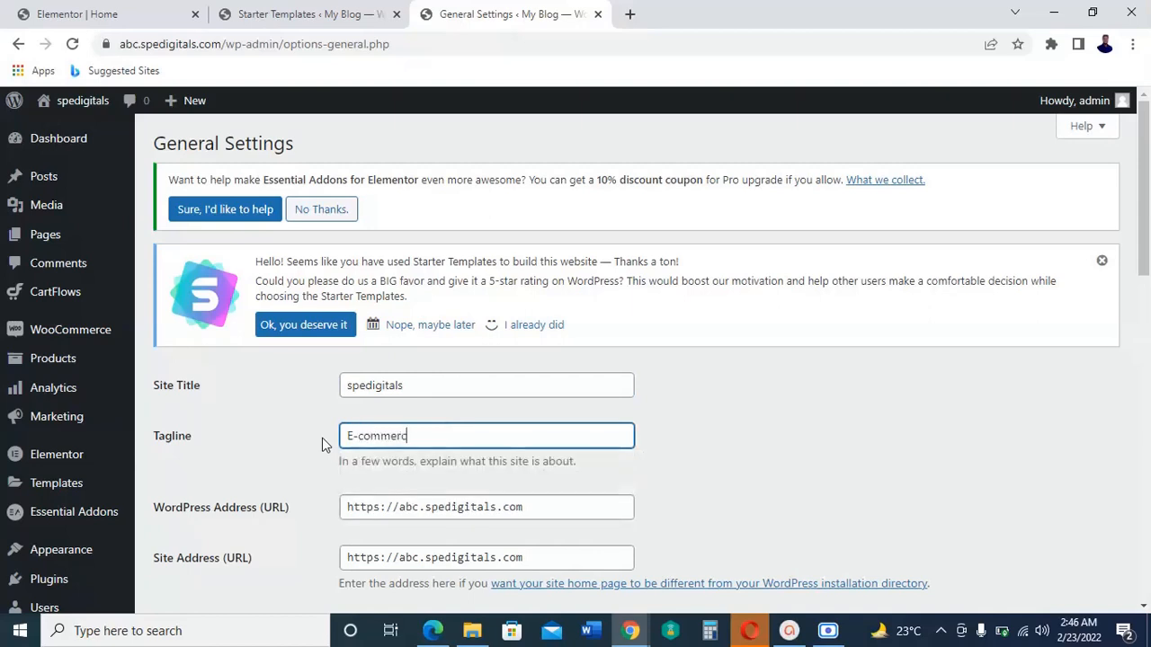
type("ee")
Step: Allow anyone to register under Membership and save the general settings
scroll(596, 423, "down", 3)
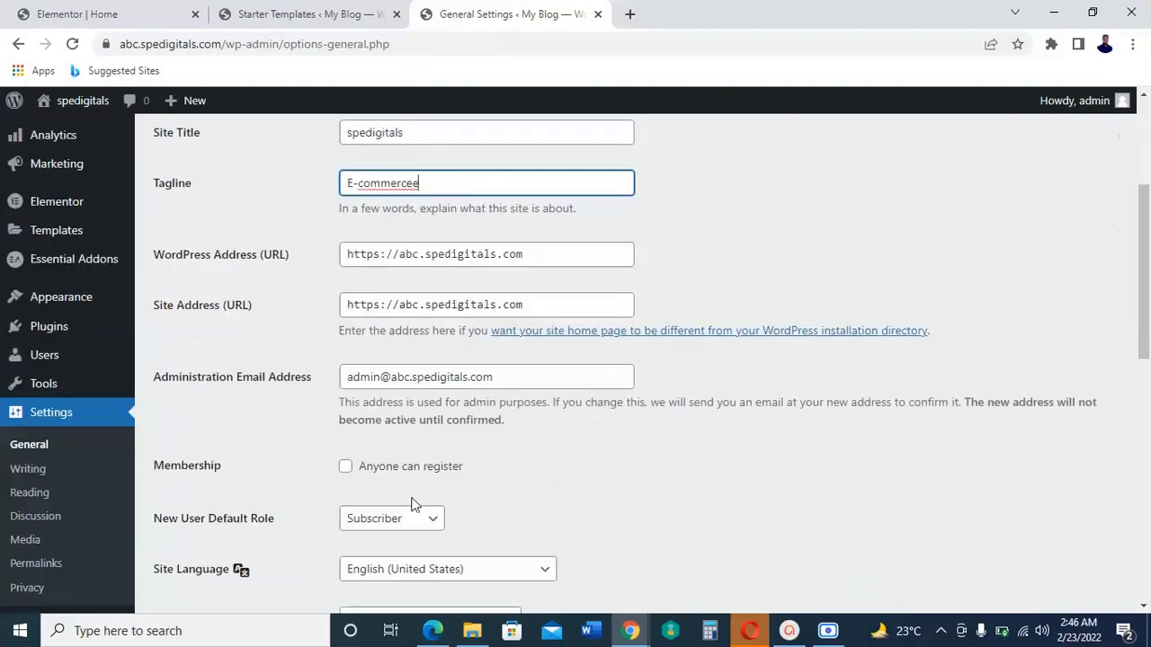
left_click(347, 470)
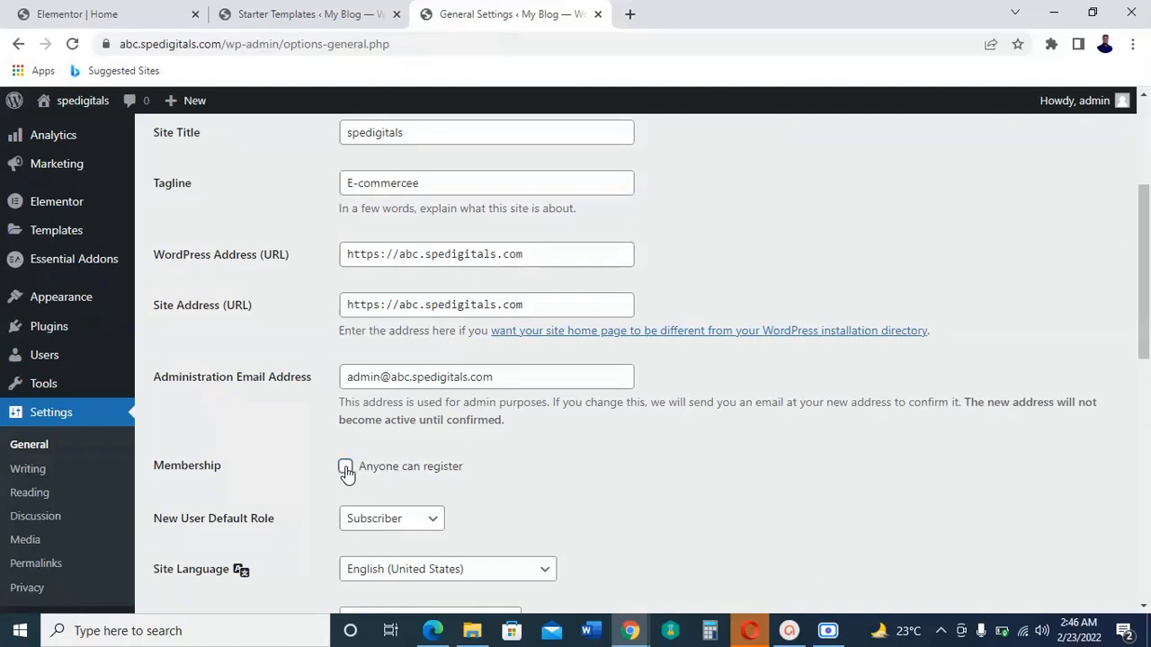
scroll(667, 450, "down", 2)
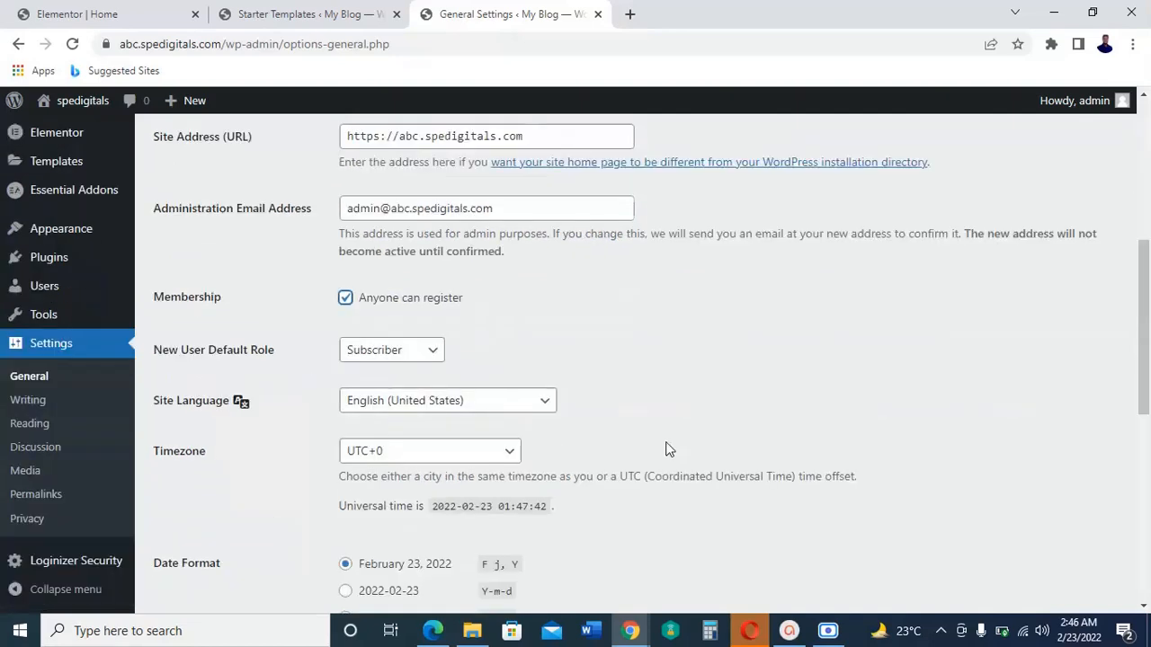
scroll(667, 449, "down", 7)
left_click(222, 528)
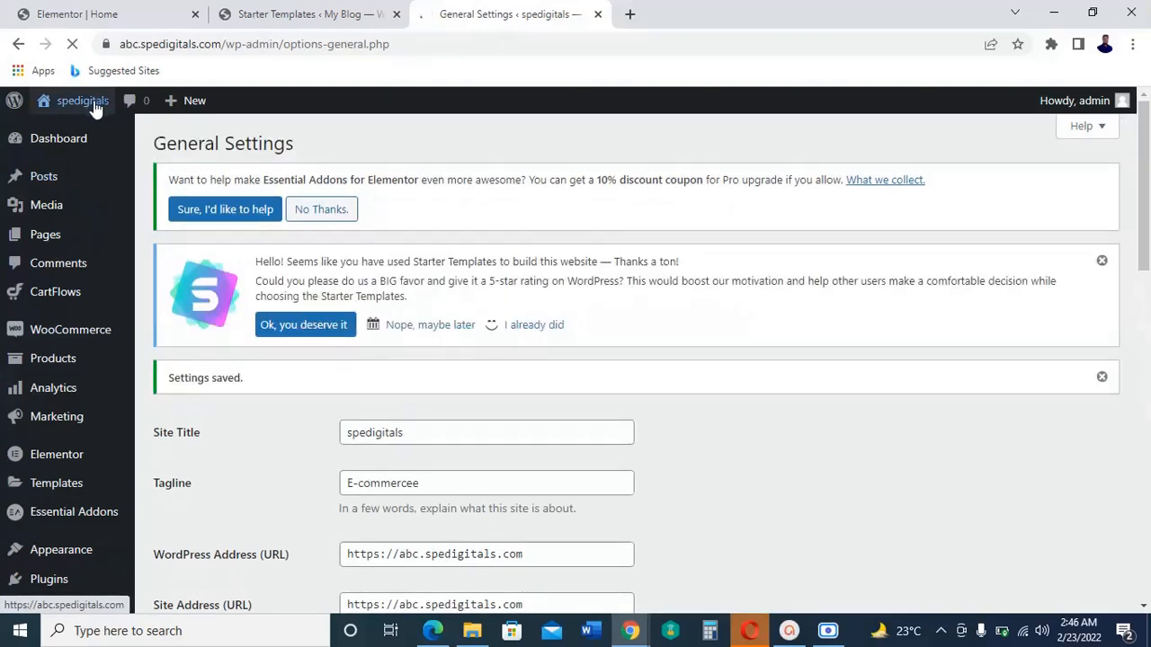
Step: Open the store's shop page in a new browser tab
mouse_move(96, 108)
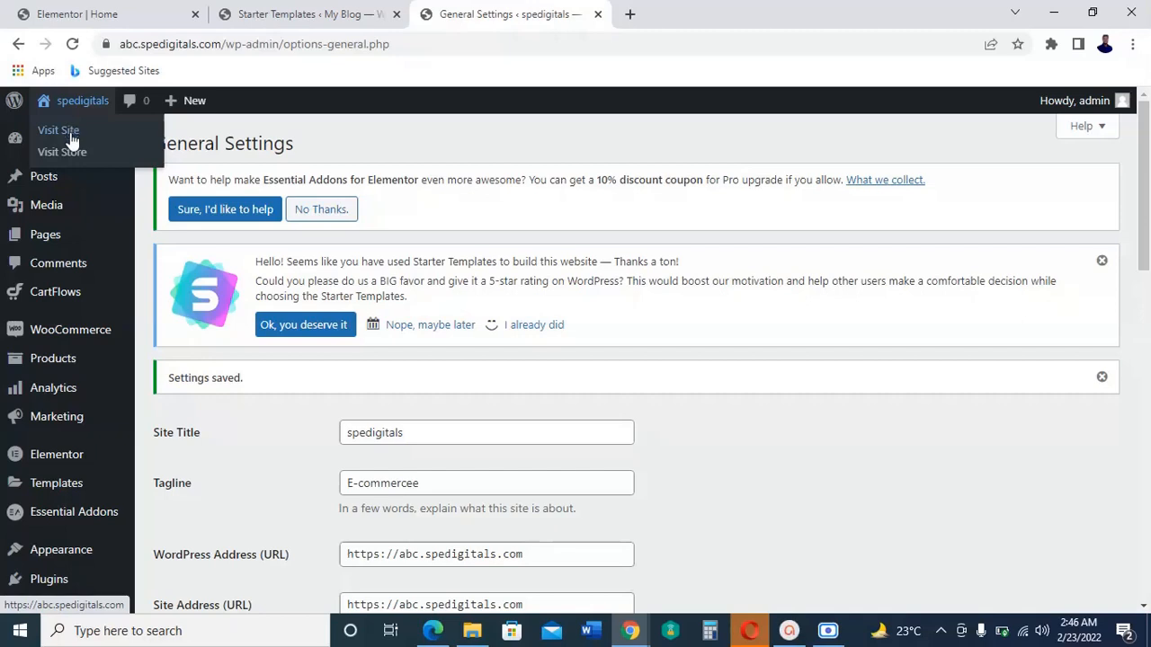
right_click(78, 155)
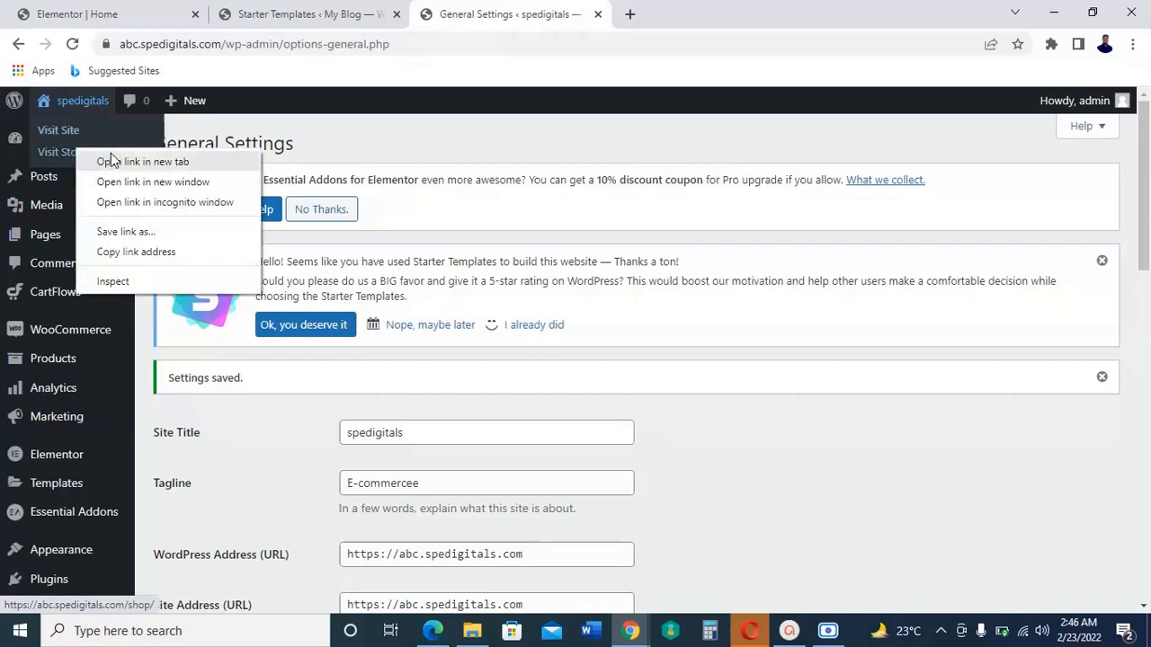
left_click(114, 162)
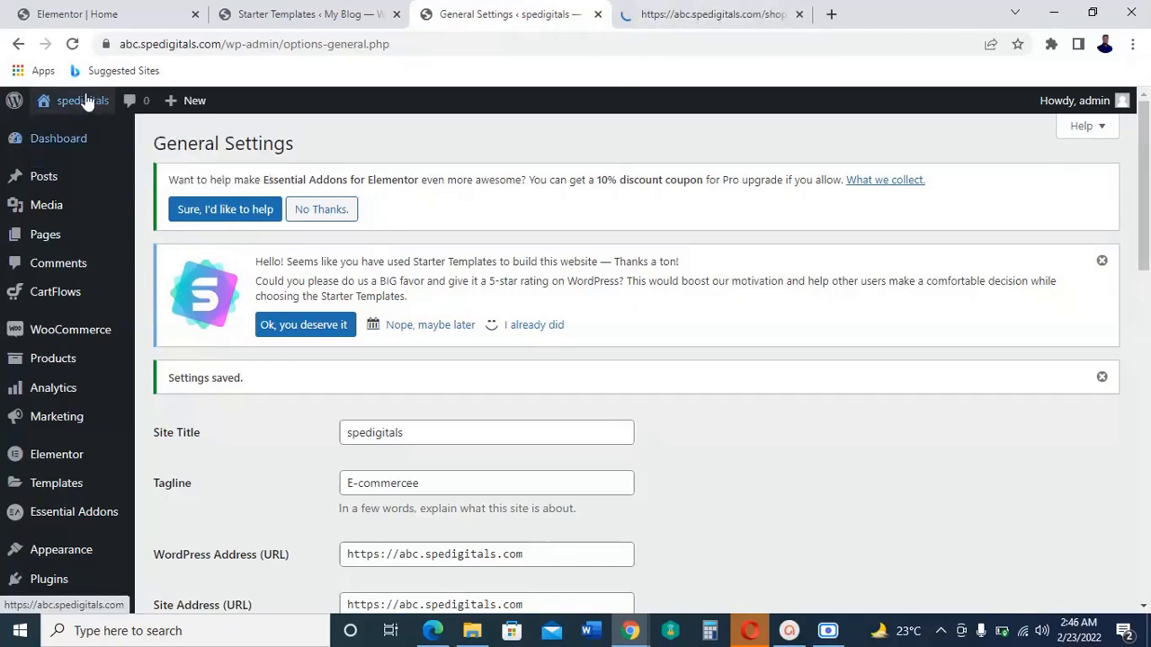
Step: Open the live site's home page in a new browser tab and switch to it
mouse_move(80, 101)
right_click(69, 132)
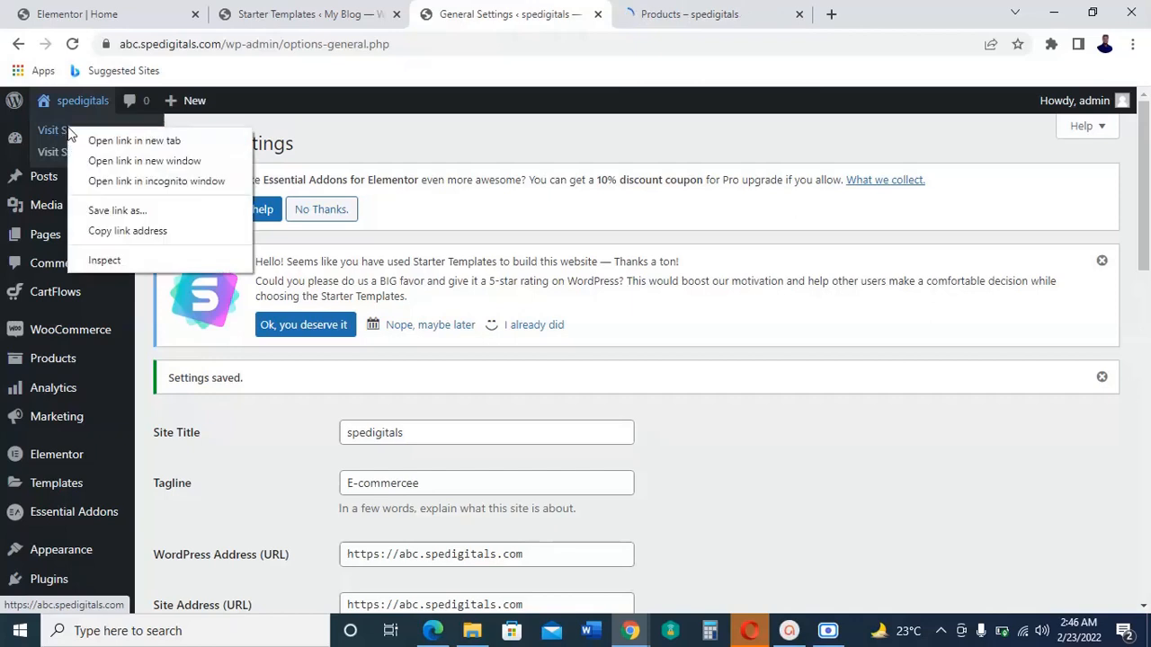
left_click(133, 142)
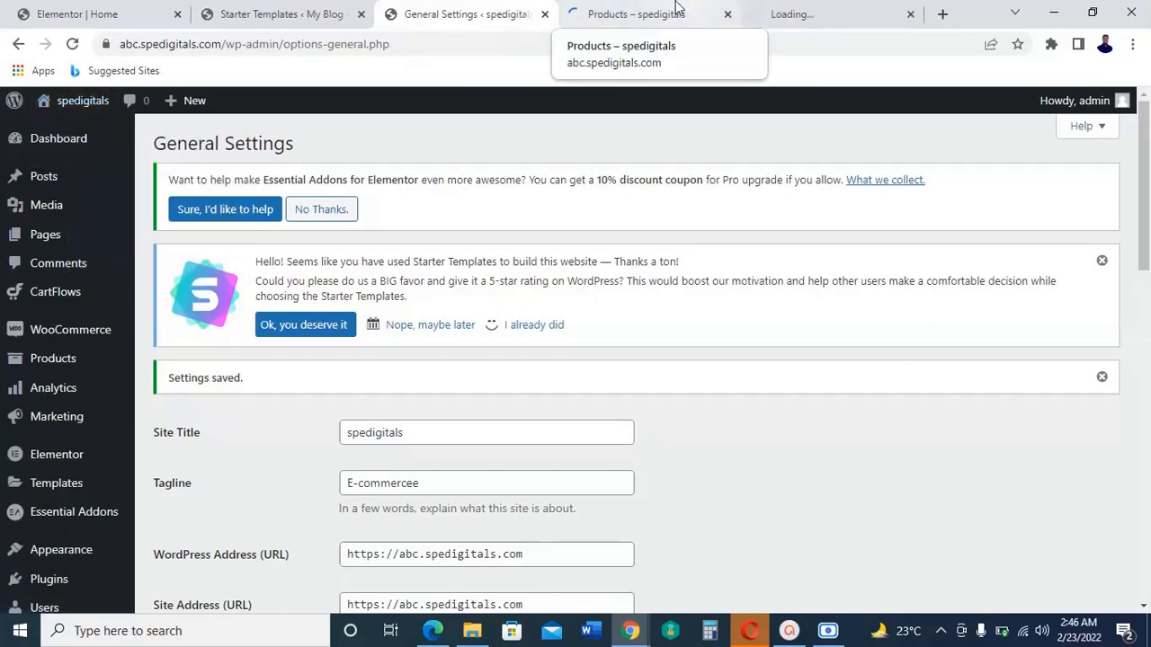
left_click(831, 11)
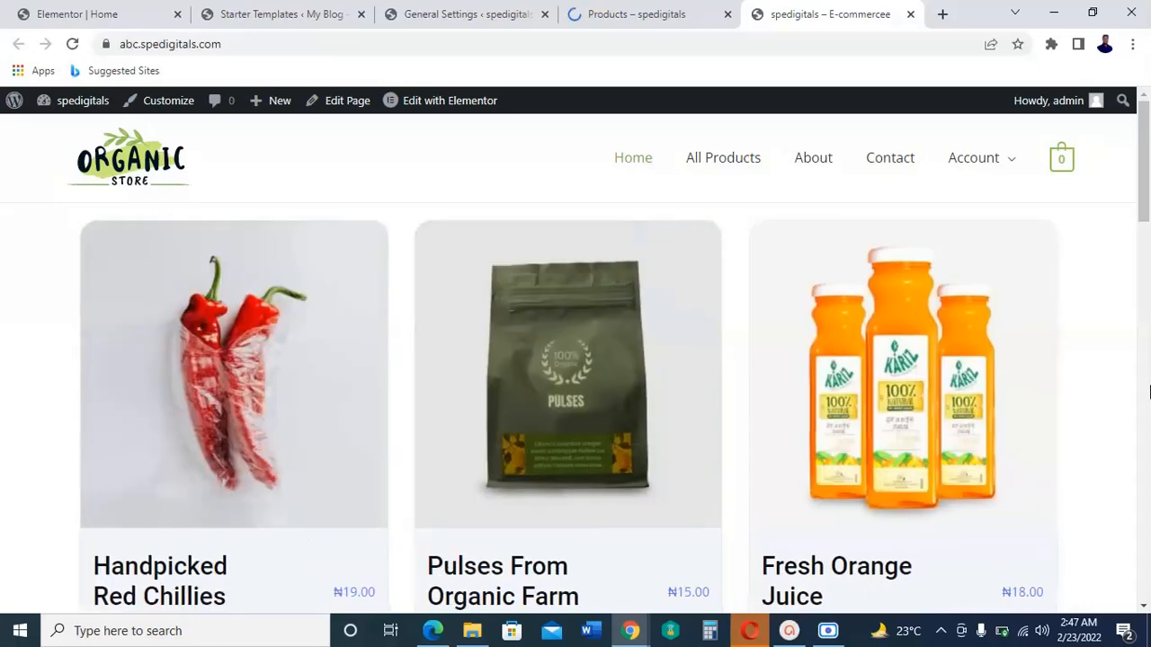
Step: Review the published home page's product carousel, product grid with cart buttons, and the featured products further down
scroll(1149, 391, "down", 2)
scroll(1148, 391, "down", 3)
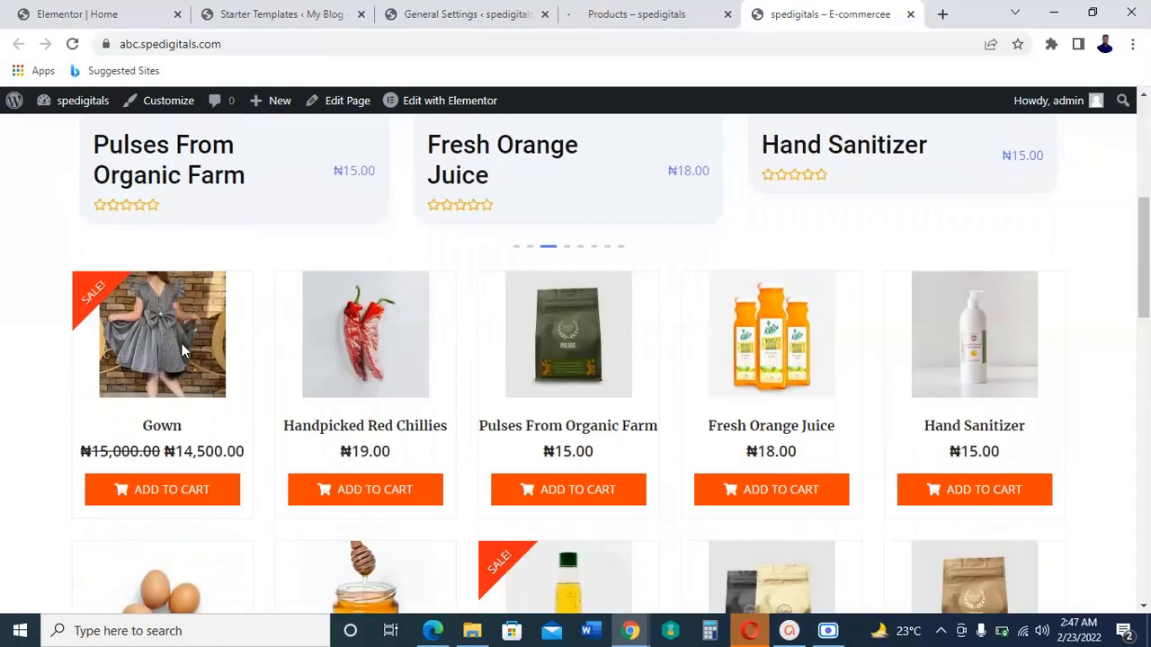
scroll(1096, 423, "down", 5)
scroll(1096, 422, "down", 8)
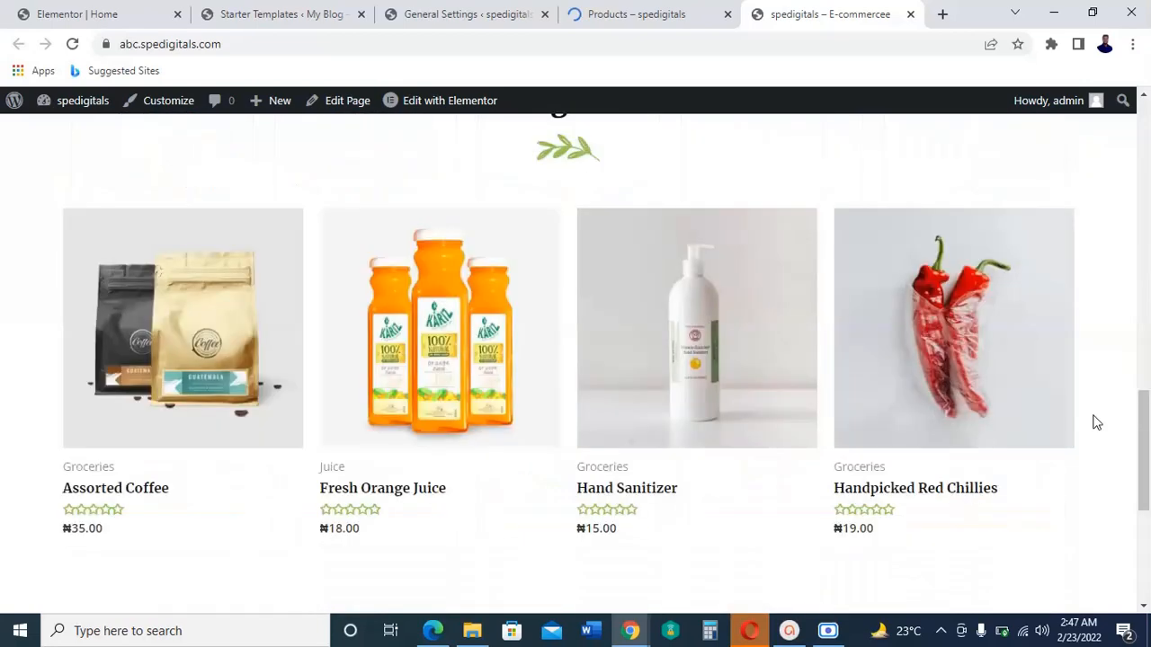
scroll(1095, 423, "up", 10)
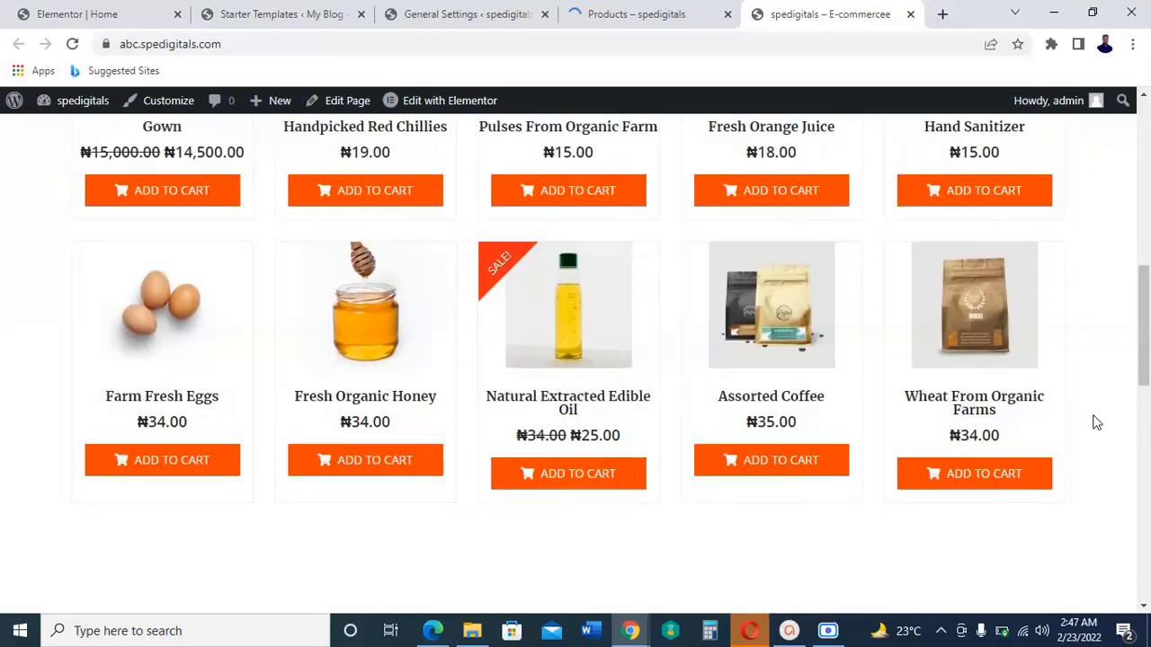
scroll(1096, 423, "up", 10)
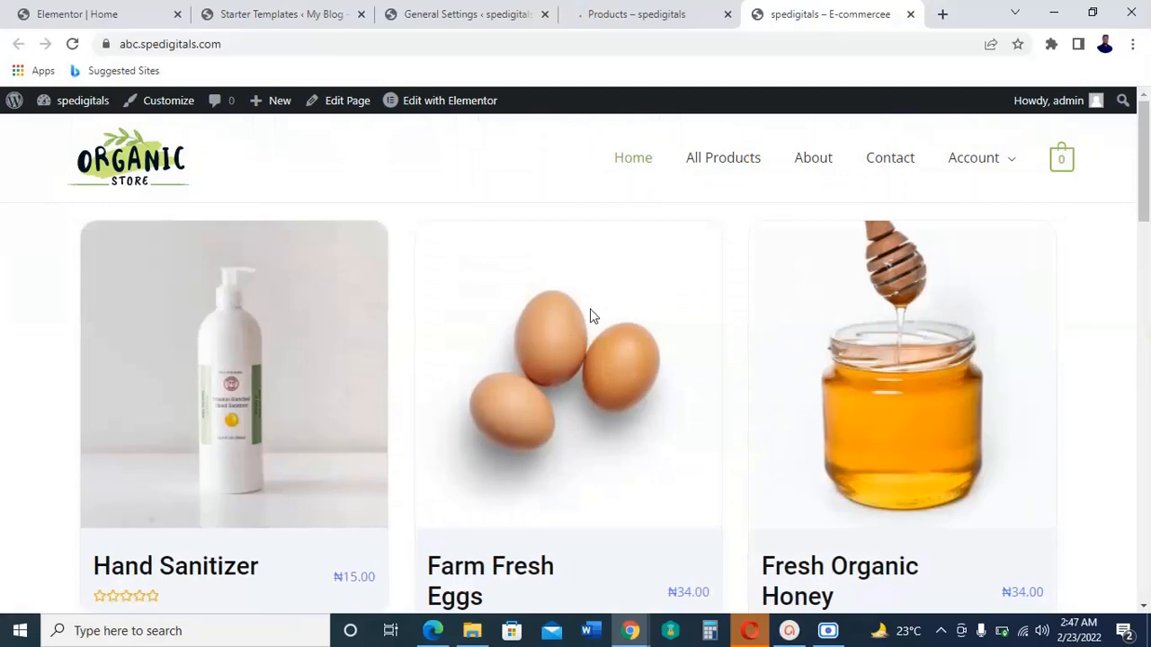
Step: Switch to the already opened shop page and look over its product listing
left_click(655, 11)
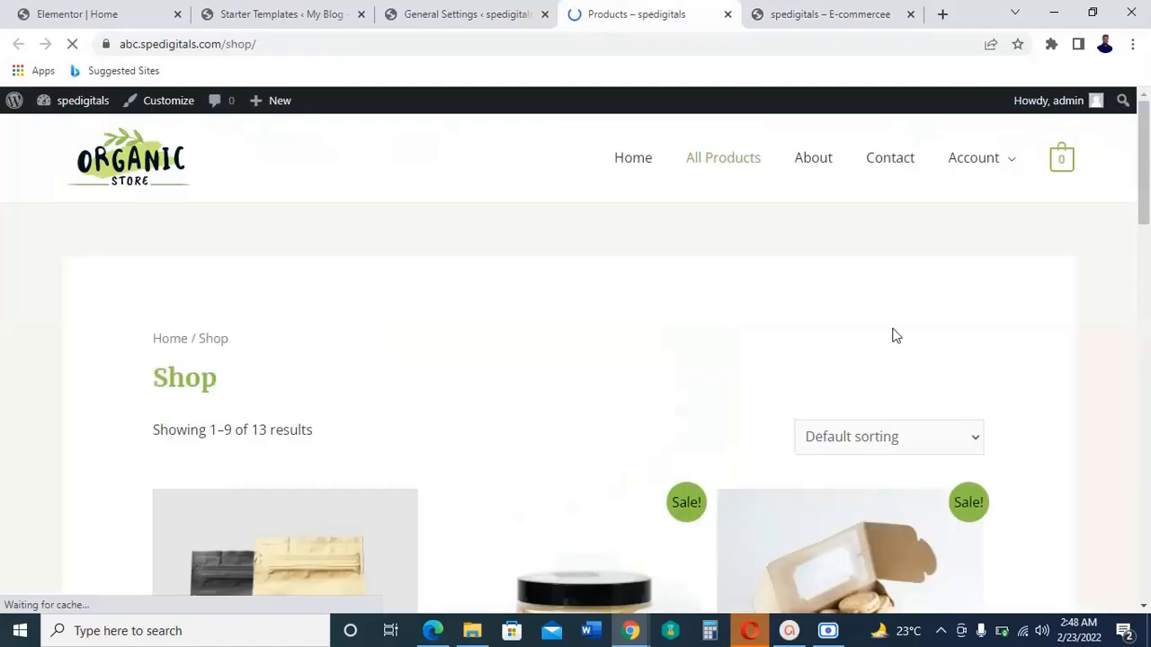
scroll(1080, 382, "down", 3)
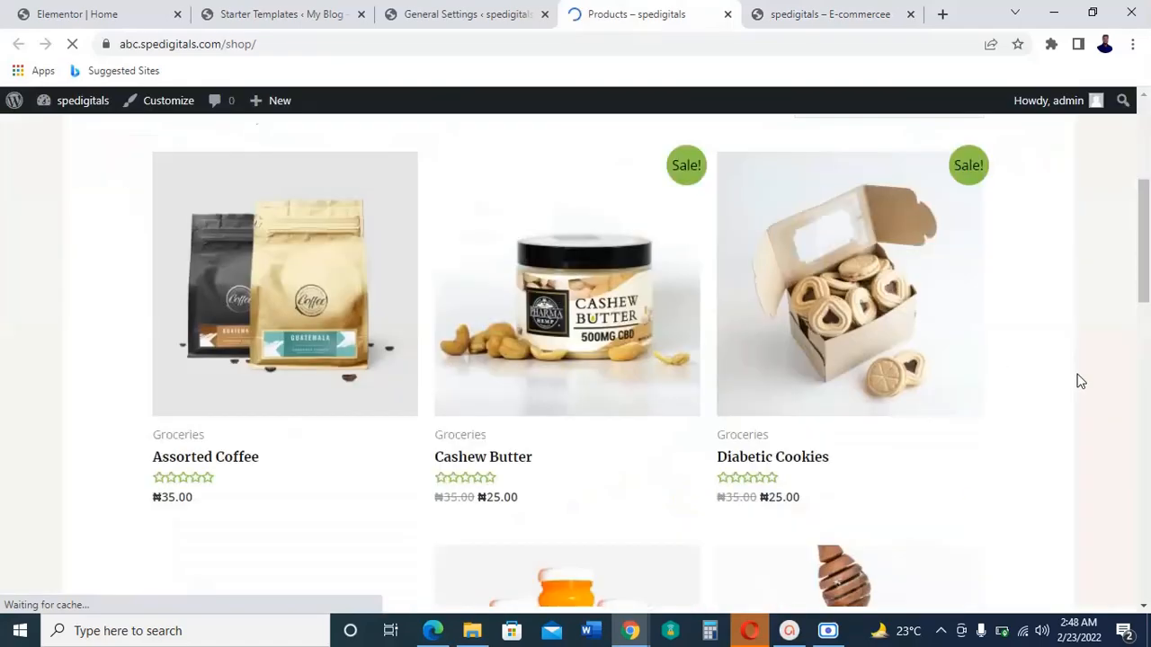
scroll(1080, 382, "up", 1)
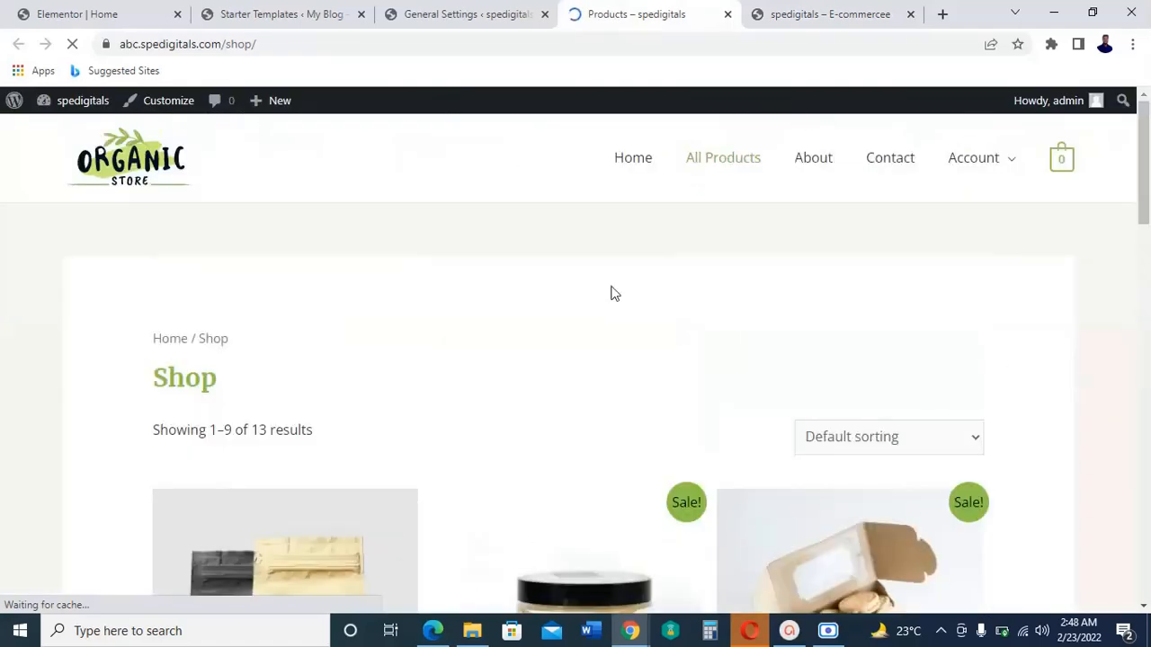